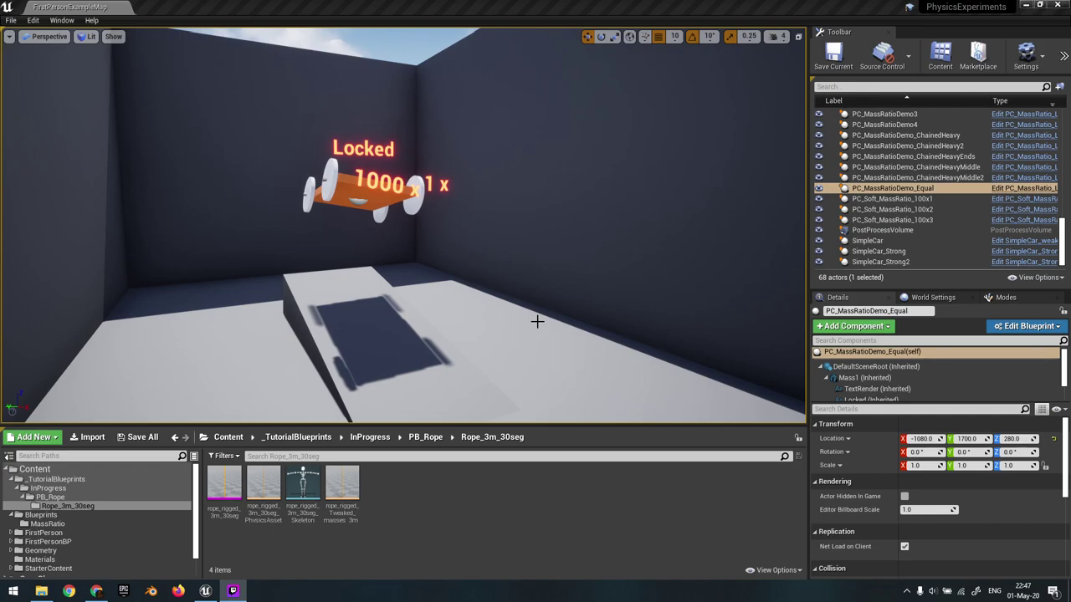
- Simulate the level to watch the car with the 1000 x body on the ramp, and stop the simulation
right_click_drag(539, 285, 543, 308)
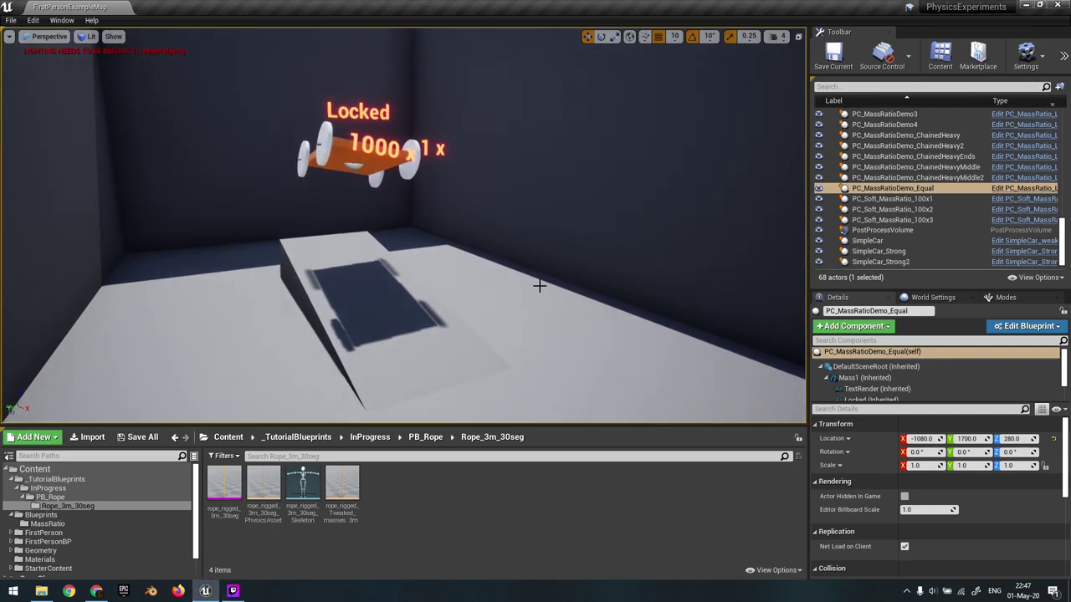
key("alt+s")
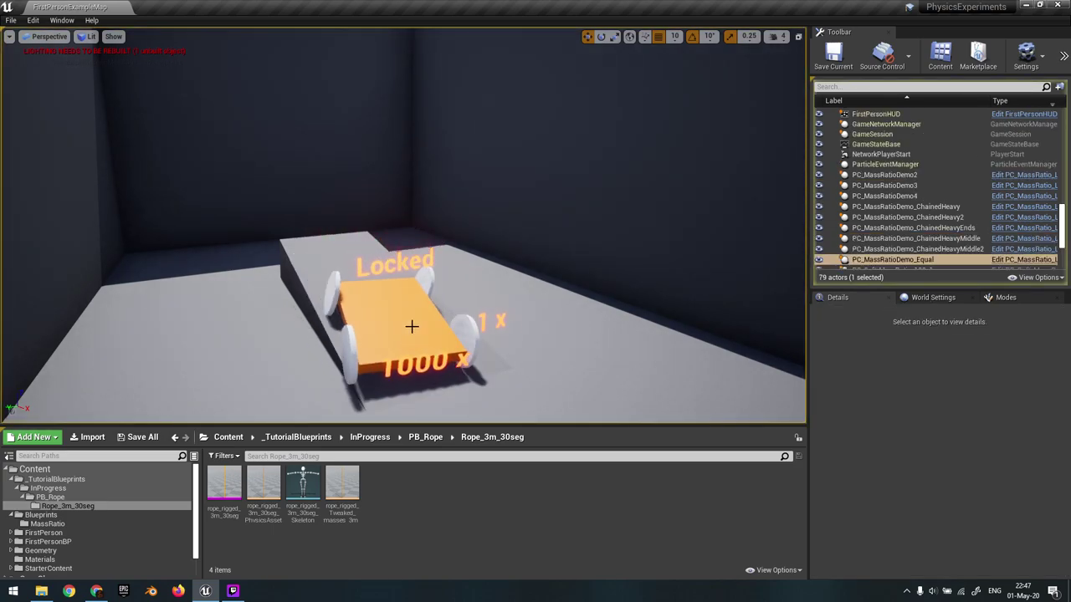
right_click_drag(461, 400, 502, 475)
right_click_drag(518, 384, 555, 358)
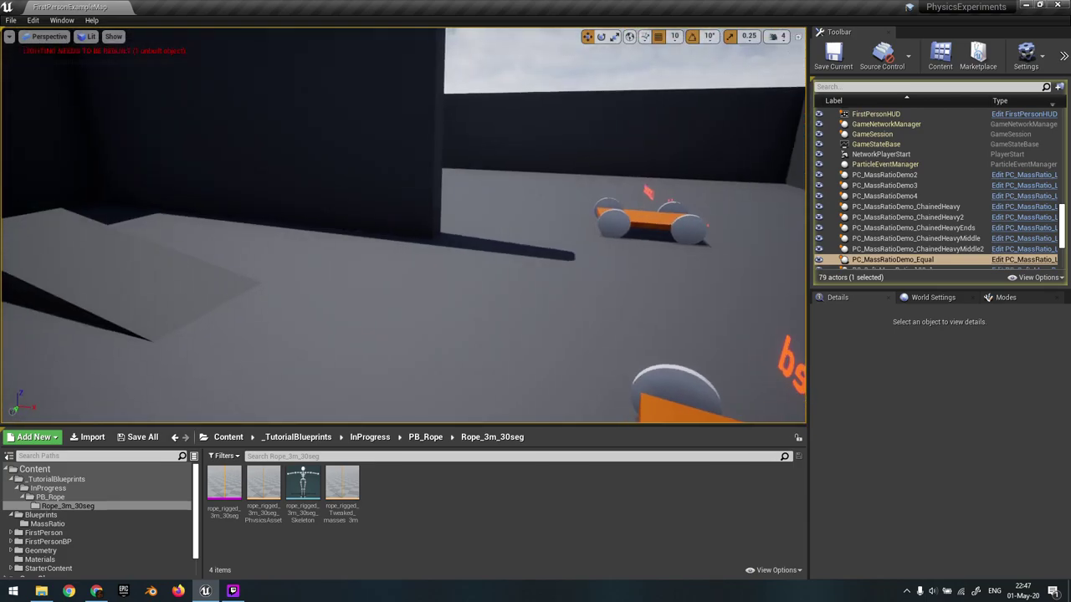
key("Escape")
- Select the PC_MassRatioDemo_Equal actor, the pair of 1 x cubes joined by a locked constraint
right_click_drag(547, 315, 435, 302)
key("w")
right_click_drag(583, 301, 527, 301)
key("s")
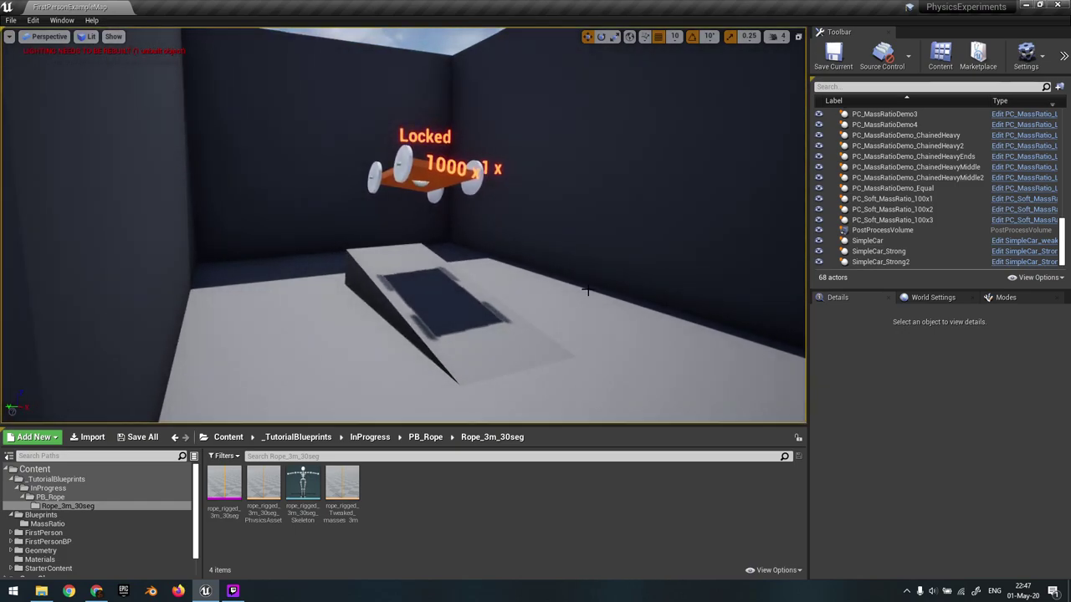
key("s")
right_click_drag(674, 209, 853, 268)
right_click_drag(572, 209, 460, 205)
right_click_drag(288, 191, 316, 209)
right_click_drag(567, 173, 341, 180)
key("w")
left_click(393, 169)
mouse_move(421, 221)
right_mouse_down()
mouse_move(422, 180)
mouse_move(410, 218)
mouse_move(420, 219)
right_mouse_up()
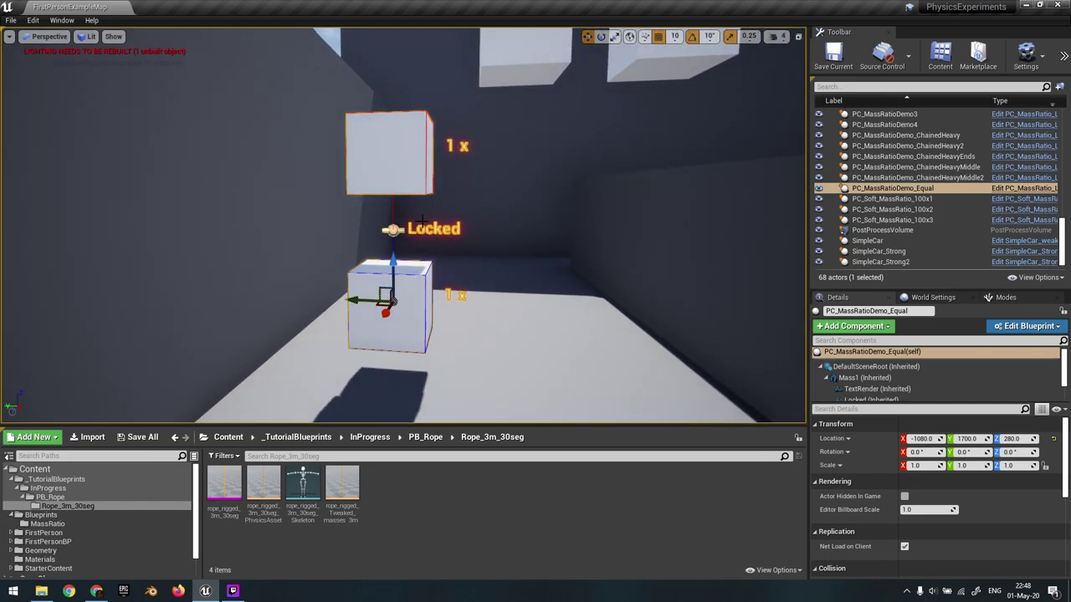
right_click_drag(412, 219, 408, 219)
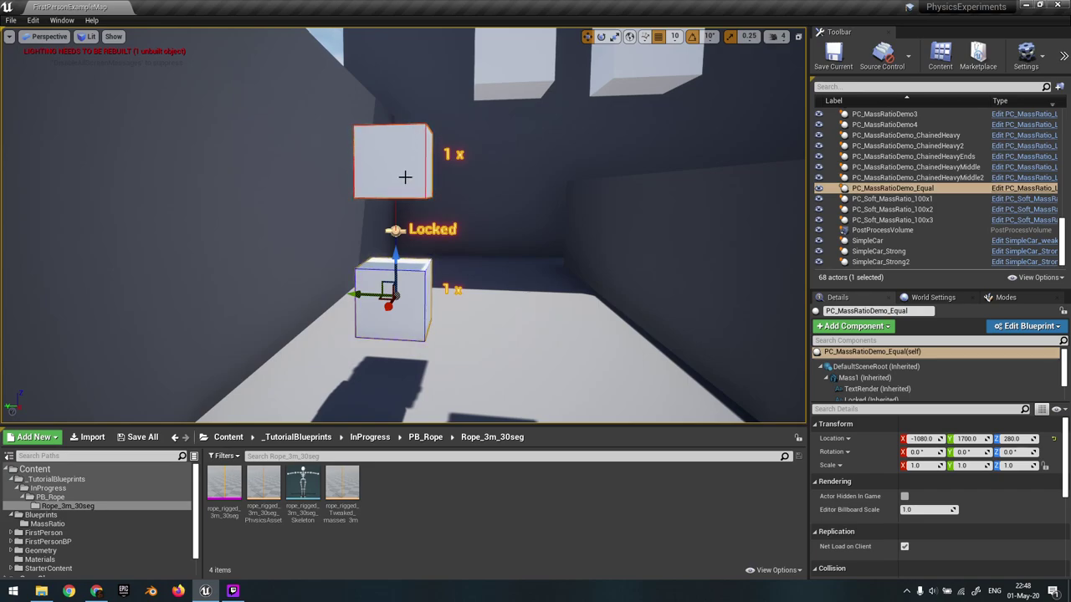
key("s")
right_click_drag(402, 174, 404, 178)
key("w")
key("s")
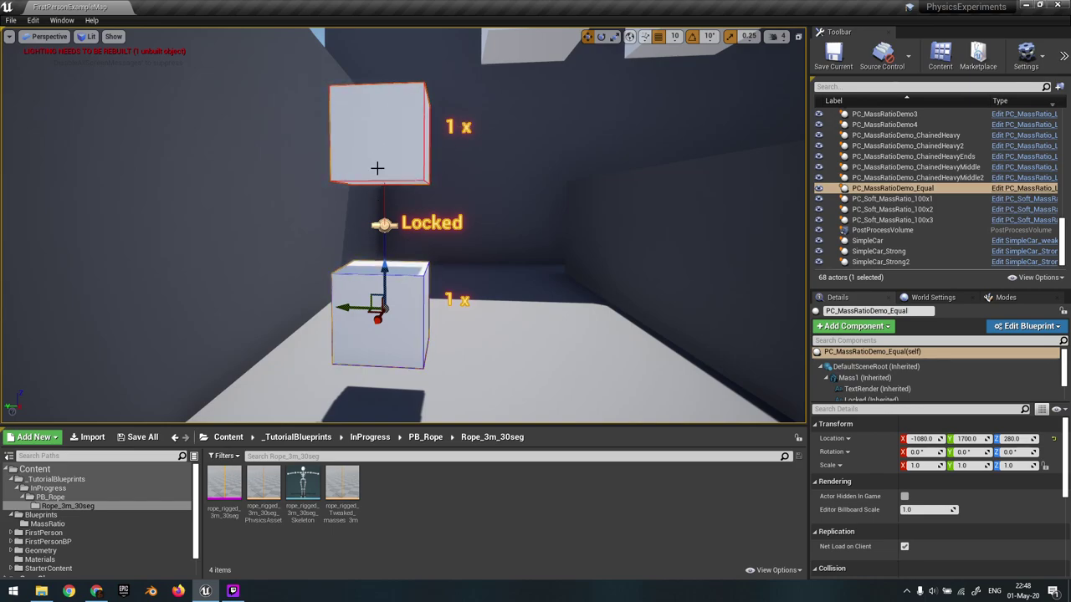
right_click_drag(456, 104, 467, 110)
key("s")
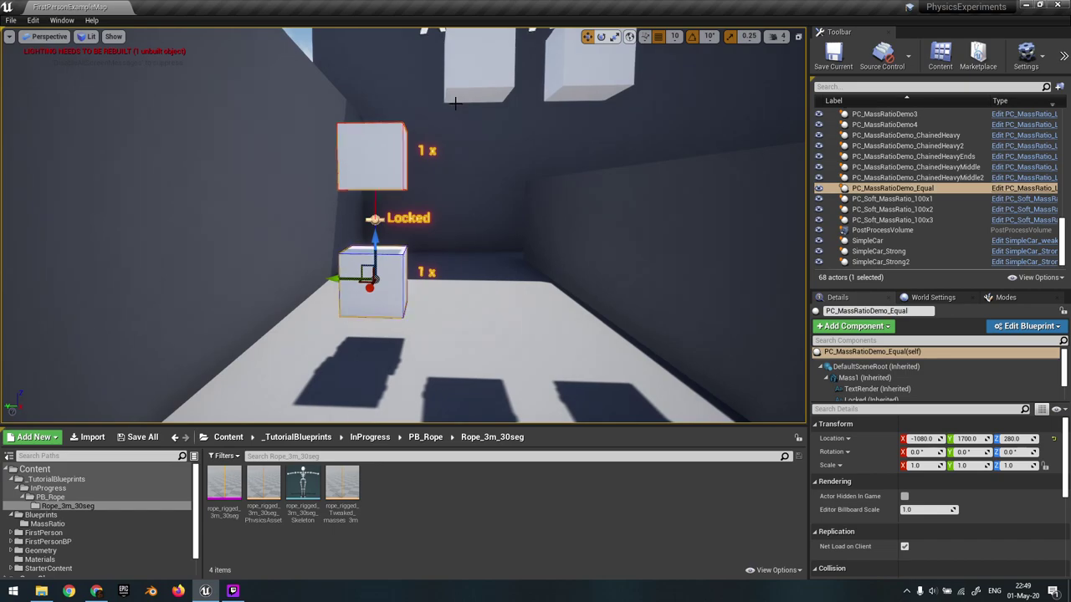
- Simulate the level and raise the selected pair of locked 1 x cubes to Z 340
key("alt+s")
mouse_move(444, 208)
right_mouse_down()
mouse_move(443, 220)
mouse_move(446, 206)
right_mouse_up()
key("w")
key("w")
left_click(394, 205)
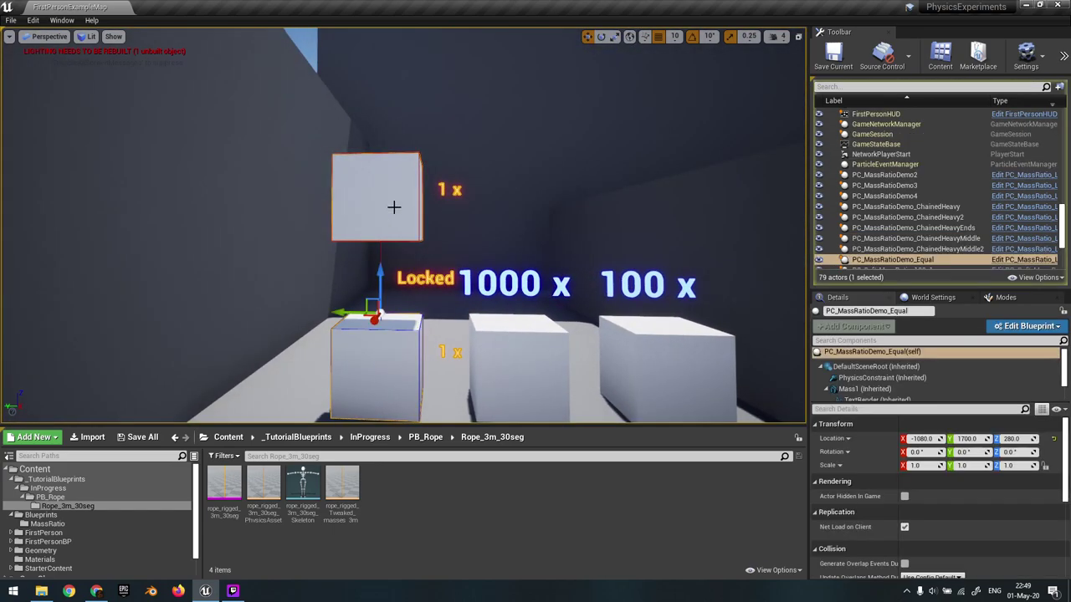
left_click_drag(381, 278, 381, 229)
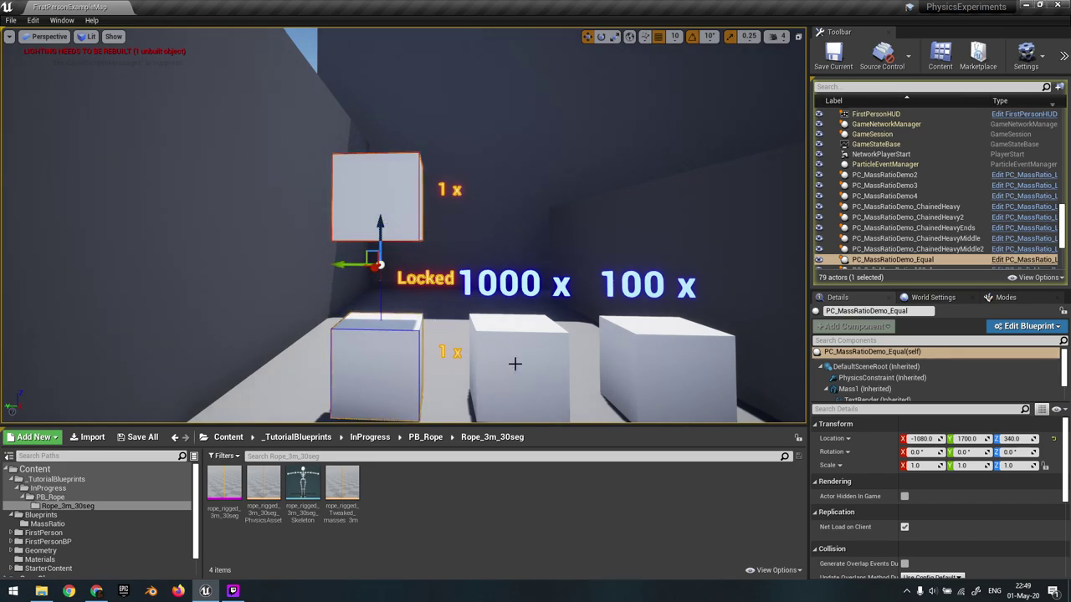
right_click_drag(447, 282, 436, 271)
key("s")
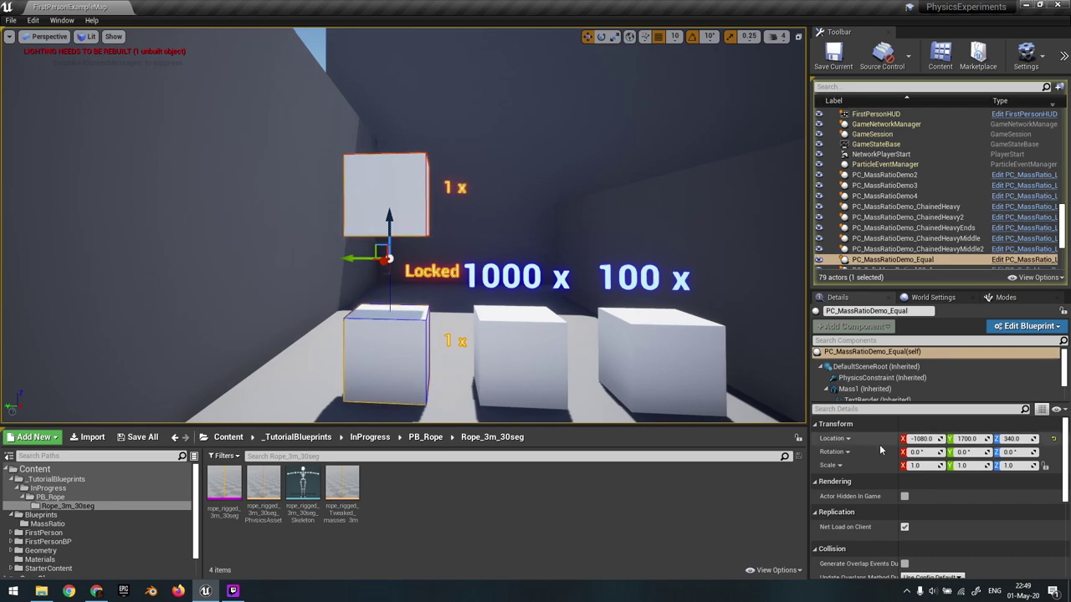
- Examine the mass, damping and constraint settings in the physics properties of the Mass1 and Mass2 components
scroll(880, 452, "down", 4)
scroll(880, 451, "up", 3)
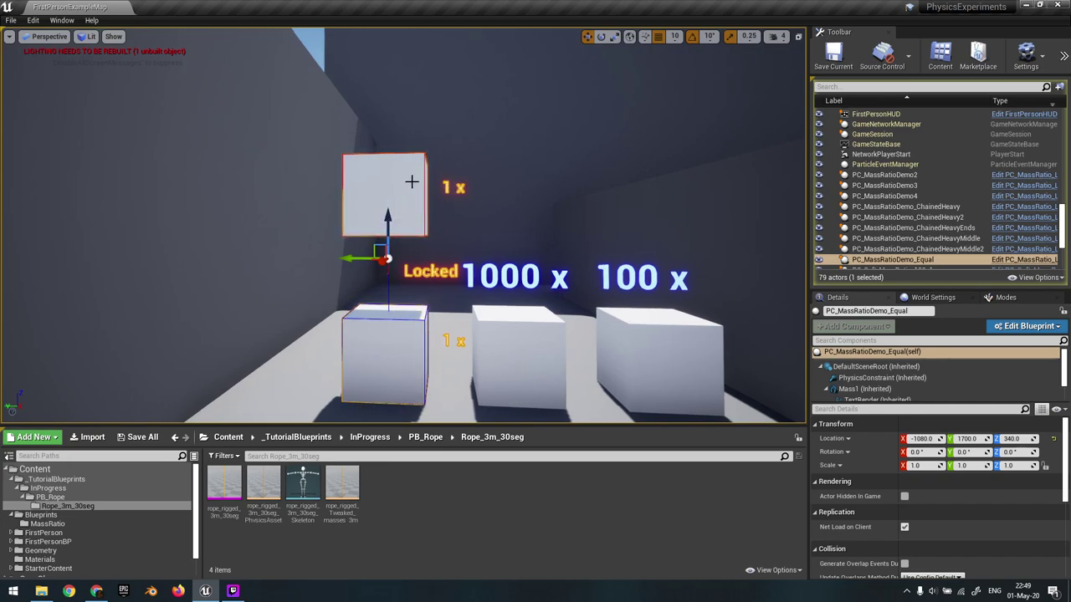
right_click_drag(427, 316, 436, 240)
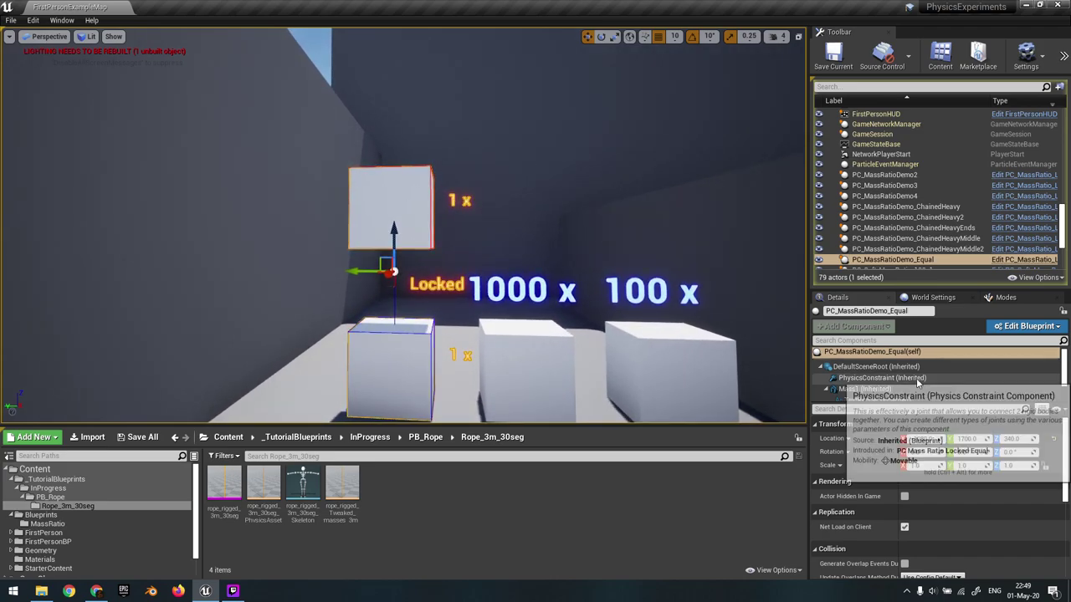
scroll(916, 394, "down", 1)
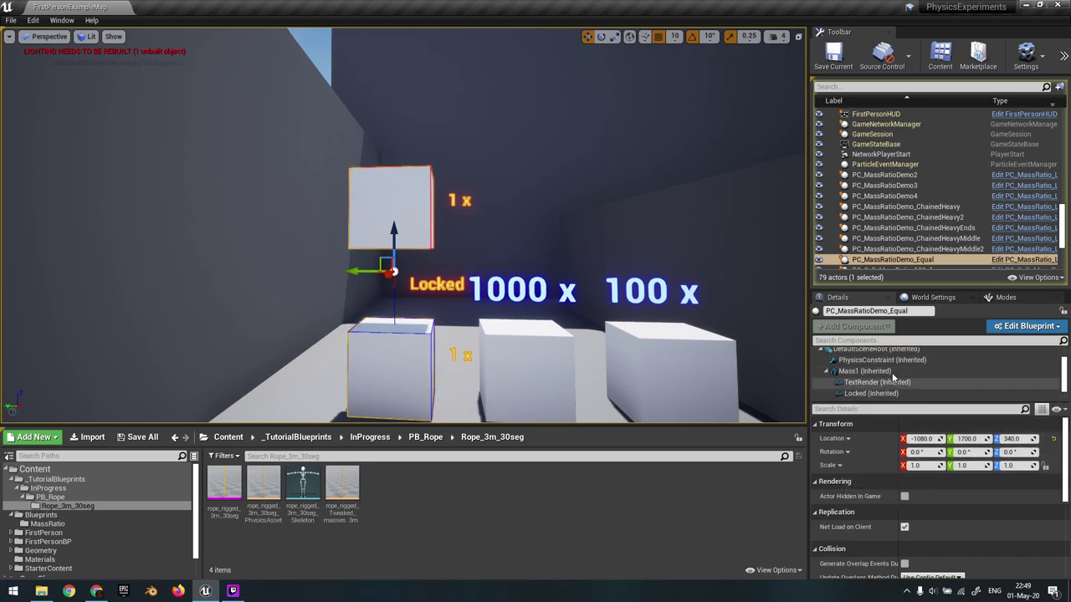
left_click(894, 373)
scroll(920, 469, "down", 5)
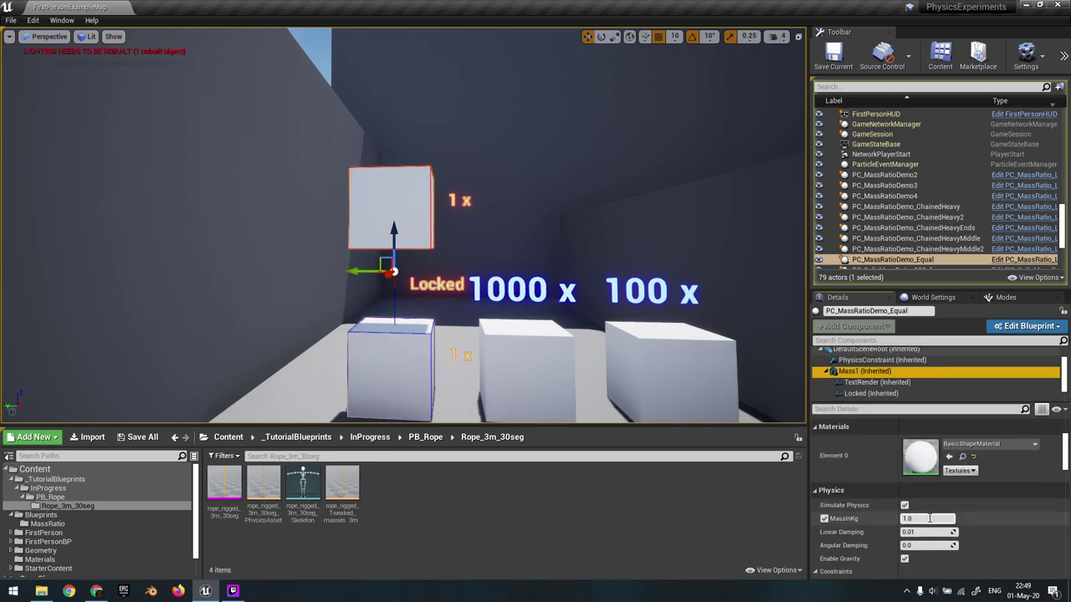
scroll(946, 518, "down", 1)
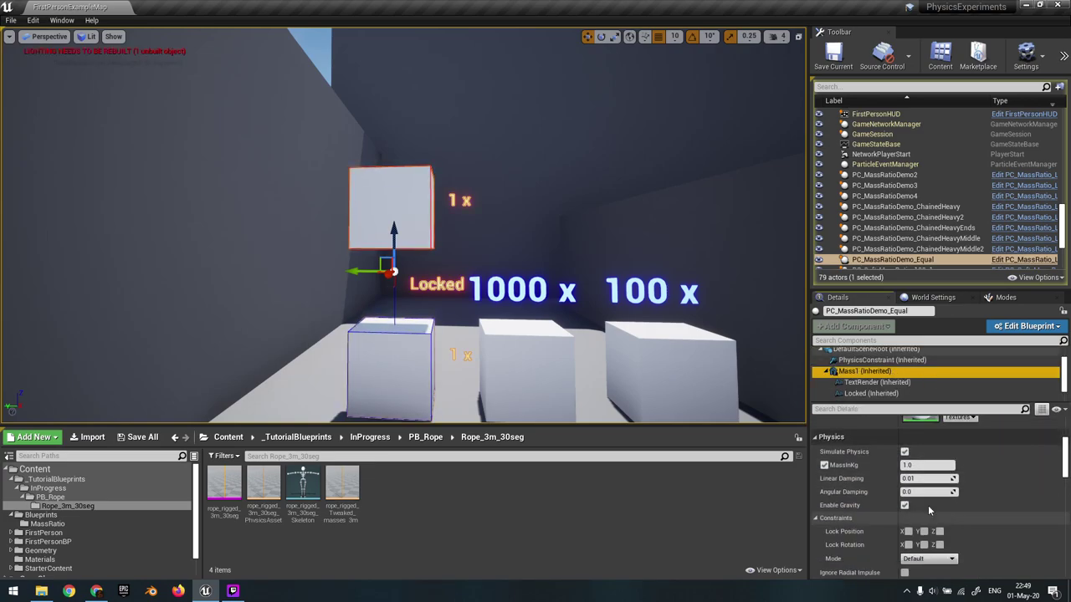
scroll(920, 391, "down", 1)
left_click(917, 384)
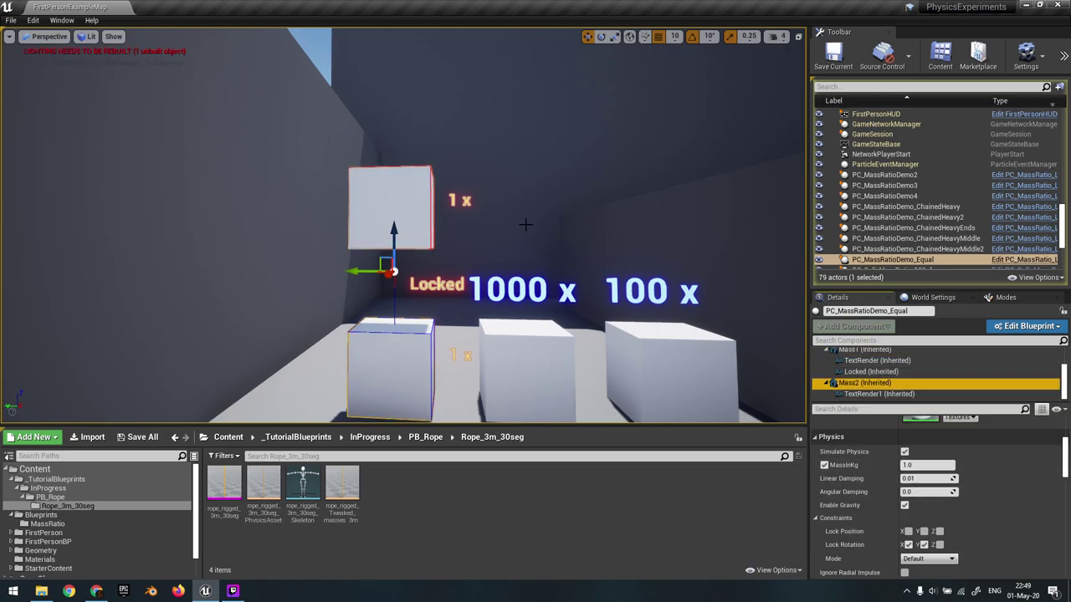
- Inspect the upper and lower cubes of the locked pair in the running simulation, and stop the simulation
right_click_drag(635, 360, 642, 373)
key("s")
right_click_drag(465, 243, 436, 259)
key("w")
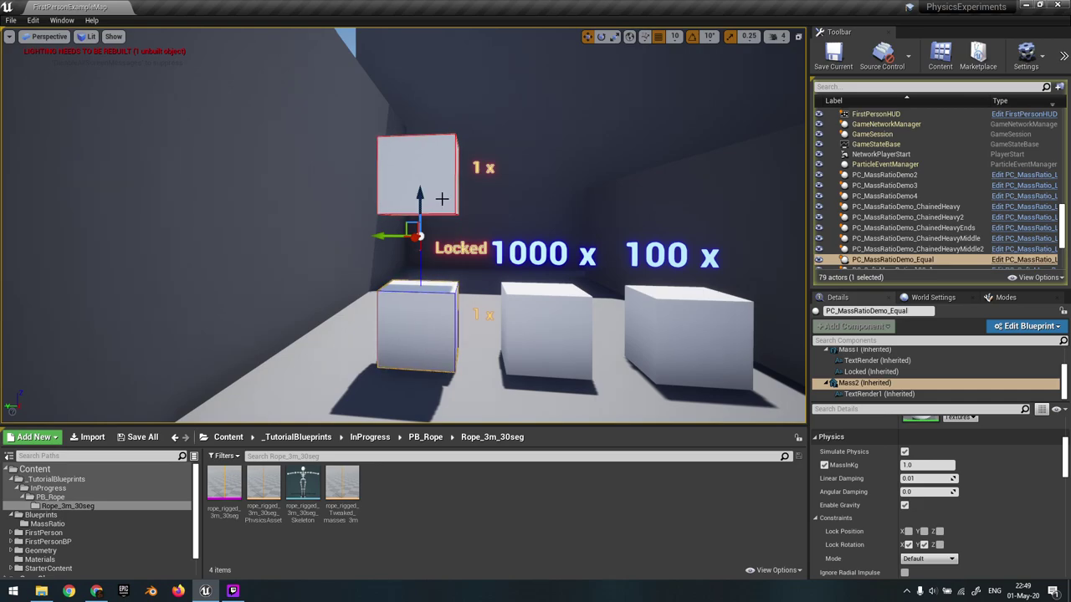
left_click(440, 196)
left_click(430, 310)
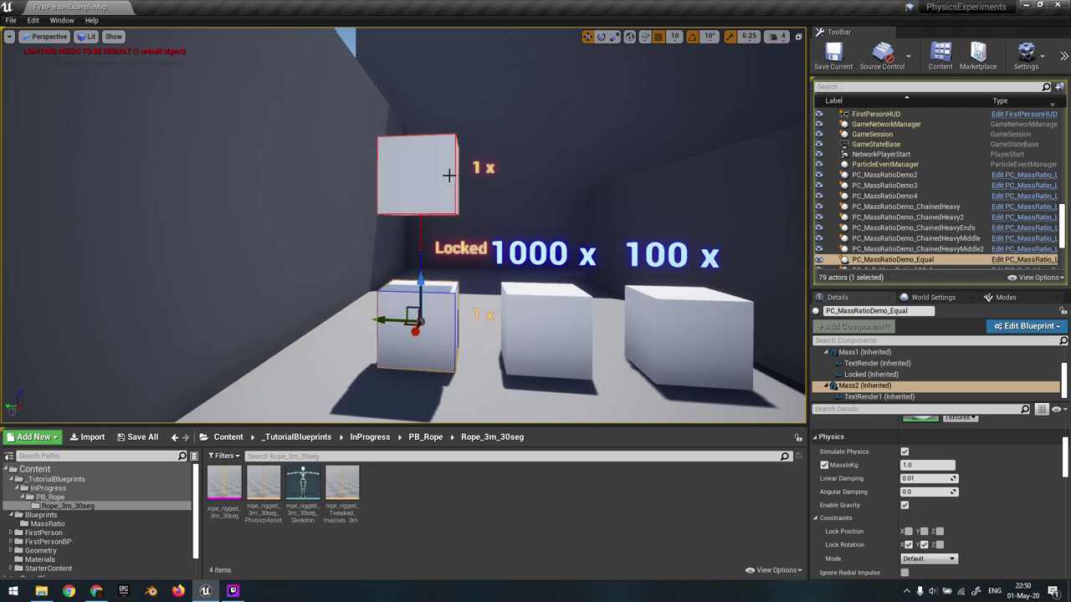
key("s")
right_click_drag(405, 165, 409, 167)
key("Escape")
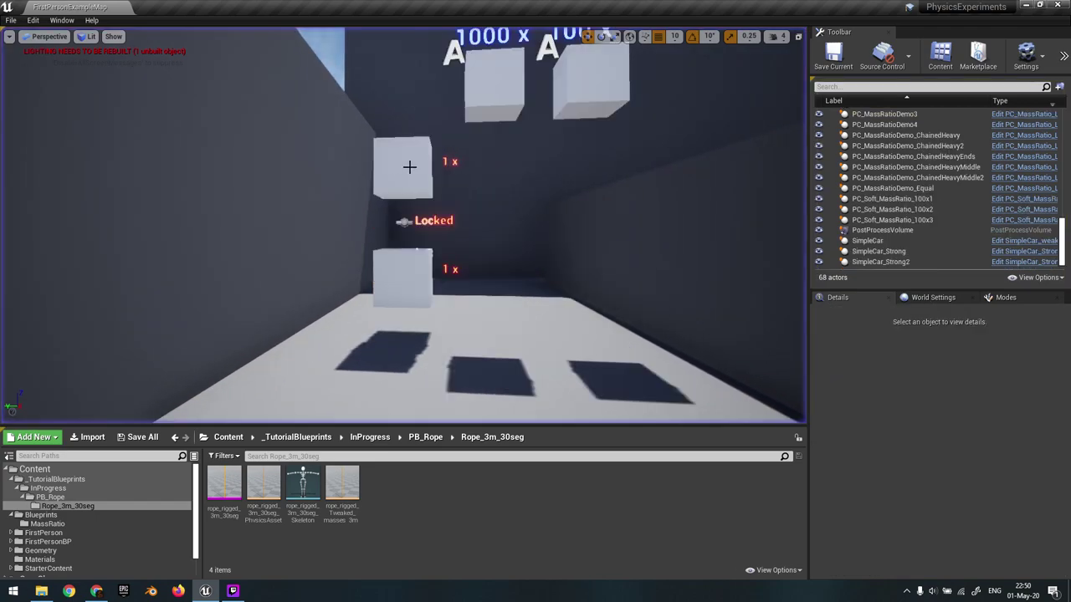
- Select the PC_MassRatioDemo_Equal cube pair and simulate the level to observe it beside the 1000 x and 100 x cubes
left_click(416, 177)
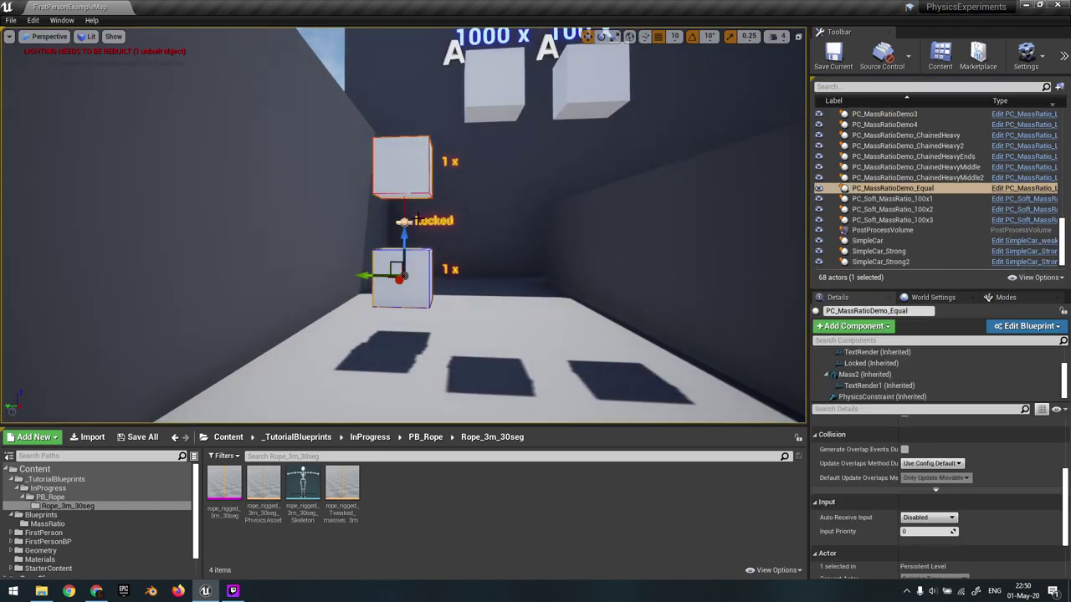
key("alt+s")
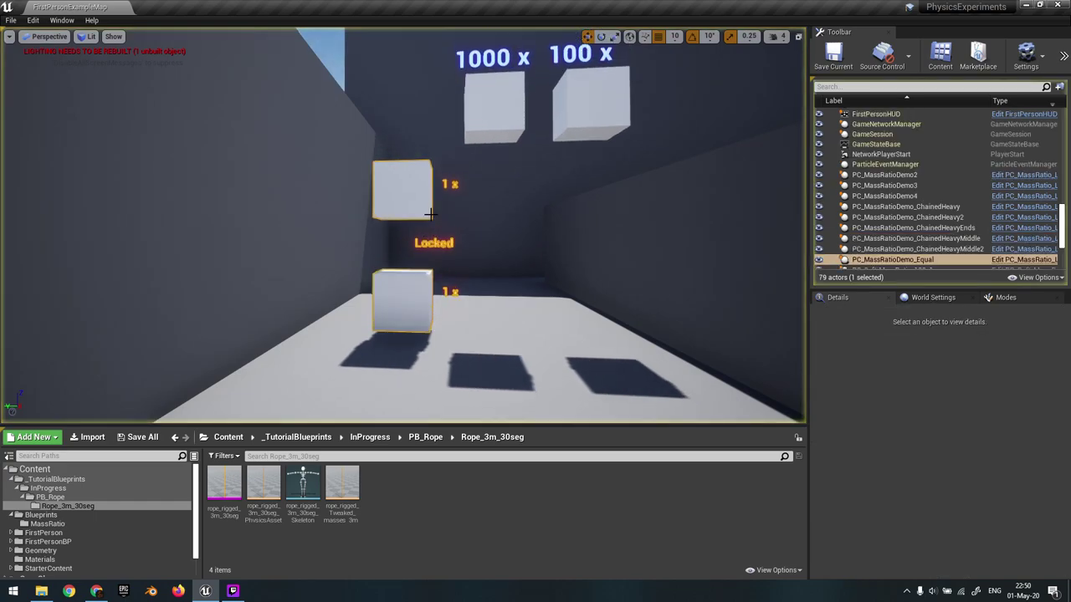
left_click(394, 206)
key("w")
right_click_drag(440, 215, 444, 215)
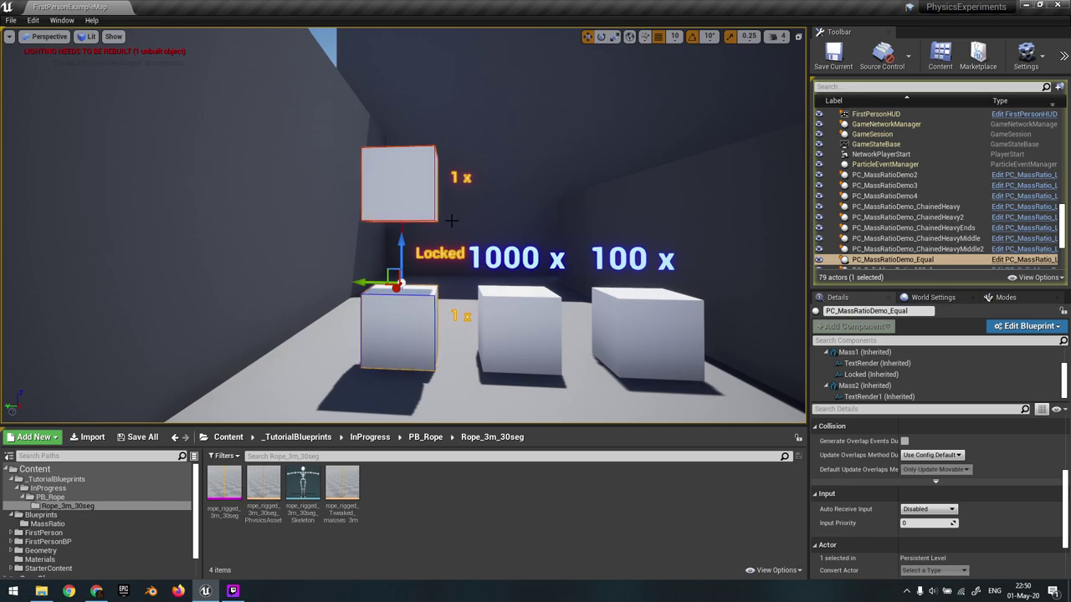
right_click_drag(456, 259, 454, 256)
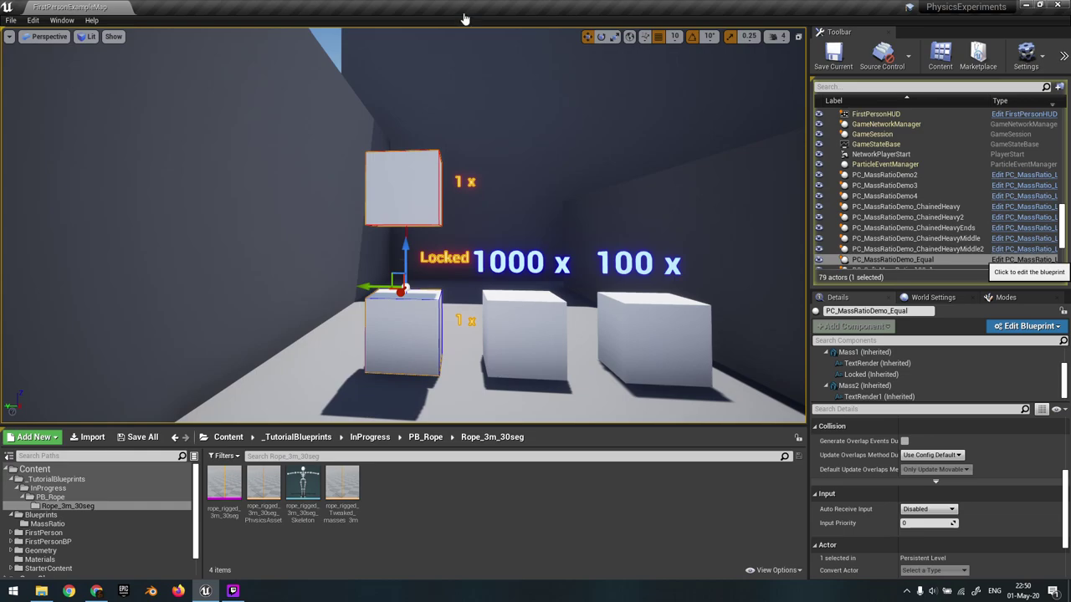
- Open the PC_MassRatio_Locked_Equal blueprint and select the PhysicsConstraint component between the two cubes in its 3D view
left_click(1000, 260)
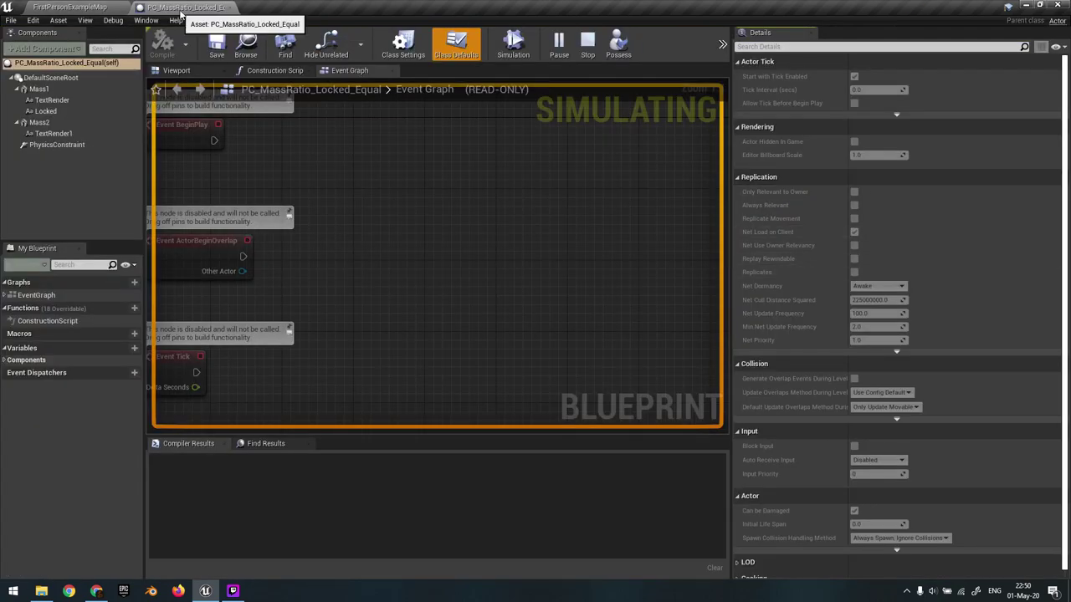
left_click(273, 70)
left_click(197, 72)
right_click_drag(438, 266, 355, 272)
left_click(356, 274)
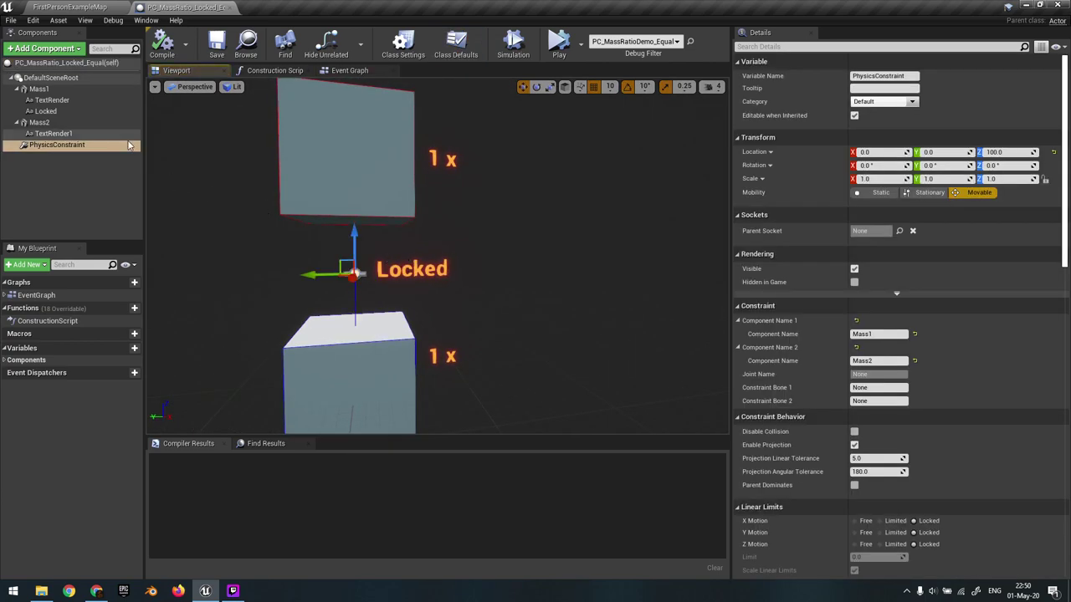
- Examine the PhysicsConstraint's constraint behavior, linear and angular limits, and motor settings
scroll(955, 216, "down", 7)
scroll(987, 243, "down", 2)
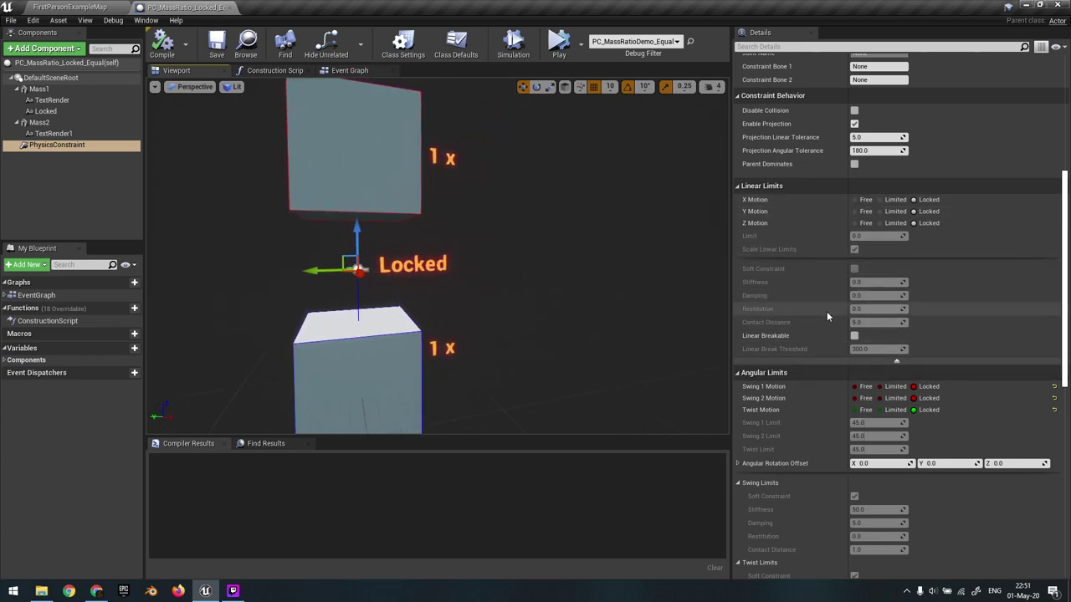
mouse_move(353, 276)
right_mouse_down()
mouse_move(423, 272)
mouse_move(359, 282)
right_mouse_up()
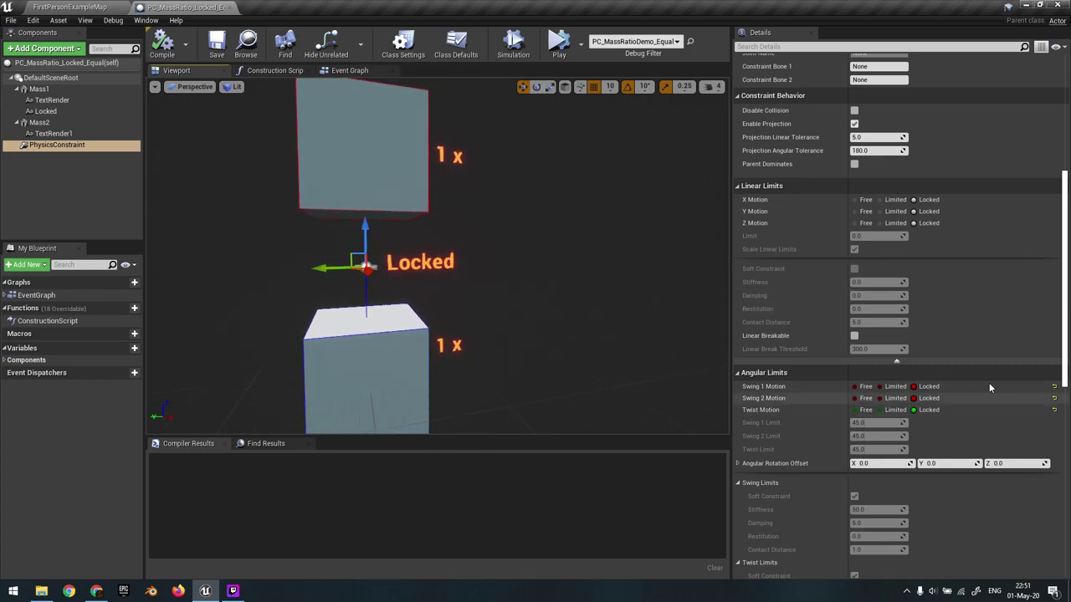
scroll(984, 368, "down", 10)
scroll(982, 356, "down", 3)
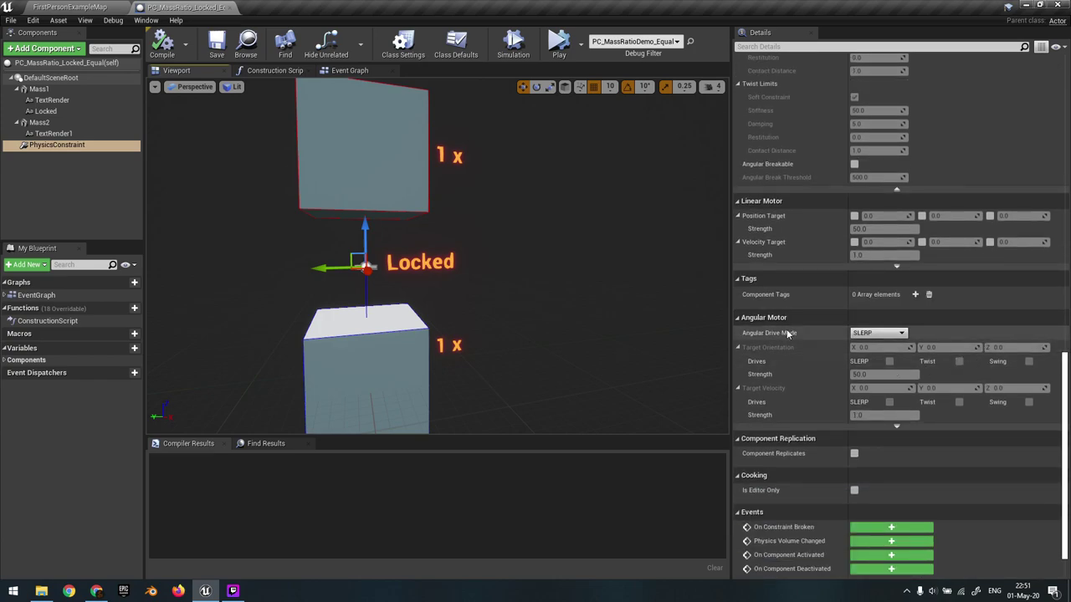
scroll(834, 363, "up", 5)
- Close the blueprint and simulate the level with the PC_MassRatioDemo_Equal cube pair selected
middle_click(187, 9)
right_click_drag(393, 152, 415, 159)
key("s")
left_click(401, 157)
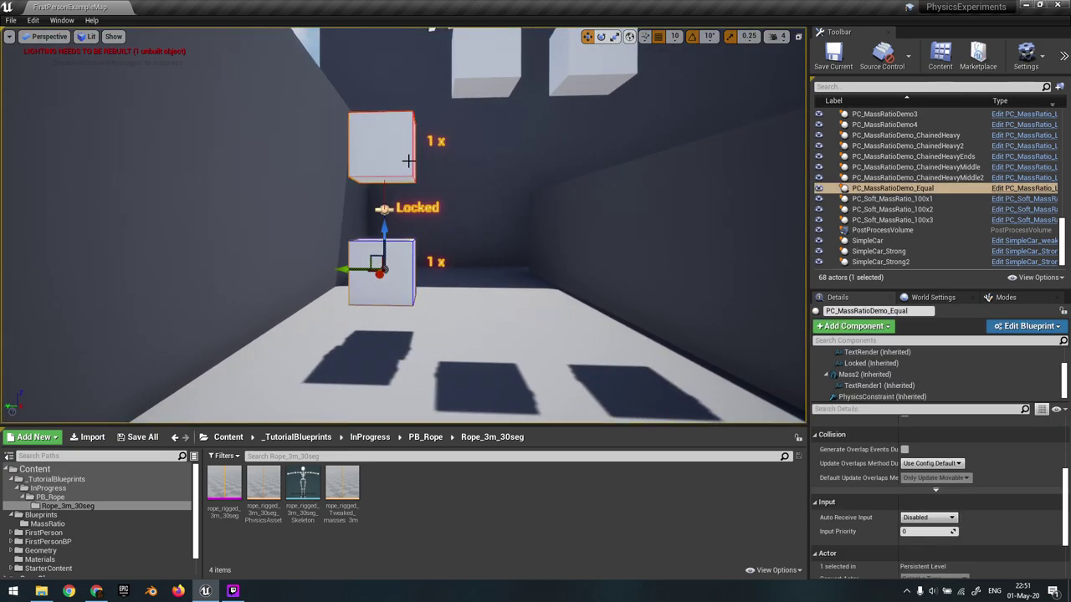
key("alt+s")
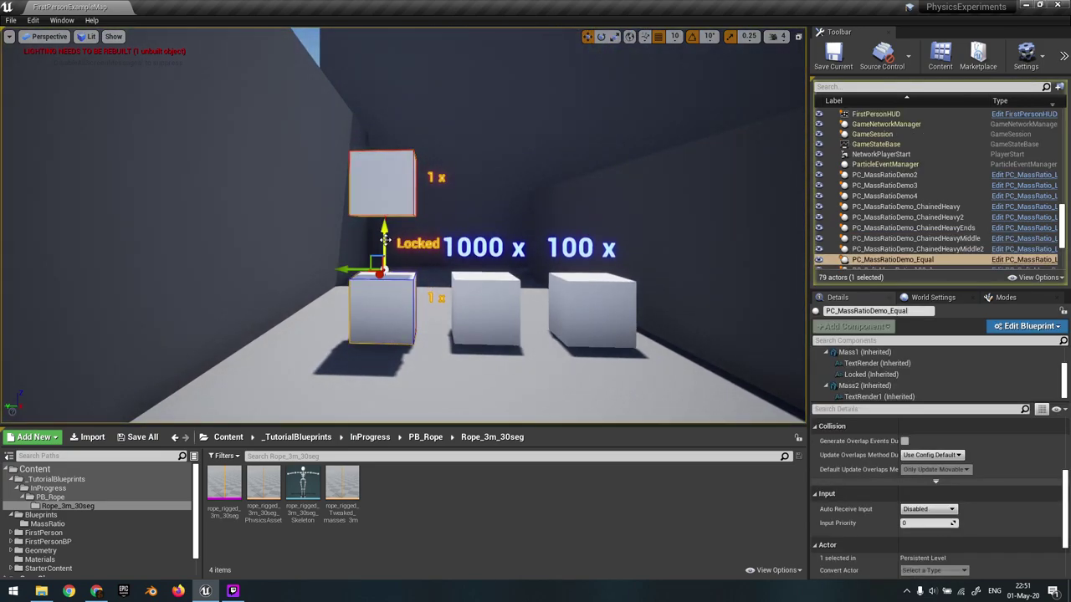
- Try to raise the pair's upper cube, Mass1, in the running simulation, and stop the simulation
left_click(384, 231)
double_click(387, 192)
mouse_move(385, 155)
left_mouse_down()
mouse_move(386, 106)
mouse_move(385, 136)
left_mouse_up()
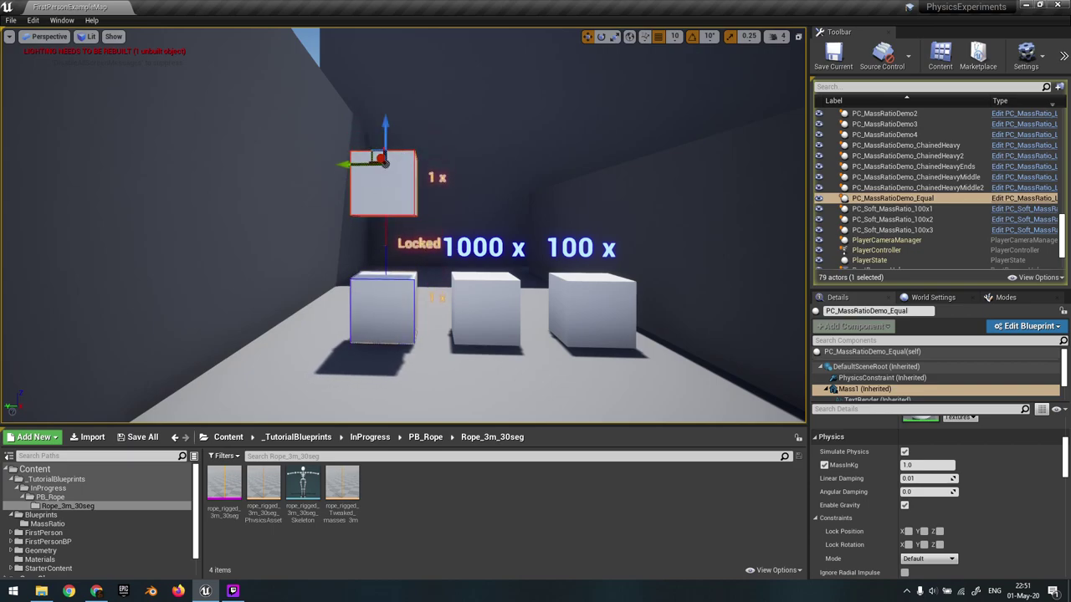
left_click(388, 169)
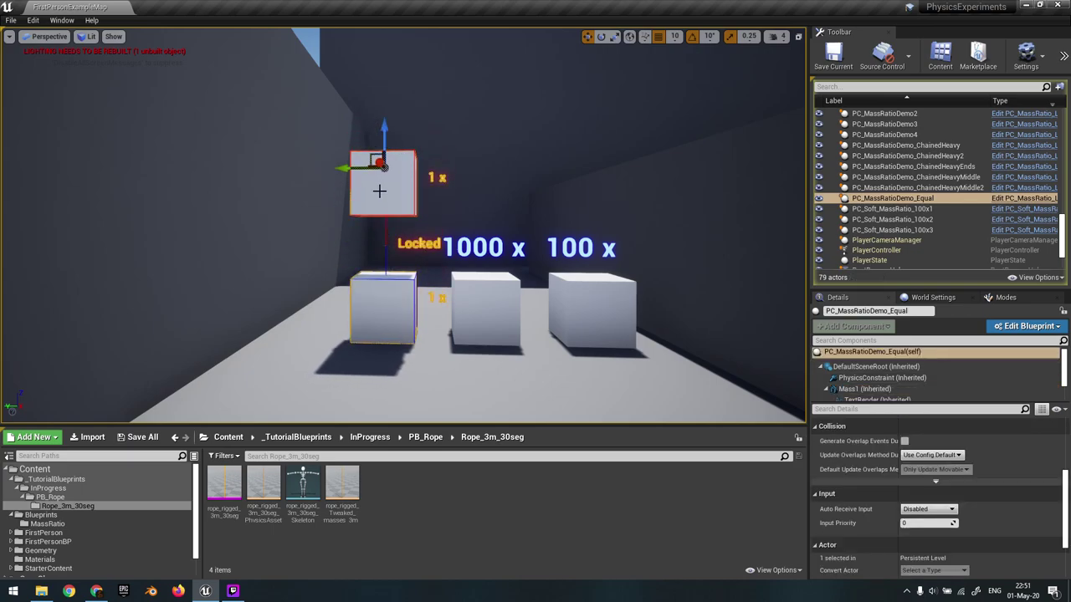
left_click(379, 191)
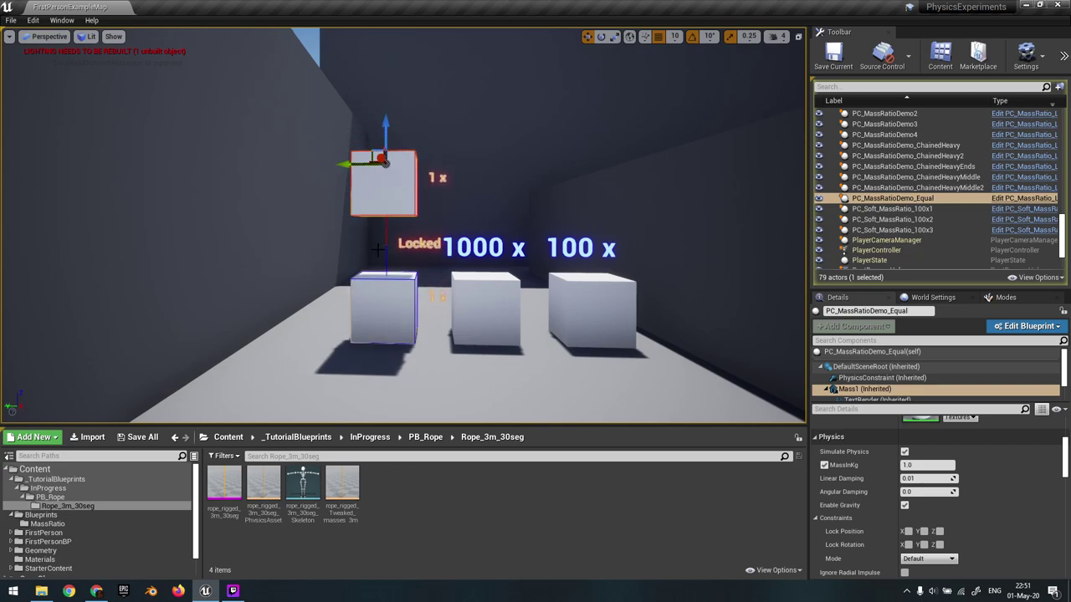
key("Escape")
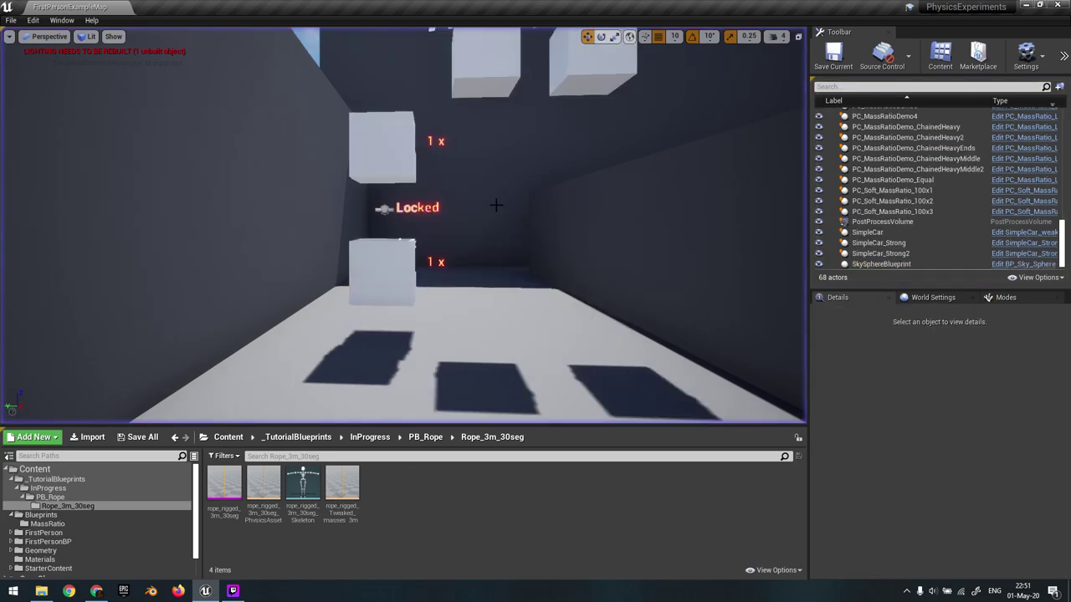
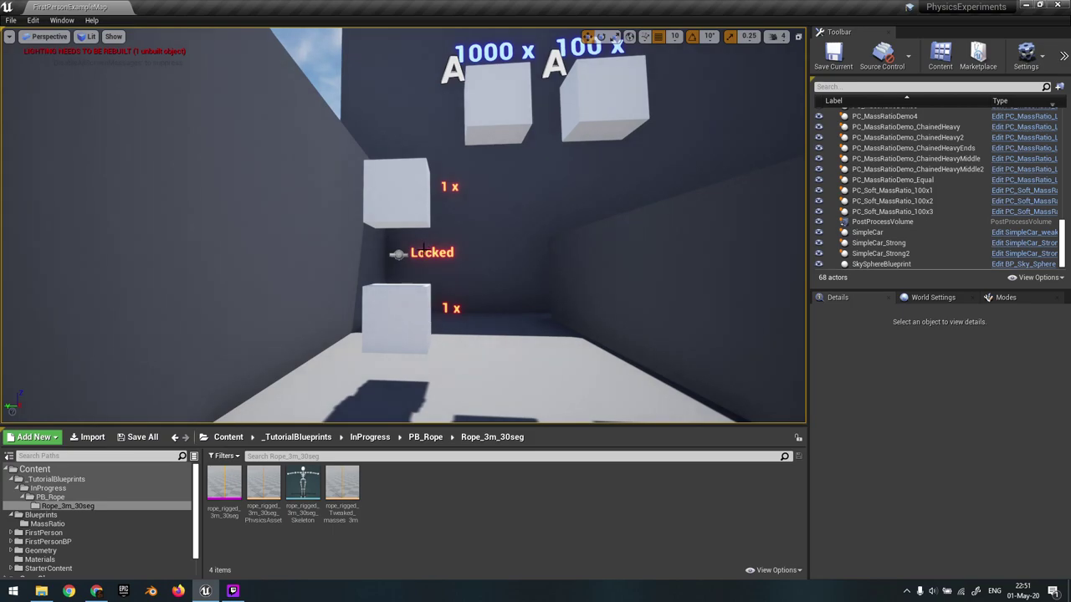
- Select the PC_MassRatioDemo2 pair, whose 1x cube sits above a 100x cube
right_click_drag(544, 283, 626, 280)
key("d")
key("s")
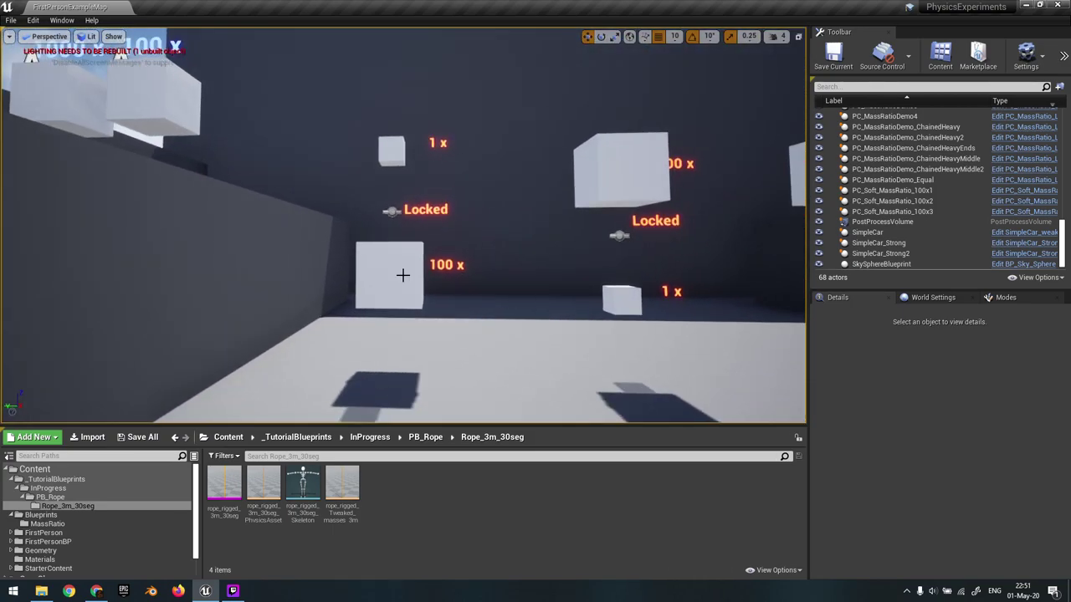
left_click(387, 269)
right_click_drag(387, 269, 395, 272)
key("w")
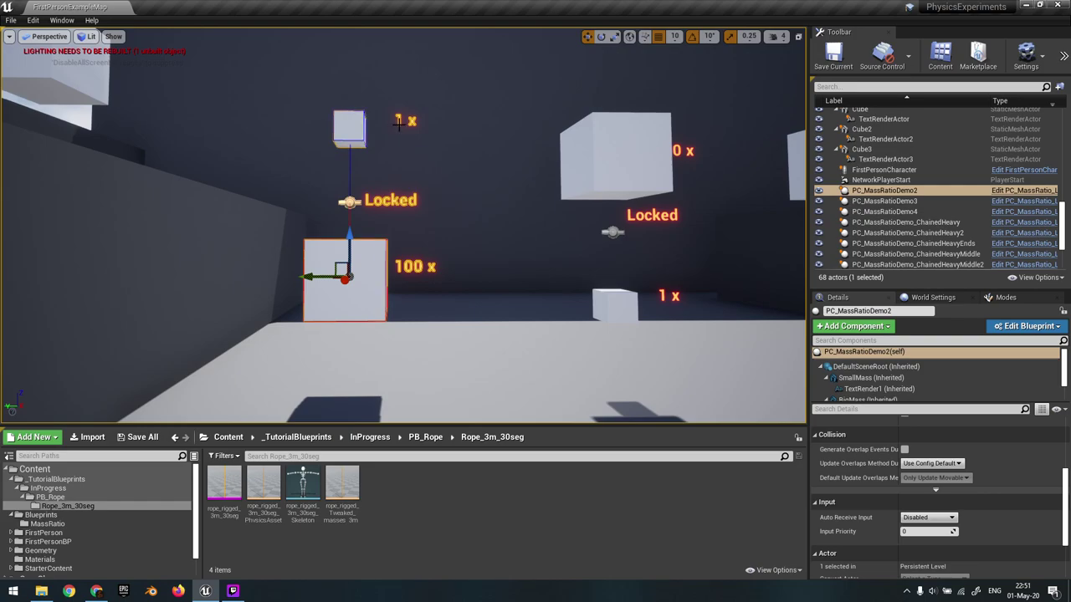
- Simulate the level with the PC_MassRatioDemo2 cube pair selected
key("s")
right_click_drag(358, 246, 362, 256)
key("w")
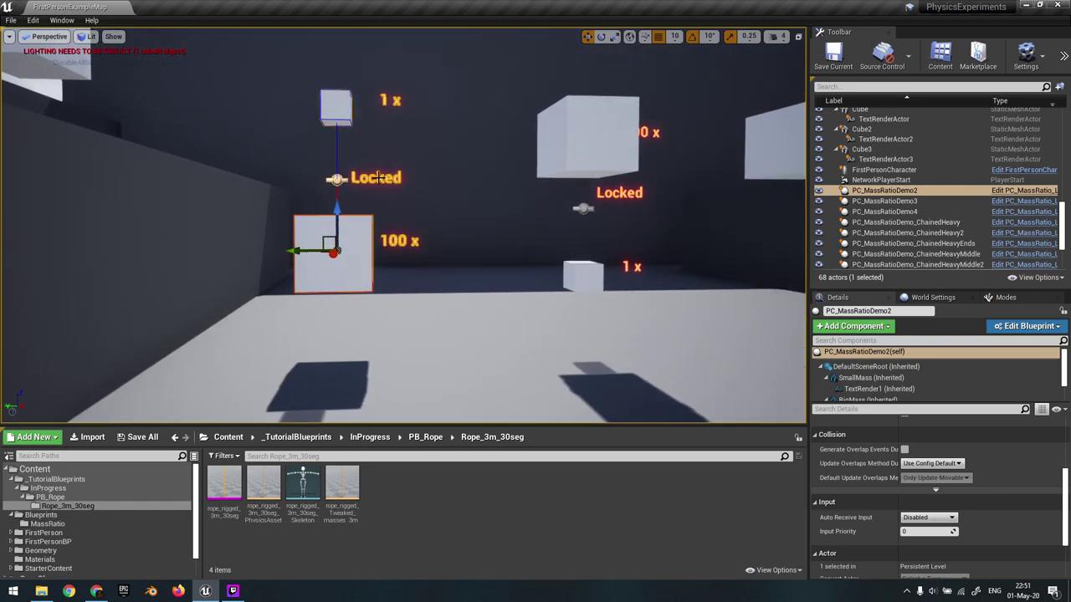
key("s")
mouse_move(346, 206)
right_mouse_down()
mouse_move(322, 205)
mouse_move(333, 206)
right_mouse_up()
key("w")
key("d")
key("s")
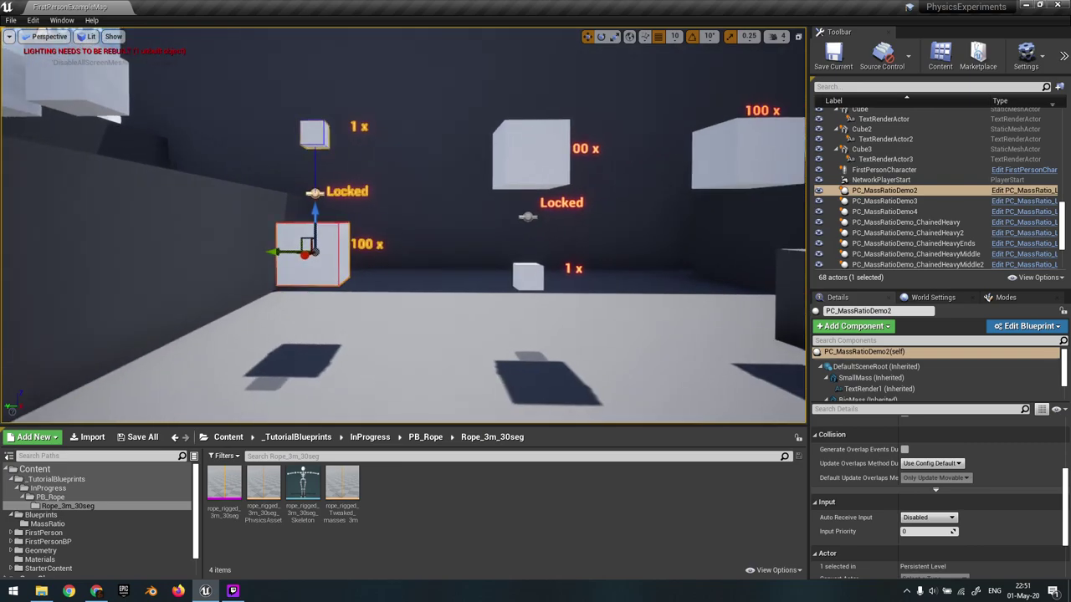
mouse_move(539, 272)
right_mouse_down()
mouse_move(525, 266)
mouse_move(552, 275)
right_mouse_up()
key("alt+s")
left_click(301, 308)
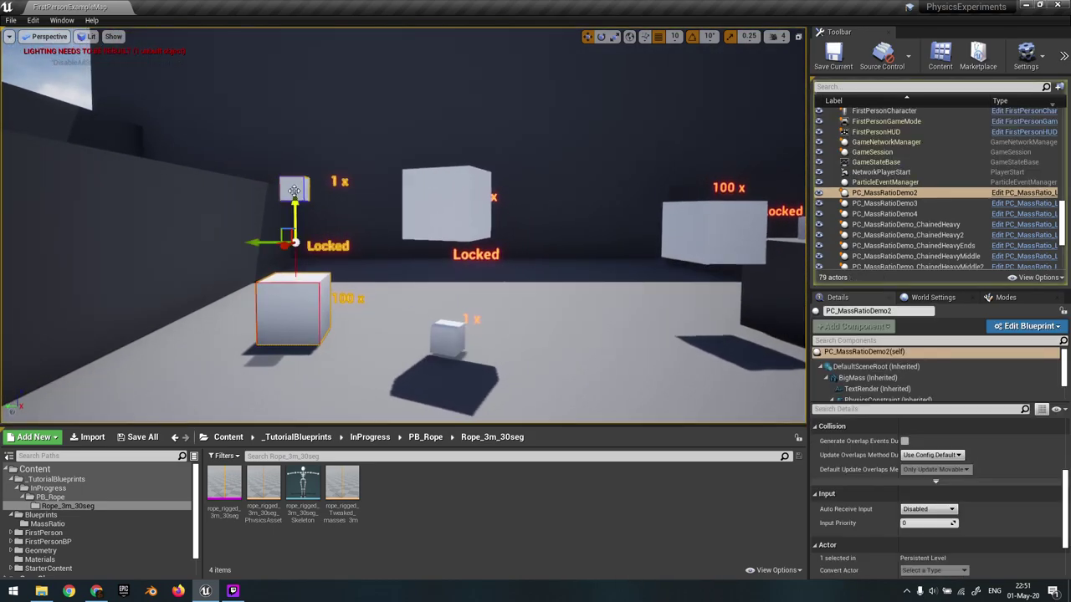
- Examine how the locked constraint holds the 1x cube above the 100x cube in the running simulation
key("w")
right_click_drag(253, 285, 226, 288)
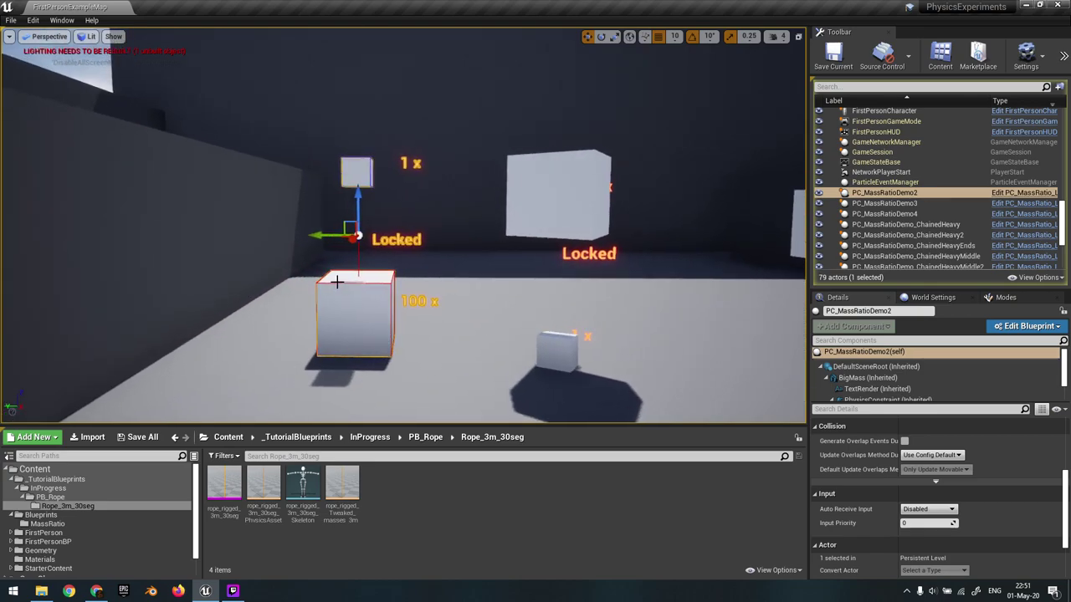
right_click_drag(407, 200, 416, 200)
key("w")
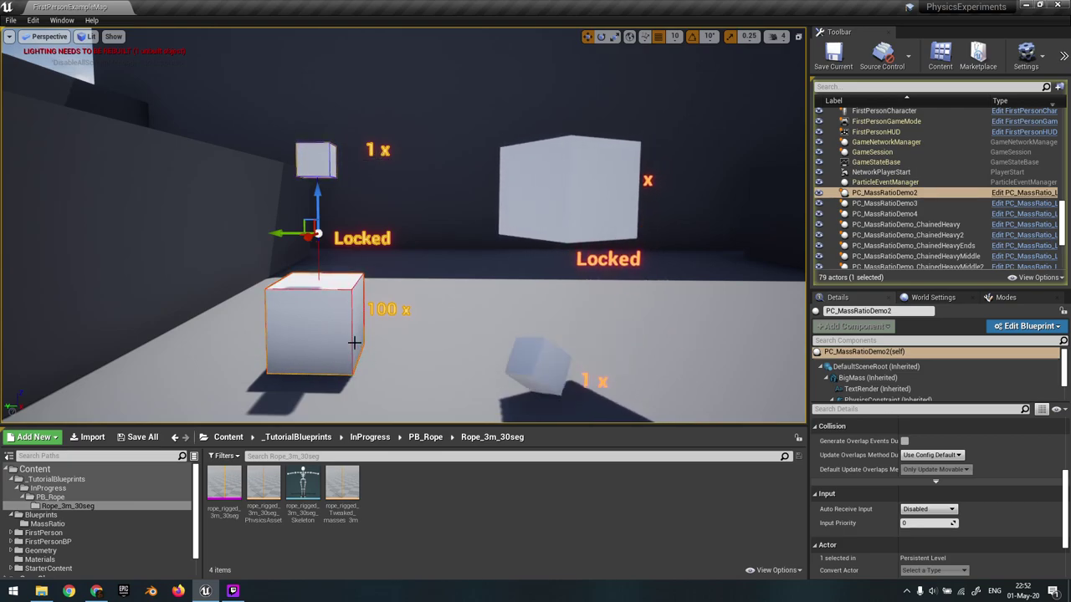
right_click_drag(371, 334, 376, 338)
key("a")
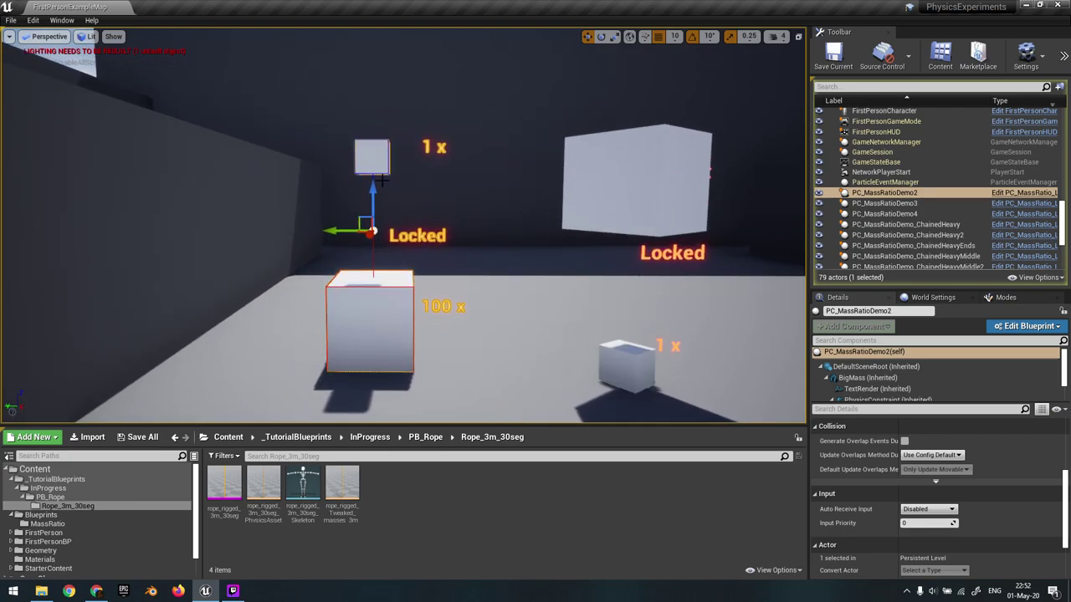
key("d")
right_click_drag(390, 159, 416, 169)
key("w")
key("s")
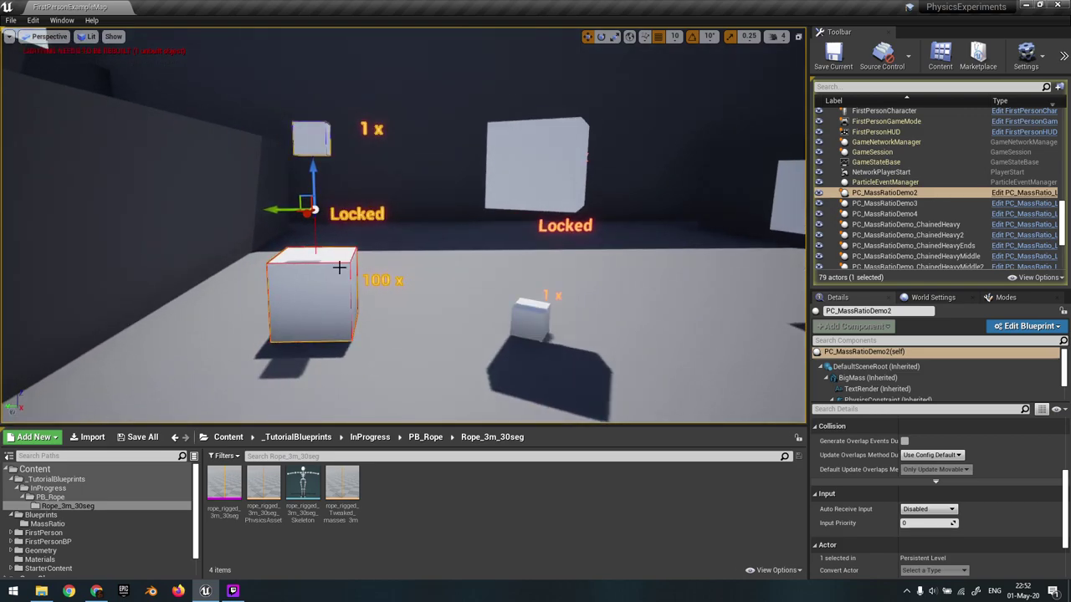
right_click_drag(374, 203, 333, 199)
key("d")
- Select the PC_MassRatioDemo3 pair in the simulation and examine how the 100x cube behaves above the 1x cube
left_click(374, 203)
right_click_drag(448, 173, 435, 208)
key("w")
right_click_drag(417, 120, 407, 152)
key("s")
key("s")
right_click_drag(498, 253, 517, 245)
key("w")
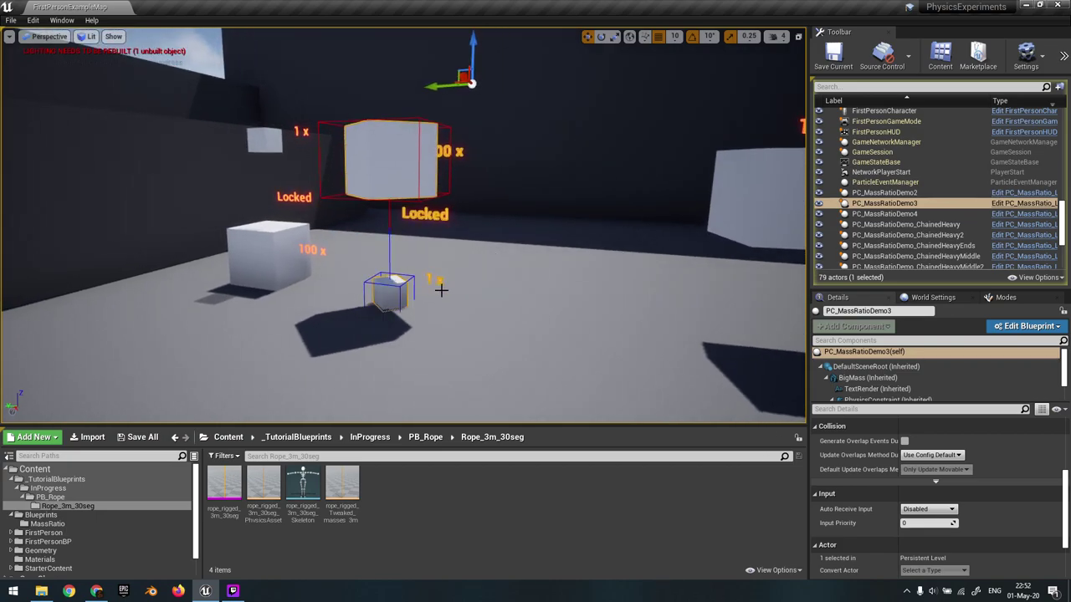
right_click_drag(426, 281, 450, 279)
key("w")
right_click_drag(450, 221, 422, 209)
key("s")
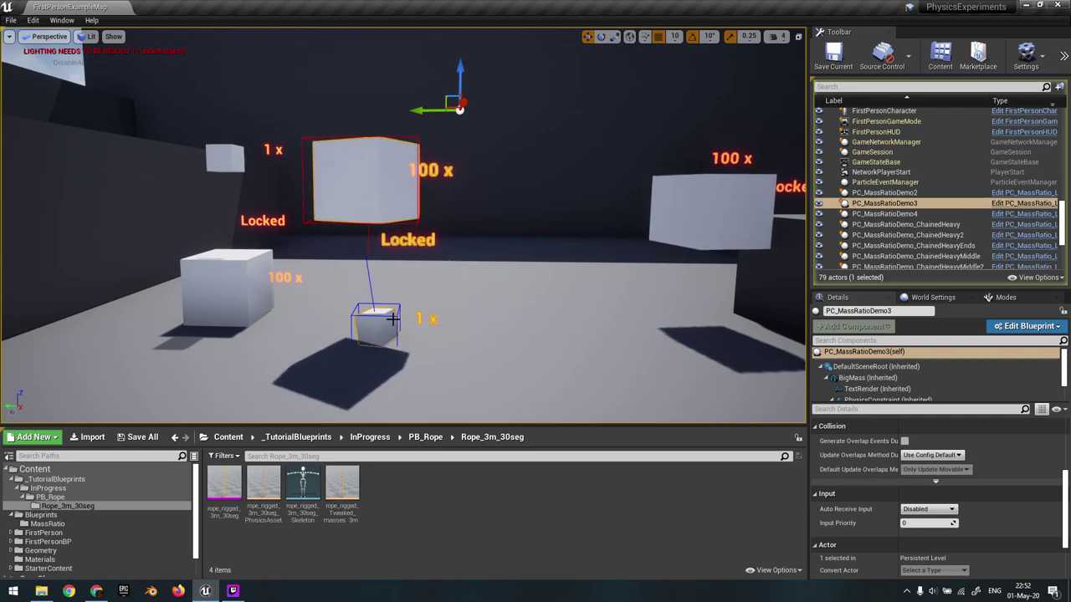
- Select the Floor instead of the cube pair and watch the 100x-over-1x pair in the simulation
scroll(382, 320, "down", 5)
scroll(382, 321, "up", 3)
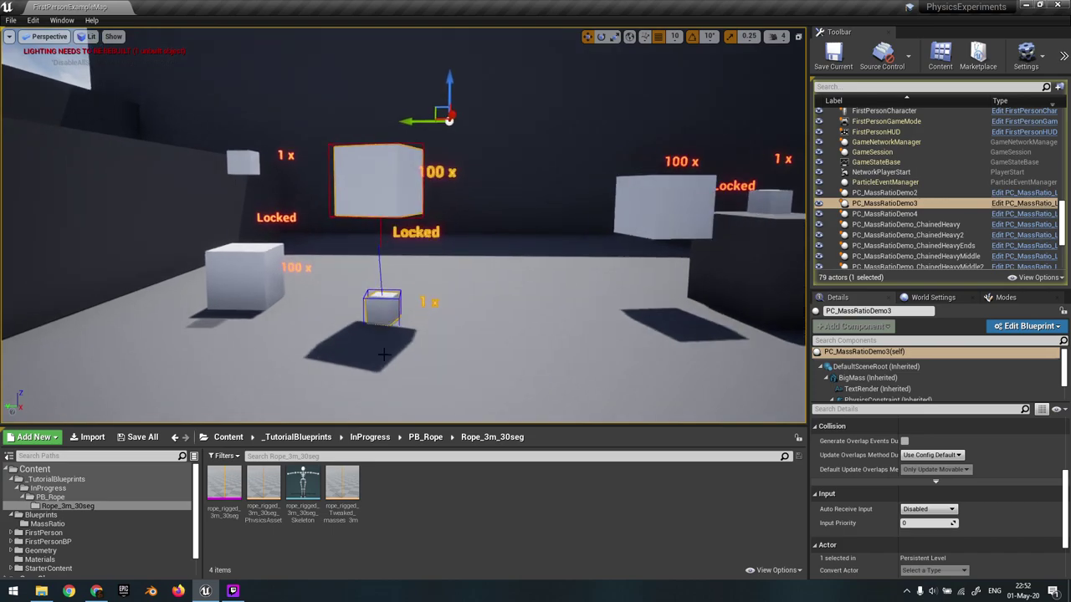
left_click(301, 348)
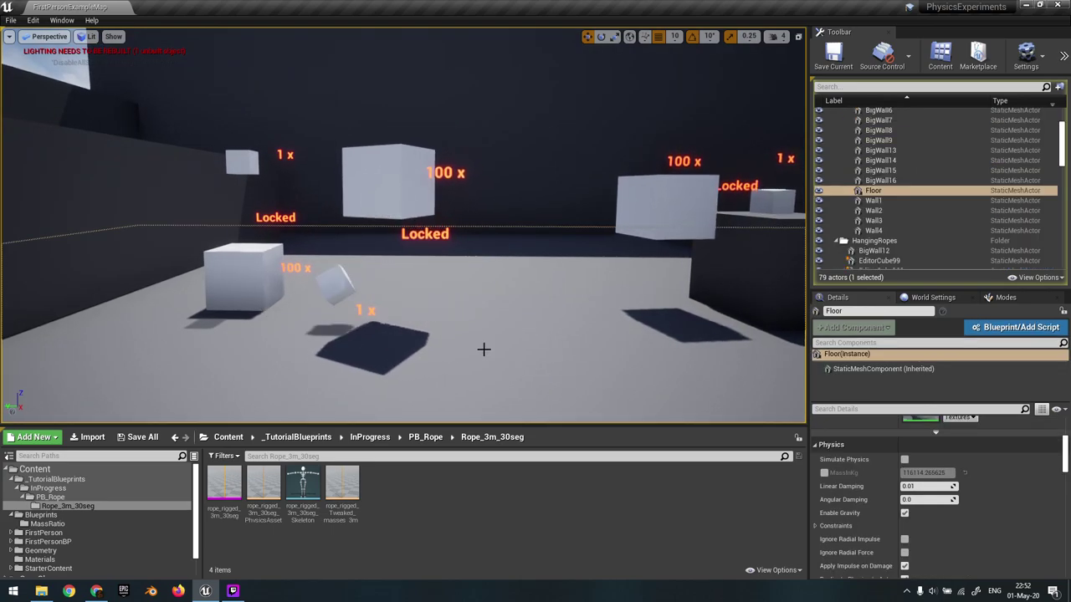
scroll(895, 482, "up", 5)
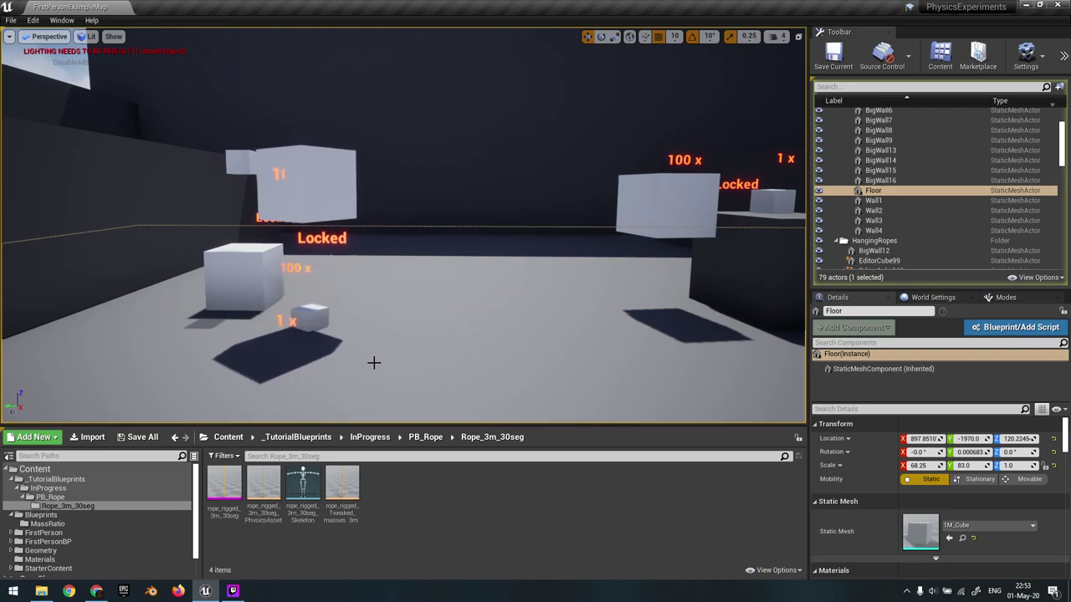
- Reselect the PC_MassRatioDemo3 pair in the simulation, examine its motion, and stop the simulation
left_click(297, 184)
mouse_move(345, 274)
right_mouse_down()
mouse_move(328, 280)
mouse_move(346, 275)
right_mouse_up()
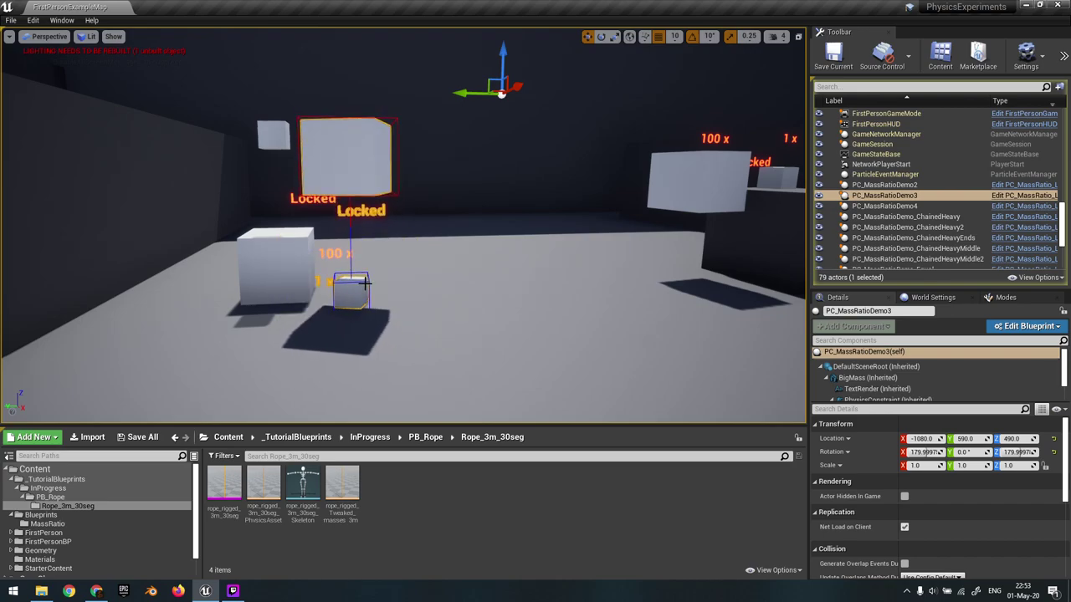
mouse_move(356, 180)
right_mouse_down()
mouse_move(323, 177)
mouse_move(374, 176)
right_mouse_up()
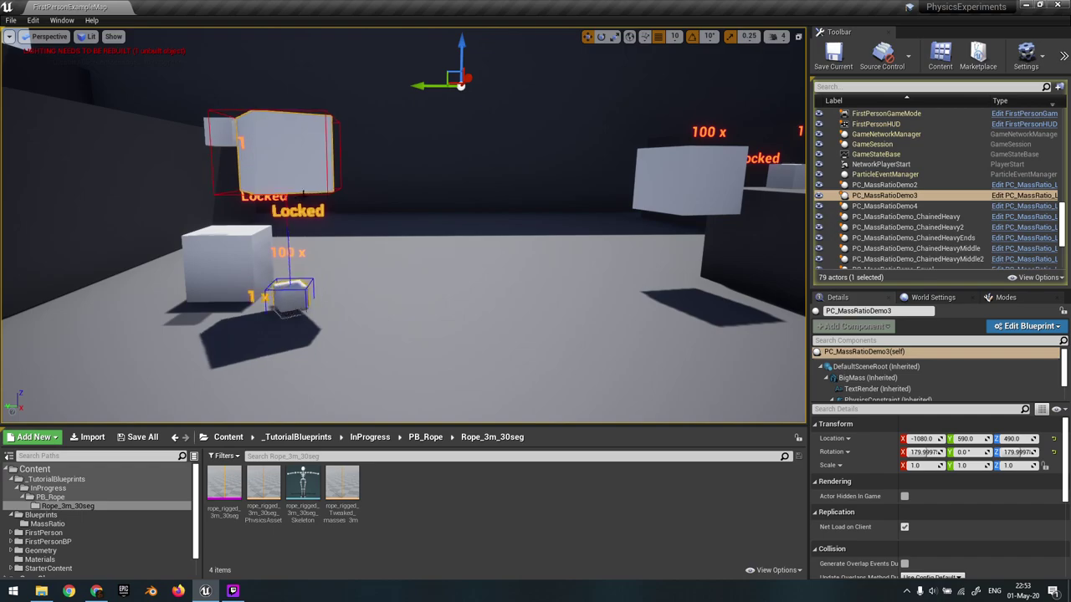
mouse_move(344, 216)
right_mouse_down()
mouse_move(345, 206)
mouse_move(366, 209)
mouse_move(356, 207)
right_mouse_up()
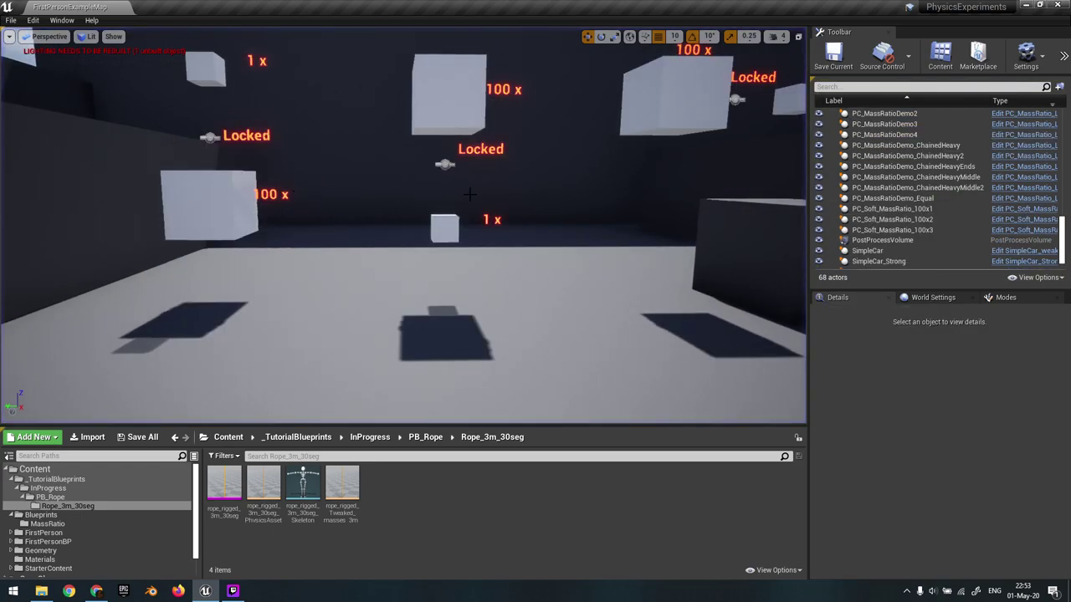
- Select the PC_MassRatioDemo3 pair in the level and its lower 1x cube, SmallMass
right_click_drag(416, 176, 416, 173)
left_click(416, 173)
right_click_drag(436, 276, 442, 276)
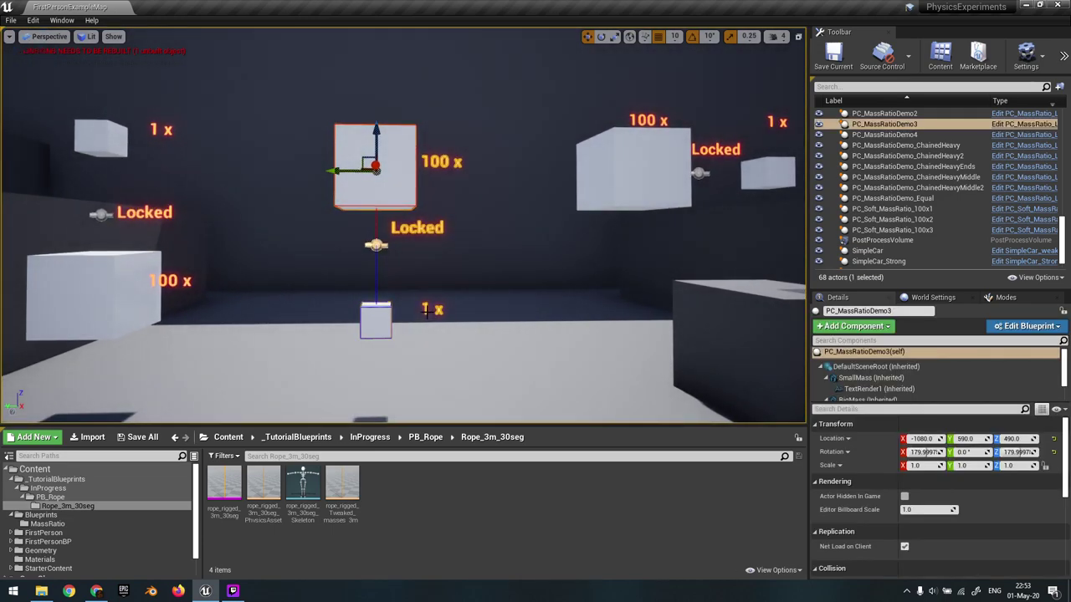
double_click(377, 319)
right_click_drag(428, 317, 428, 325)
right_click_drag(438, 262, 441, 262)
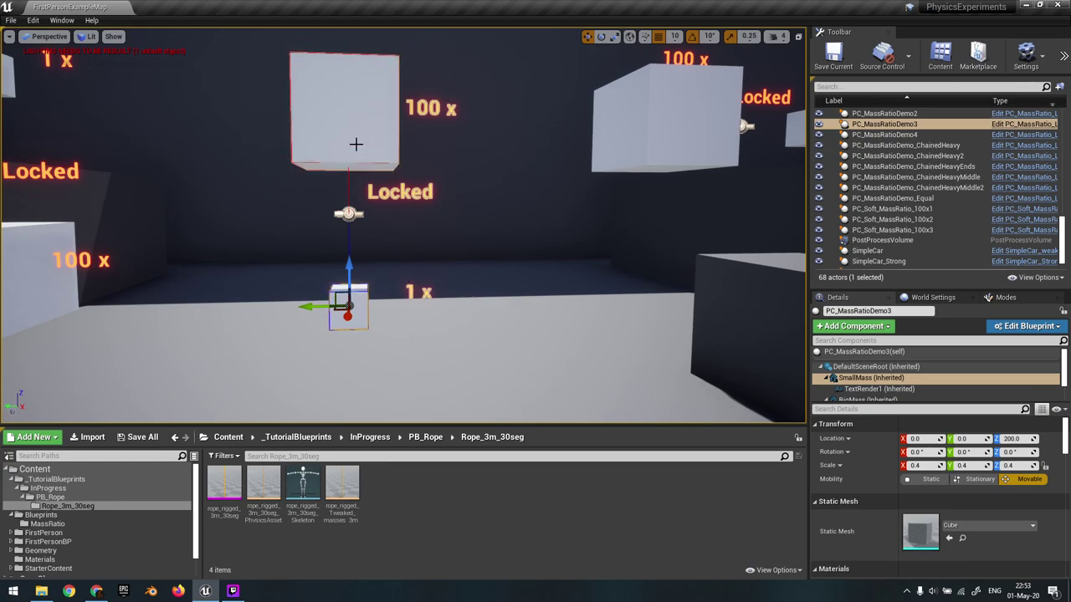
right_click_drag(363, 138, 368, 177)
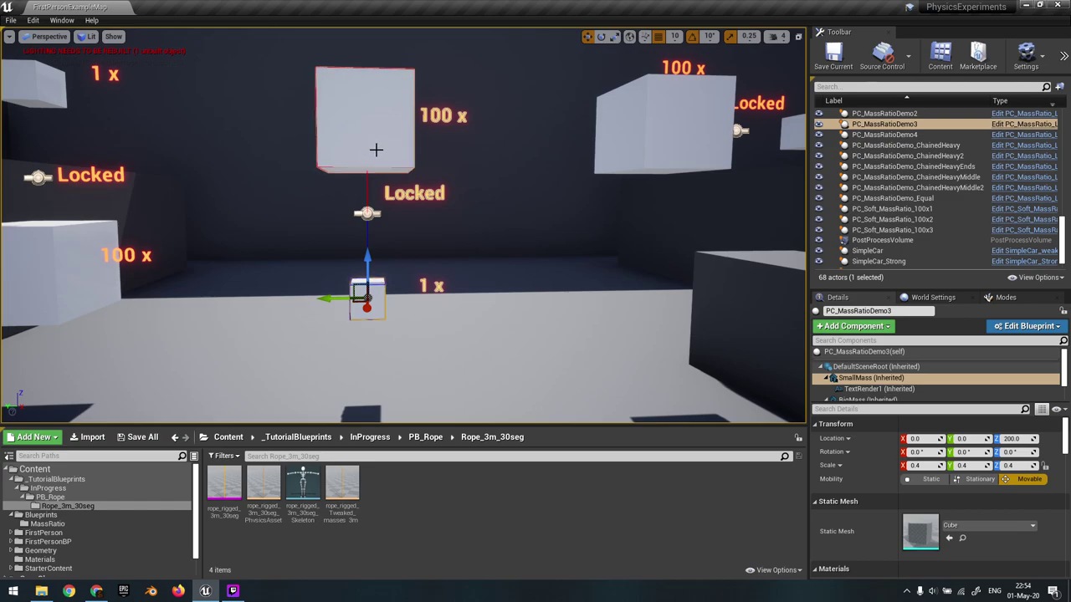
key("s")
right_click_drag(376, 149, 364, 158)
key("w")
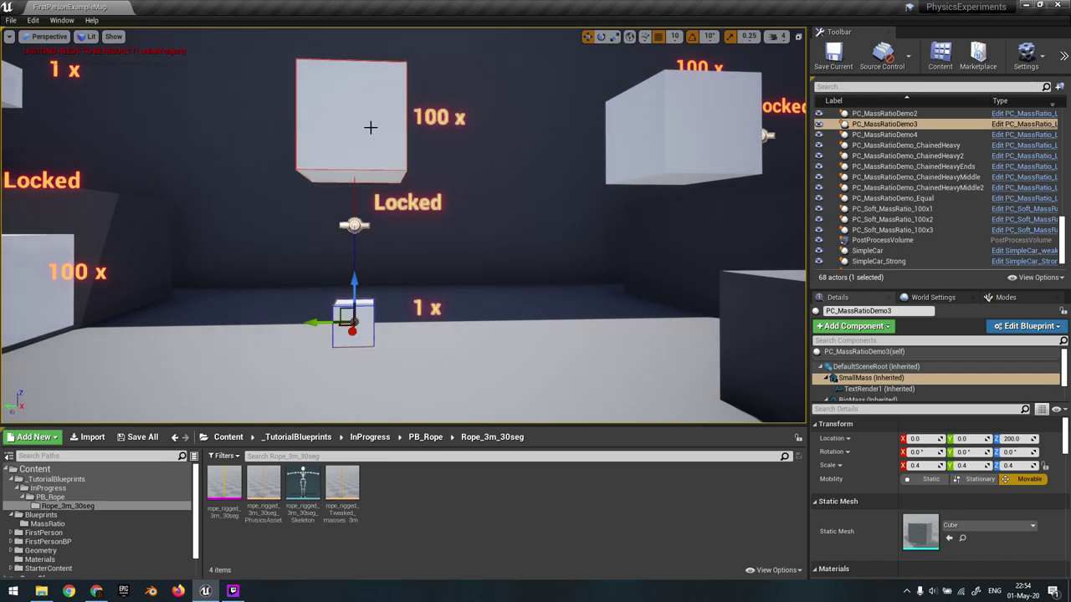
- Select the PC_MassRatioDemo3 pair's upper BigMass cube, its physics constraint, and its SmallMass cube in turn
left_click(362, 128)
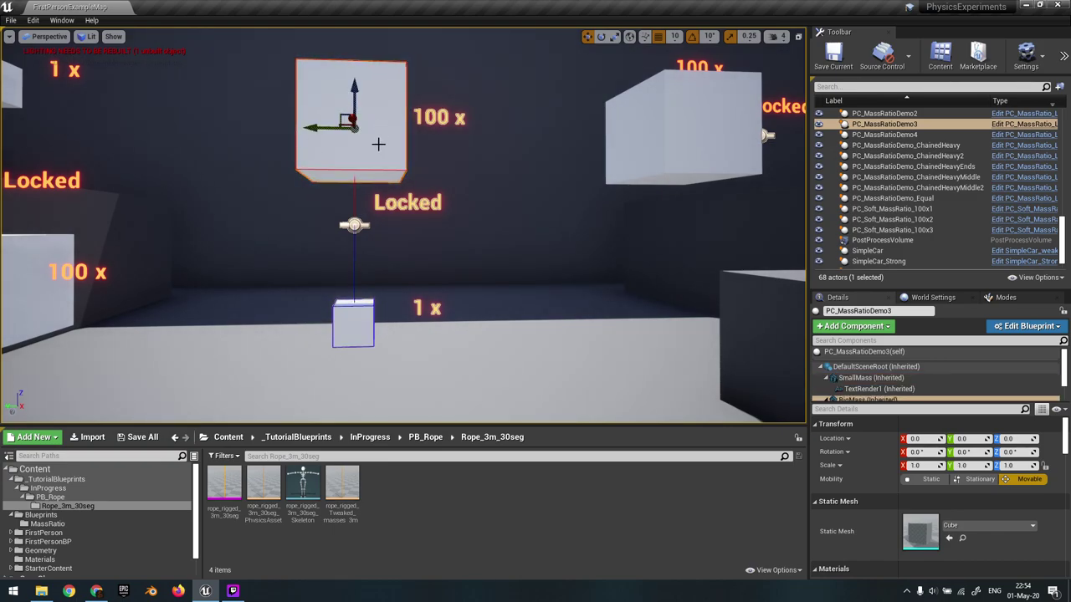
right_click_drag(391, 250, 390, 249)
key("s")
key("w")
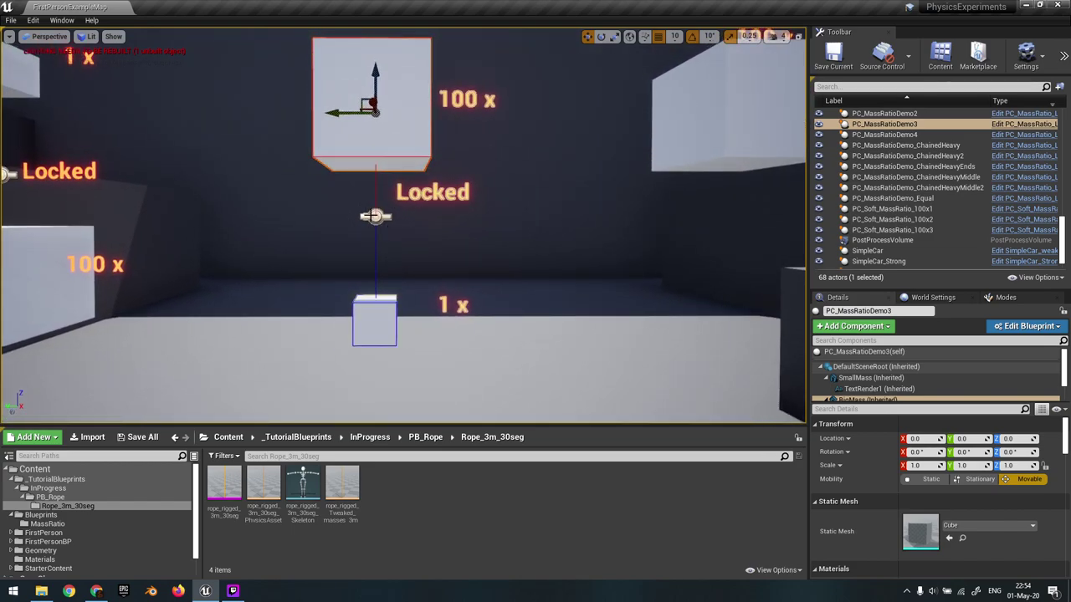
left_click(374, 216)
key("s")
right_click_drag(382, 220, 383, 220)
left_click(369, 261)
right_click_drag(369, 264, 360, 267)
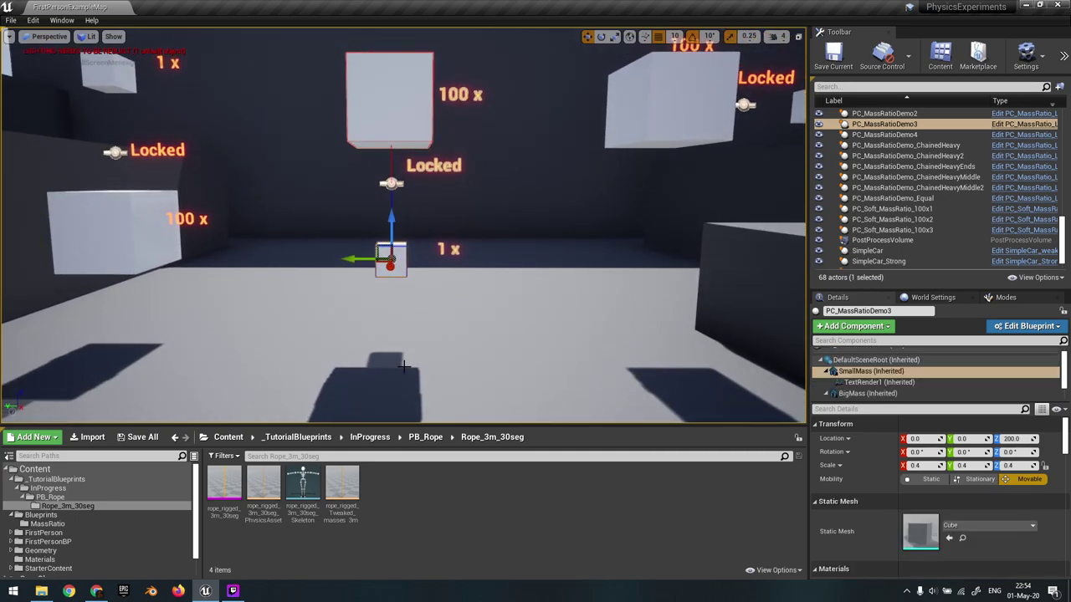
- Simulate the level to examine how the 100x-over-1x pair moves, and stop the simulation
right_click_drag(378, 318, 382, 328)
key("s")
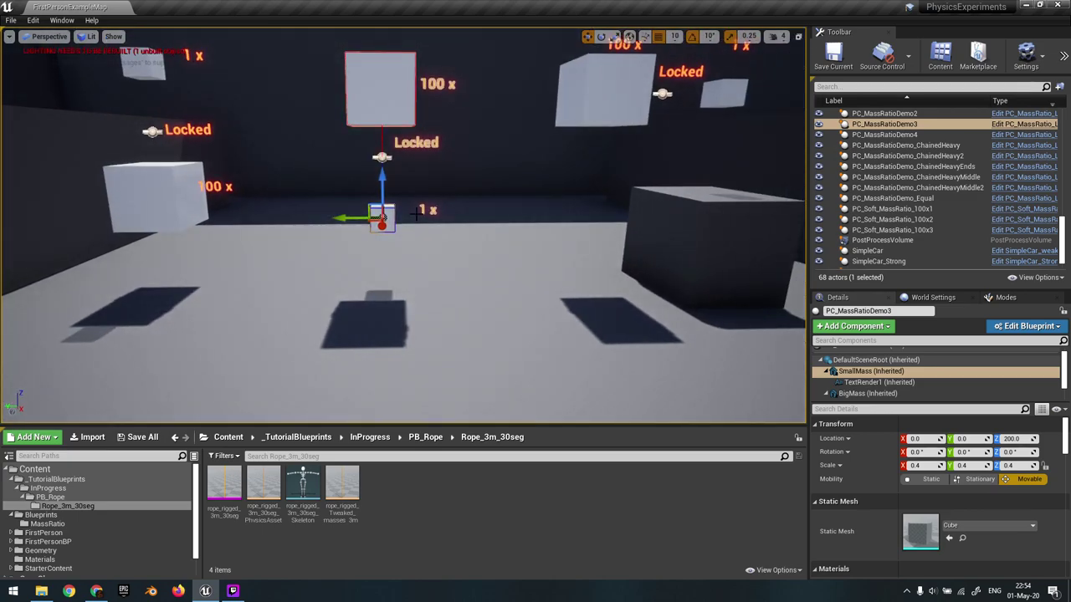
key("alt+s")
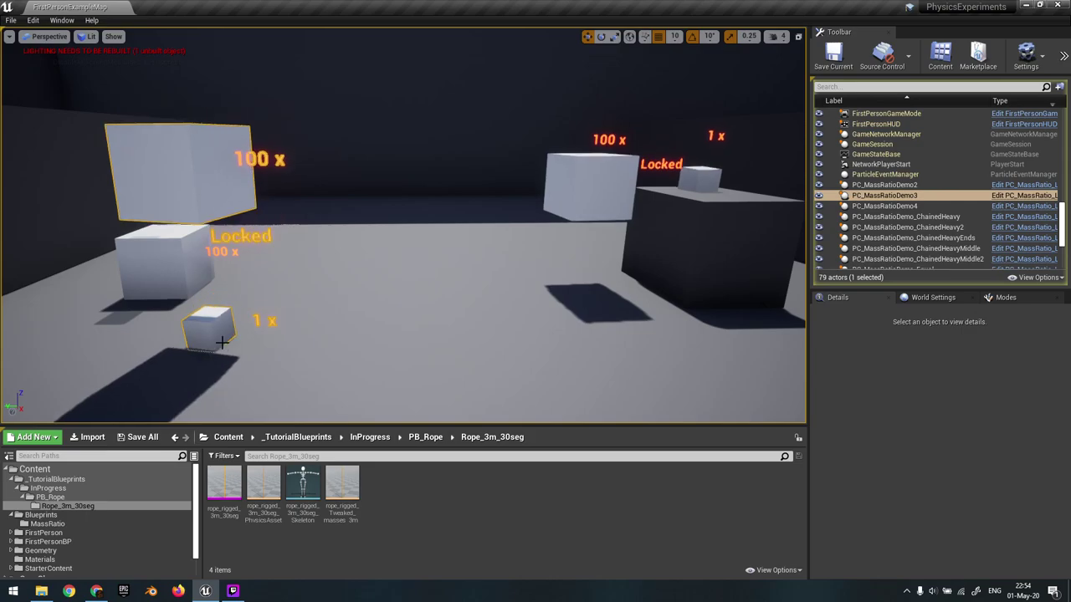
right_click_drag(247, 336, 219, 338)
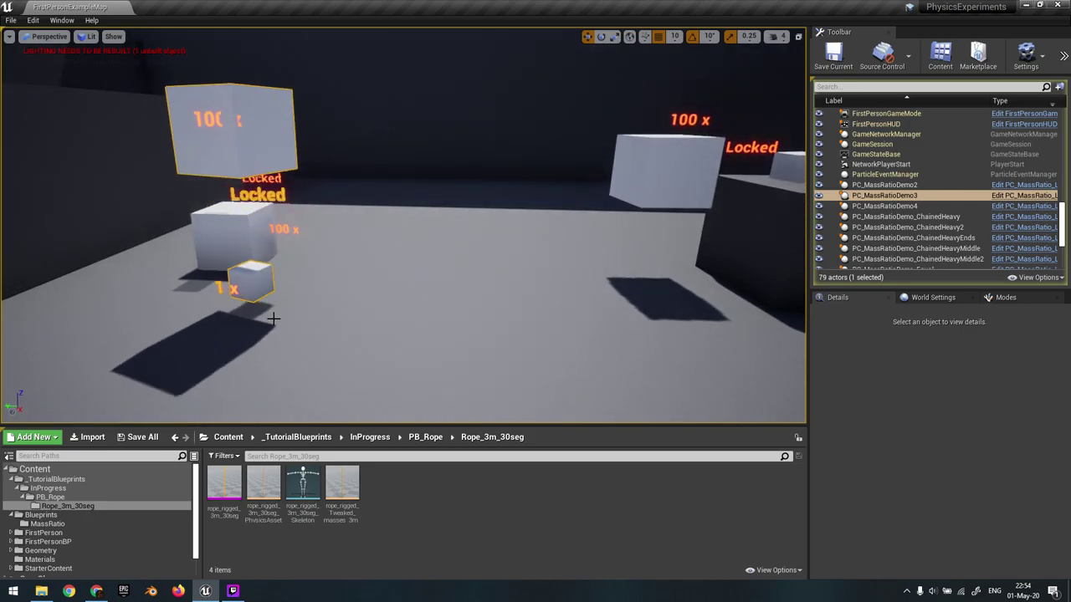
right_click_drag(273, 318, 253, 325)
right_click_drag(279, 284, 335, 284)
key("Escape")
- Select the PC_MassRatioDemo3 pair to examine its starting arrangement, and clear the selection
right_click_drag(488, 226, 510, 186)
key("w")
key("d")
left_click(377, 183)
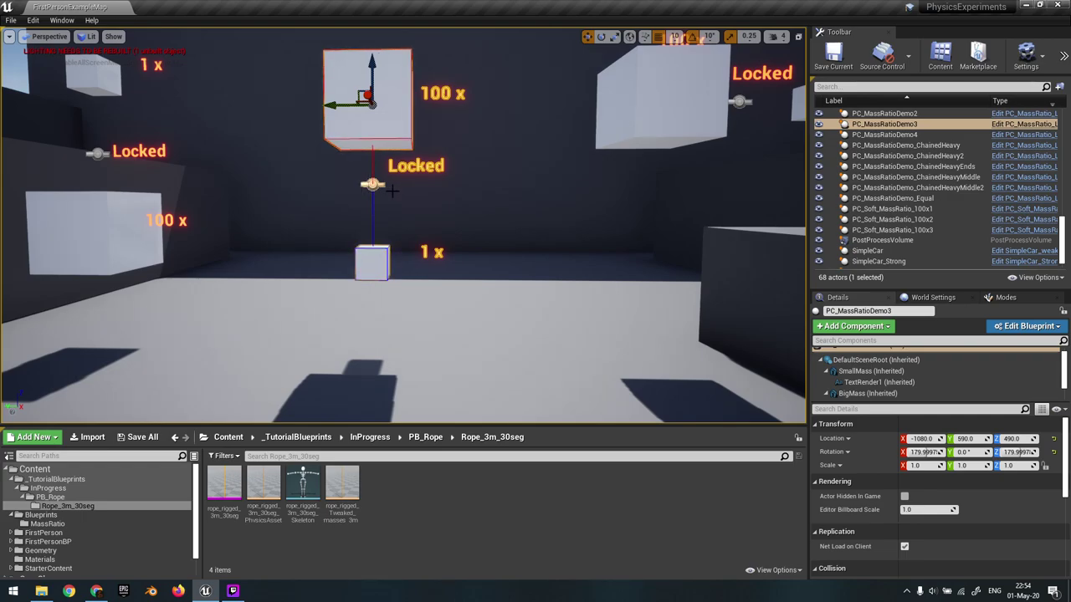
right_click_drag(386, 293, 387, 297)
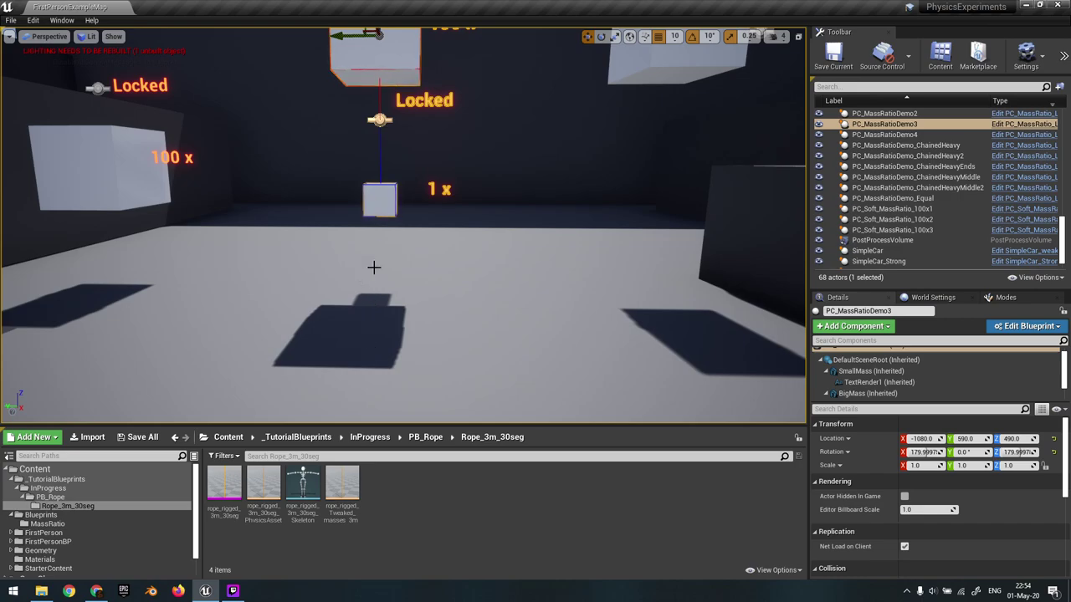
right_click_drag(376, 221, 390, 199)
key("Escape")
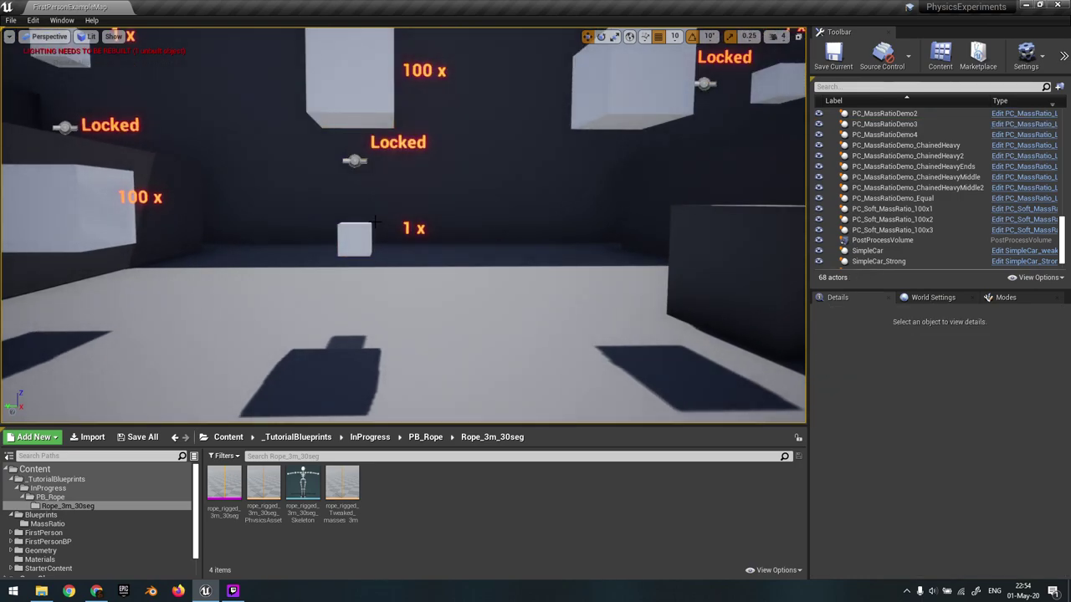
- Simulate the level again with nothing selected and view the 100x-over-1x pair
key("alt+s")
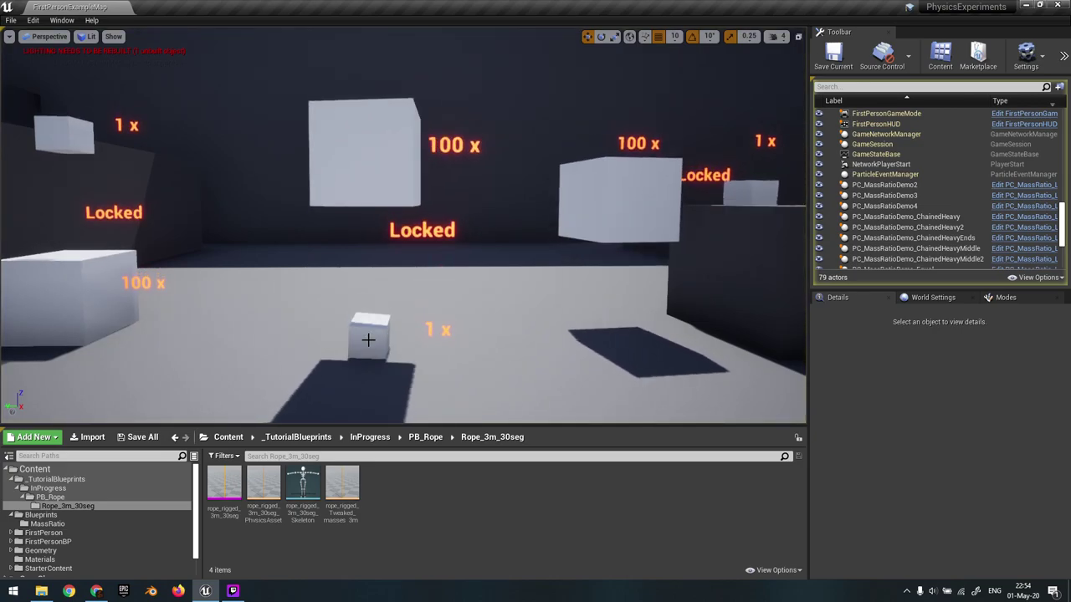
right_click_drag(390, 199, 395, 259)
key("a")
right_click_drag(403, 225, 469, 163)
key("s")
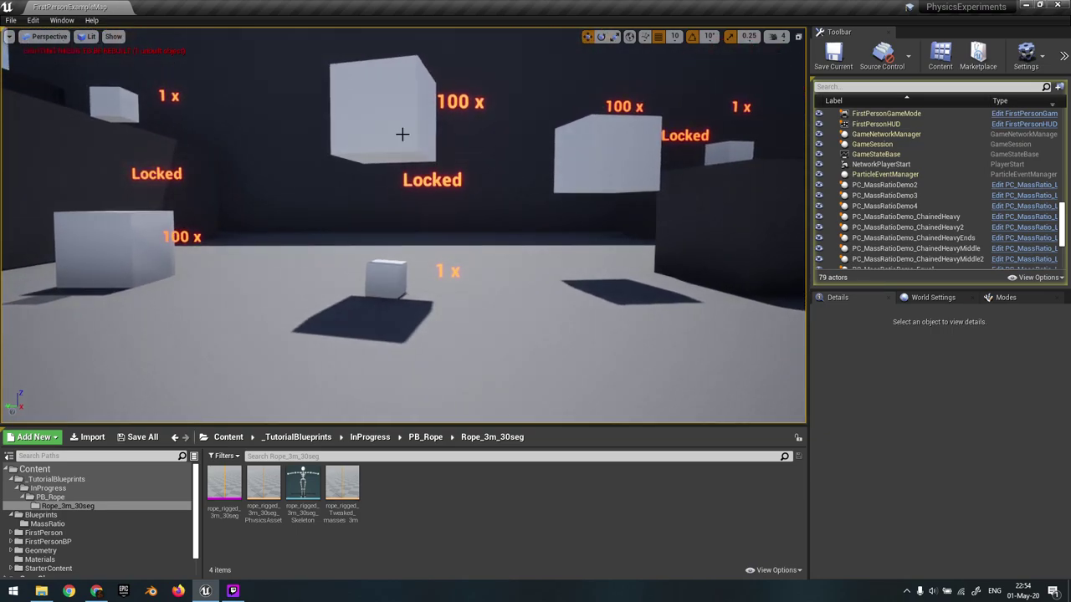
- Select the PC_MassRatioDemo3 pair in the running simulation and examine how its cubes shift around the constraint
left_click(398, 141)
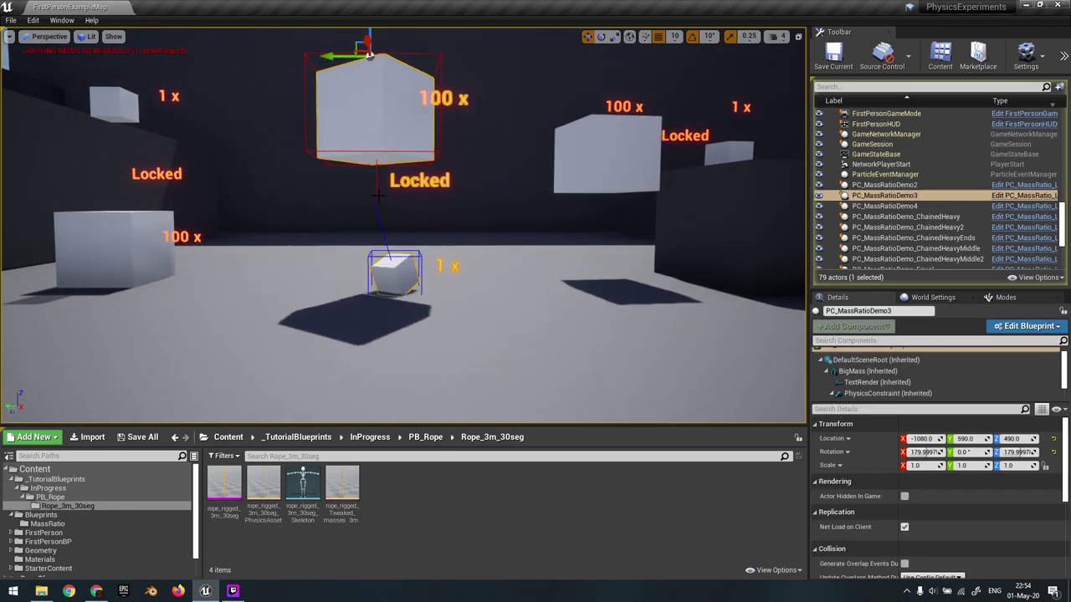
right_click_drag(408, 196, 366, 177)
key("w")
key("s")
right_click_drag(459, 282, 431, 248)
key("w")
key("a")
key("s")
key("w")
key("s")
key("w")
- Stop the simulation and select the PC_MassRatioDemo3 pair in the level
key("Escape")
key("s")
left_click(412, 281)
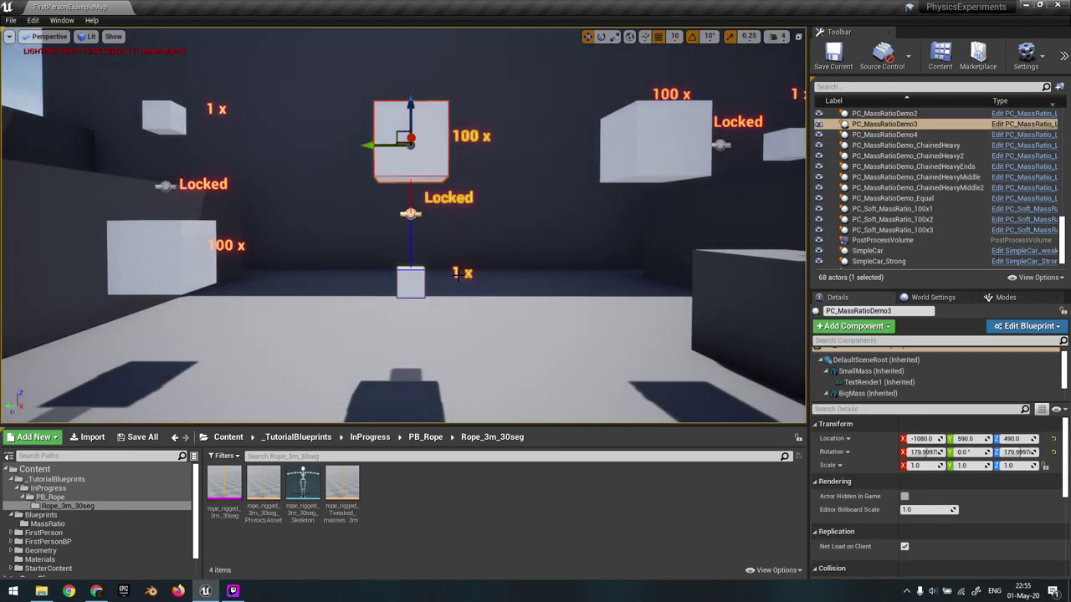
- Open the blueprint of PC_MassRatioDemo3 docked beside the level and view its cube pair in the 3D preview
left_click(1028, 126)
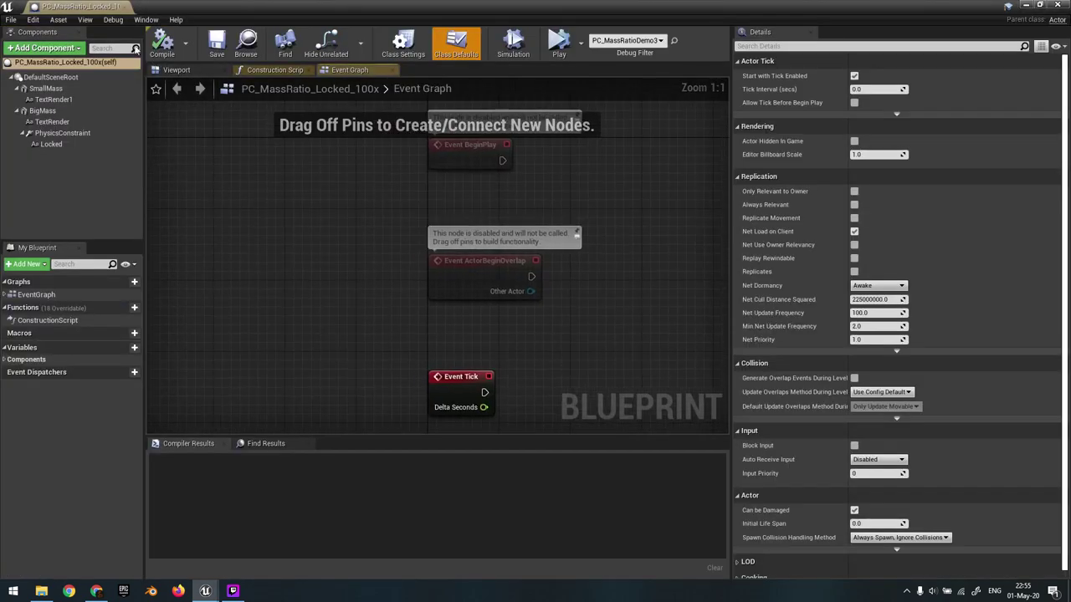
left_click(270, 69)
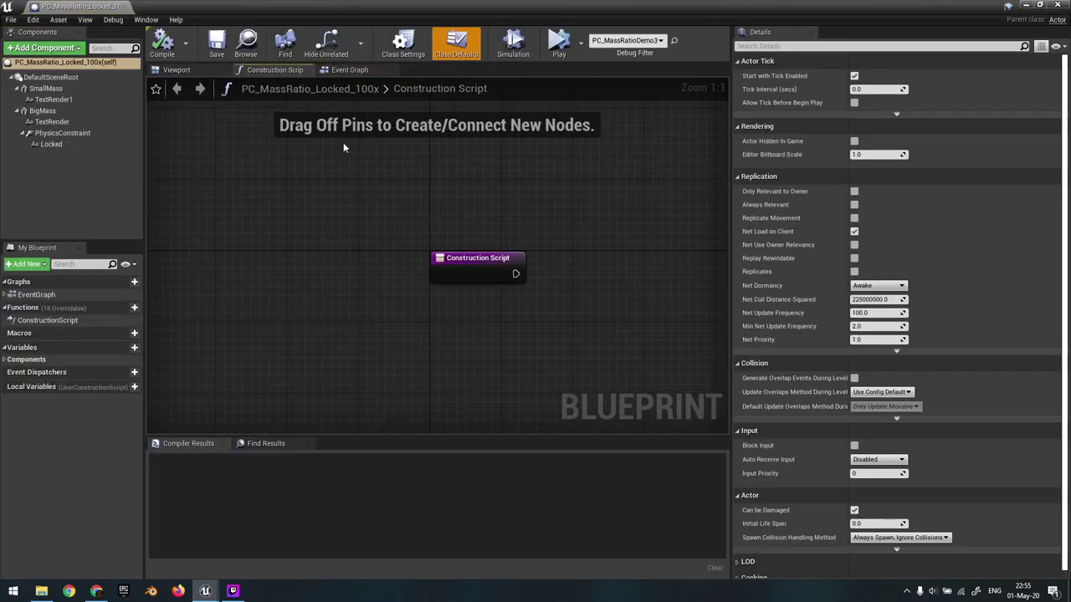
right_click(343, 142)
left_click(194, 70)
left_click_drag(100, 10, 168, 7)
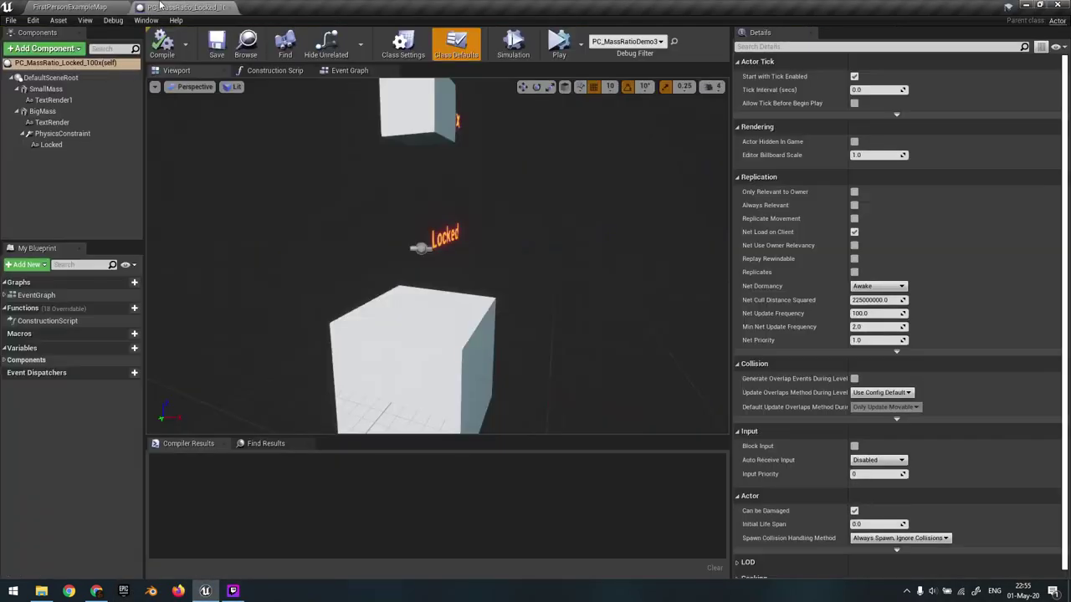
right_click_drag(392, 165, 385, 143)
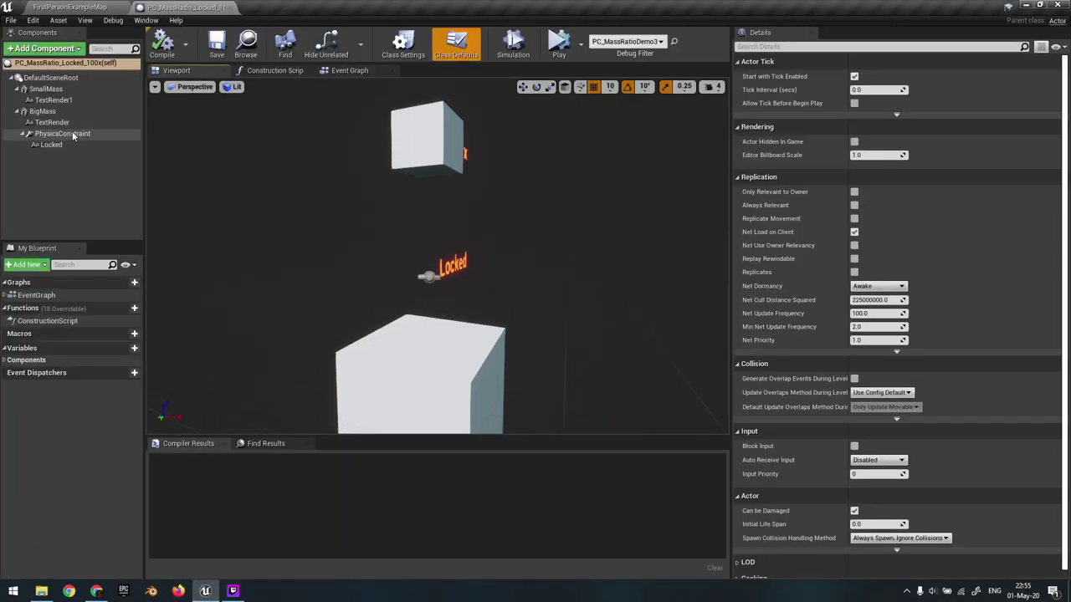
left_click(275, 70)
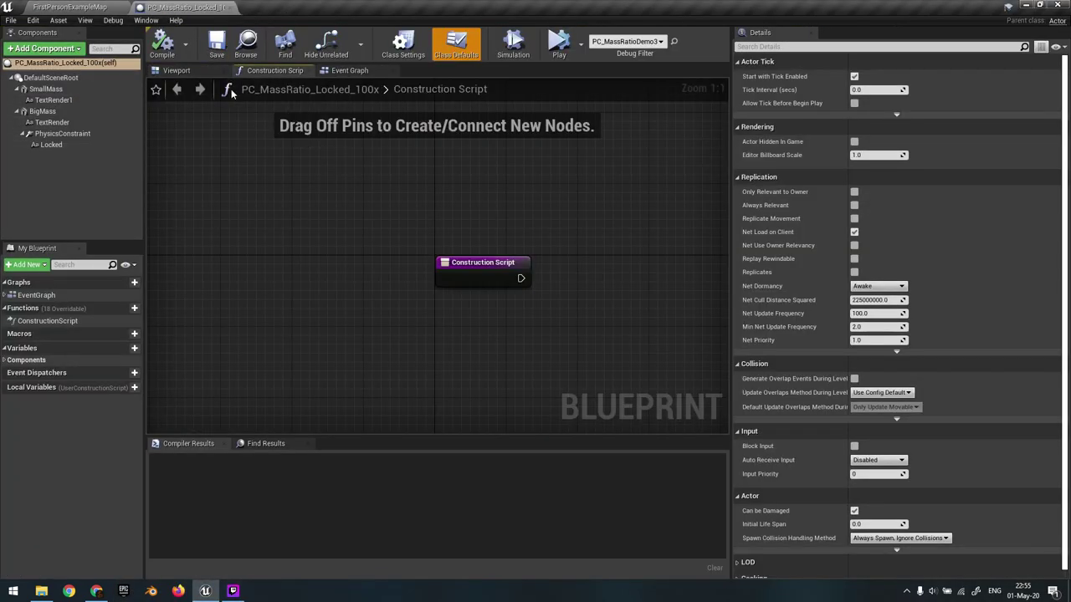
left_click(178, 70)
right_click_drag(393, 189, 334, 200)
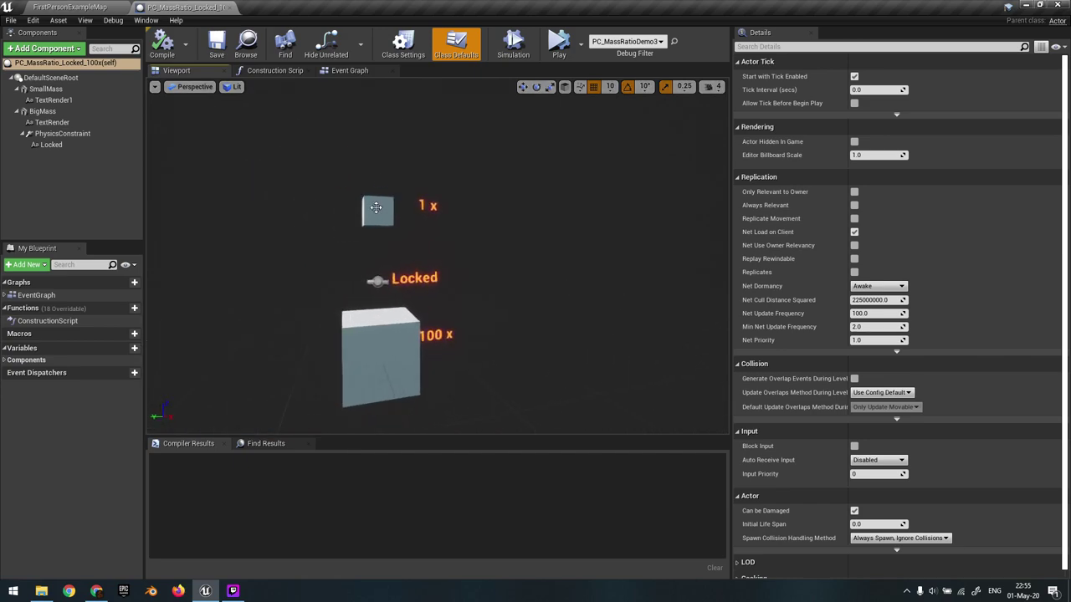
- Set the SmallMass cube's mass to 10 kg and compile the blueprint
left_click(376, 207)
left_click(56, 89)
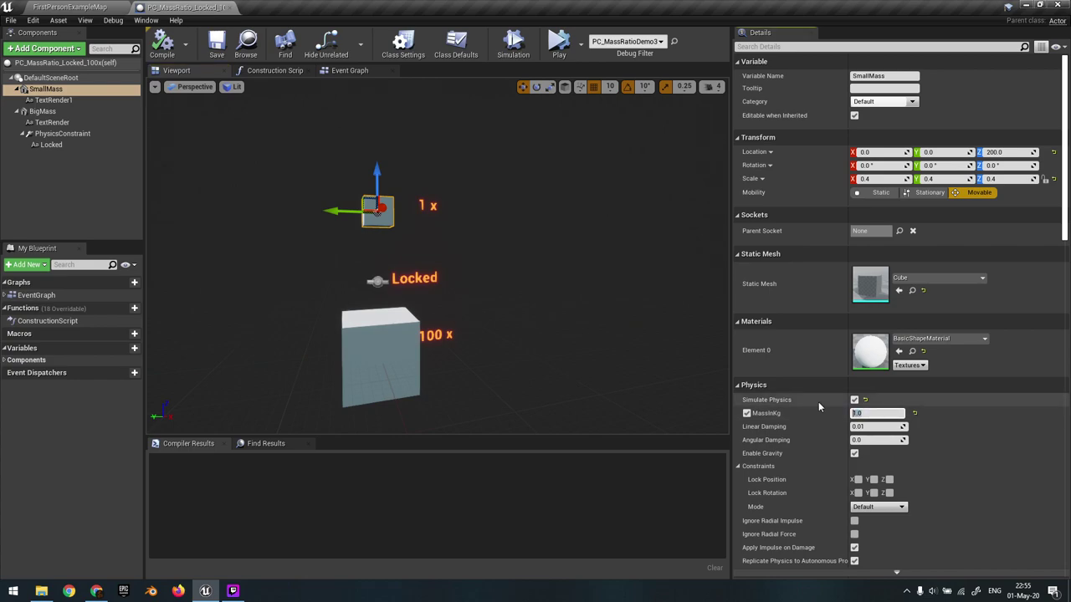
type("10")
key("Return")
left_click(166, 53)
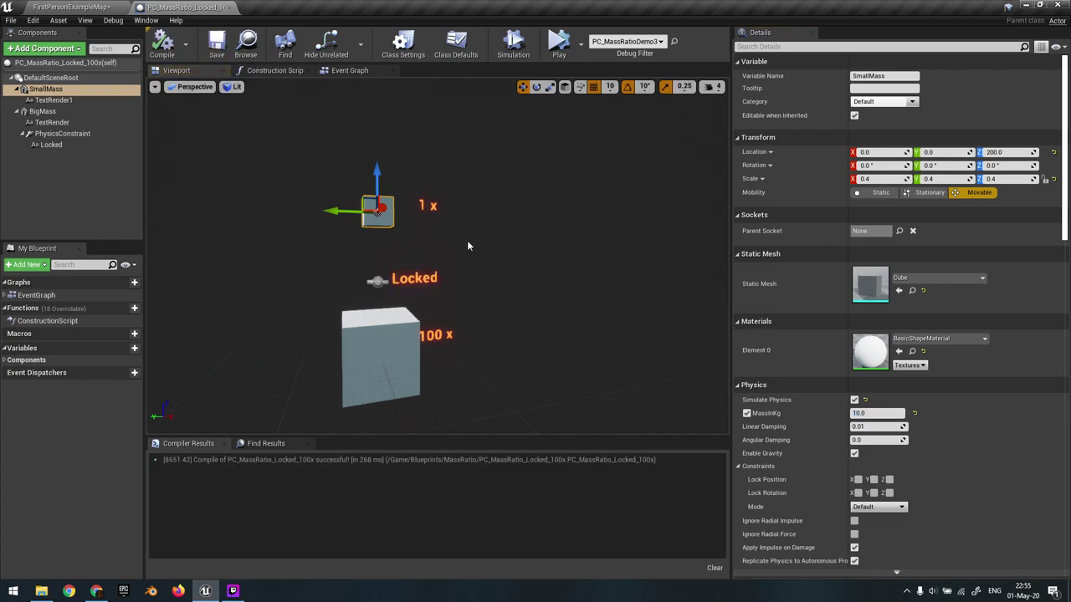
- Return to the level and simulate it, viewing how the PC_MassRatioDemo3 pair hangs with the modified small mass
left_click(87, 5)
right_click_drag(452, 217, 481, 218)
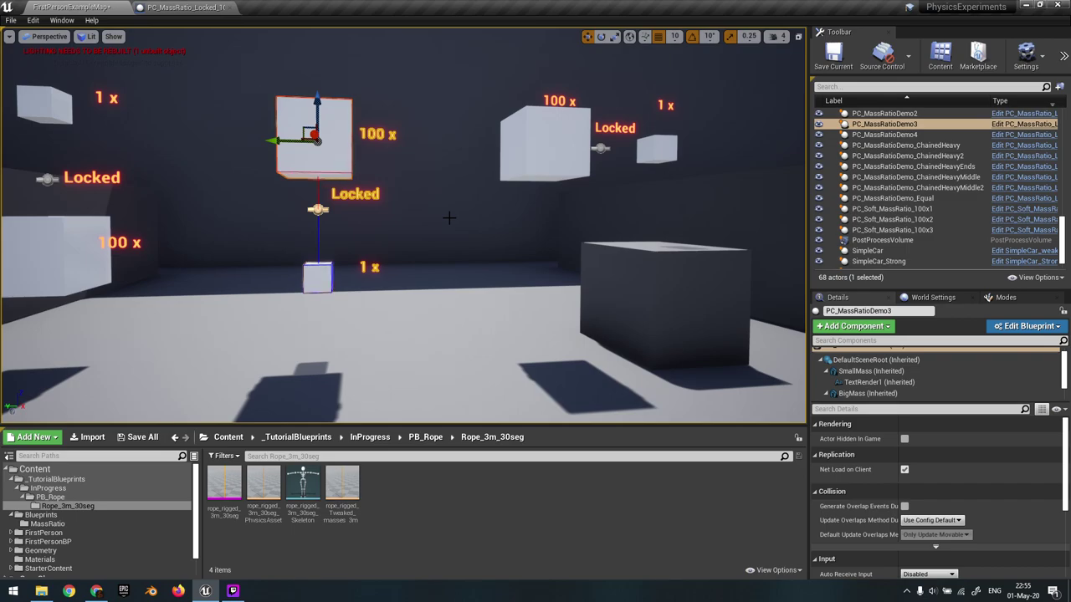
key("alt+s")
key("w")
mouse_move(449, 218)
right_mouse_down()
mouse_move(433, 244)
mouse_move(445, 225)
right_mouse_up()
mouse_move(382, 331)
right_mouse_down()
mouse_move(415, 333)
mouse_move(416, 270)
right_mouse_up()
key("a")
left_click(403, 329)
key("s")
- Select the 100x BigMass cube of PC_MassRatioDemo3 in the running simulation and try to move it upward
left_click(408, 224)
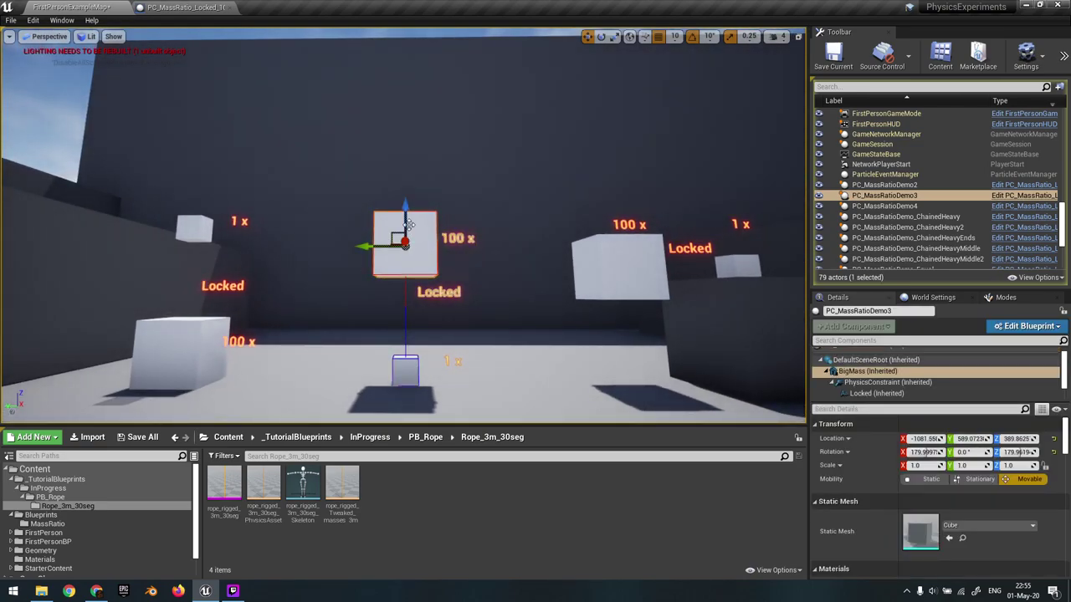
left_click_drag(405, 216, 434, 164)
right_click_drag(412, 183, 412, 198)
key("s")
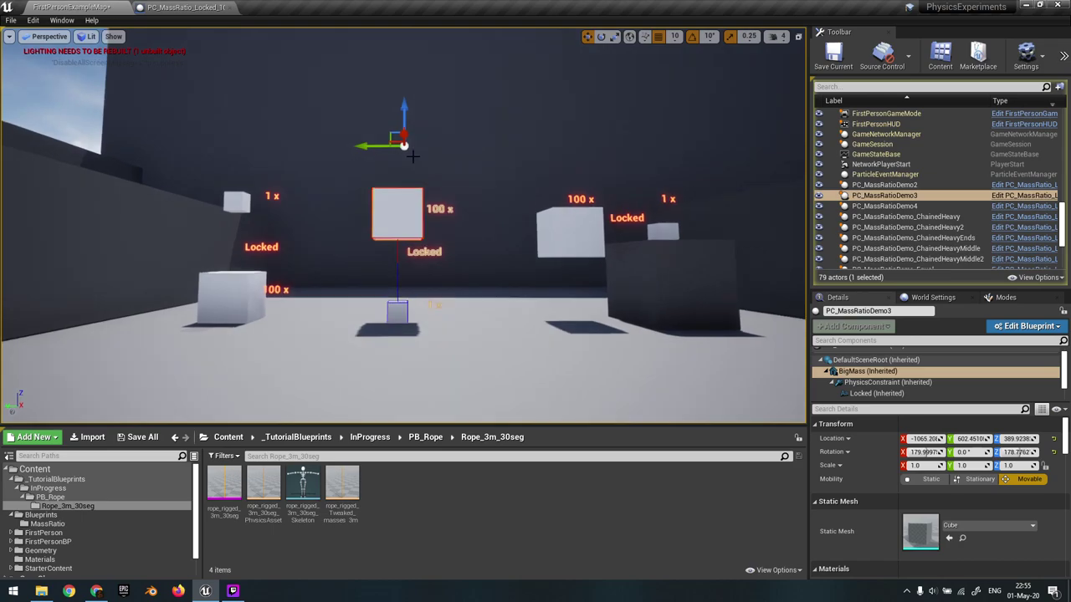
left_click_drag(407, 120, 408, 96)
key("s")
right_click_drag(420, 237, 430, 204)
key("w")
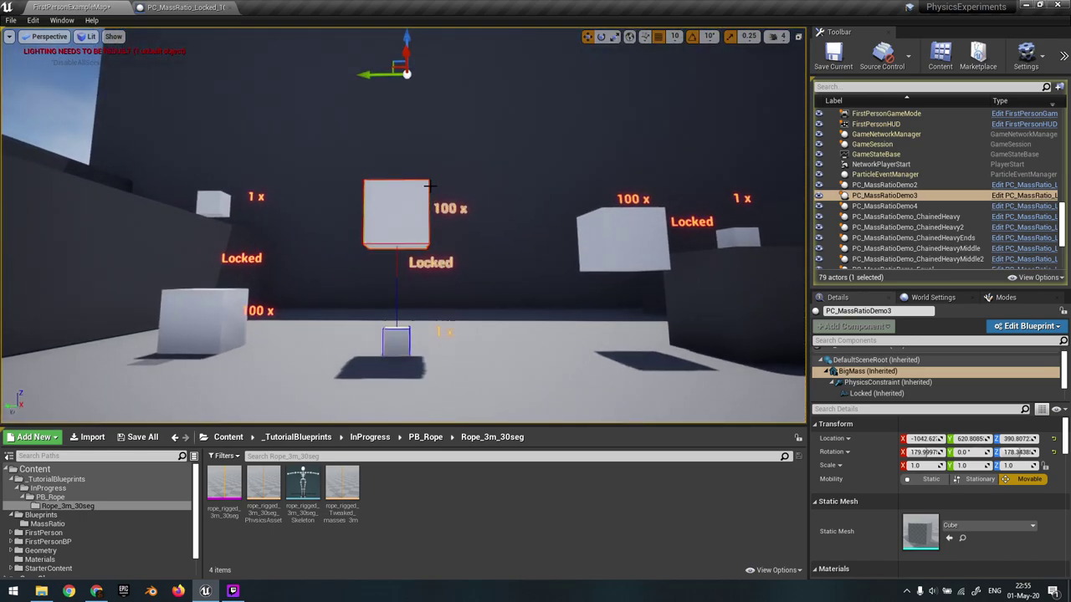
- Reselect the BigMass cube of PC_MassRatioDemo3 and try twice more to raise it during the simulation
left_click(413, 204)
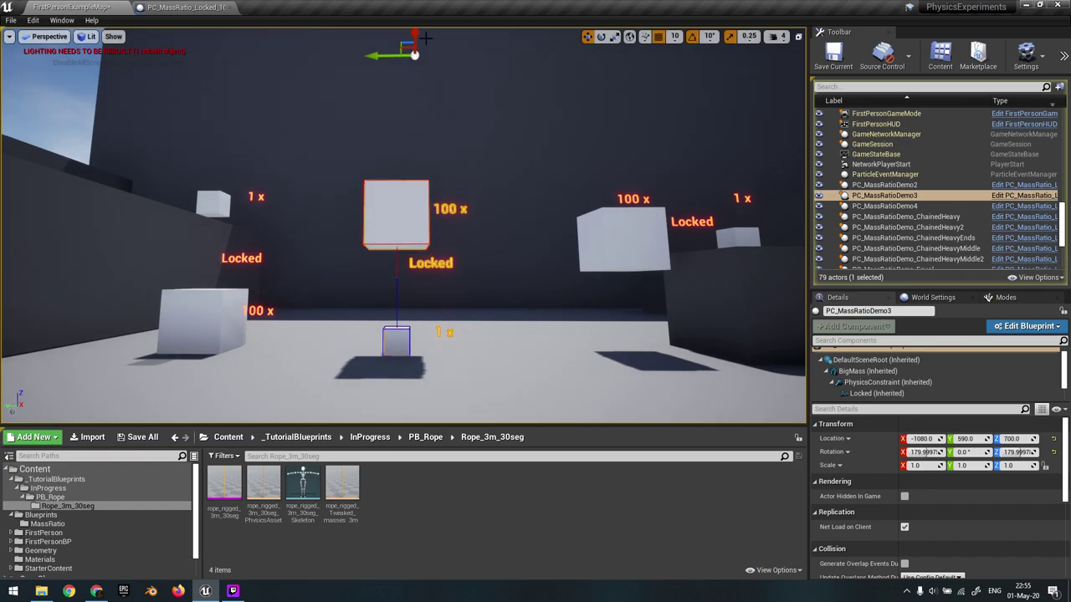
left_click(404, 192)
left_click_drag(400, 156, 405, 109)
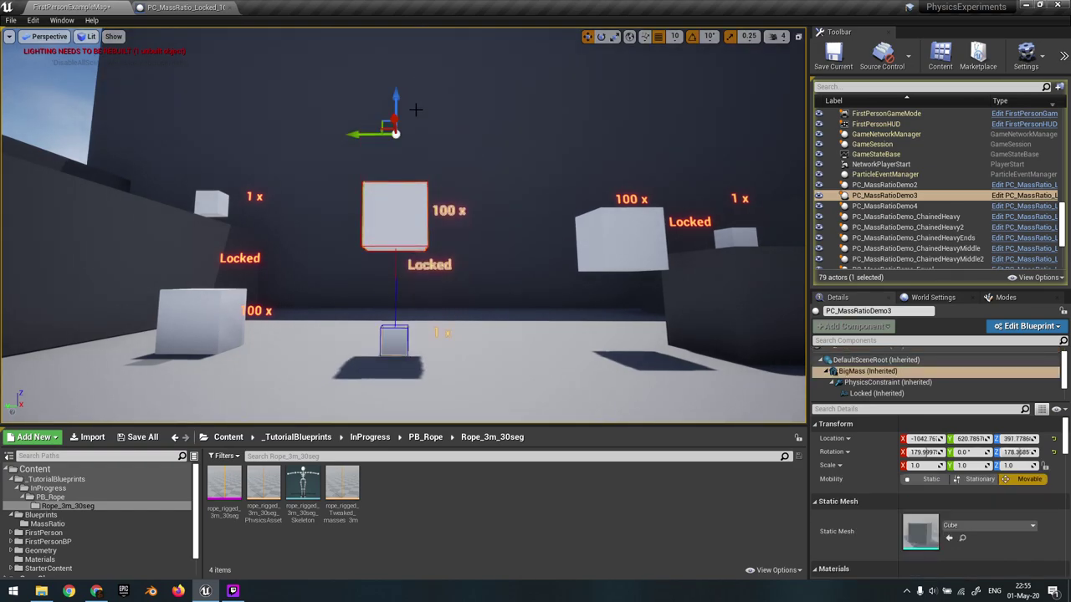
key("w")
mouse_move(409, 302)
right_mouse_down()
mouse_move(400, 309)
mouse_move(409, 303)
right_mouse_up()
left_click(425, 196)
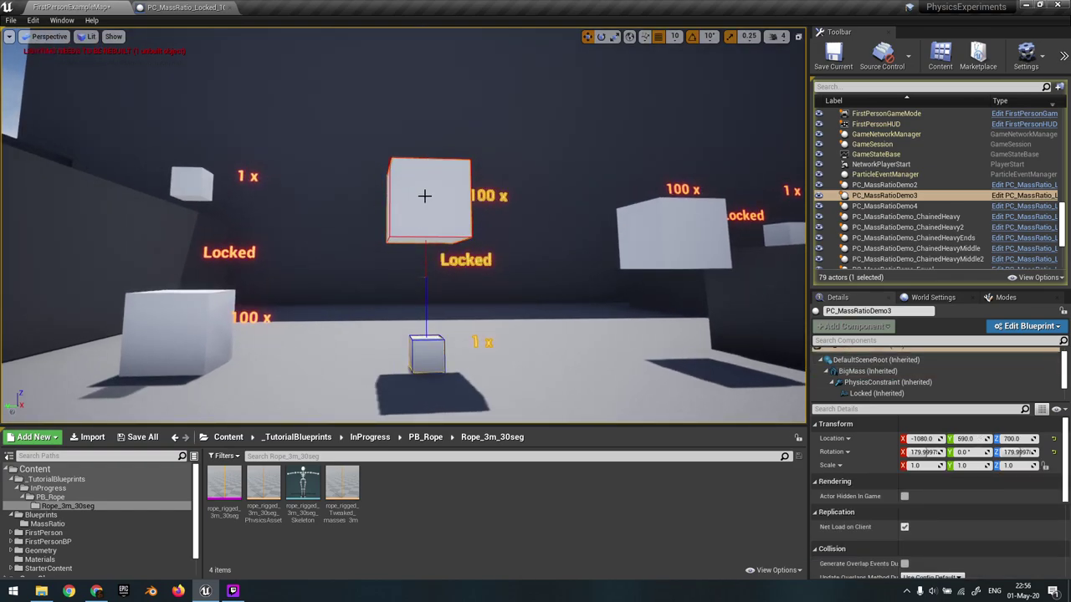
left_click(425, 196)
left_click_drag(430, 177, 432, 120)
- Examine the 100x-over-1x pair from nearer and farther away, and stop the simulation
right_click_drag(454, 170, 474, 206)
key("w")
key("w")
key("s")
key("s")
key("Escape")
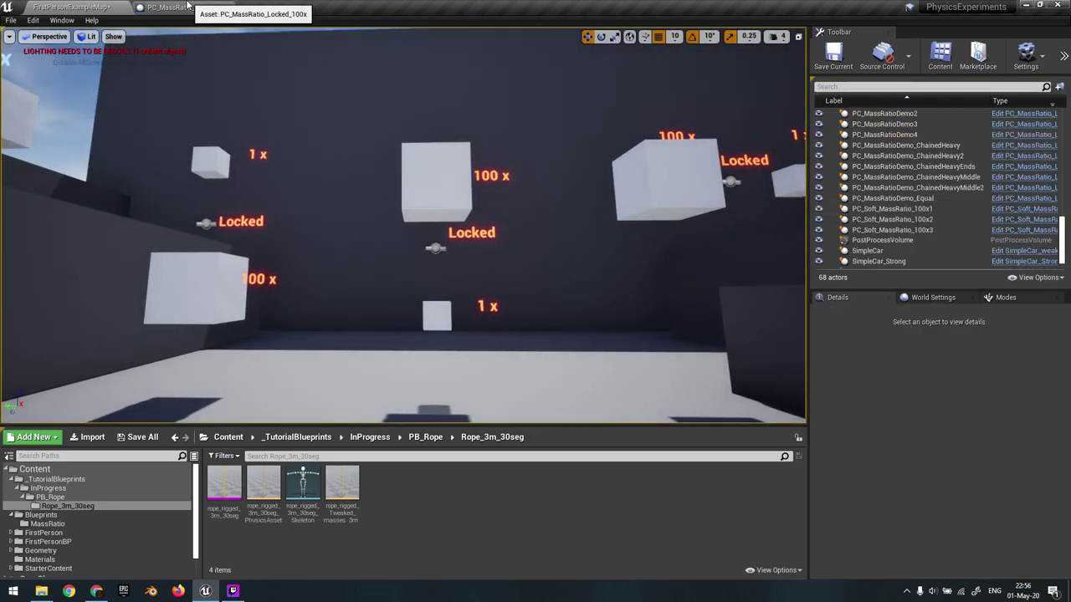
- Restore the SmallMass cube's original mass in the PC_MassRatio_Locked_100x blueprint, save it and return to the level
left_click(188, 6)
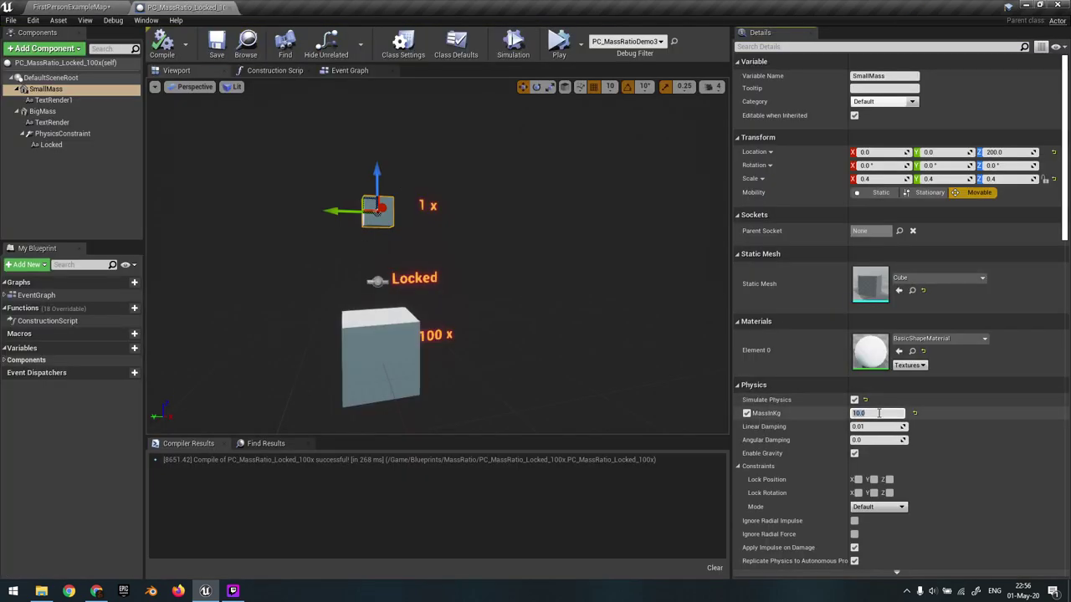
left_click(219, 47)
left_click(73, 8)
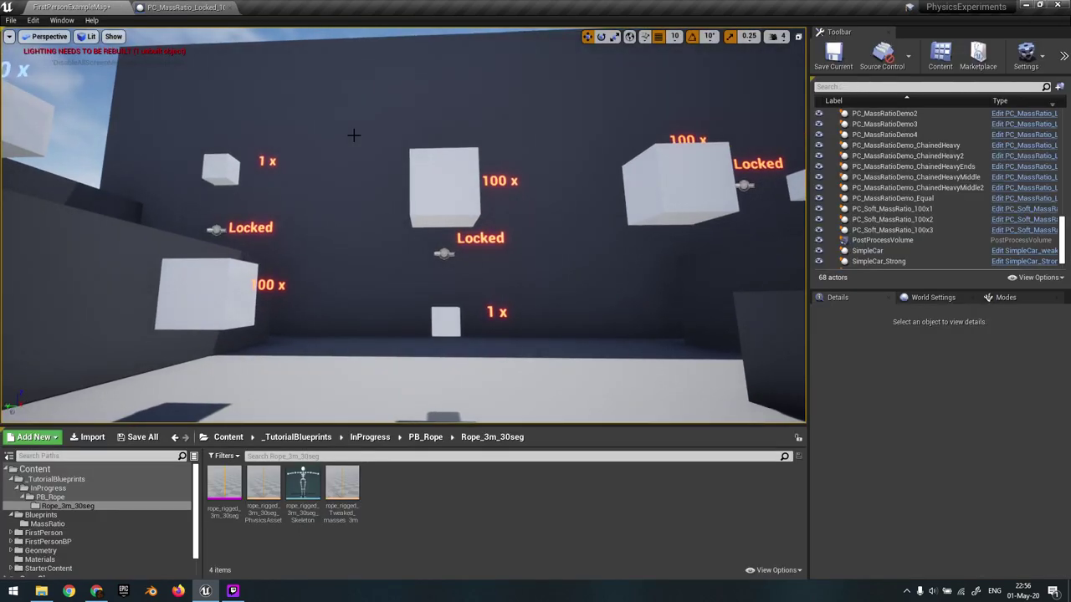
- Simulate the level again to view the 100x-over-1x pair with the restored mass, and stop it
key("alt+s")
right_click_drag(400, 289, 410, 365)
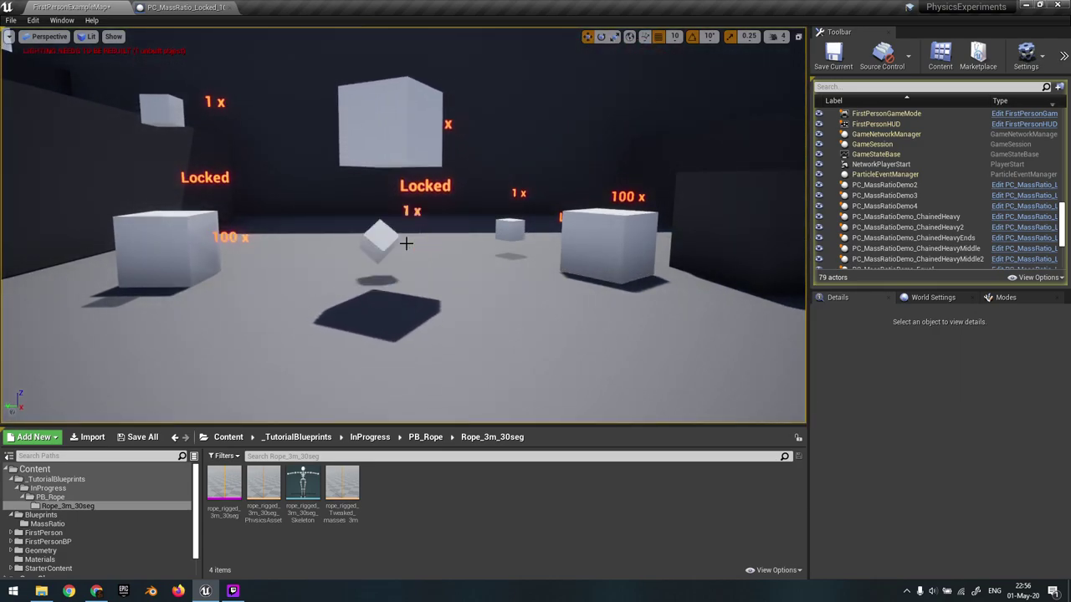
key("Escape")
- Select the PC_MassRatioDemo3 pair and compare its vertical arrangement with the neighbouring side-by-side 100x and 1x pair
right_click_drag(409, 252, 510, 197)
key("w")
right_click_drag(407, 226, 470, 224)
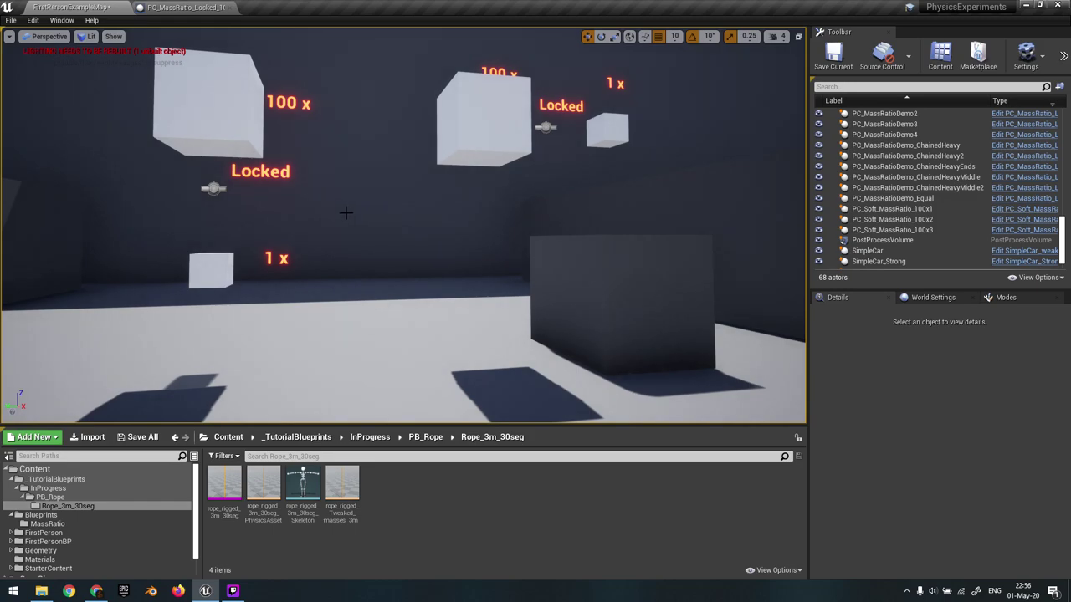
key("d")
right_click_drag(175, 257, 281, 215)
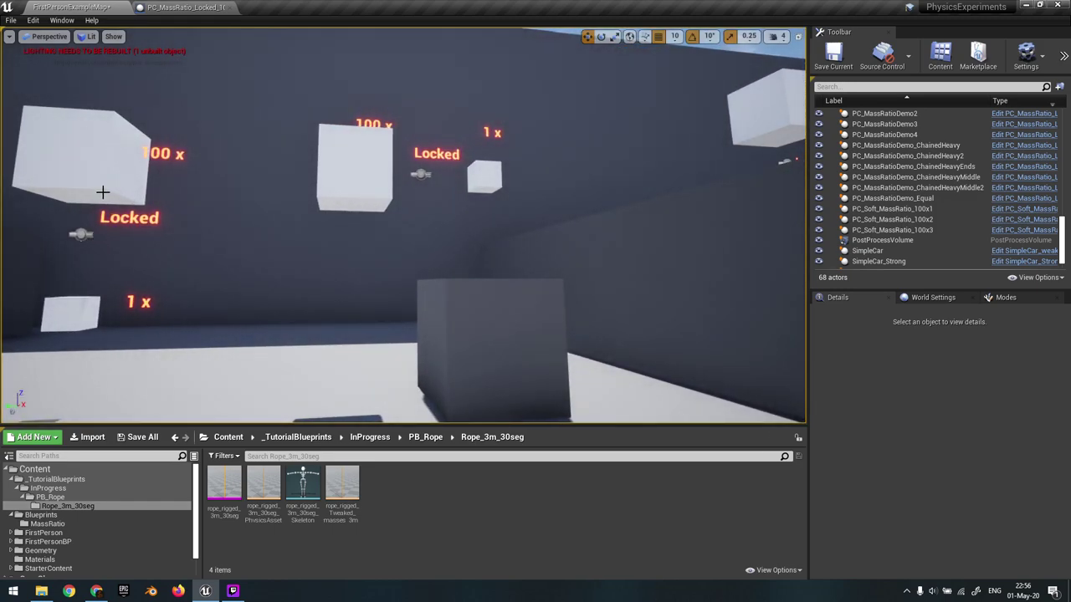
left_click(81, 232)
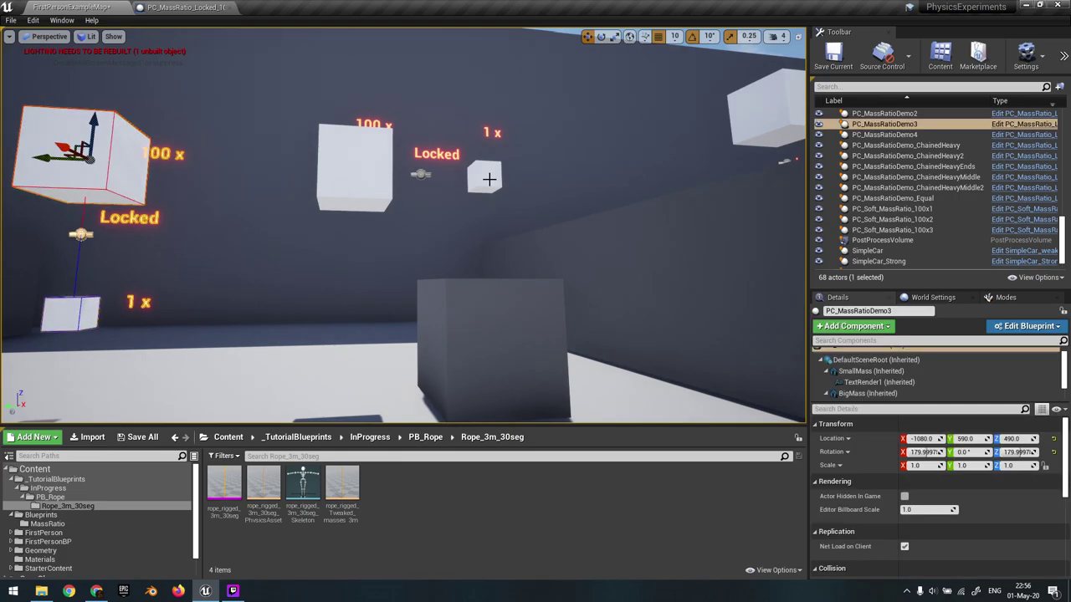
right_click_drag(398, 171, 429, 162)
key("s")
key("w")
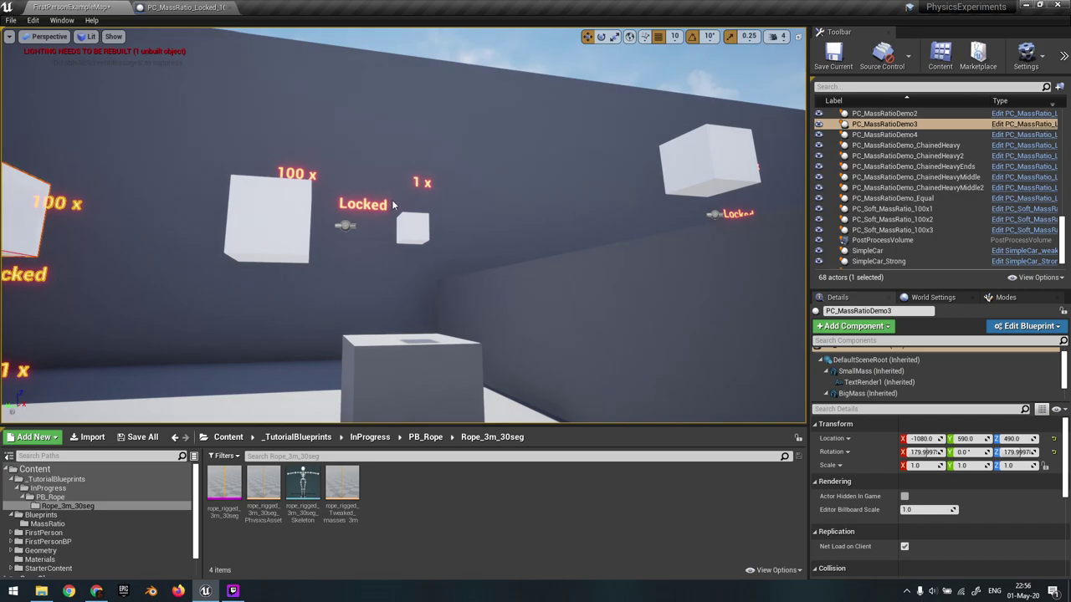
- Simulate the level and view how the side-by-side 100x and 1x pair rests on the grey block
key("alt+s")
key("w")
right_click_drag(343, 256, 273, 289)
key("s")
key("w")
right_click_drag(348, 282, 470, 286)
key("s")
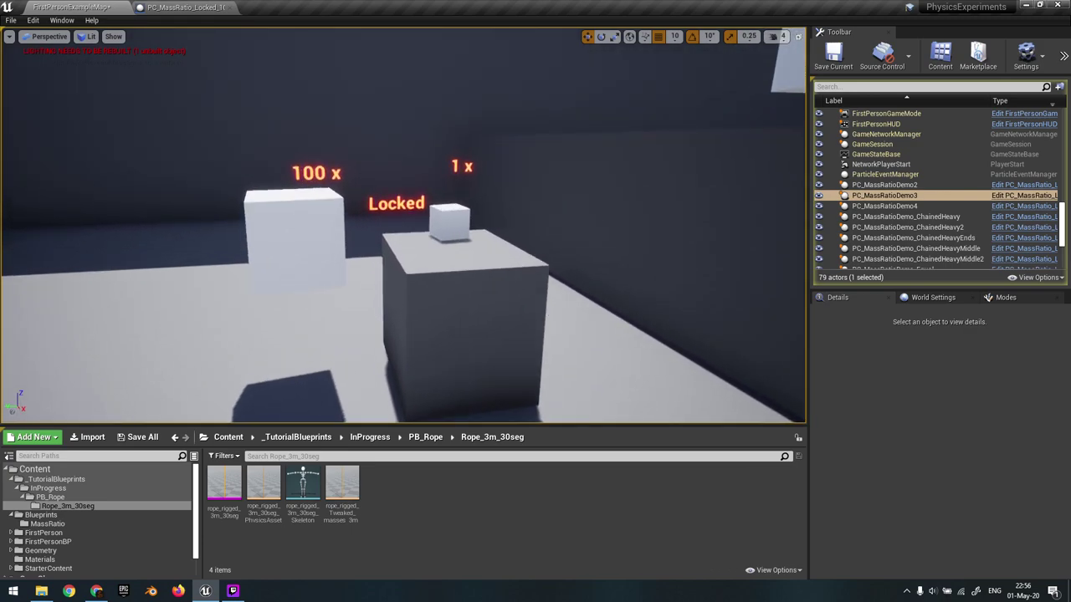
right_click_drag(371, 258, 363, 251)
key("w")
- Select the PC_MassRatioDemo4 pair in the running simulation and focus the view on its constraint
left_click(321, 225)
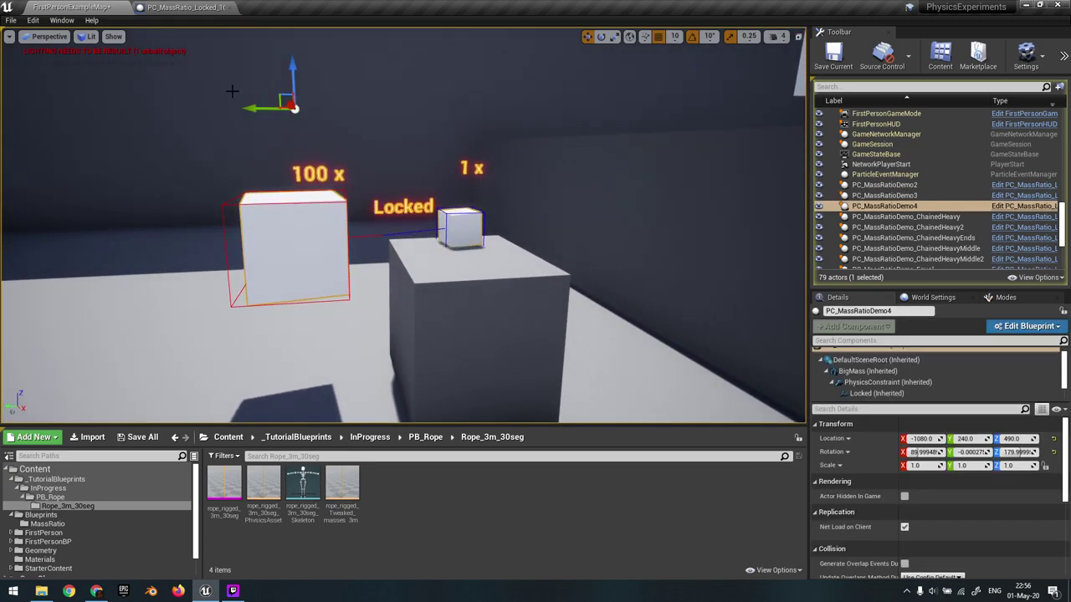
key("w")
right_click_drag(436, 272, 378, 274)
key("s")
right_click_drag(355, 203, 306, 185)
key("w")
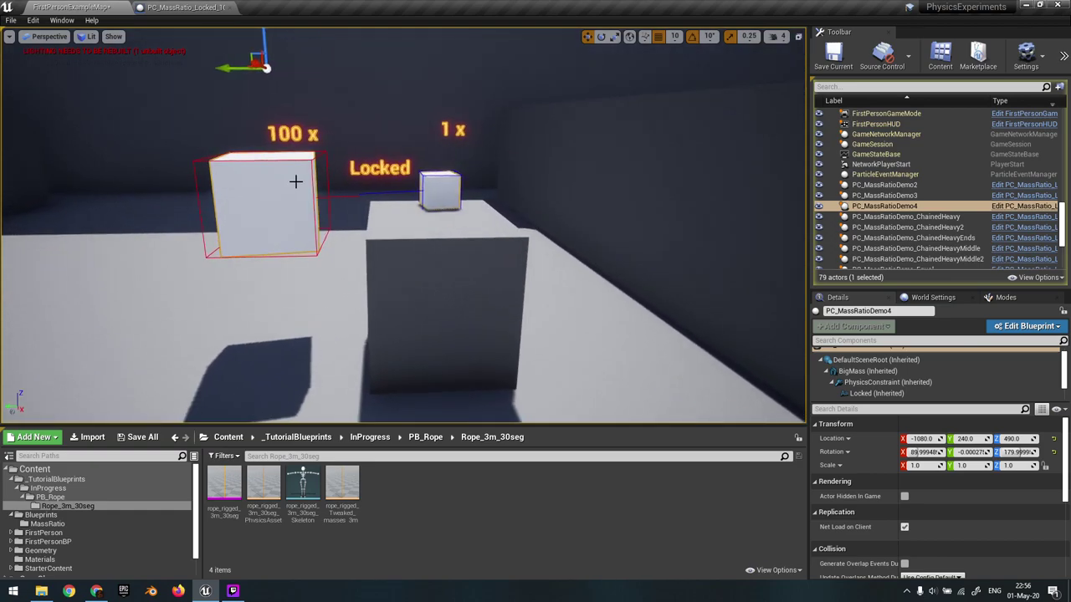
key("f")
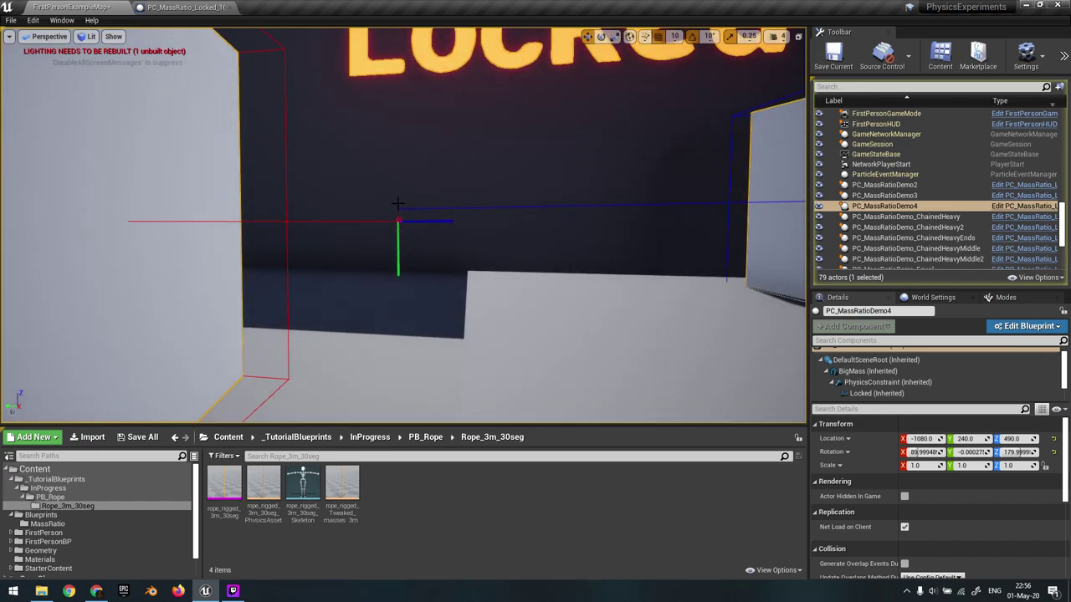
- Examine how the PC_MassRatioDemo4 cubes sit relative to their constraint outlines and the block beneath, and stop the simulation
key("s")
right_click_drag(455, 221, 573, 209)
key("w")
key("s")
key("a")
key("w")
key("d")
right_click_drag(435, 221, 280, 222)
mouse_move(403, 282)
right_mouse_down()
mouse_move(364, 280)
mouse_move(381, 293)
mouse_move(403, 281)
right_mouse_up()
key("w")
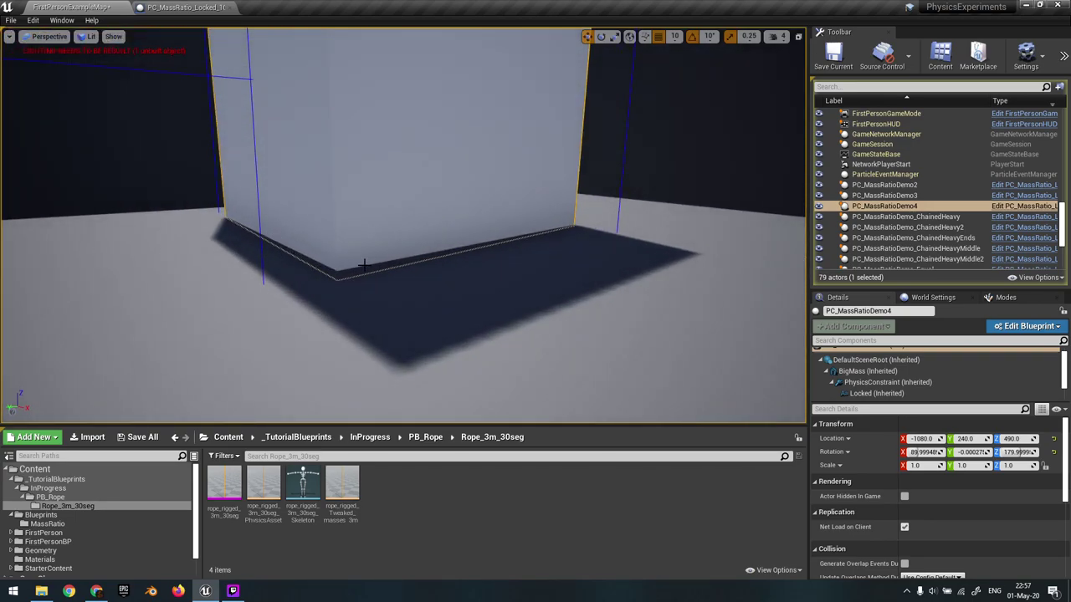
key("s")
right_click_drag(423, 254, 474, 284)
key("w")
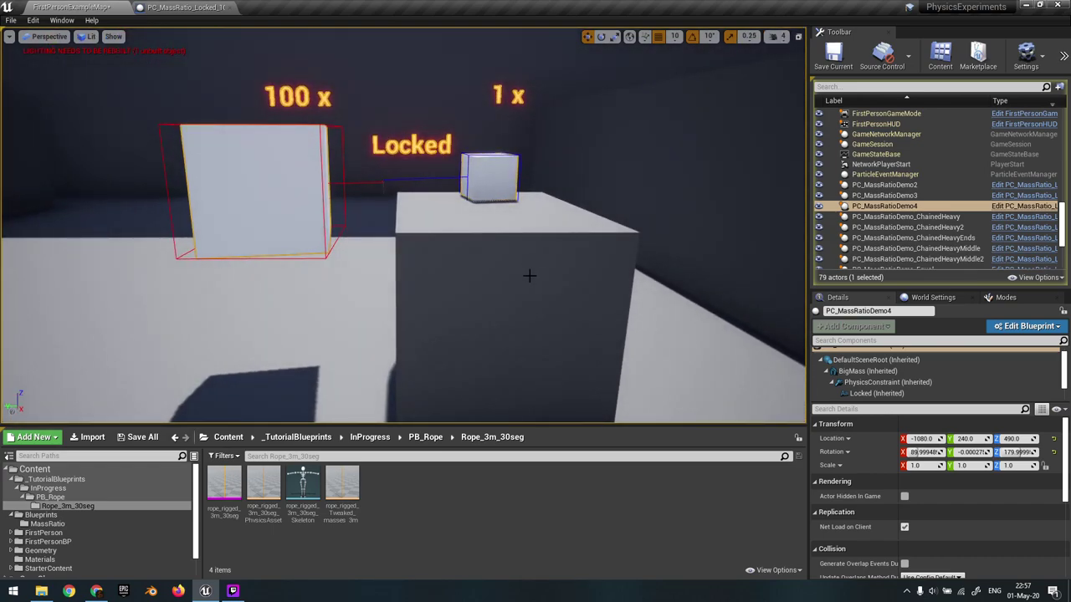
key("s")
right_click_drag(497, 241, 579, 254)
key("Escape")
- Examine the starting arrangements of the chained three-cube demos with the 100x cube at different positions
key("d")
key("w")
key("s")
right_click_drag(381, 222, 389, 188)
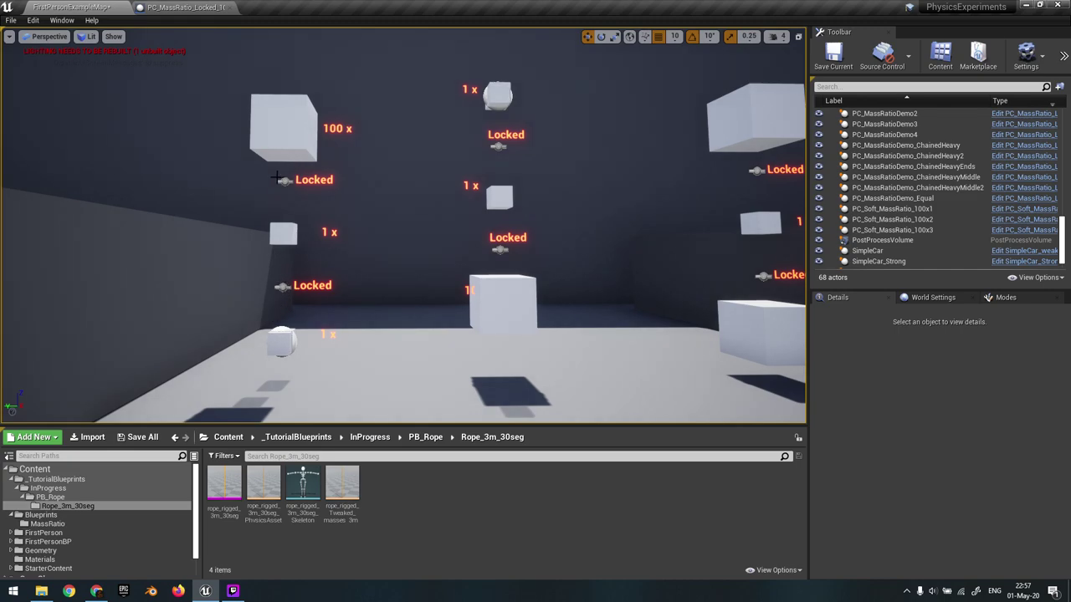
right_click_drag(291, 291, 293, 299)
key("a")
right_click_drag(295, 229, 277, 236)
right_click_drag(370, 139, 365, 138)
key("d")
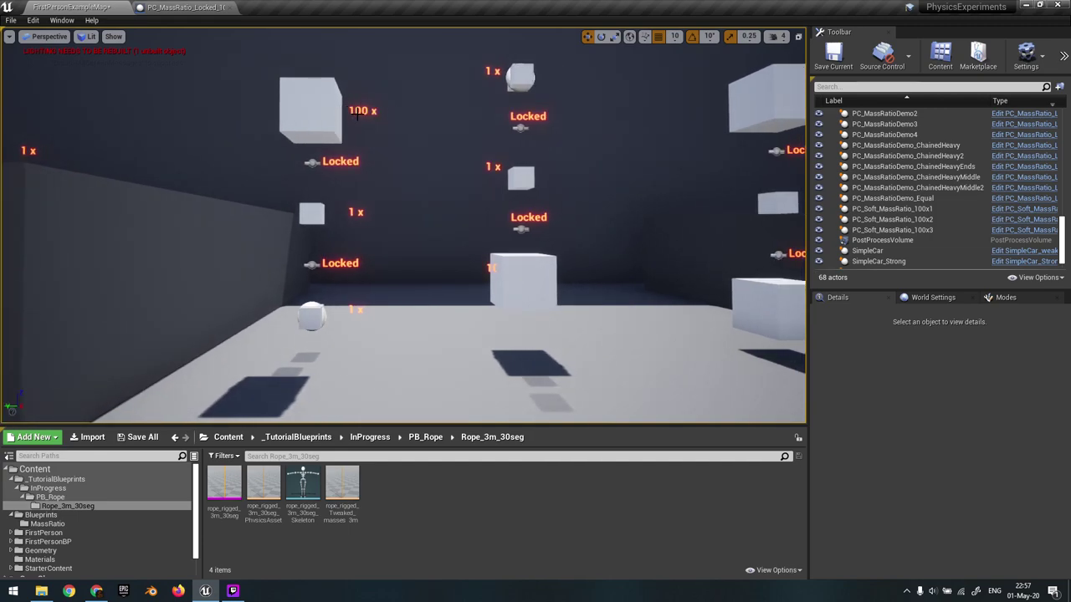
right_click_drag(373, 317, 373, 316)
- Simulate the level and select PC_MassRatioDemo_ChainedHeavy to examine its two 1x cubes hanging below the heavy one
key("alt+s")
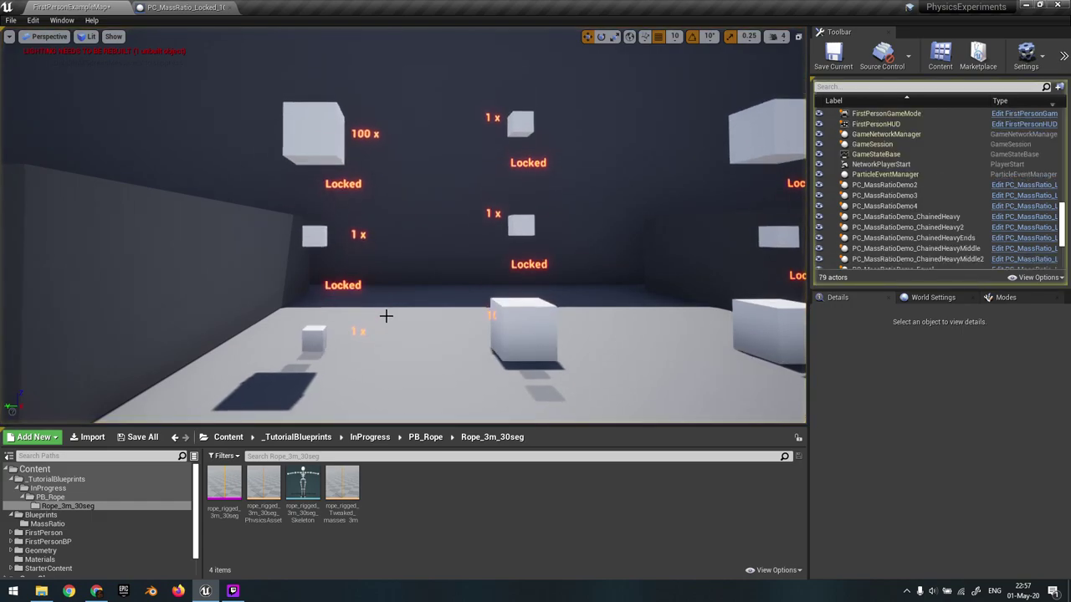
left_click(315, 147)
right_click_drag(314, 147, 290, 150)
key("w")
key("w")
key("s")
key("w")
key("w")
right_click_drag(232, 266, 239, 293)
key("s")
key("w")
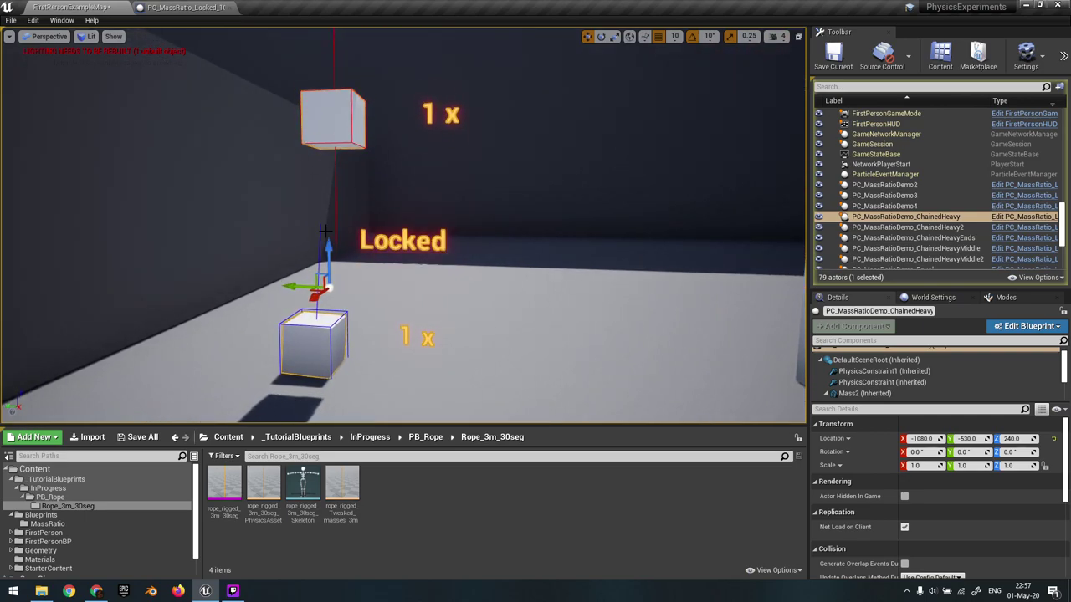
- Select the PC_MassRatioDemo3 pair in the same simulation and examine how its 1x cube moves against its constraint outline
right_click_drag(325, 226, 168, 214)
key("a")
key("w")
key("d")
key("s")
key("w")
key("s")
key("w")
left_click(282, 303)
right_click_drag(329, 228, 311, 264)
key("d")
key("w")
key("s")
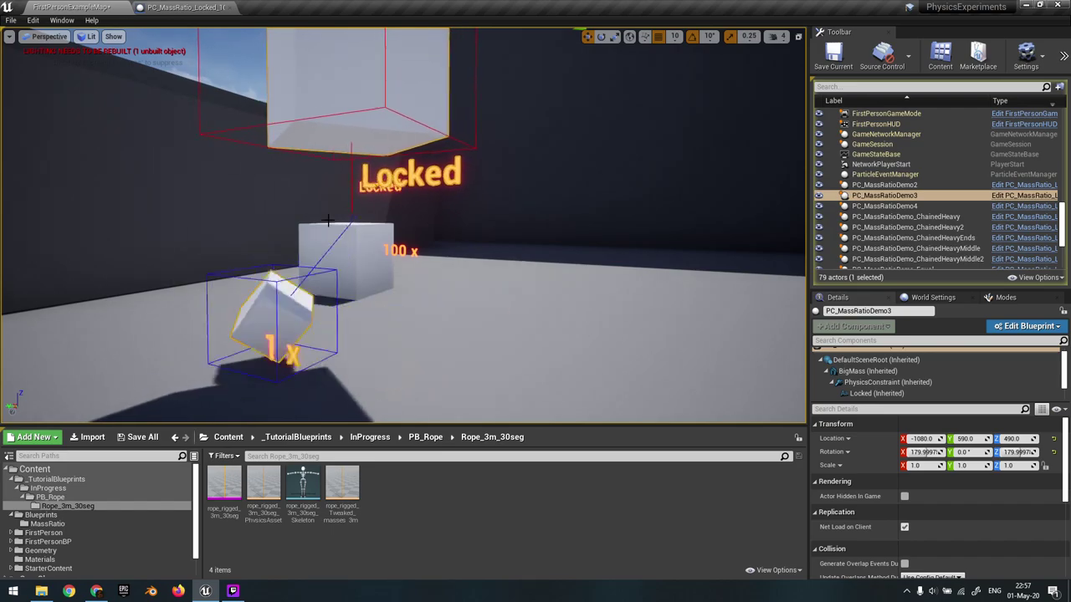
right_click_drag(390, 318, 391, 318)
key("s")
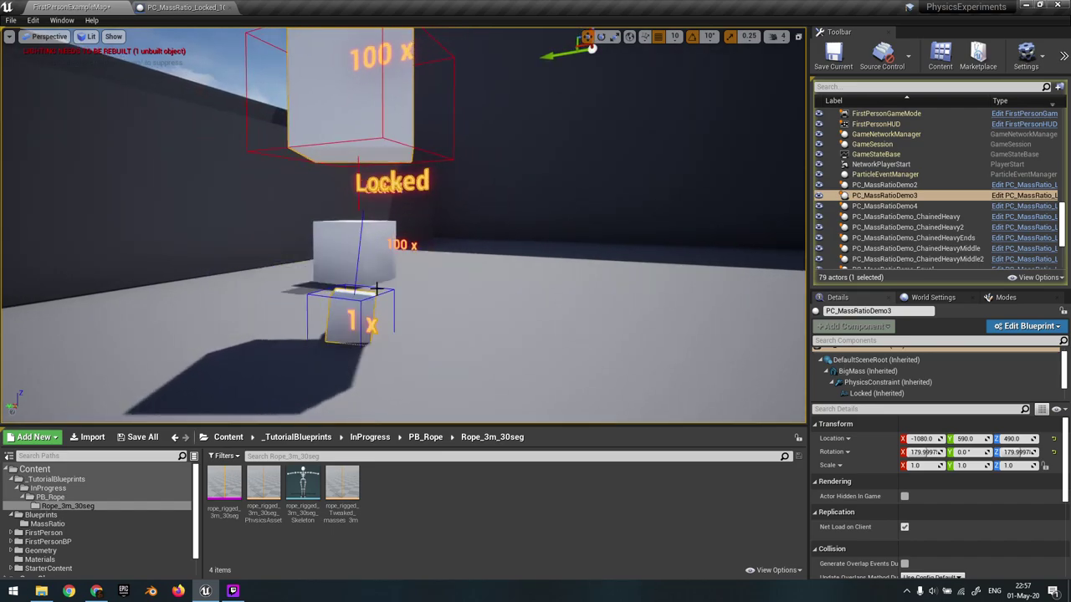
- Select PC_MassRatioDemo_ChainedHeavy in the running simulation and examine its lowest 1x cube against the constraint outline
key("s")
right_click_drag(348, 241, 385, 264)
key("d")
key("w")
key("w")
left_click(311, 197)
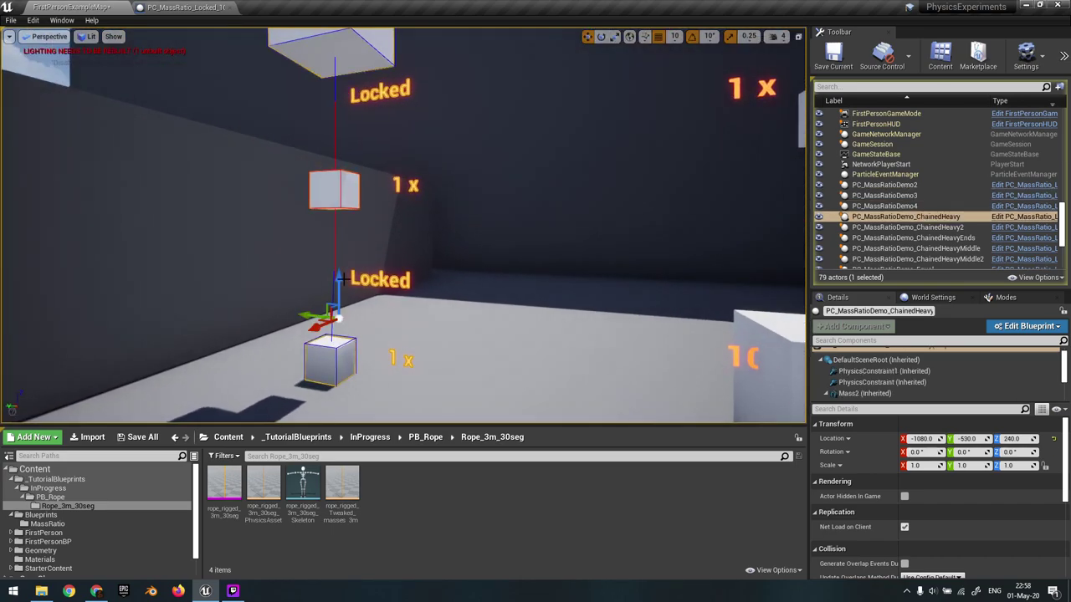
right_click_drag(311, 197, 311, 222)
key("w")
right_click_drag(343, 289, 344, 321)
key("s")
key("w")
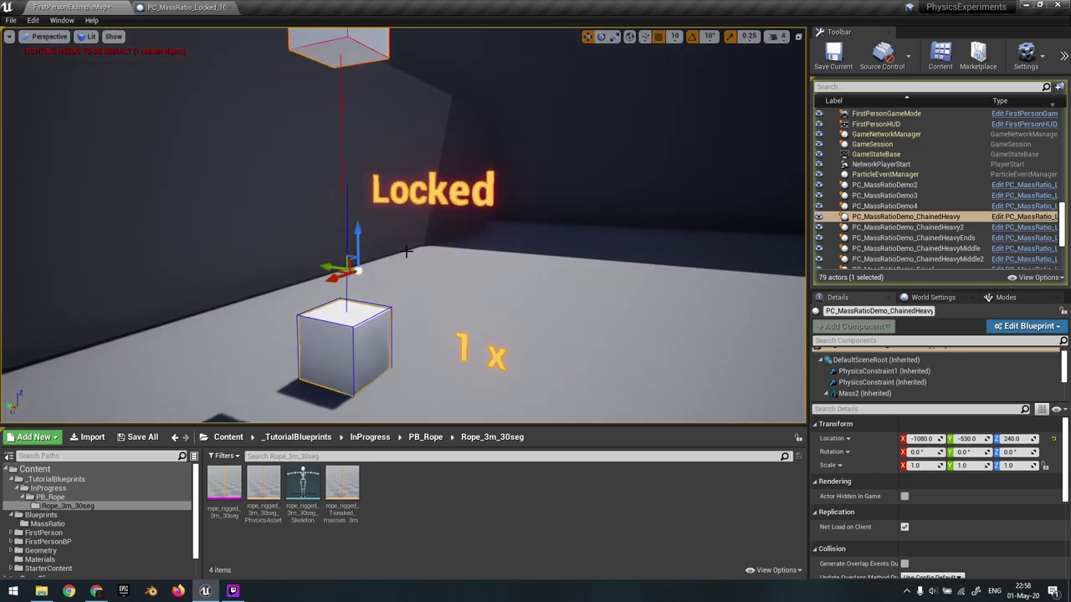
key("s")
right_click_drag(405, 251, 421, 225)
key("a")
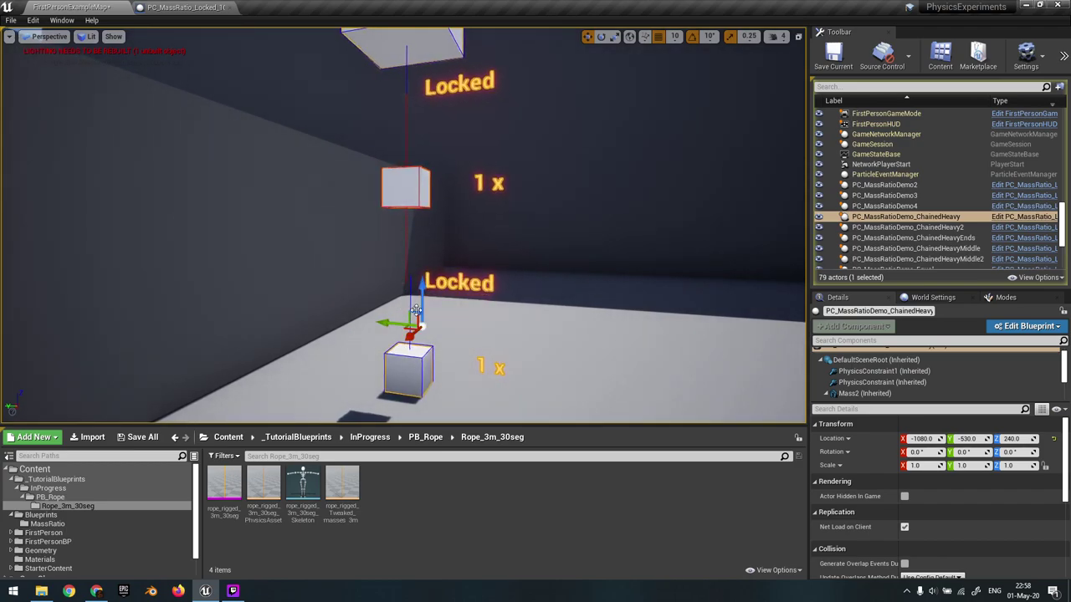
- Examine the whole PC_MassRatioDemo_ChainedHeavy chain, comparing the 100x cube and both 1x cubes with their constraint lines
key("s")
right_click_drag(422, 270, 408, 248)
key("w")
key("d")
right_click_drag(380, 232, 393, 201)
key("s")
key("a")
right_click_drag(382, 161, 395, 93)
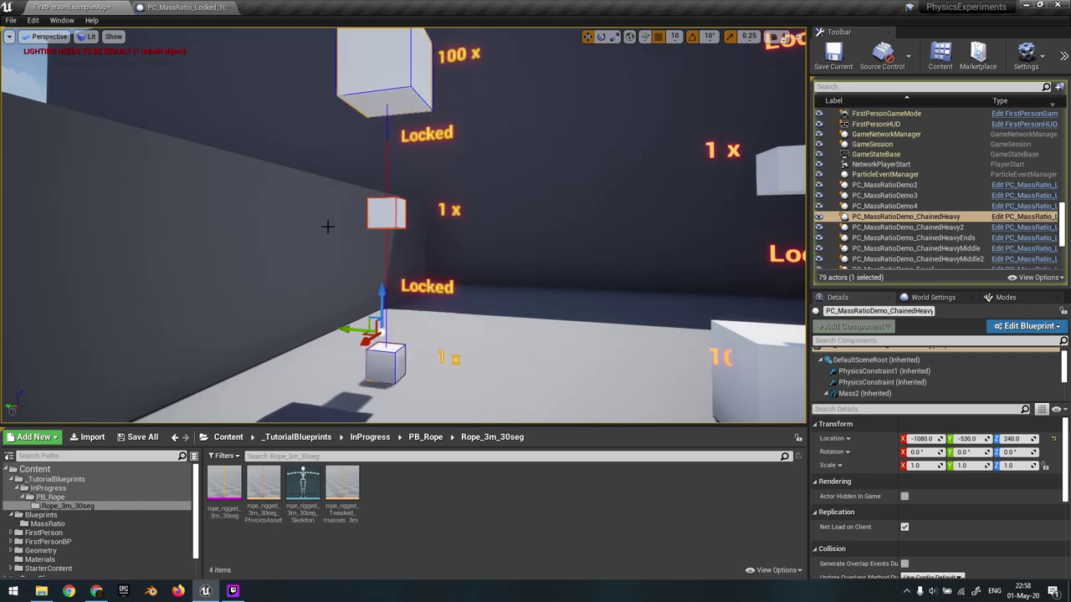
key("d")
right_click_drag(482, 231, 418, 135)
key("w")
key("s")
key("w")
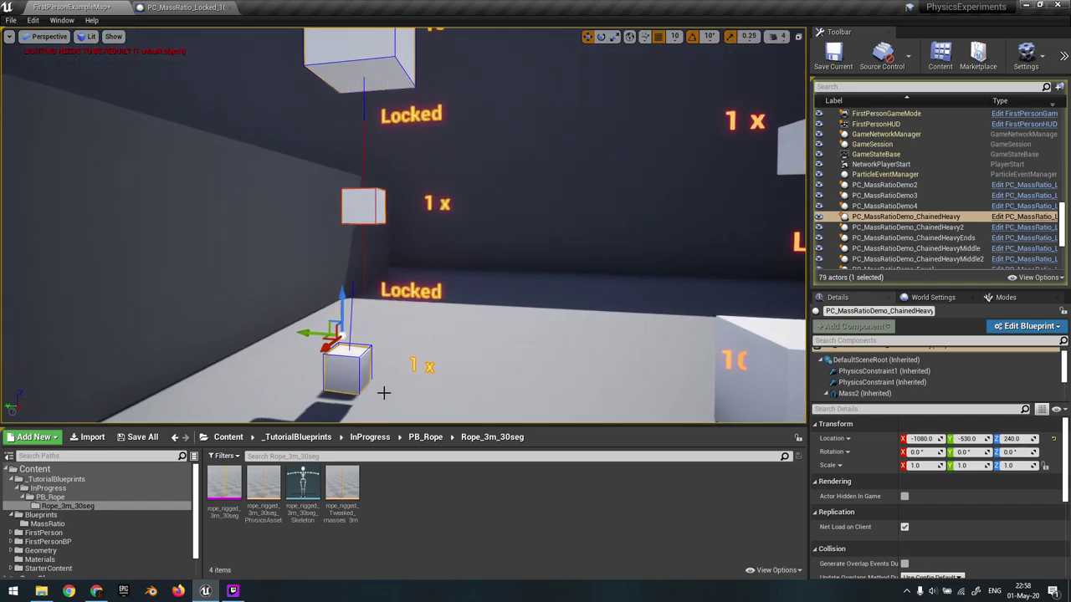
- Examine the lowest 1x cube of PC_MassRatioDemo_ChainedHeavy up close from several angles, and stop the simulation
key("w")
right_click_drag(390, 362, 410, 413)
right_click_drag(378, 191, 433, 185)
key("s")
key("a")
key("w")
key("d")
key("s")
key("a")
right_click_drag(326, 315, 348, 309)
key("w")
key("d")
key("s")
right_click_drag(380, 260, 356, 288)
key("w")
right_click_drag(415, 319, 411, 317)
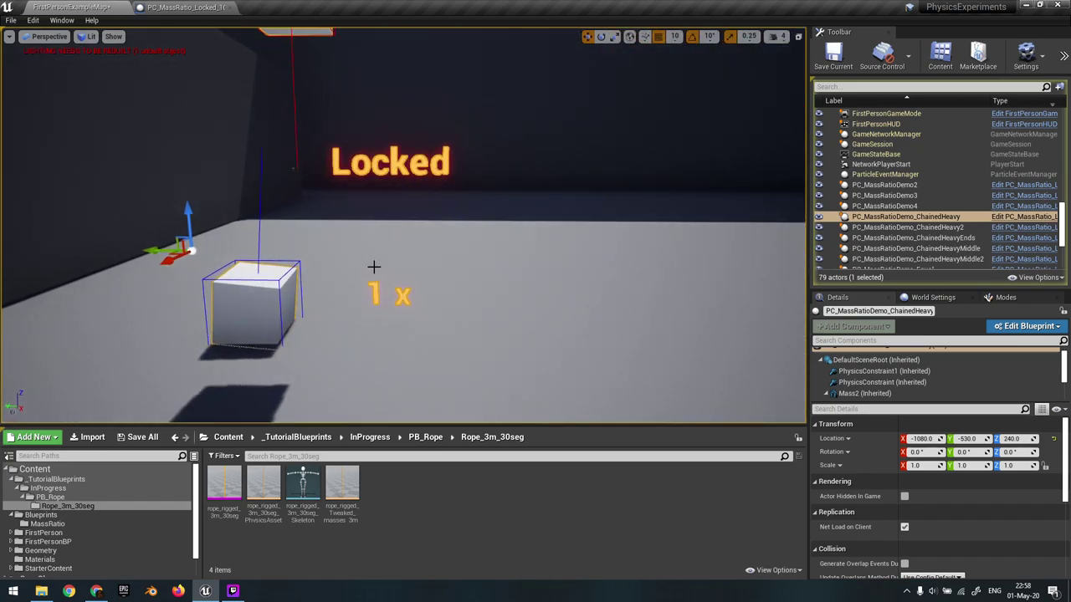
key("s")
right_click_drag(369, 282, 353, 232)
key("Escape")
- Select the stopped PC_MassRatioDemo_ChainedHeavy by its lowest 1x cube and examine the chain's starting arrangement
key("s")
key("w")
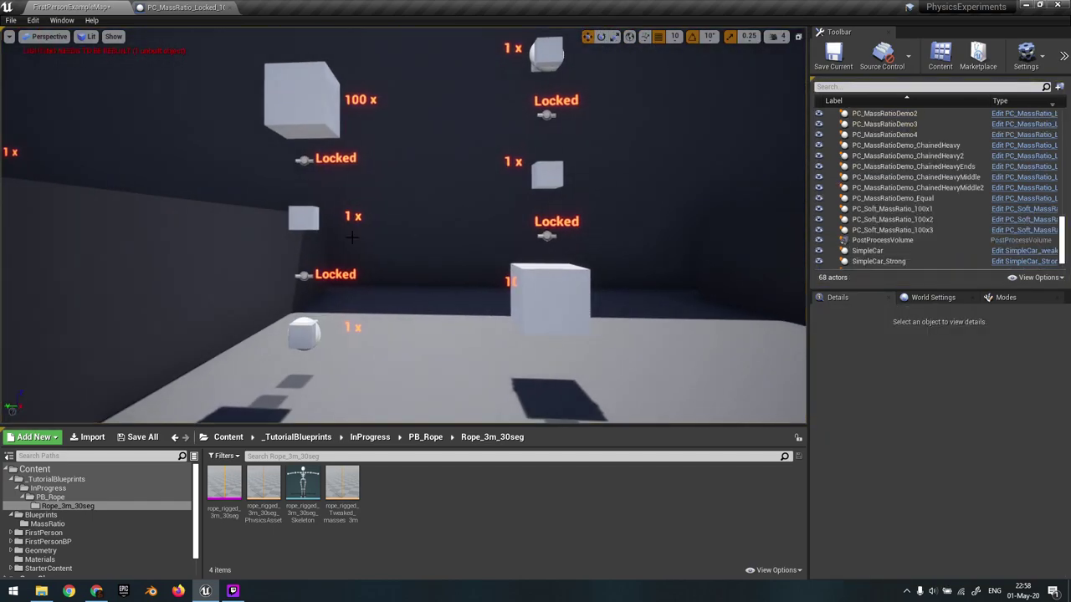
left_click(302, 332)
key("s")
right_click_drag(461, 254, 497, 256)
left_click(365, 285)
key("w")
right_click_drag(365, 284, 389, 288)
key("w")
key("s")
key("w")
key("s")
key("w")
key("s")
key("w")
left_click(351, 303)
key("s")
key("w")
key("s")
- Simulate the level and compare the 100x-over-1x chain with PC_MassRatioDemo_ChainedHeavy2 and the chain with heavy ends
key("alt+s")
key("s")
right_click_drag(113, 210, 88, 207)
right_click_drag(304, 222, 332, 221)
right_click_drag(181, 136, 169, 131)
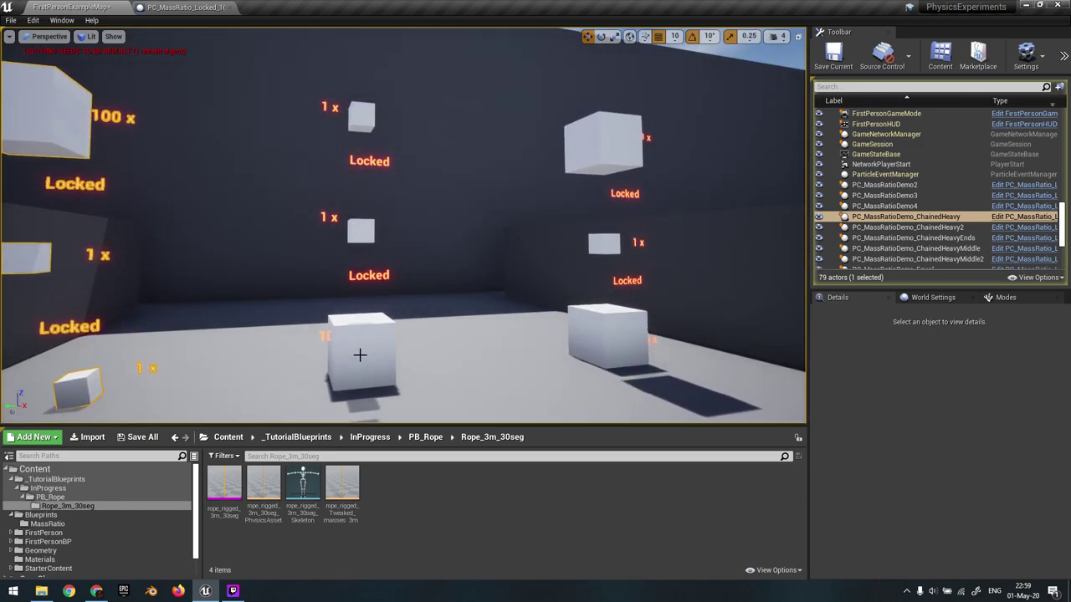
right_click_drag(366, 179, 363, 175)
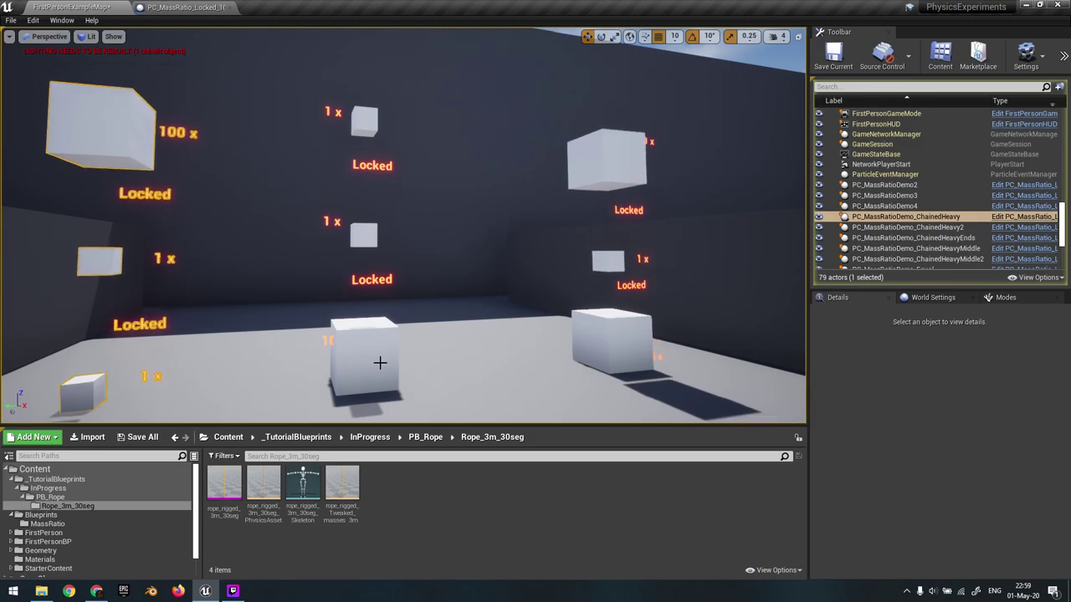
right_click_drag(374, 304, 357, 298)
right_click_drag(396, 211, 401, 223)
- Try to raise the BigMass cube of PC_MassRatioDemo_ChainedHeavy2 in the running simulation, and stop simulating
double_click(420, 330)
right_click_drag(420, 331, 413, 328)
left_click_drag(407, 289, 418, 159)
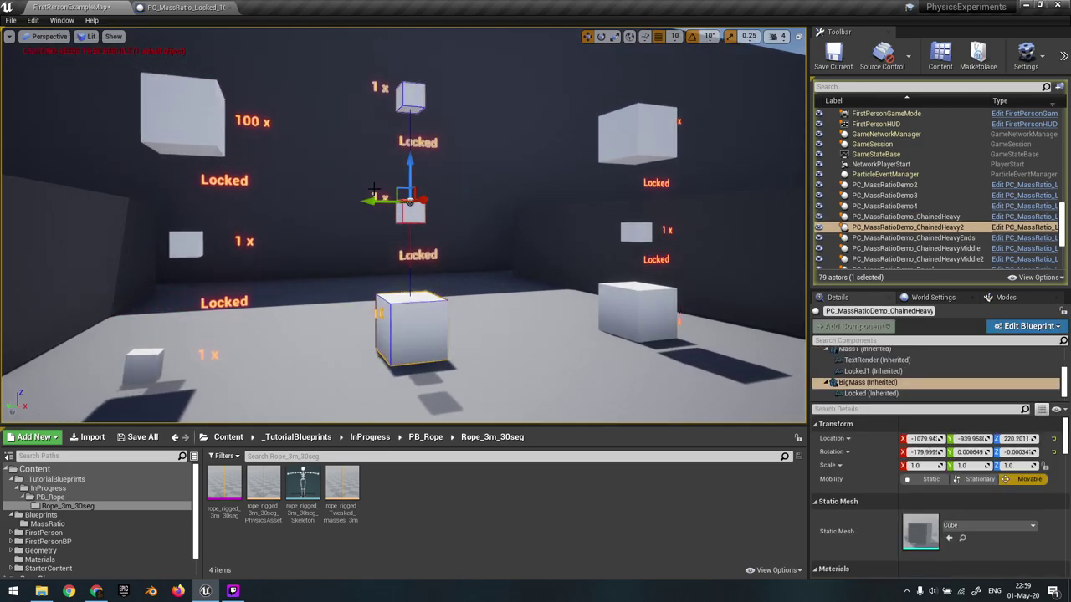
key("Escape")
- Examine the starting arrangements of PC_MassRatioDemo_ChainedHeavy and PC_MassRatioDemo_ChainedHeavy2 side by side
right_click_drag(402, 216, 467, 144)
key("w")
left_click(362, 258)
key("s")
key("d")
key("a")
key("w")
key("w")
mouse_move(429, 283)
right_mouse_down()
mouse_move(410, 260)
mouse_move(428, 284)
right_mouse_up()
key("a")
key("s")
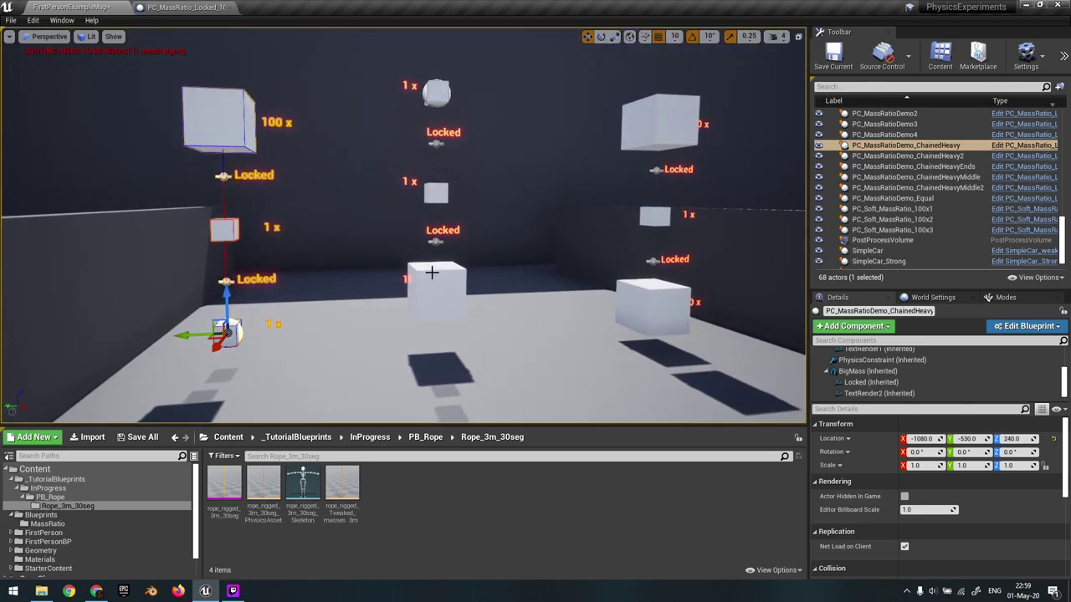
mouse_move(43, 188)
right_mouse_down()
mouse_move(41, 198)
mouse_move(43, 188)
right_mouse_up()
key("d")
mouse_move(265, 324)
right_mouse_down()
mouse_move(238, 328)
mouse_move(289, 312)
mouse_move(286, 321)
right_mouse_up()
key("w")
key("s")
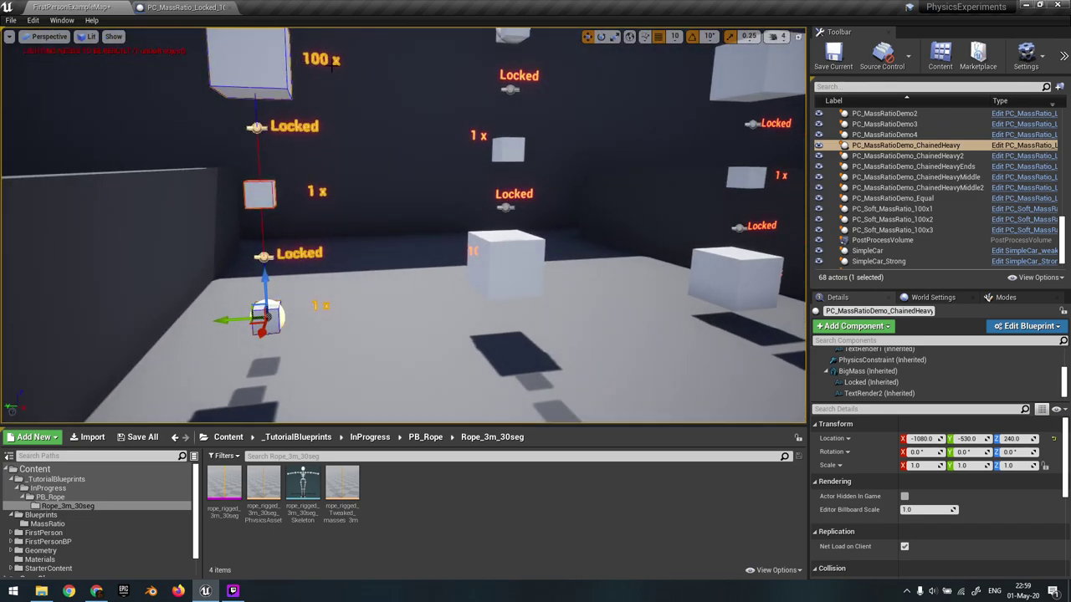
- Examine the starting arrangement of the three-cube chain with a 1x cube between two 500x cubes
key("d")
right_click_drag(314, 65, 294, 63)
key("s")
right_click_drag(457, 101, 476, 104)
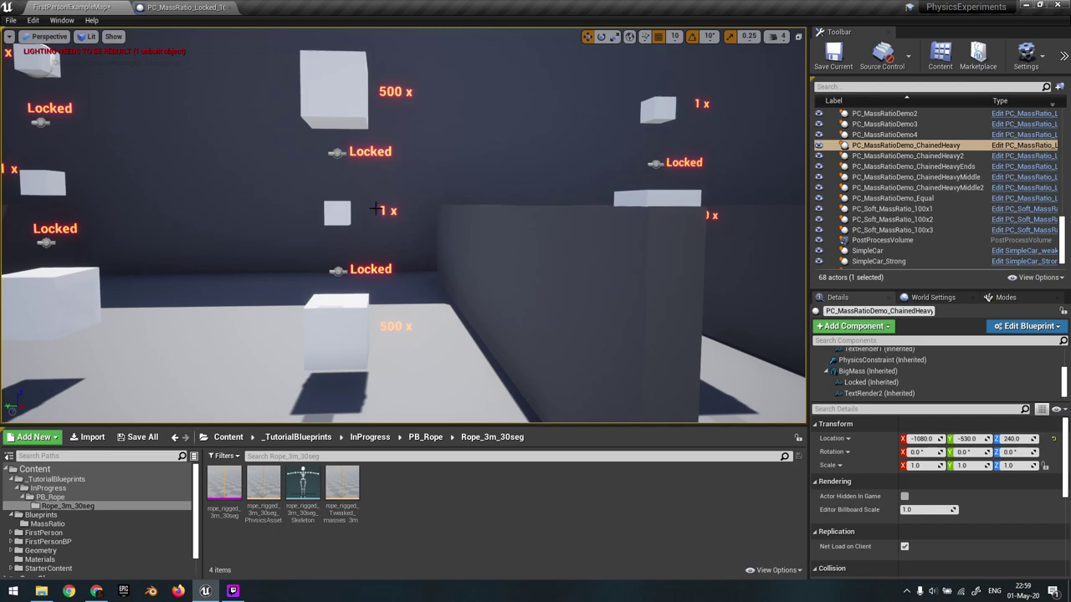
key("s")
right_click_drag(397, 339, 389, 333)
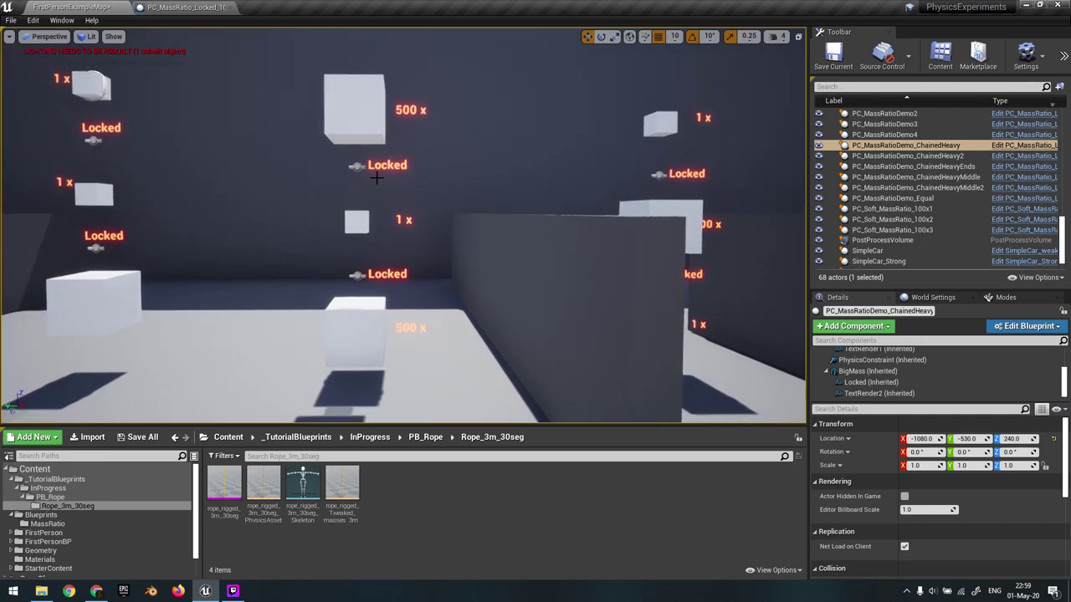
right_click_drag(372, 241, 371, 240)
key("w")
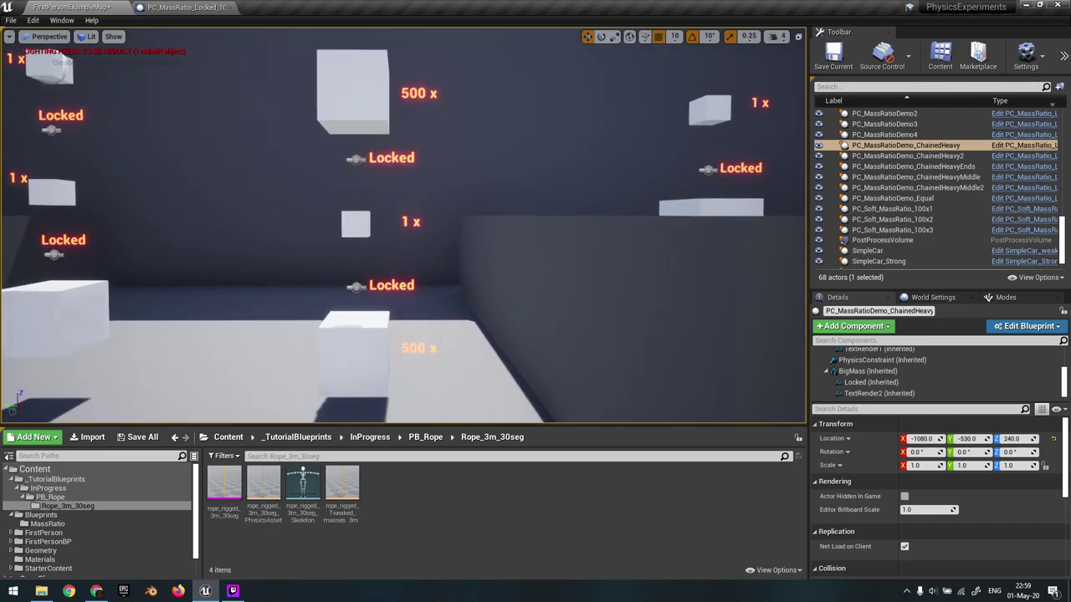
right_click_drag(423, 344, 415, 347)
left_click(406, 343)
- Look again at how the two 1x cubes are constrained beneath the 100x cube in PC_MassRatioDemo_ChainedHeavy
right_click_drag(407, 242, 374, 270)
key("s")
key("d")
key("w")
left_click(355, 281)
key("a")
key("s")
key("d")
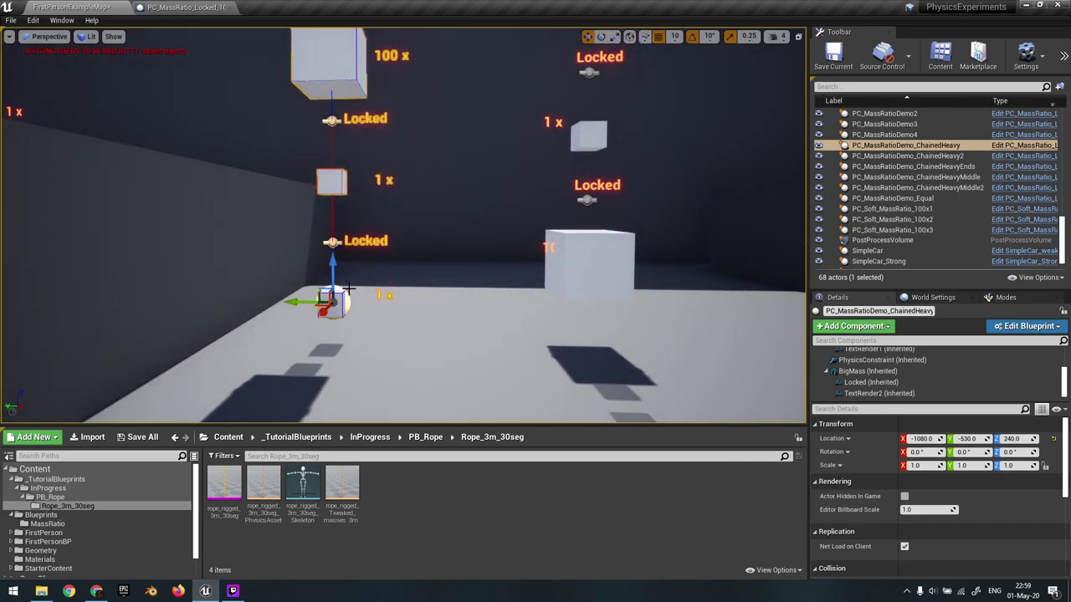
- Select PC_MassRatioDemo_ChainedHeavyEnds, simulate the level, and select the chain again by its upper 500x cube in the simulation
key("d")
right_click_drag(616, 201, 563, 167)
key("s")
key("w")
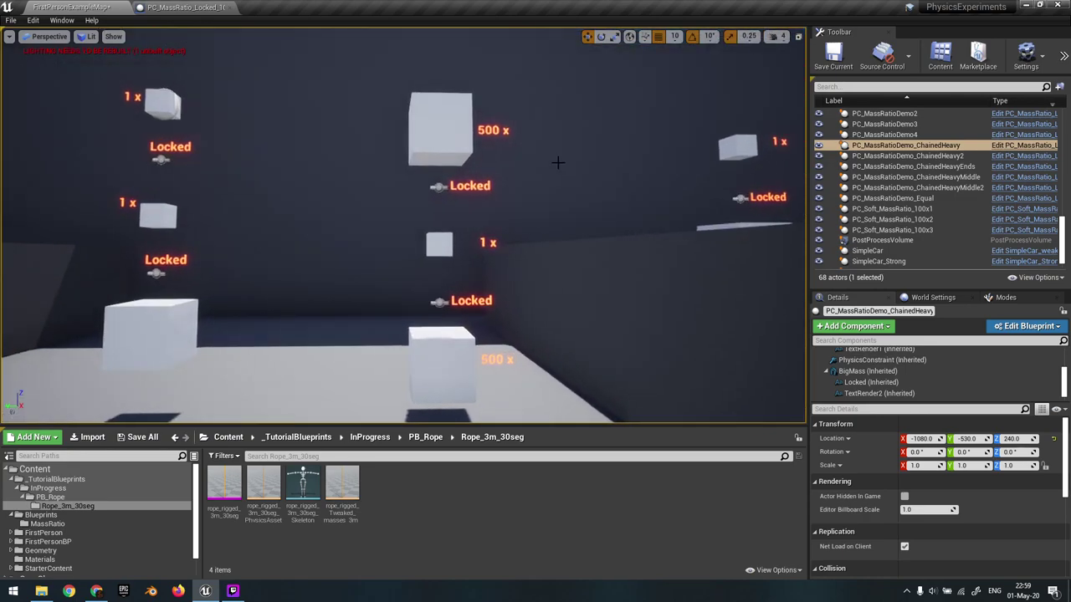
left_click(454, 134)
key("alt+s")
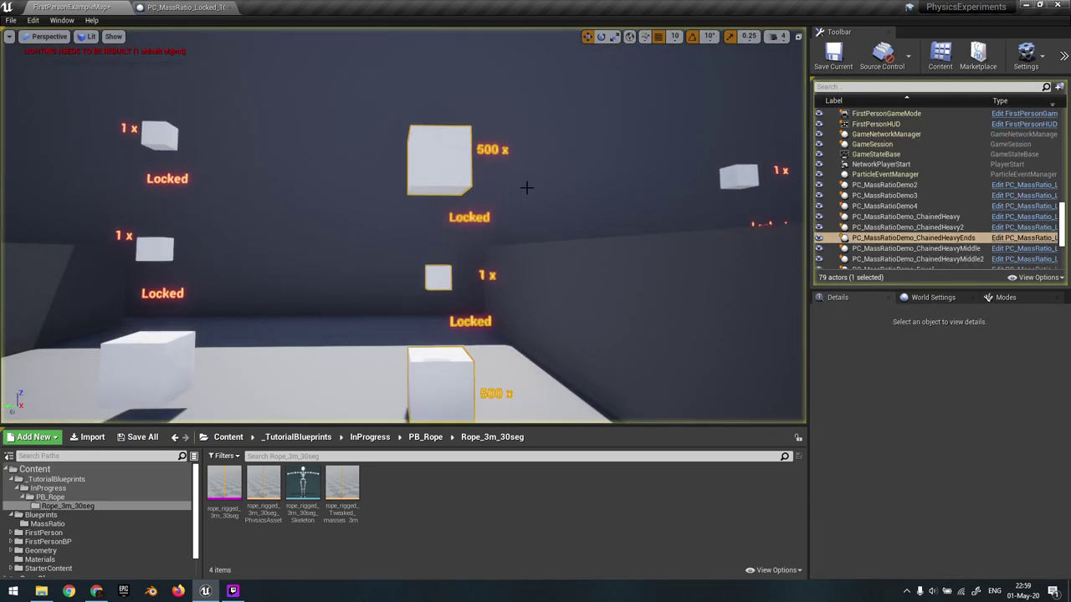
key("w")
right_click_drag(523, 203, 521, 225)
key("d")
key("s")
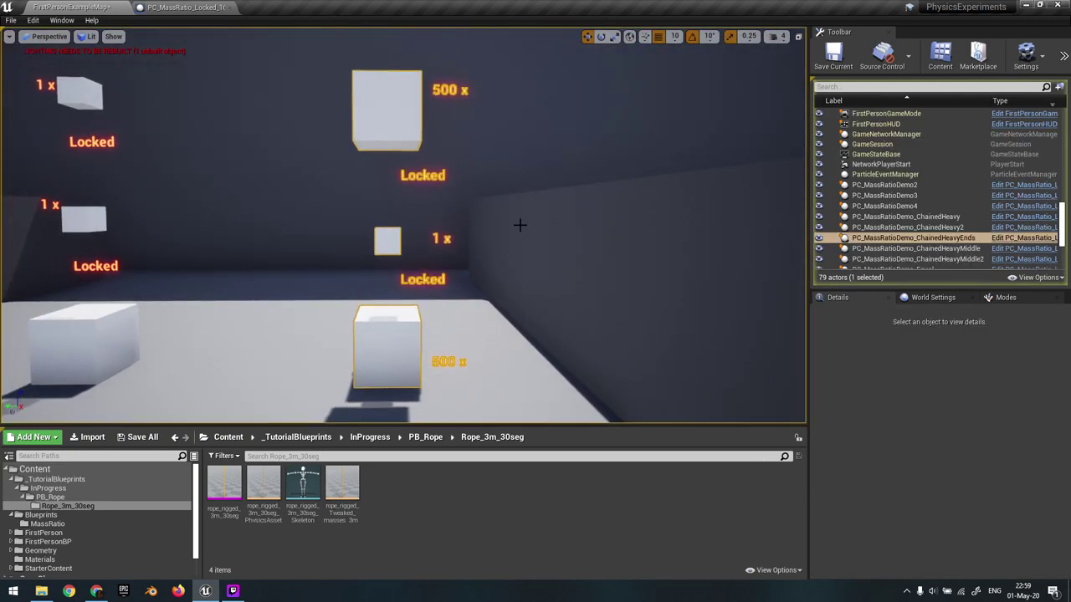
left_click(398, 101)
- Examine how the simulated 1x cube between the two 500x cubes lines up with its constraint outlines
right_click_drag(408, 243, 428, 233)
key("w")
key("a")
mouse_move(434, 271)
right_mouse_down()
mouse_move(438, 299)
mouse_move(434, 270)
right_mouse_up()
key("s")
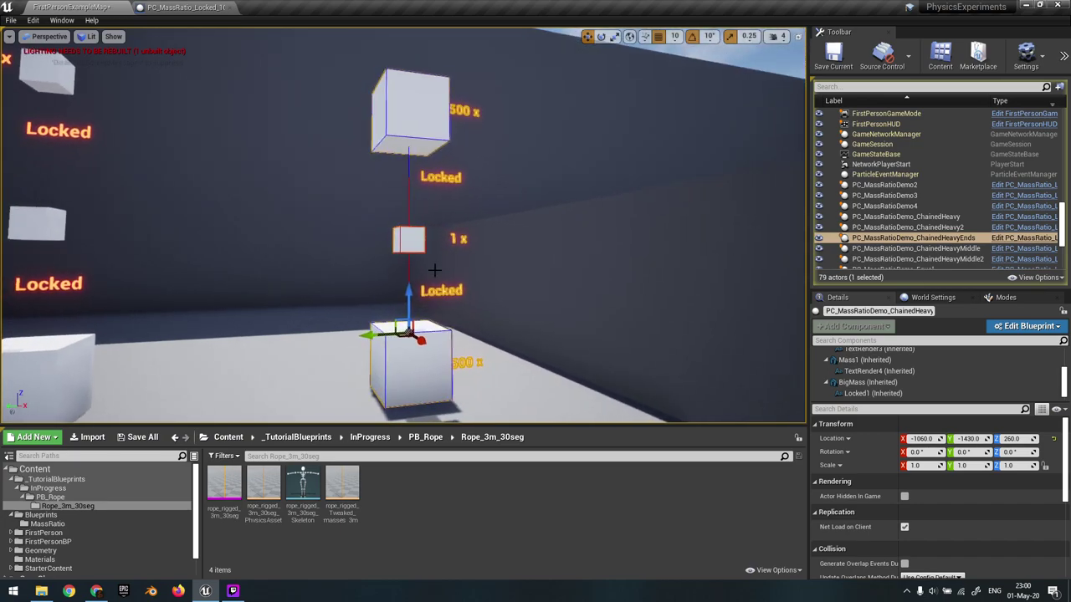
mouse_move(434, 223)
right_mouse_down()
mouse_move(443, 239)
mouse_move(433, 221)
mouse_move(422, 230)
right_mouse_up()
key("d")
key("d")
right_click_drag(405, 194, 369, 241)
key("a")
right_click_drag(356, 282, 343, 318)
key("w")
key("w")
key("d")
key("w")
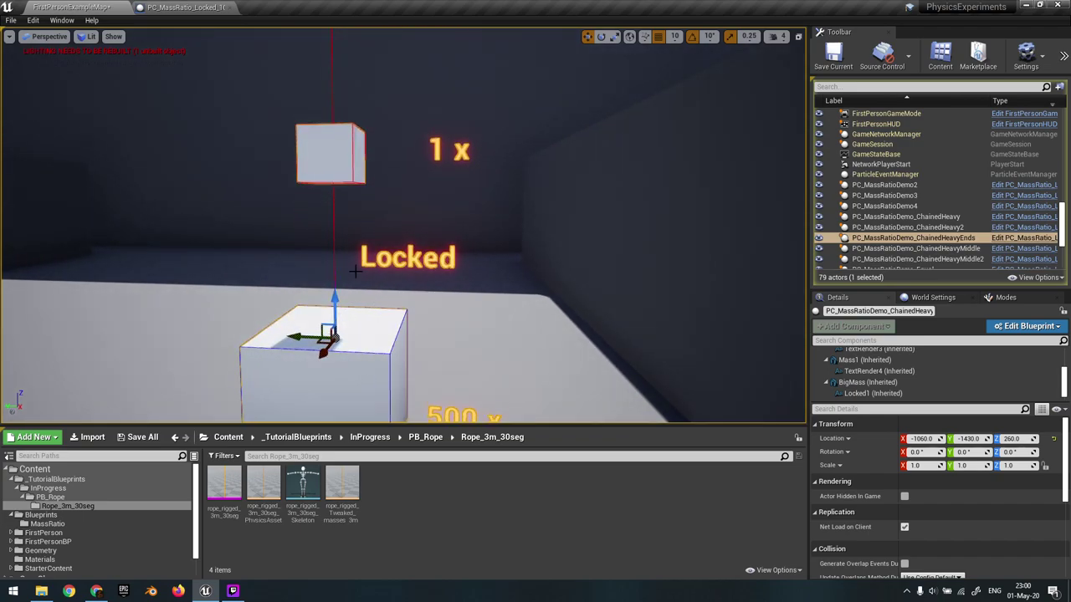
- Examine the lower 500x cube and the locked constraint above it from different angles in the simulation
right_click_drag(343, 274, 305, 303)
key("a")
key("s")
key("w")
key("d")
key("s")
key("d")
right_click_drag(381, 222, 319, 216)
key("e")
key("s")
key("s")
right_click_drag(399, 214, 421, 149)
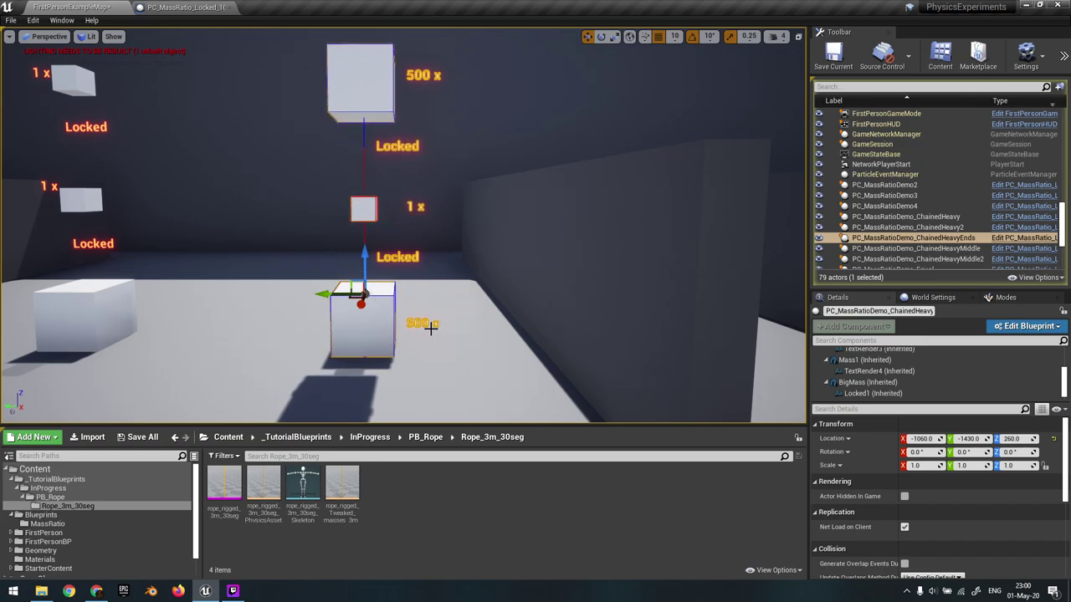
- Examine the entire 500x–1x–500x chain from the front while it keeps simulating
key("w")
mouse_move(412, 283)
right_mouse_down()
mouse_move(435, 276)
mouse_move(413, 284)
right_mouse_up()
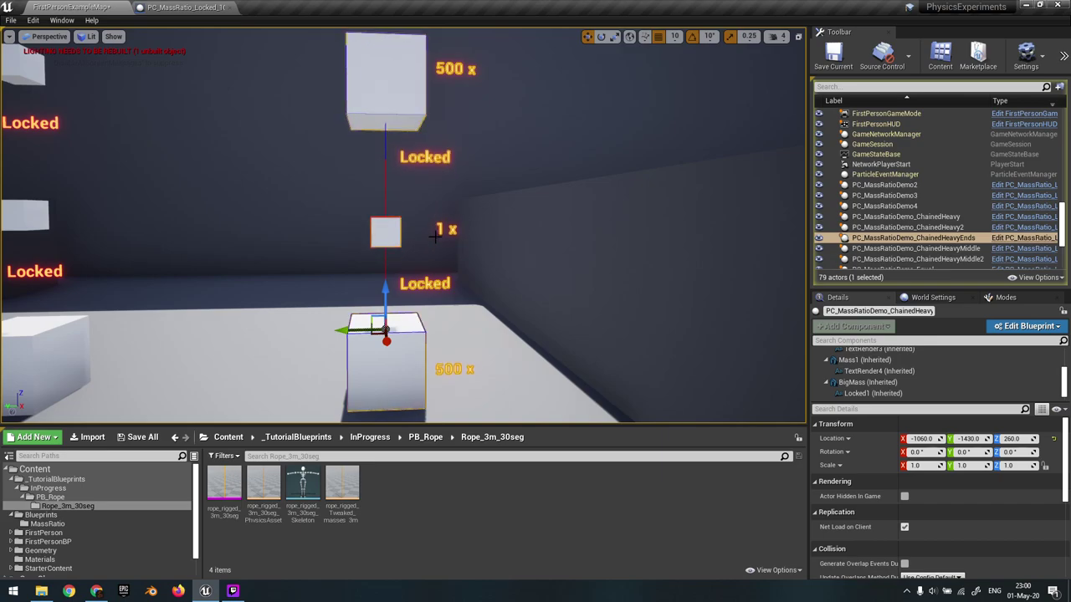
mouse_move(437, 219)
right_mouse_down()
mouse_move(469, 216)
mouse_move(439, 212)
right_mouse_up()
key("s")
key("w")
key("s")
key("w")
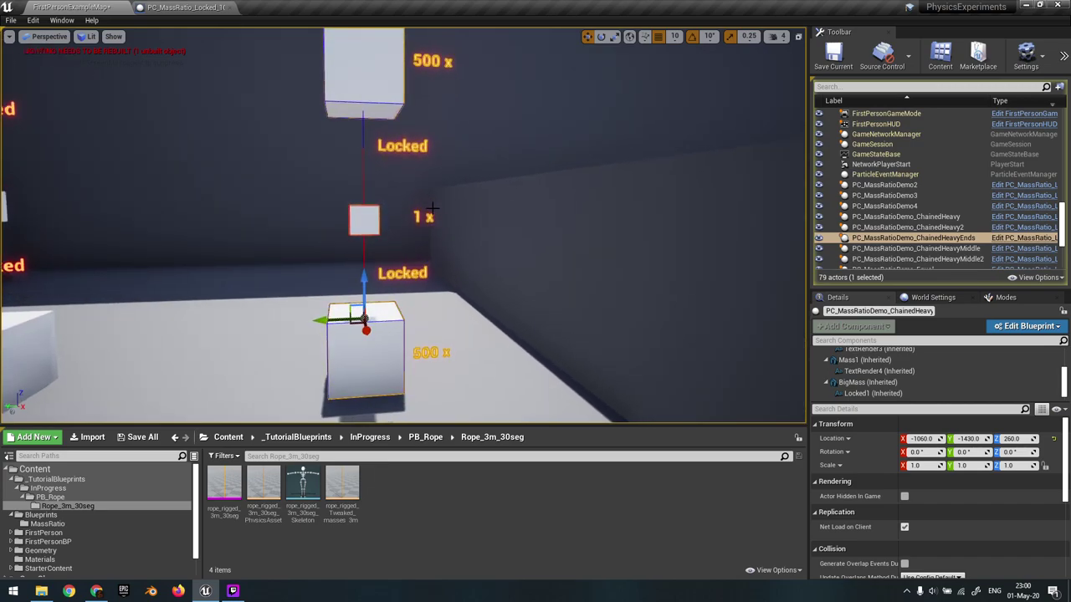
- Stop the simulation and select PC_MassRatioDemo_ChainedHeavyEnds by its middle 1x cube
mouse_move(415, 237)
right_mouse_down()
mouse_move(427, 234)
mouse_move(415, 237)
right_mouse_up()
key("s")
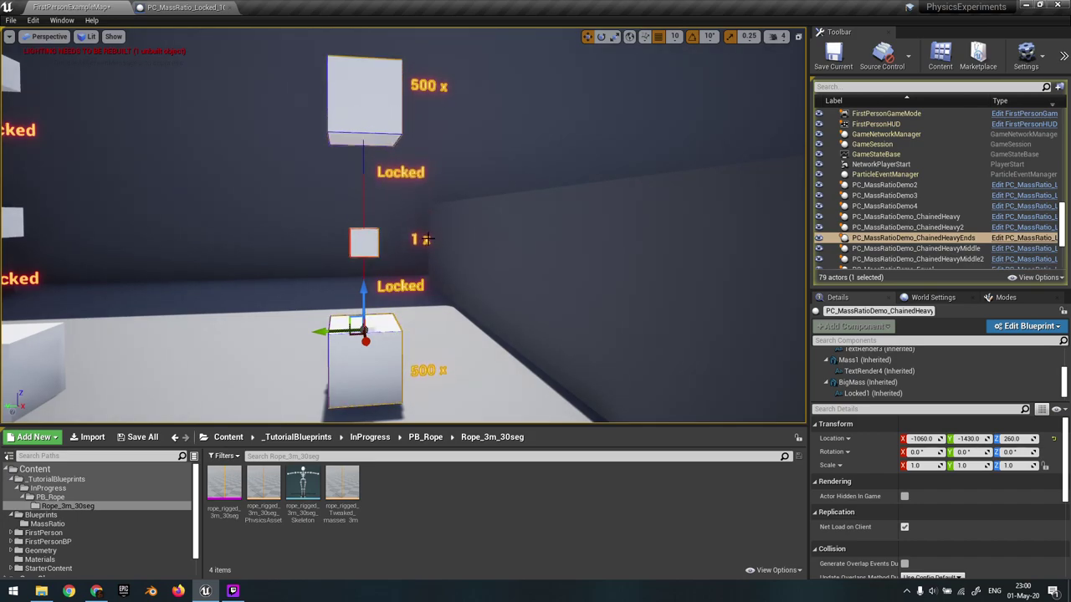
key("Escape")
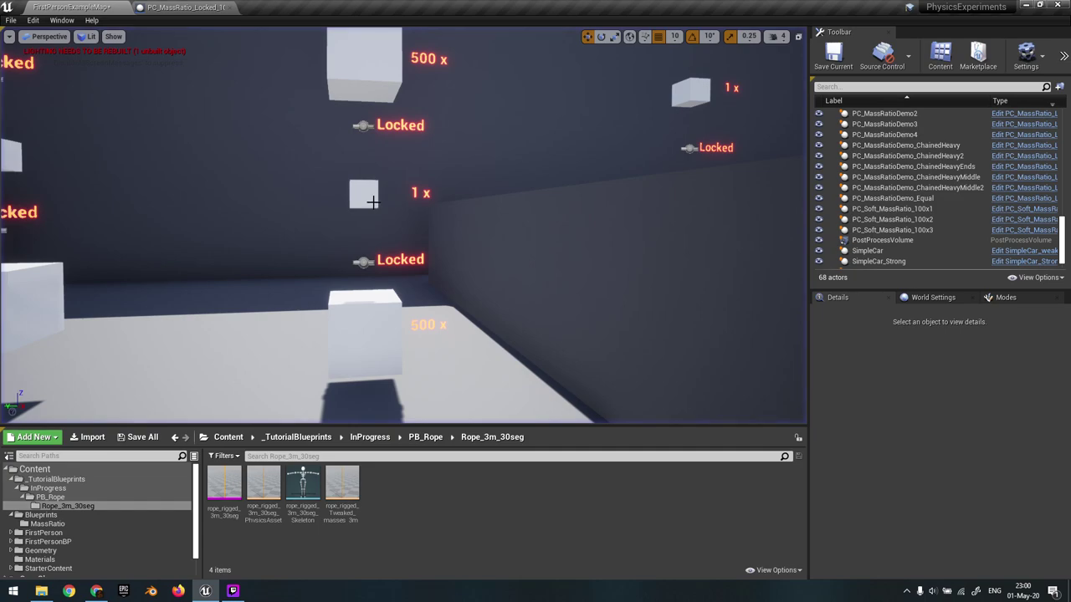
left_click(372, 202)
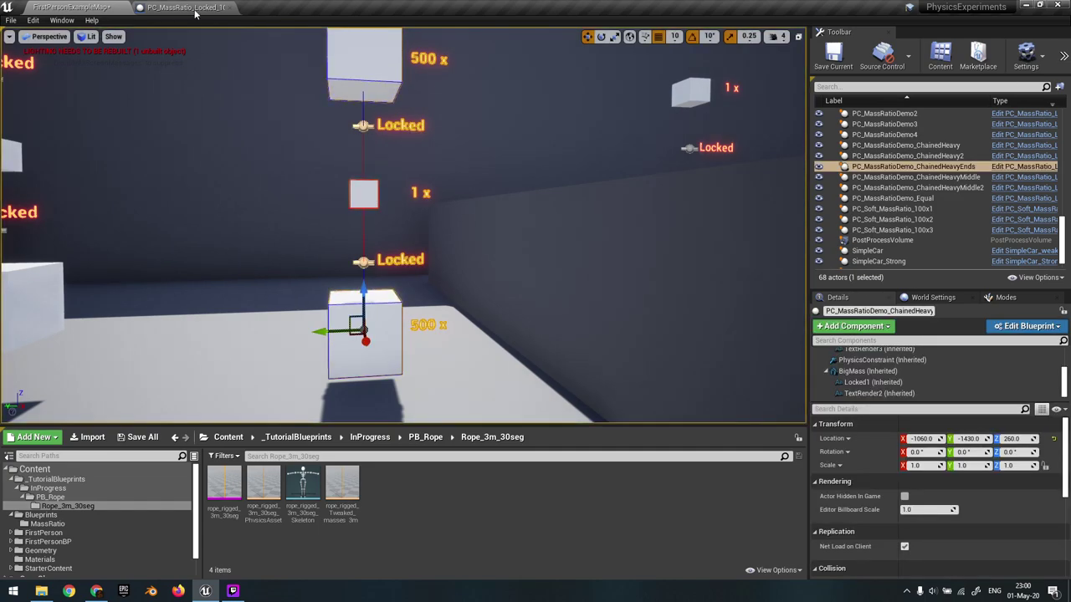
- Open the PC_MassRatio_Locked_ChainedHeavyEnds blueprint from the level and select its middle 1x cube in the blueprint's 3D view
right_click_drag(438, 136, 436, 124)
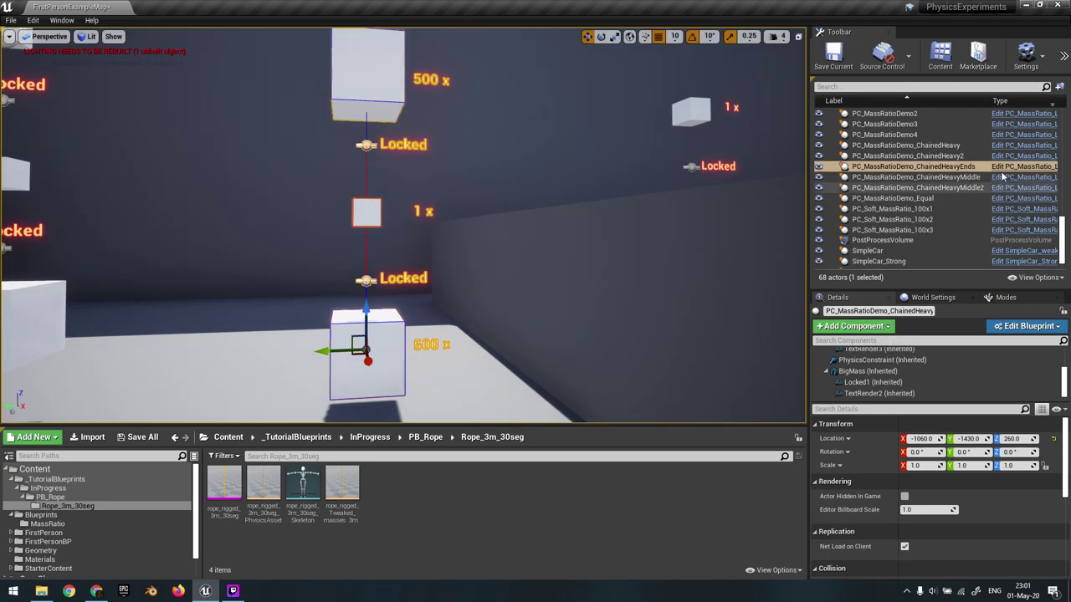
left_click(999, 179)
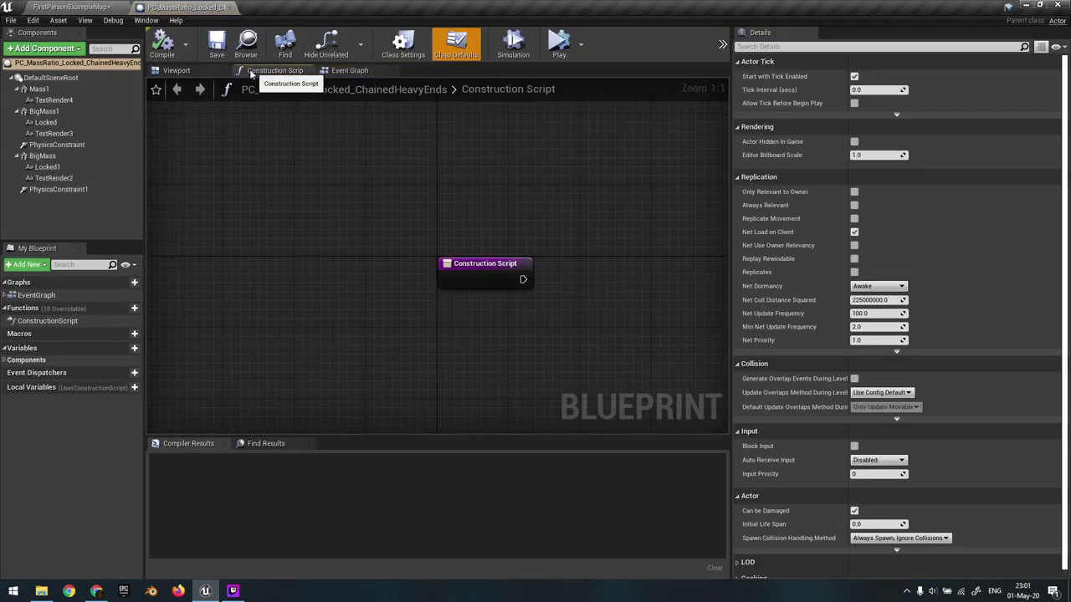
left_click(186, 71)
right_click_drag(449, 160, 430, 188)
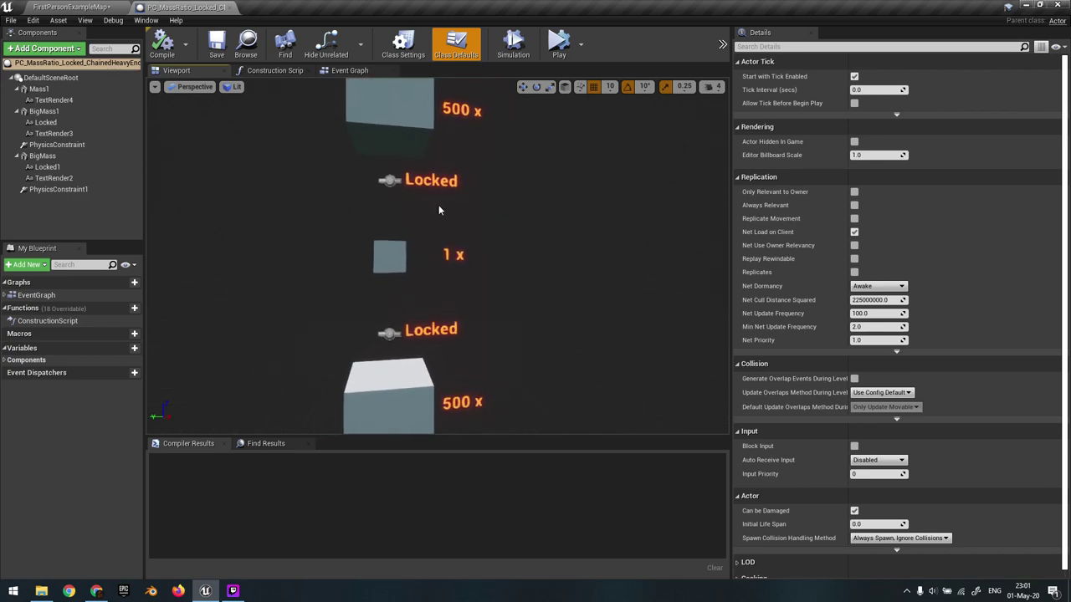
left_click(402, 259)
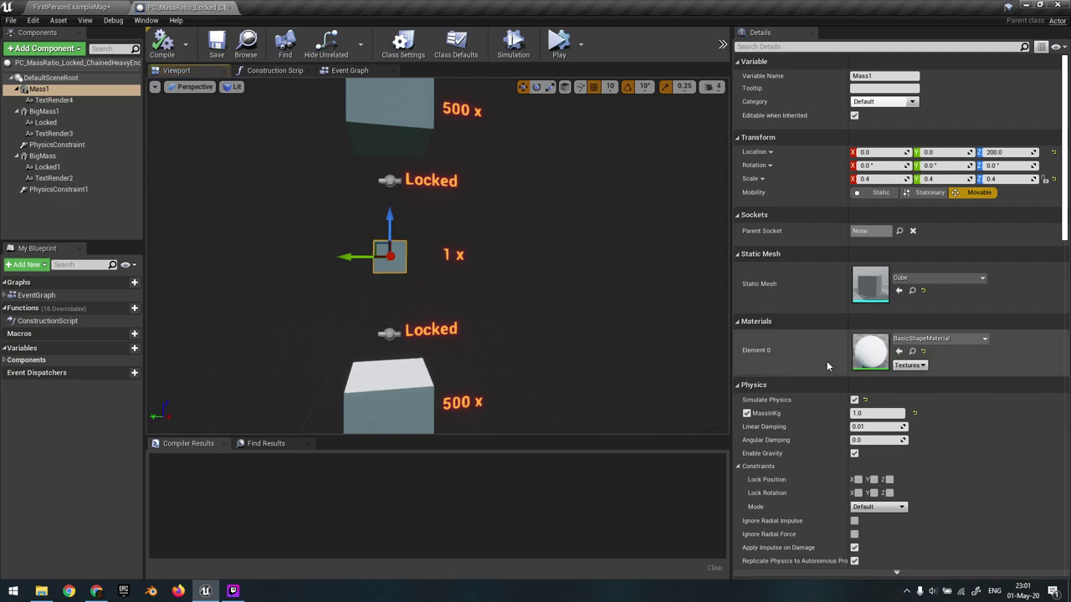
- Set the mass of the middle cube Mass1 to 50 kg and compile the blueprint
right_click_drag(586, 308, 557, 304)
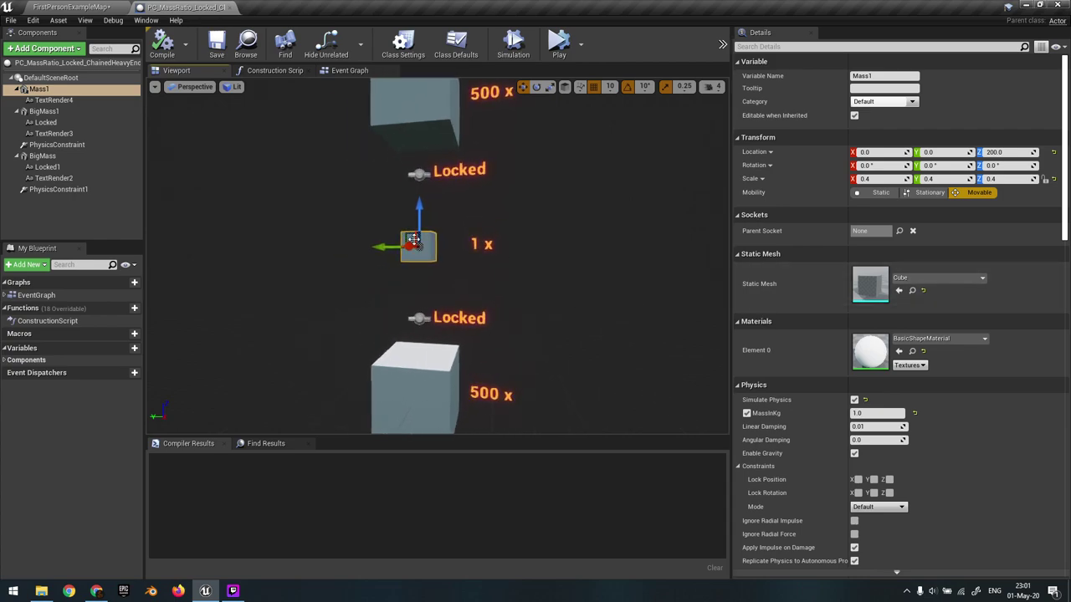
scroll(474, 256, "down", 3)
left_click_drag(879, 414, 796, 407)
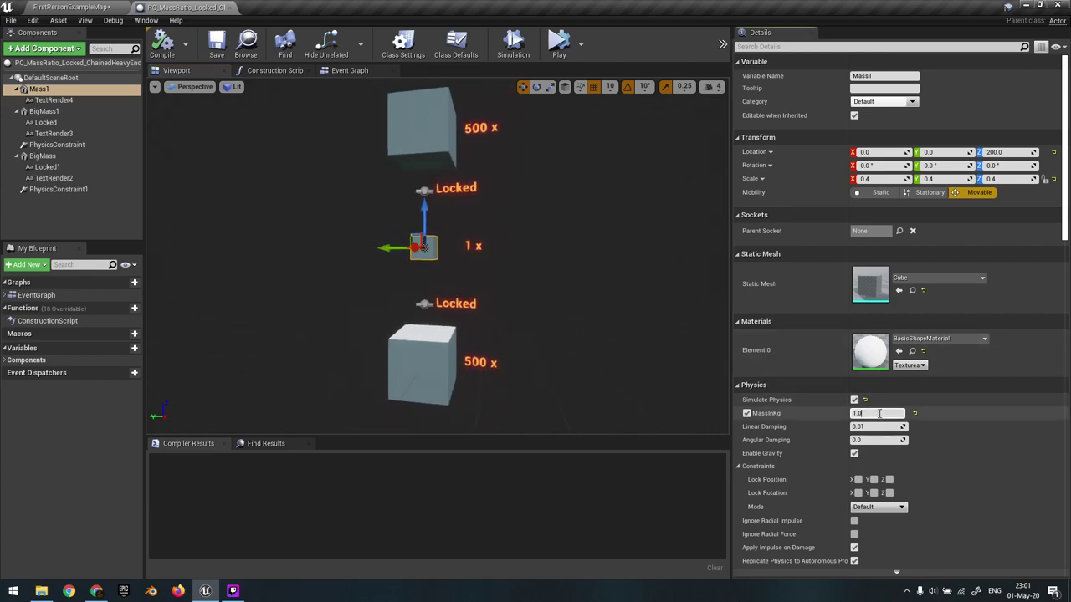
type("50")
key("Return")
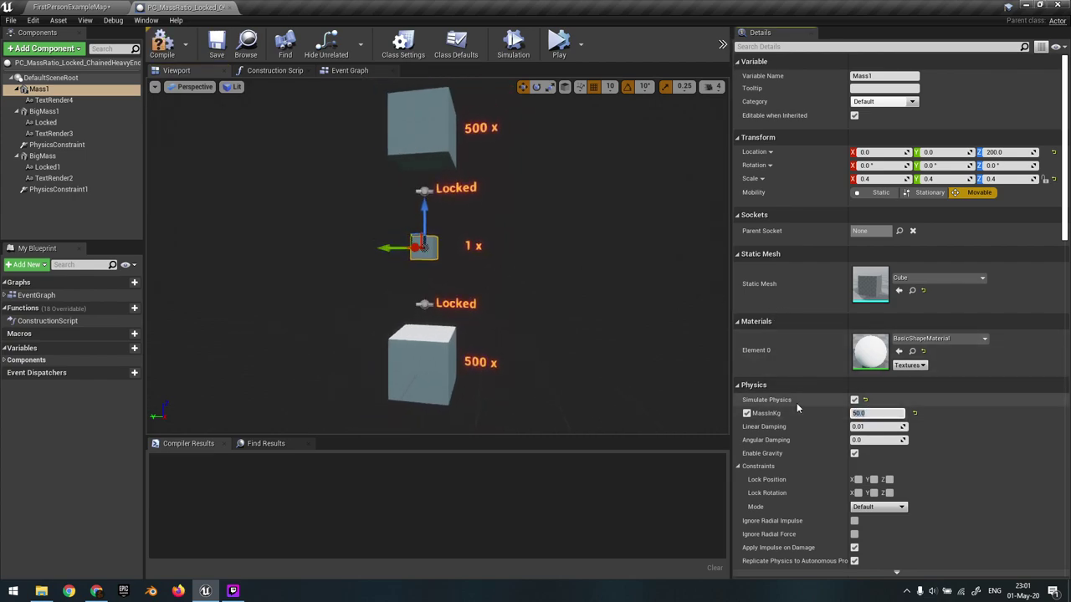
left_click(169, 47)
- Simulate the FirstPersonExampleMap level and inspect the three-cube chain with 500x cubes at both ends
left_click(93, 8)
mouse_move(299, 106)
left_mouse_down()
mouse_move(296, 126)
mouse_move(300, 106)
left_mouse_up()
key("alt+s")
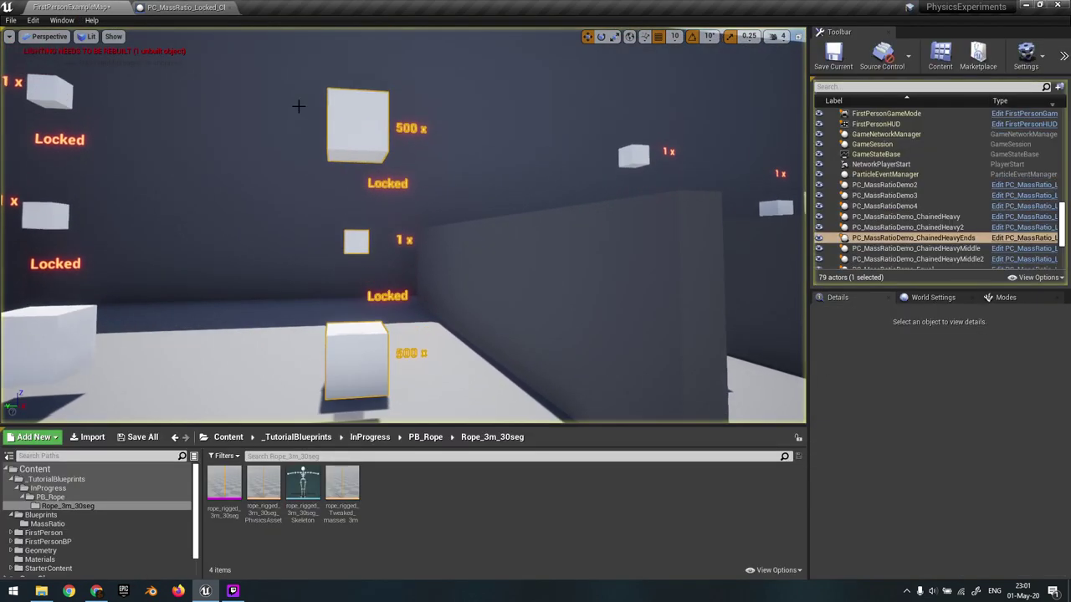
left_click(357, 243)
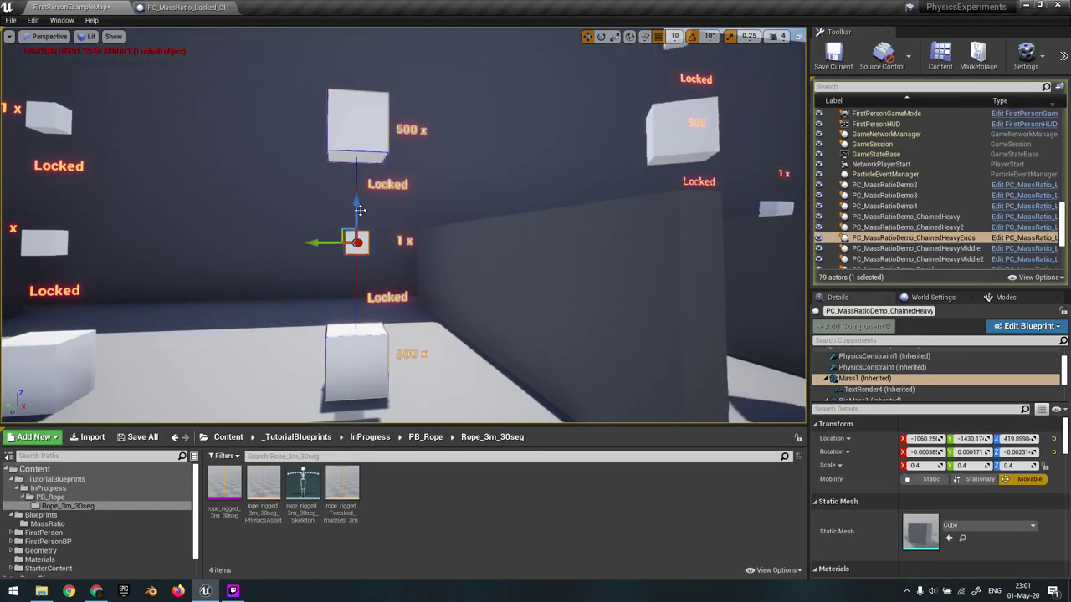
double_click(360, 146)
scroll(355, 185, "down", 3)
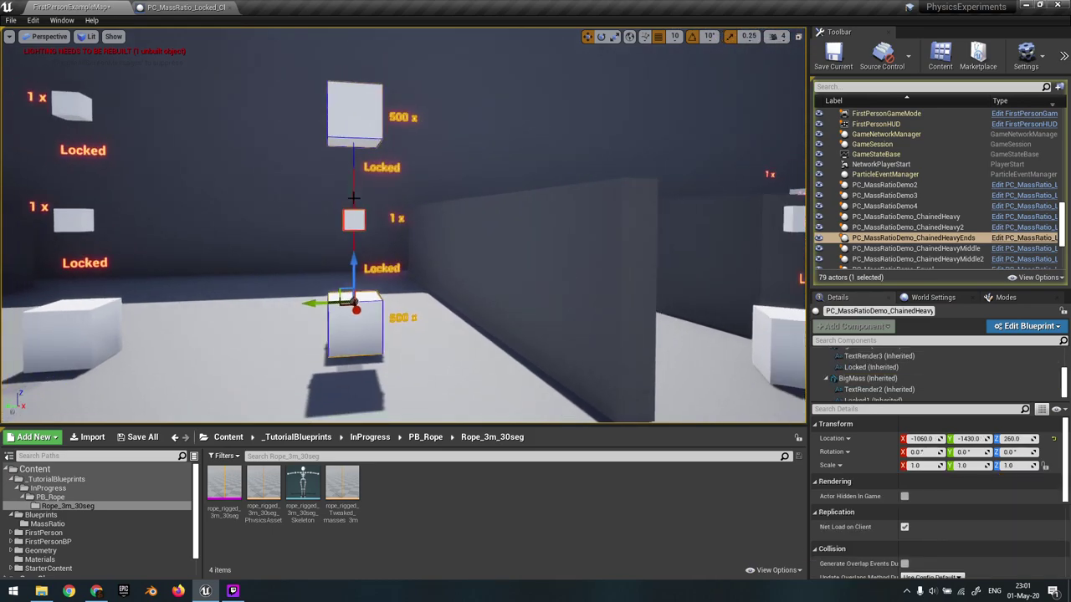
- Pull the chain's upper 500x cube upward during the simulation, and stop simulating
left_click(358, 147)
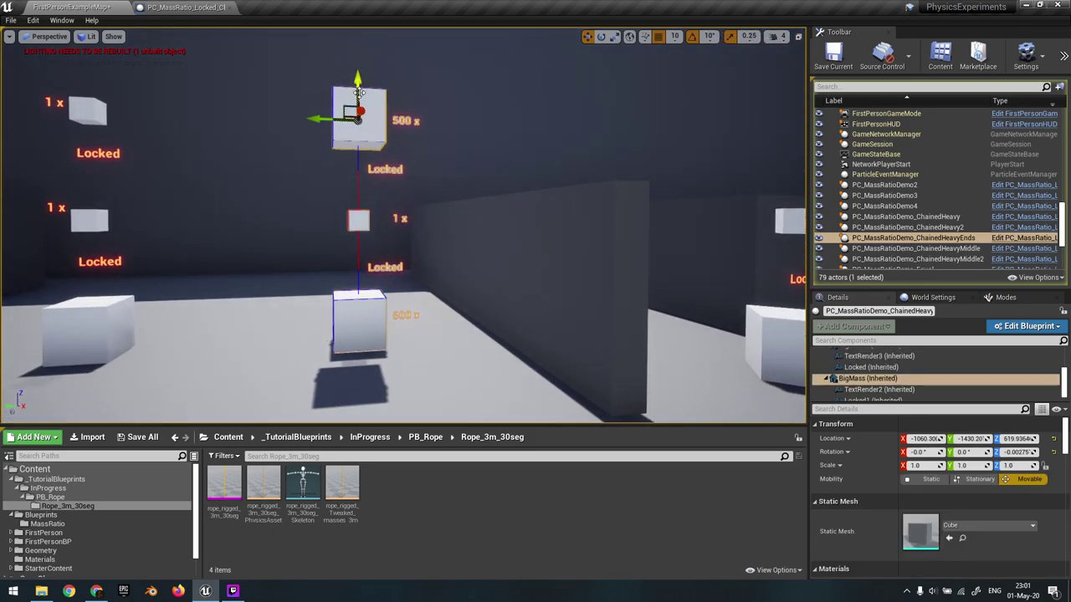
left_click_drag(359, 93, 361, 68)
right_click_drag(378, 109, 357, 94)
key("Escape")
left_click(401, 222)
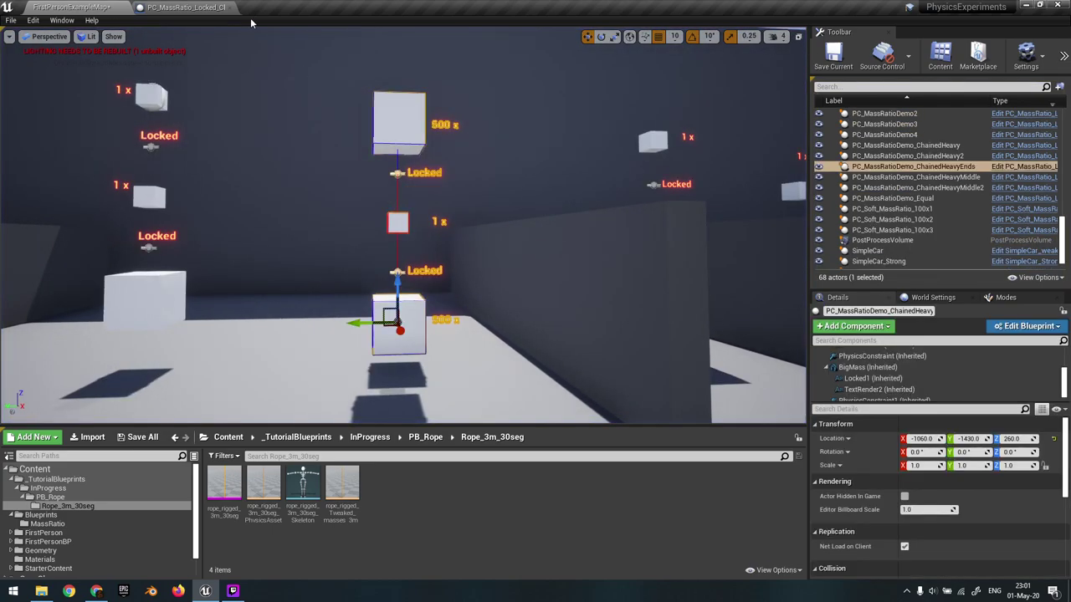
- Set the mass of Mass1 in the heavy-ends blueprint to 1 kg, compile it and return to the level
left_click(191, 8)
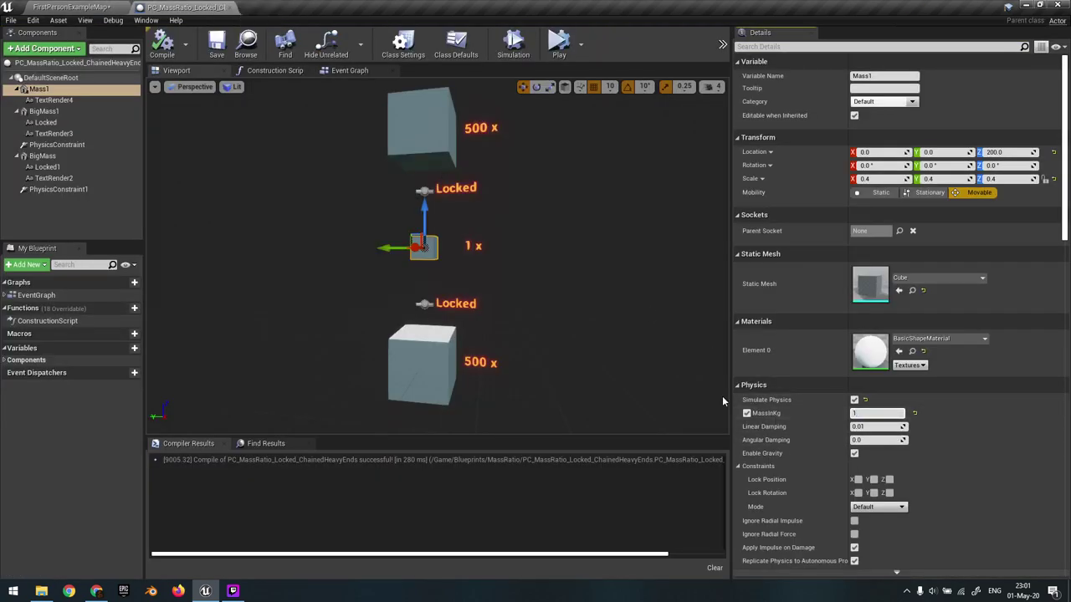
left_click(166, 40)
left_click(98, 8)
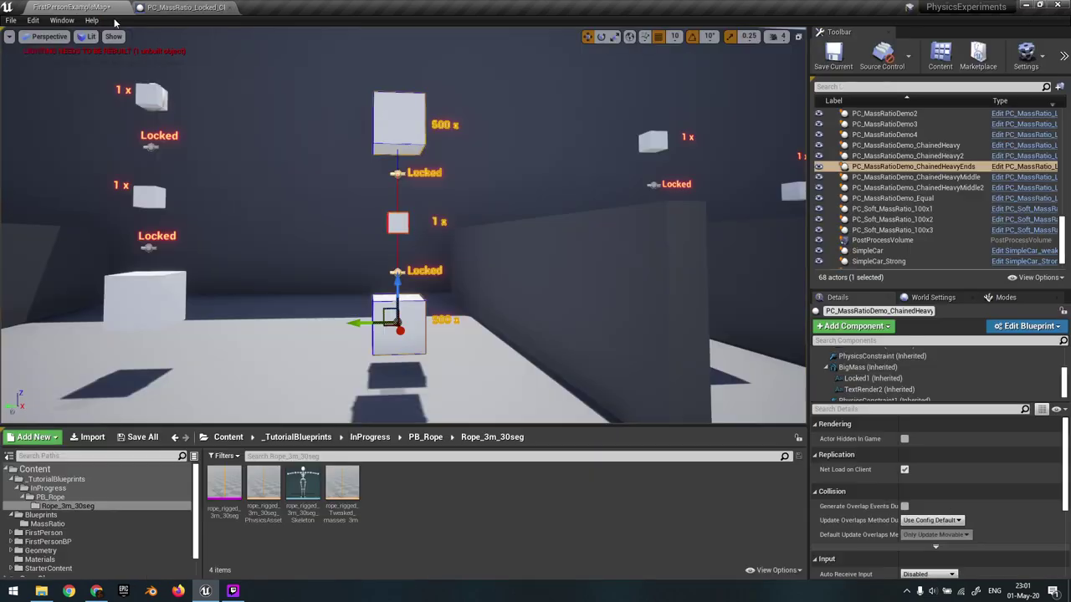
- Select the vertical 1x–500x–1x chain PC_MassRatioDemo_ChainedHeavyMiddle by its 500x cube
key("d")
mouse_move(401, 226)
right_mouse_down()
mouse_move(419, 251)
mouse_move(389, 243)
right_mouse_up()
key("a")
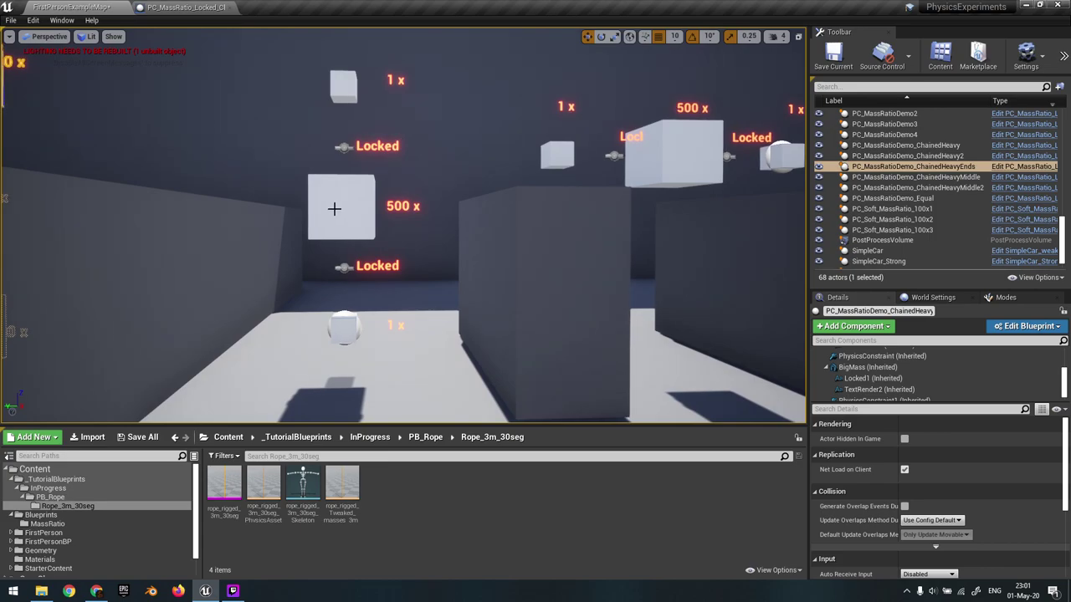
left_click(335, 209)
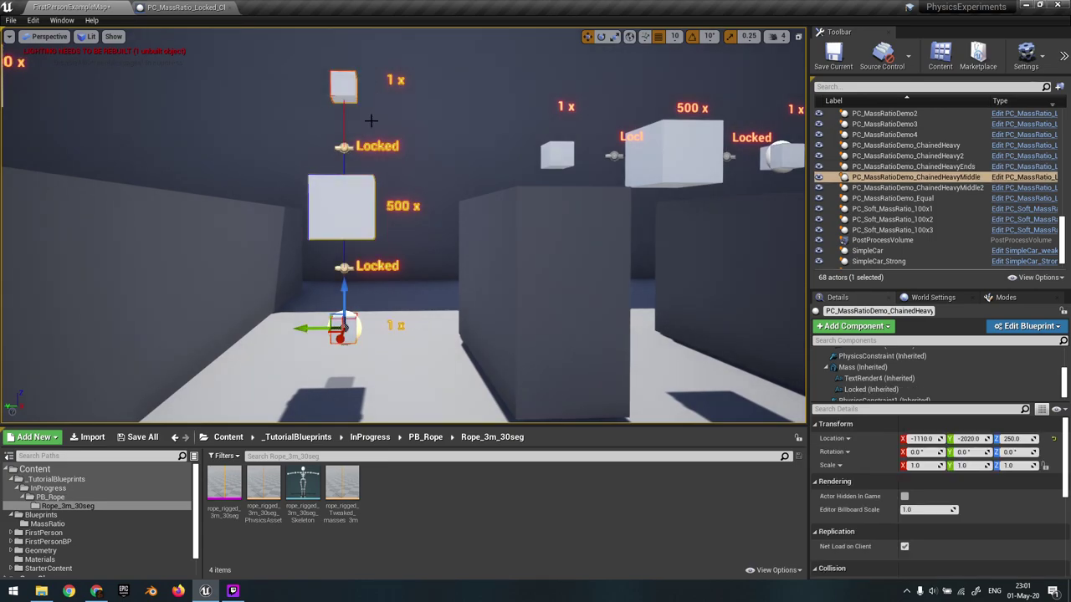
right_click_drag(363, 321, 360, 313)
key("s")
key("w")
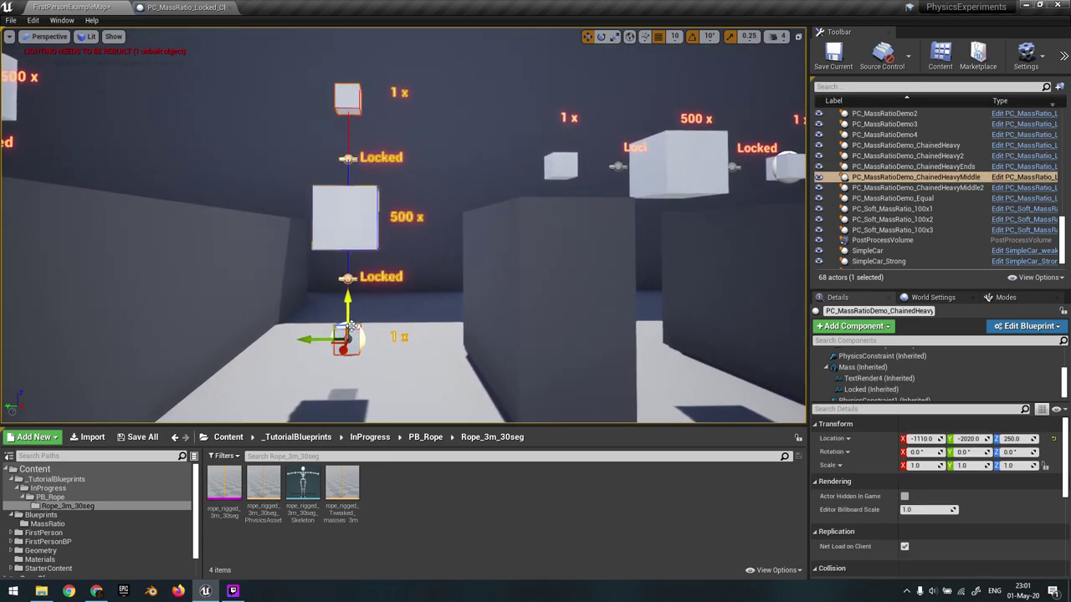
- Simulate the vertical 1x–500x–1x chain twice, stopping the simulation after each run
key("alt+s")
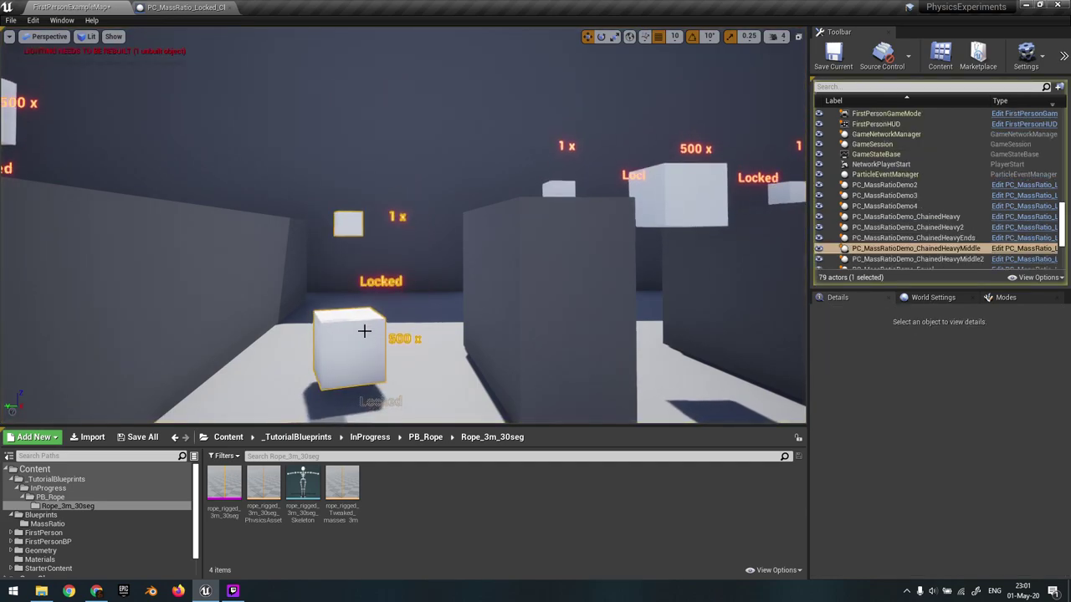
key("Escape")
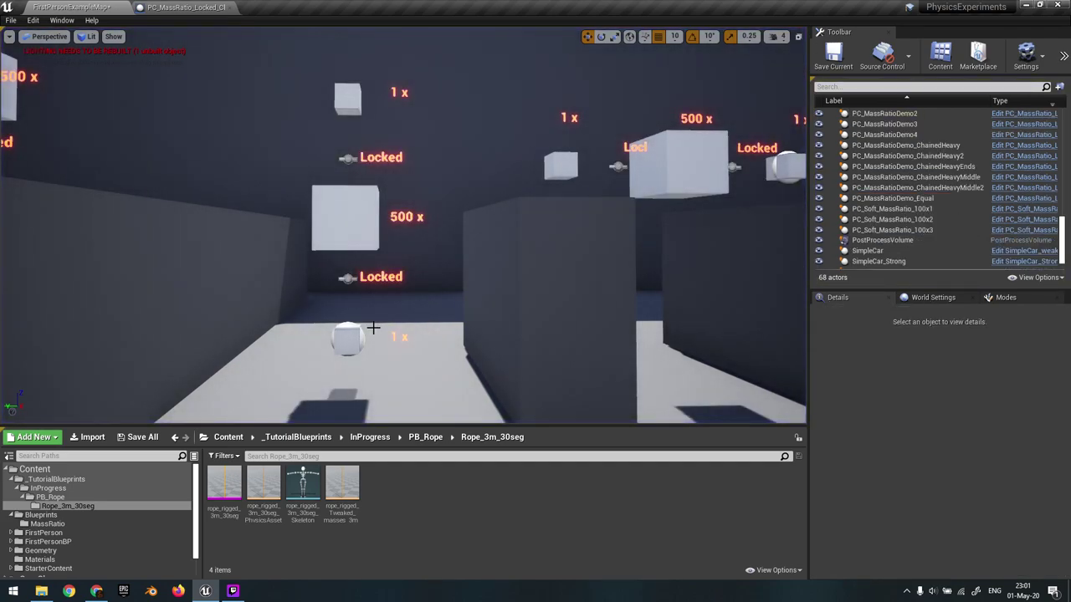
key("alt+s")
mouse_move(396, 360)
right_mouse_down()
mouse_move(385, 373)
mouse_move(396, 361)
mouse_move(397, 381)
right_mouse_up()
key("d")
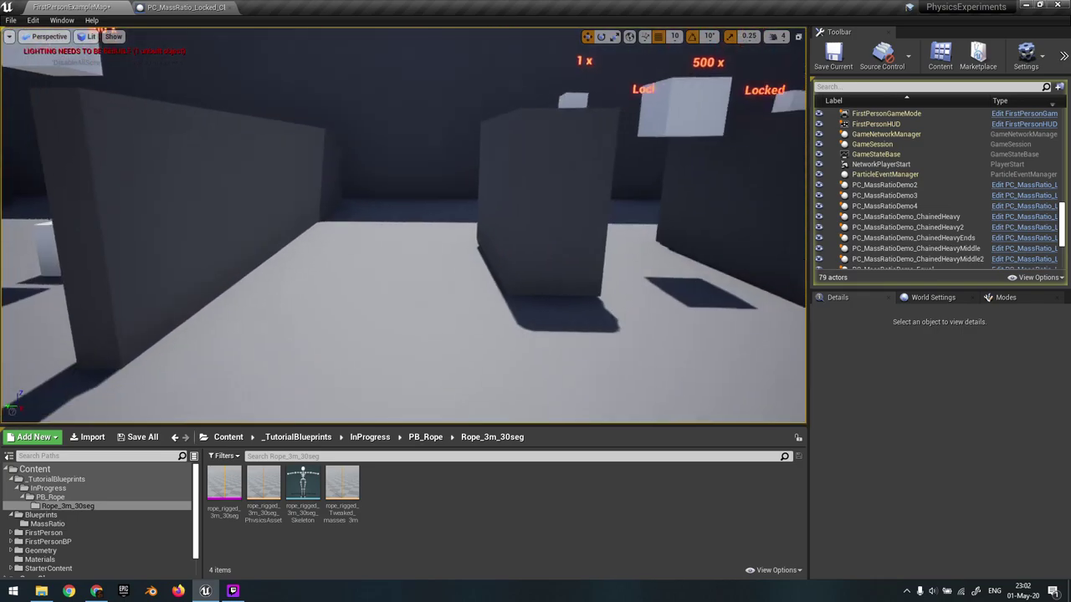
key("Escape")
- Simulate again and examine the vertical chain's 500x cube and lower 1x cube up close, then end the simulation
key("alt+s")
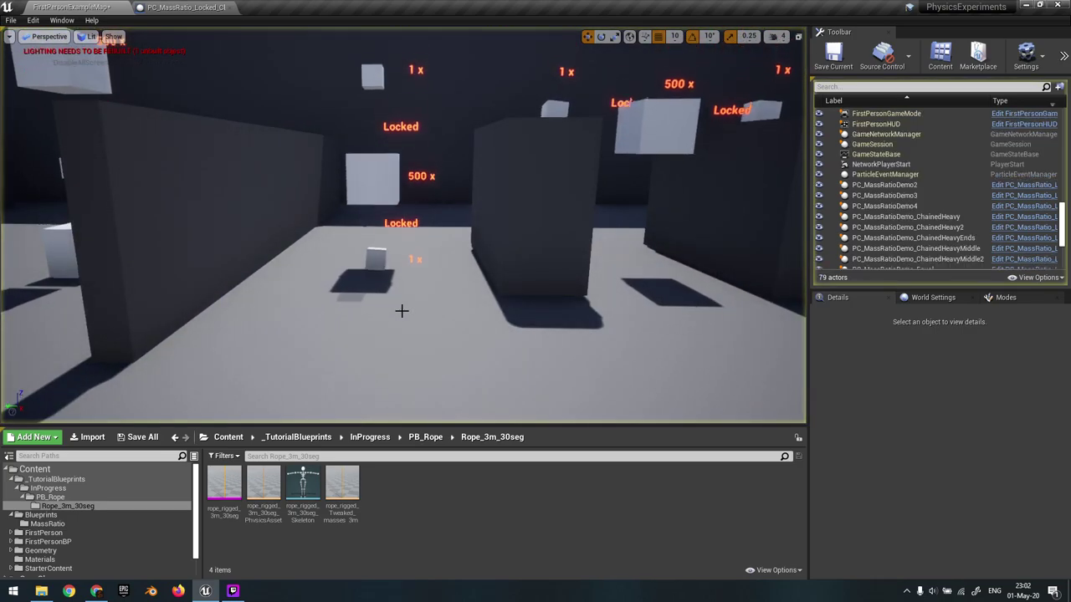
right_click_drag(416, 260, 370, 200)
key("w")
key("d")
key("w")
key("s")
key("q")
key("e")
key("q")
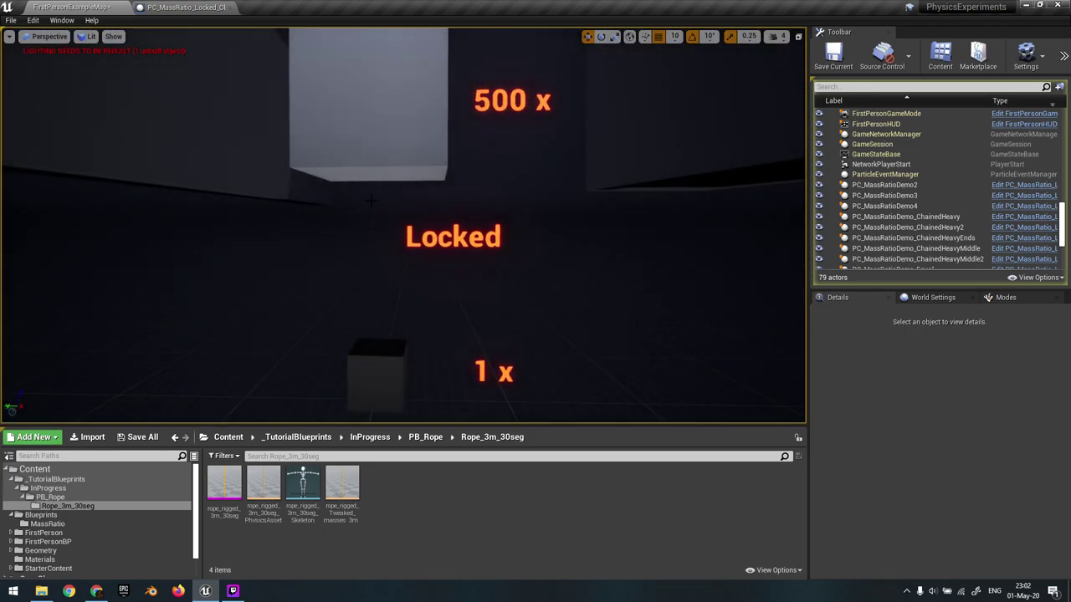
right_click_drag(435, 252, 479, 232)
key("e")
key("Escape")
- Simulate the horizontal 1x–500x–1x chain and watch how its cubes rest on the two dark blocks
key("s")
key("w")
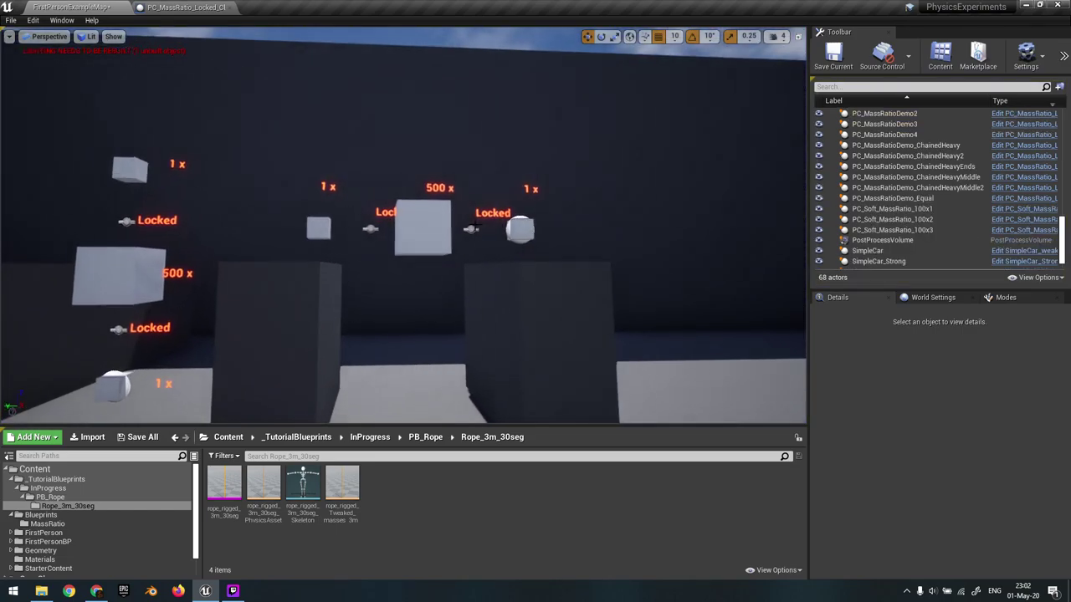
key("alt+s")
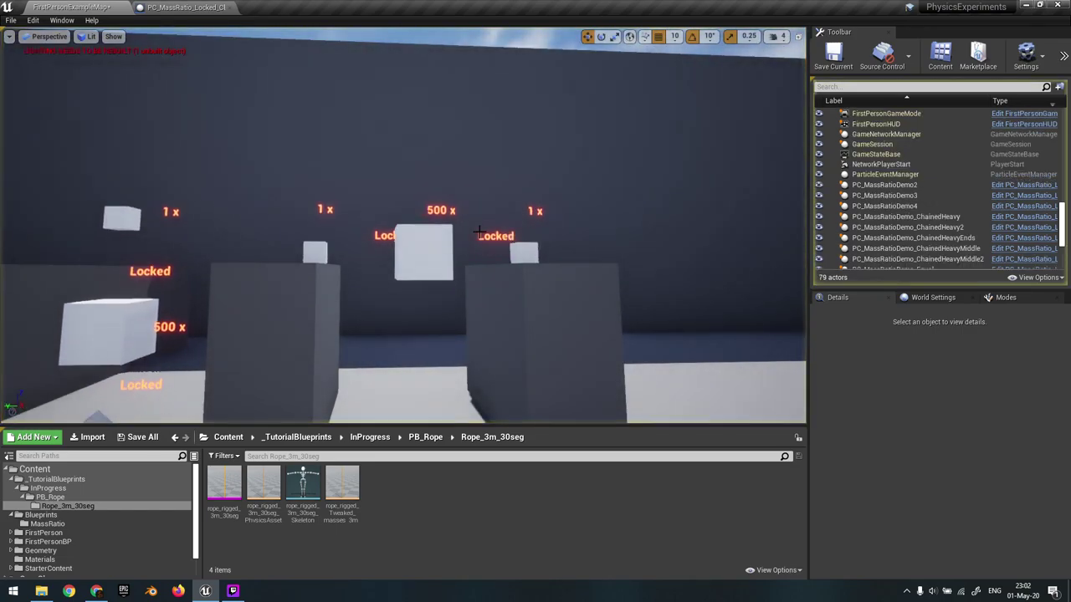
mouse_move(479, 232)
right_mouse_down()
mouse_move(552, 293)
mouse_move(497, 243)
right_mouse_up()
key("e")
right_click_drag(315, 206, 254, 231)
key("w")
right_click_drag(374, 236, 578, 223)
- Select PC_MassRatioDemo_ChainedHeavyMiddle2 in the running simulation and examine its constraint lines from the front
left_click(376, 236)
key("w")
left_click(427, 233)
key("w")
right_click_drag(469, 258, 669, 291)
key("s")
key("w")
right_click_drag(195, 237, 198, 236)
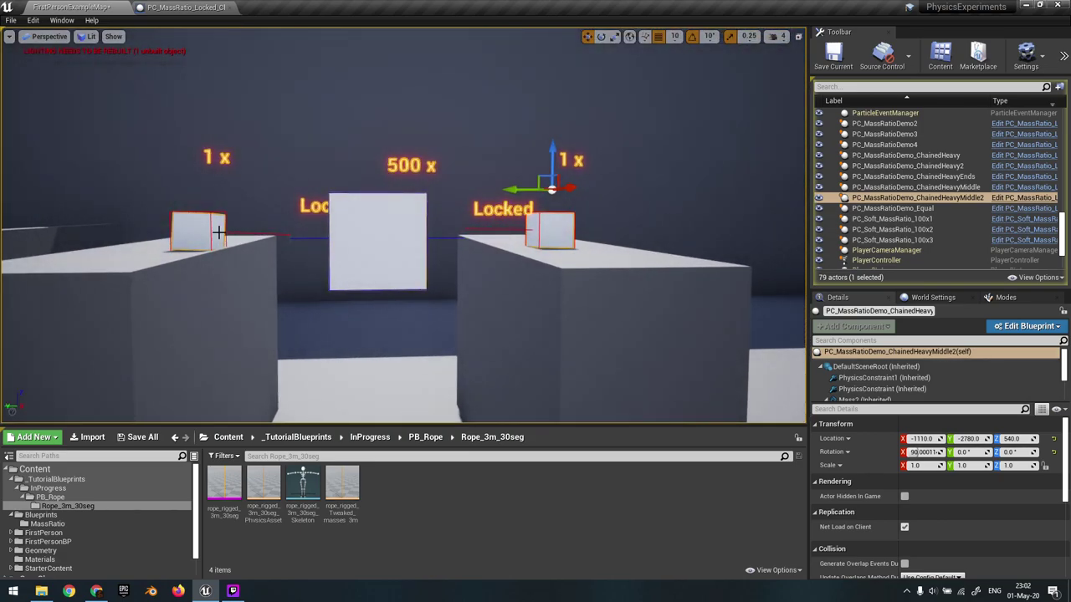
- Examine the locked constraint between the horizontal chain's 1x and 500x cubes up close, then stop the simulation
key("w")
right_click_drag(405, 261, 366, 269)
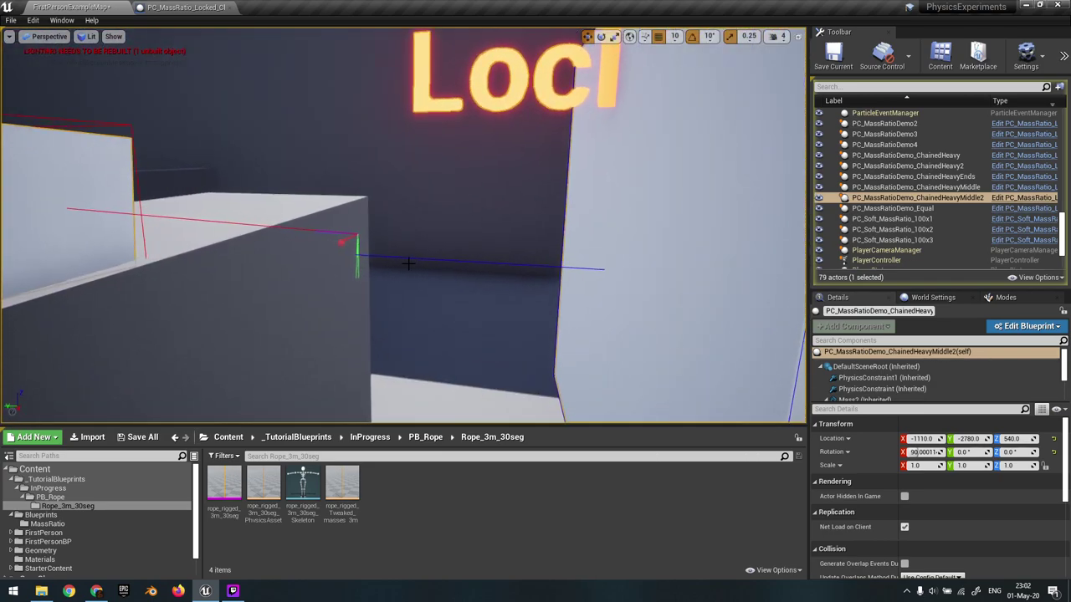
right_click_drag(548, 244, 514, 270)
key("s")
key("w")
right_click_drag(401, 256, 555, 254)
key("s")
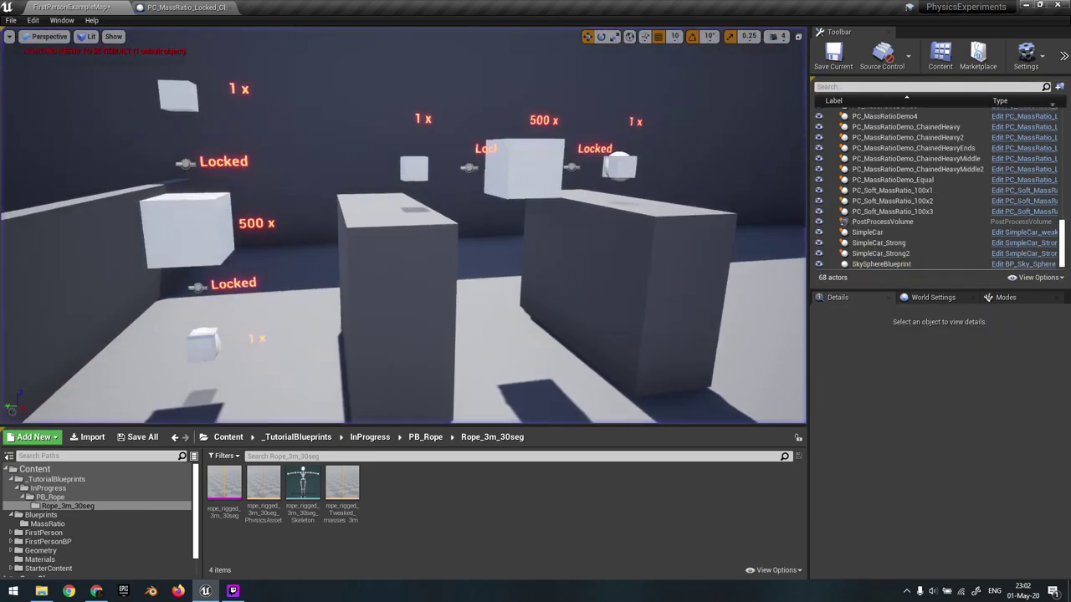
- Simulate the equal 1x–1x locked pair beside the loose 1000x and 100x cubes, and stop the simulation
right_click_drag(401, 226, 326, 226)
key("w")
right_click_drag(516, 229, 515, 229)
key("s")
key("w")
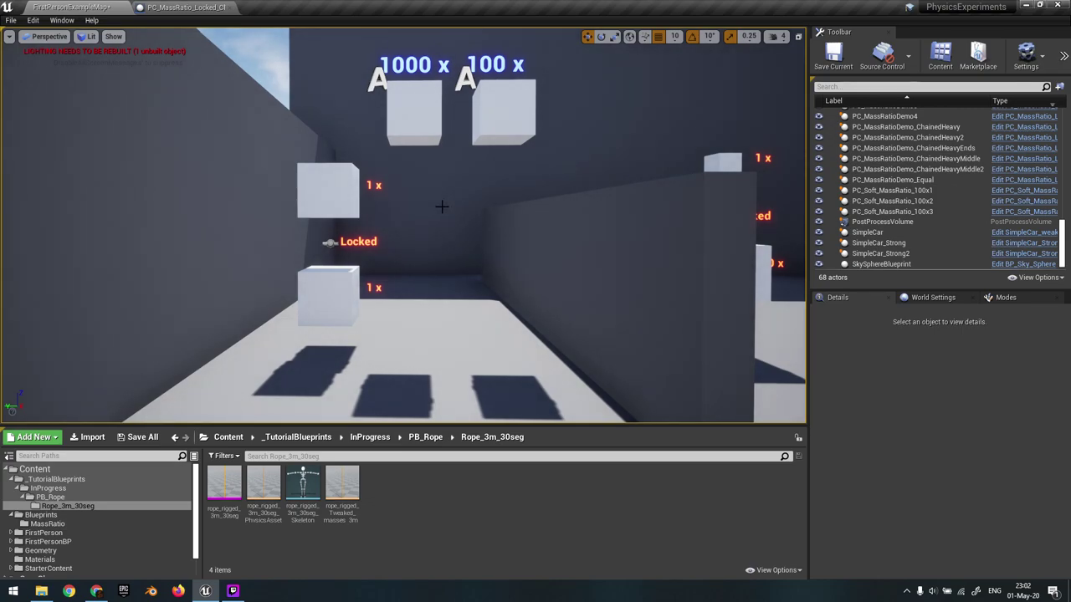
right_click_drag(402, 226, 354, 232)
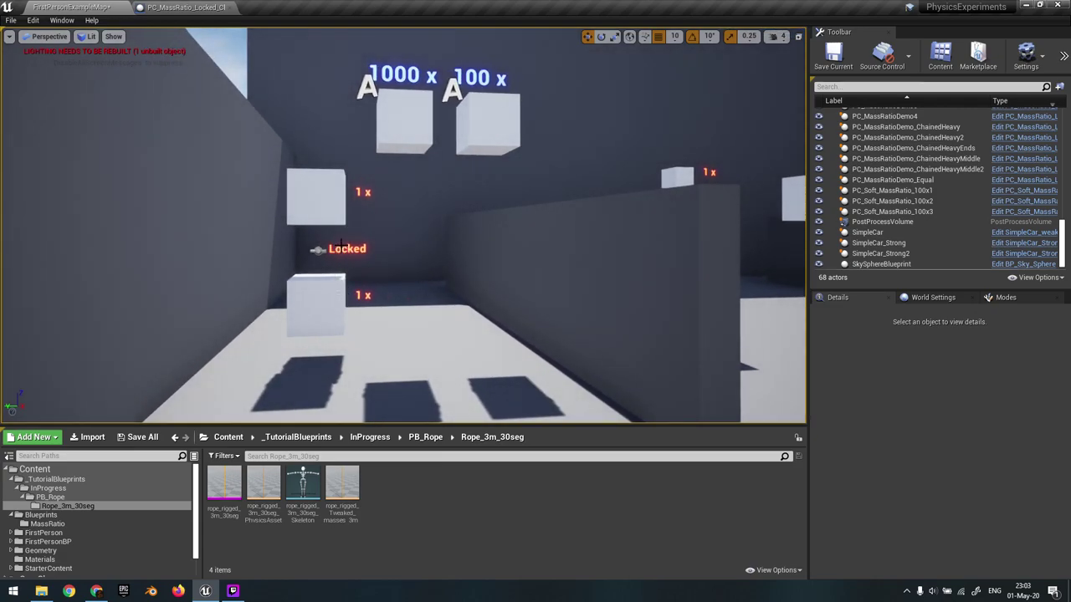
right_click_drag(343, 248, 334, 244)
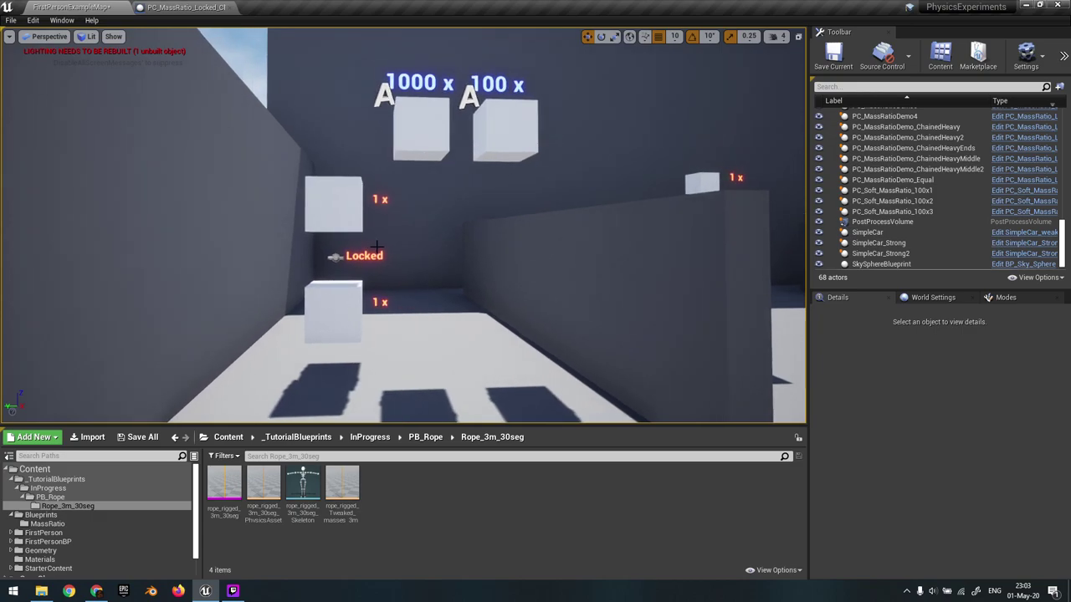
key("alt+s")
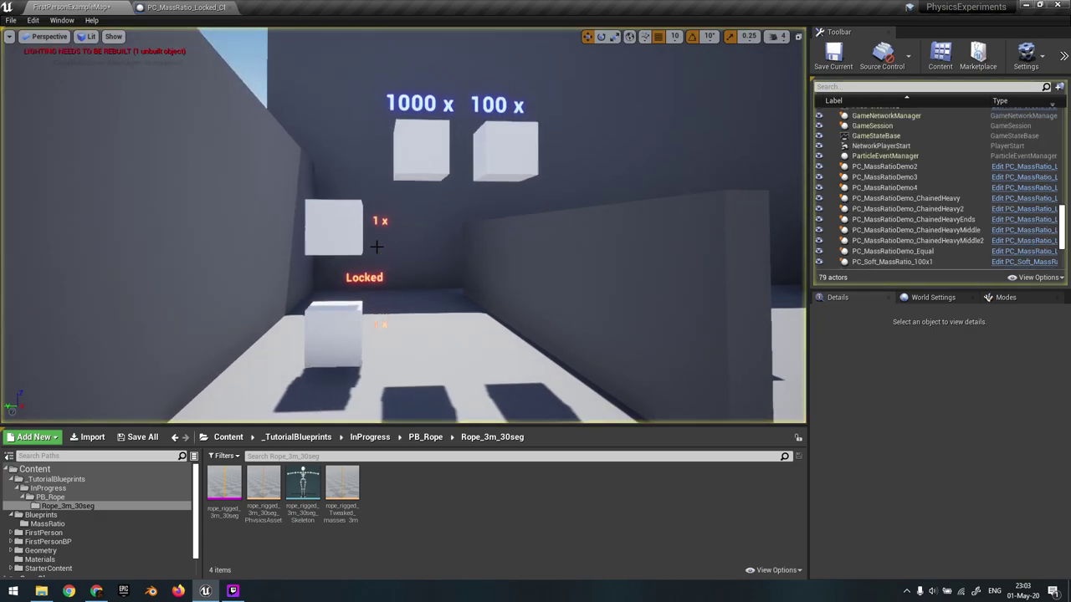
right_click_drag(422, 289, 413, 318)
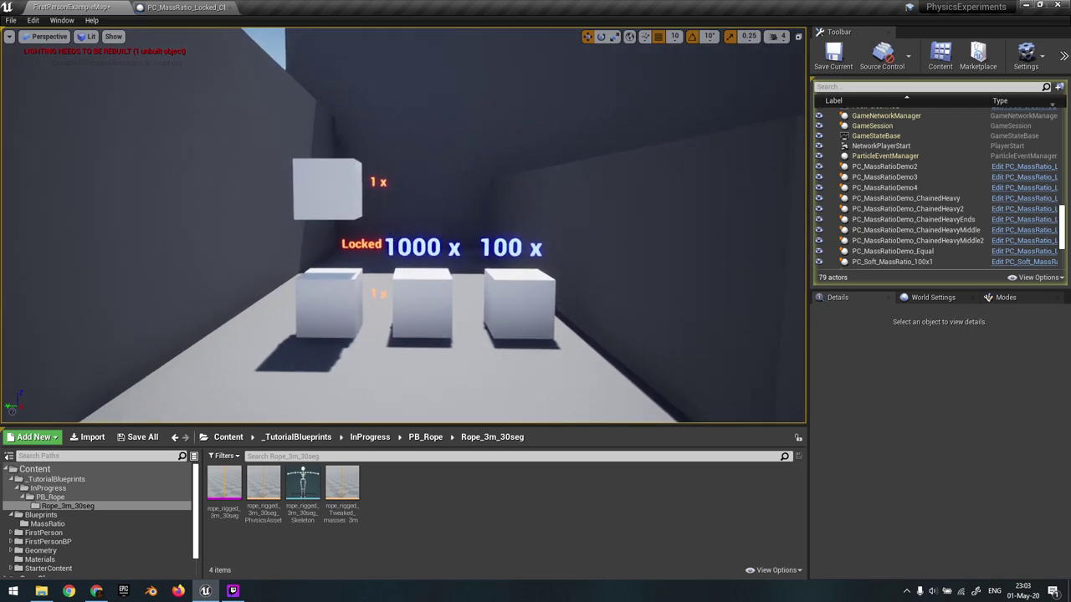
key("Escape")
- Move the loose 100x cube (Cube3) along the Y axis until it sits directly above the 1x–1x locked pair
right_click_drag(444, 189, 363, 129)
left_click(400, 161)
mouse_move(489, 154)
right_mouse_down()
mouse_move(470, 154)
mouse_move(477, 167)
right_mouse_up()
key("s")
left_click(479, 159)
key("w")
left_click_drag(481, 171, 362, 169)
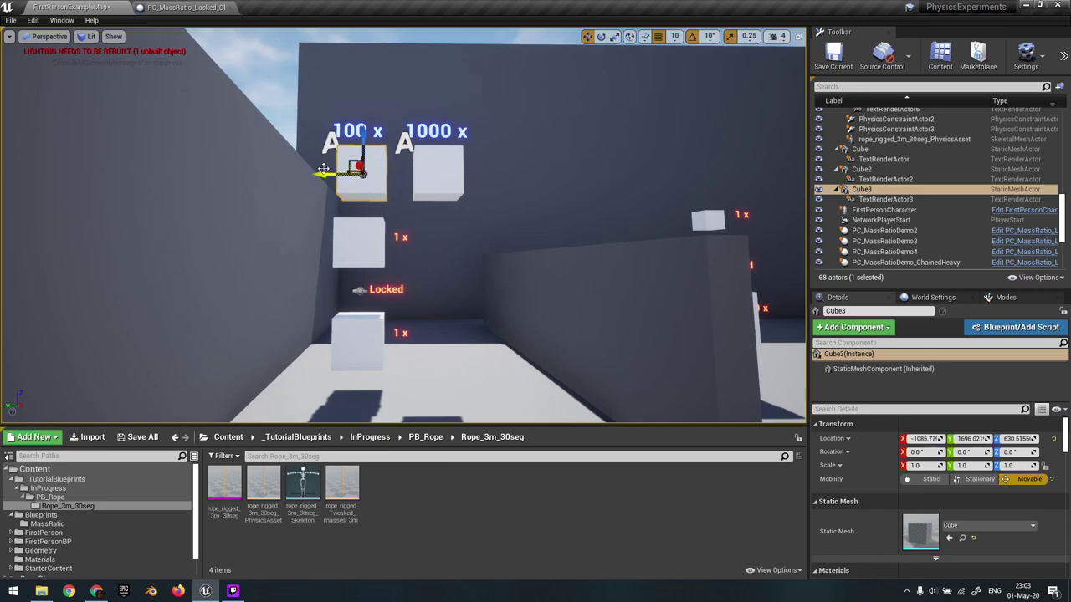
- Simulate dropping the 100x cube onto the 1x–1x locked pair, and stop the simulation
key("alt+s")
mouse_move(450, 262)
right_mouse_down()
mouse_move(439, 266)
mouse_move(450, 261)
right_mouse_up()
key("w")
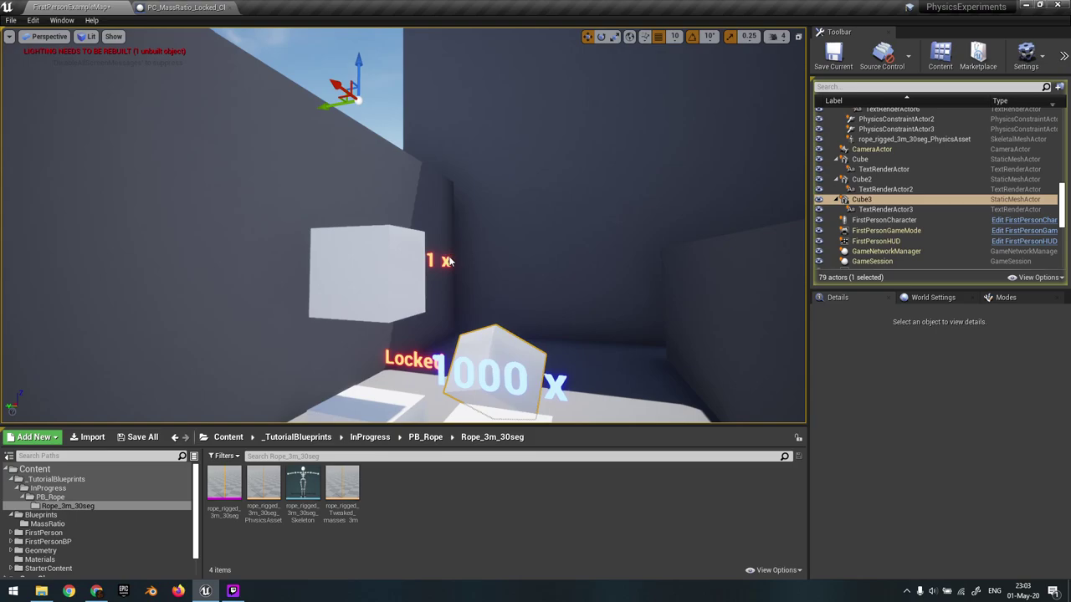
key("Escape")
key("s")
mouse_move(795, 350)
right_mouse_down()
mouse_move(801, 402)
mouse_move(778, 368)
mouse_move(809, 350)
right_mouse_up()
key("w")
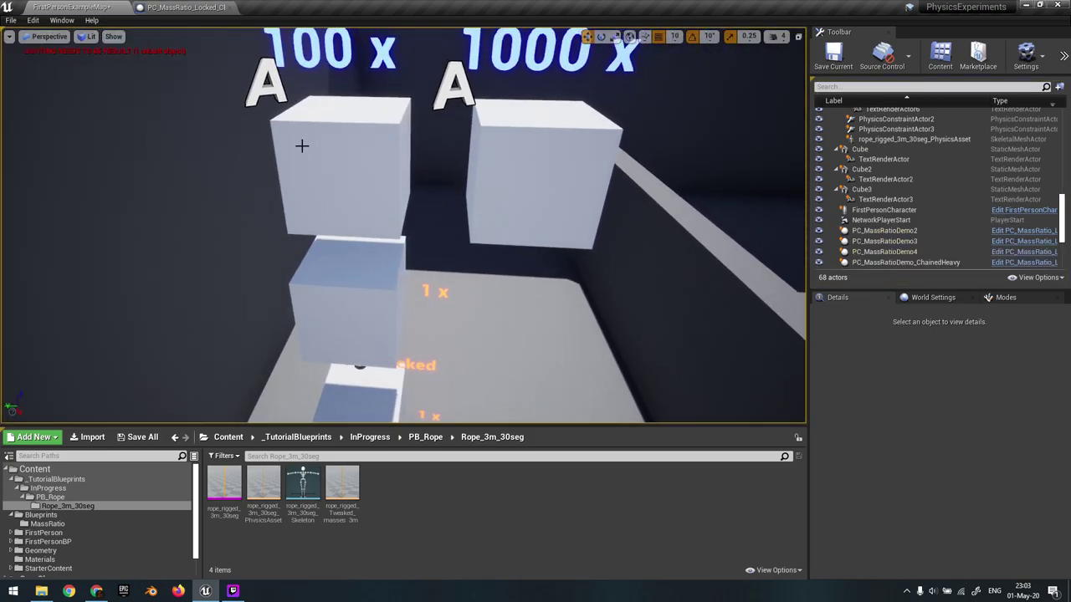
- Shift the loose 100x cube (Cube3) slightly along the Y axis above the 1x–1x locked pair and run a short drop simulation
left_click(319, 172)
left_click_drag(321, 163, 312, 161)
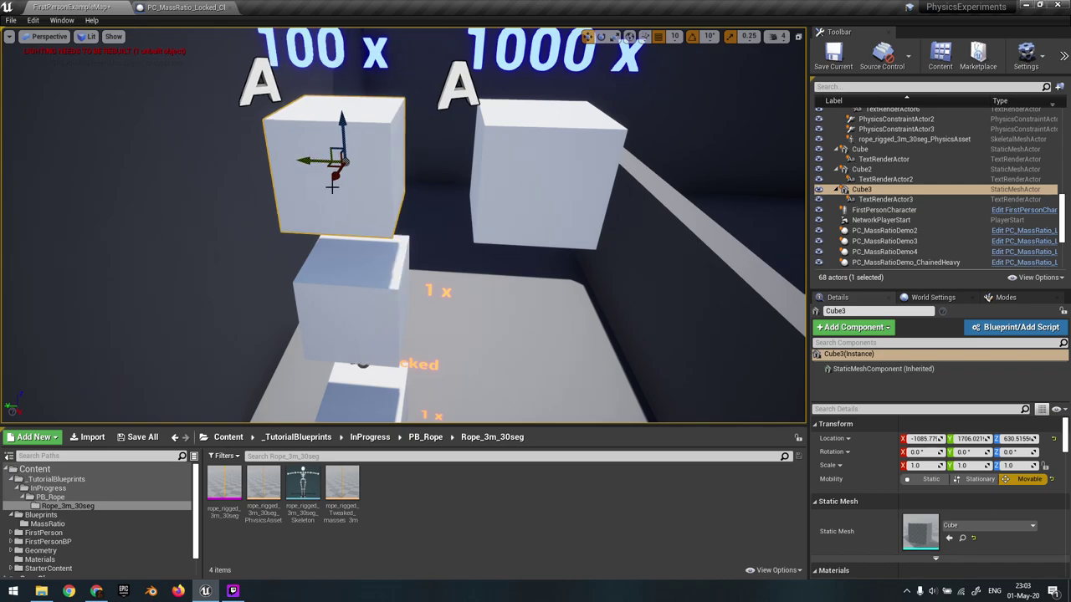
key("alt+s")
key("s")
right_click_drag(327, 186, 343, 168)
key("w")
key("Escape")
- Lower the loose 100x cube to about Z 590.5, just above the 1x–1x locked pair, and simulate the drop
key("s")
left_click(316, 186)
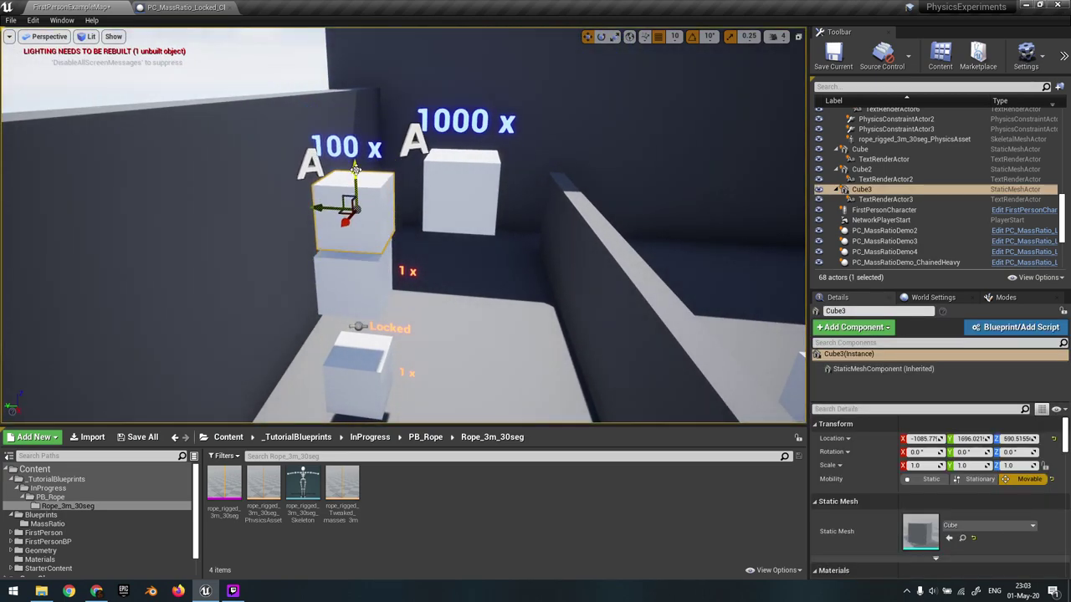
key("alt+s")
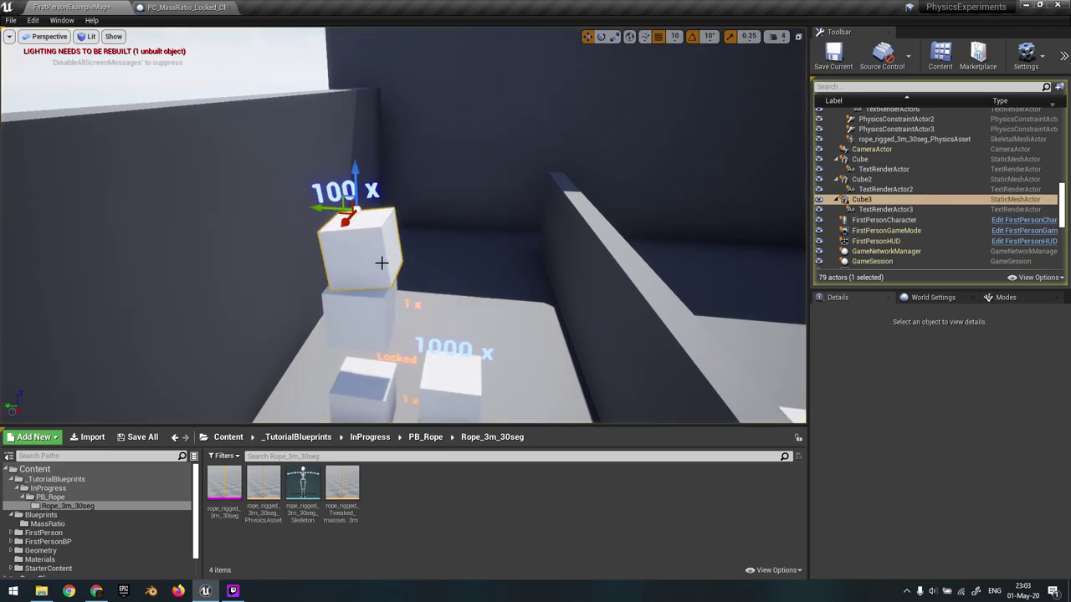
key("w")
right_click_drag(389, 296, 345, 274)
key("w")
key("s")
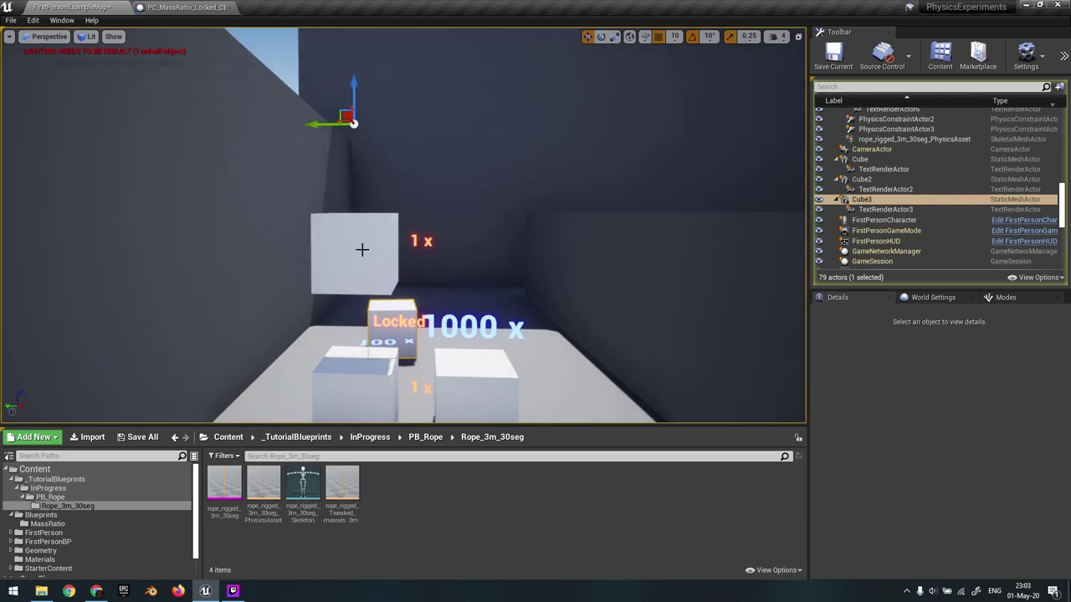
- Select the 1x–1x locked pair (PC_MassRatioDemo_Equal) in the running simulation, examine its locked constraint, and stop the simulation
left_click(362, 249)
key("s")
mouse_move(382, 256)
right_mouse_down()
mouse_move(382, 286)
mouse_move(382, 274)
right_mouse_up()
key("w")
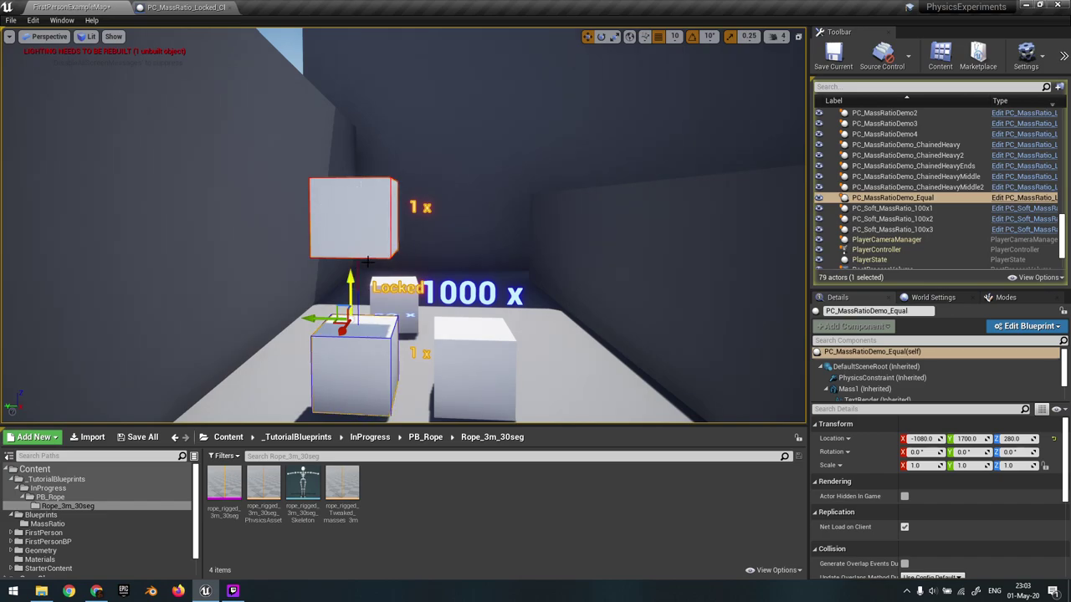
right_click_drag(372, 379, 372, 409)
key("s")
key("w")
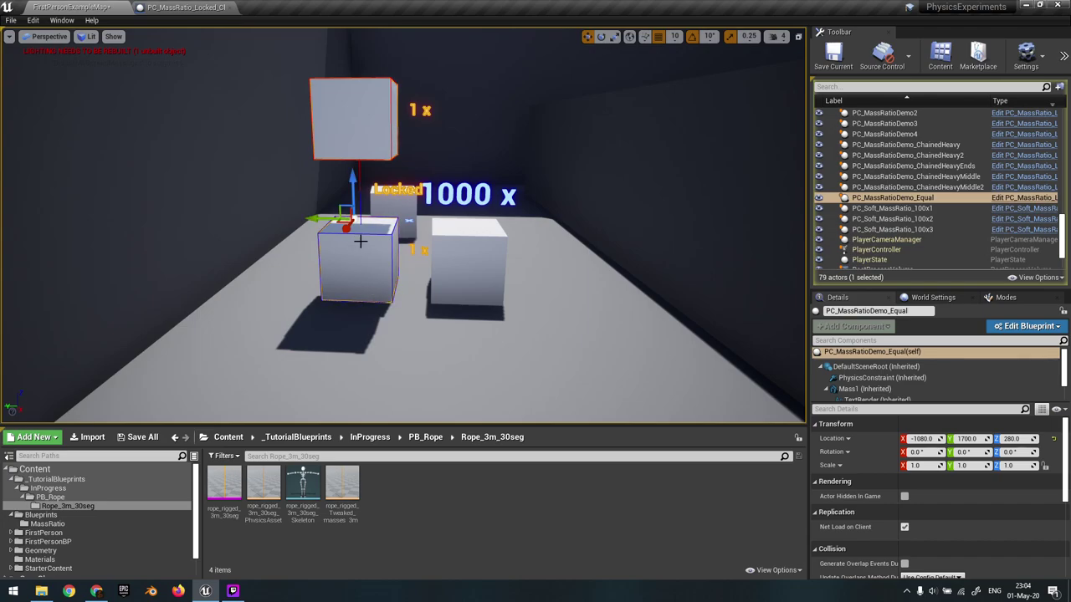
right_click_drag(360, 148, 360, 128)
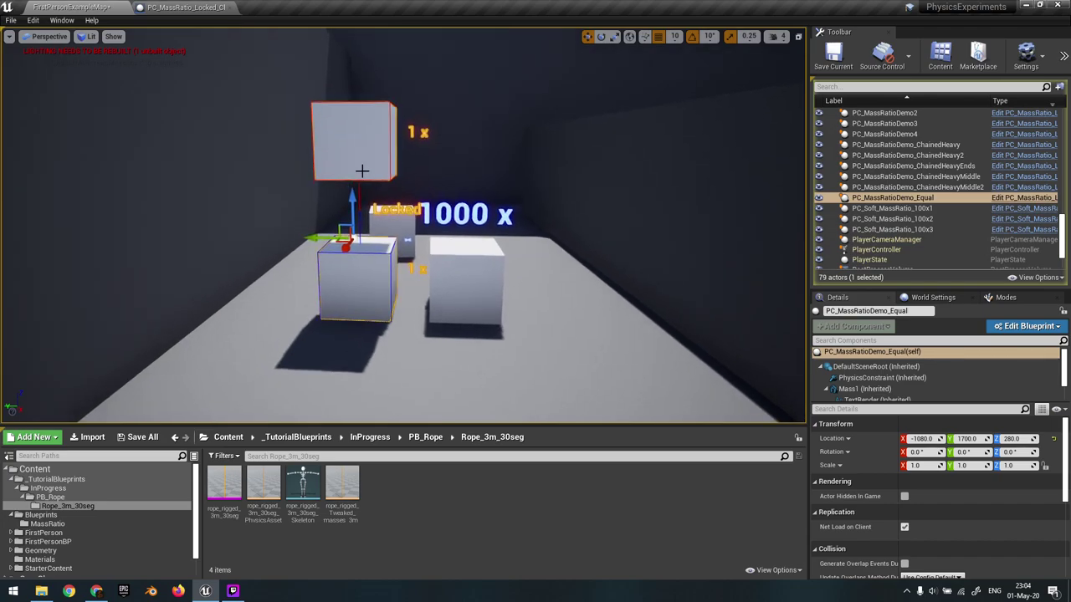
right_click_drag(363, 275, 336, 207)
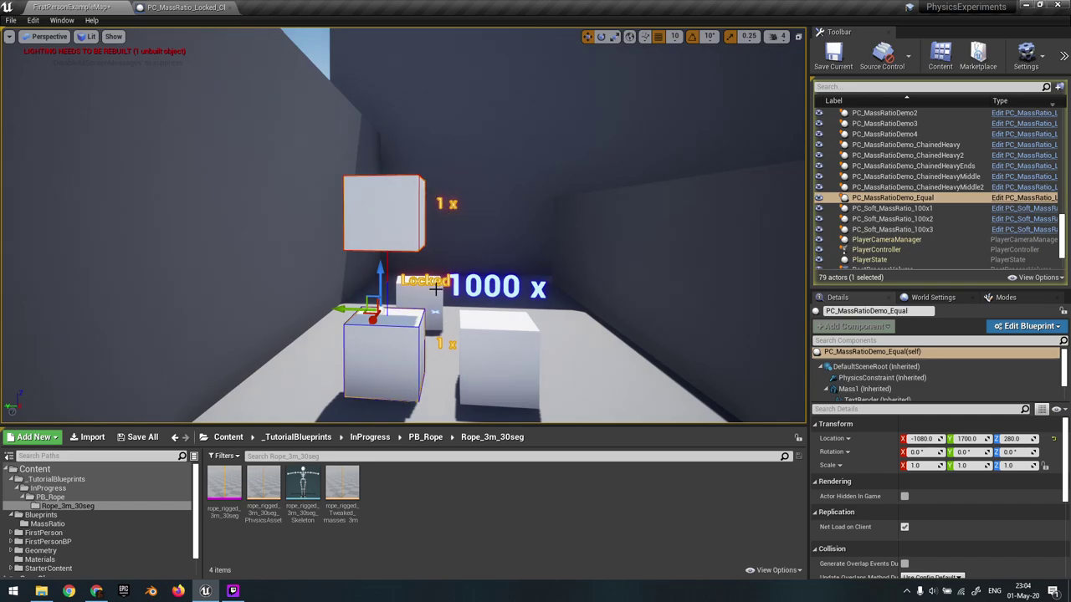
key("Escape")
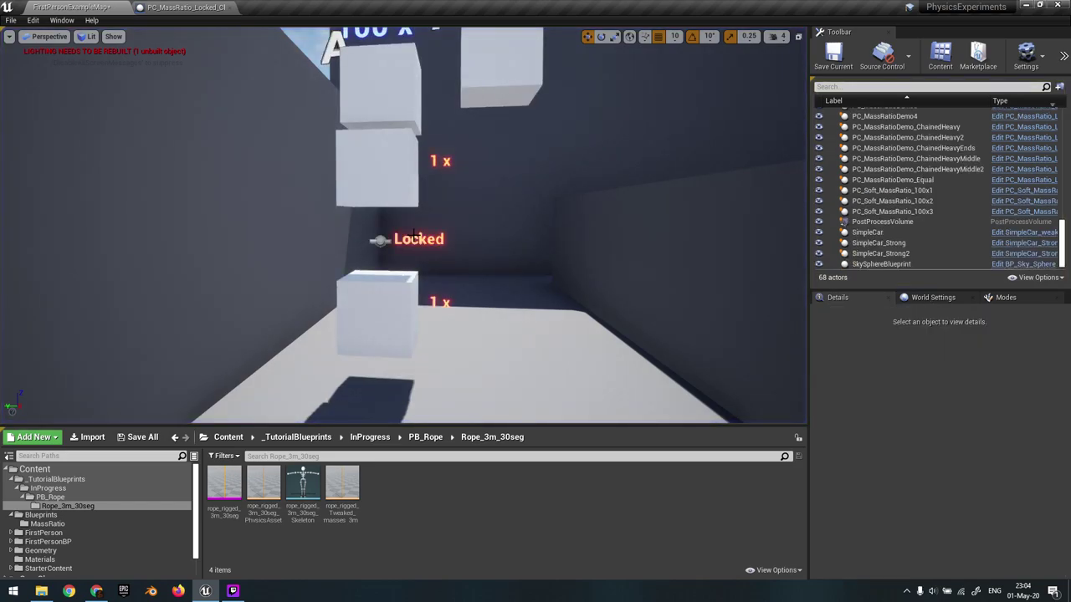
- Repeat the simulation of the 100x cube dropping onto the 1x–1x locked pair twice, and stop it
key("alt+s")
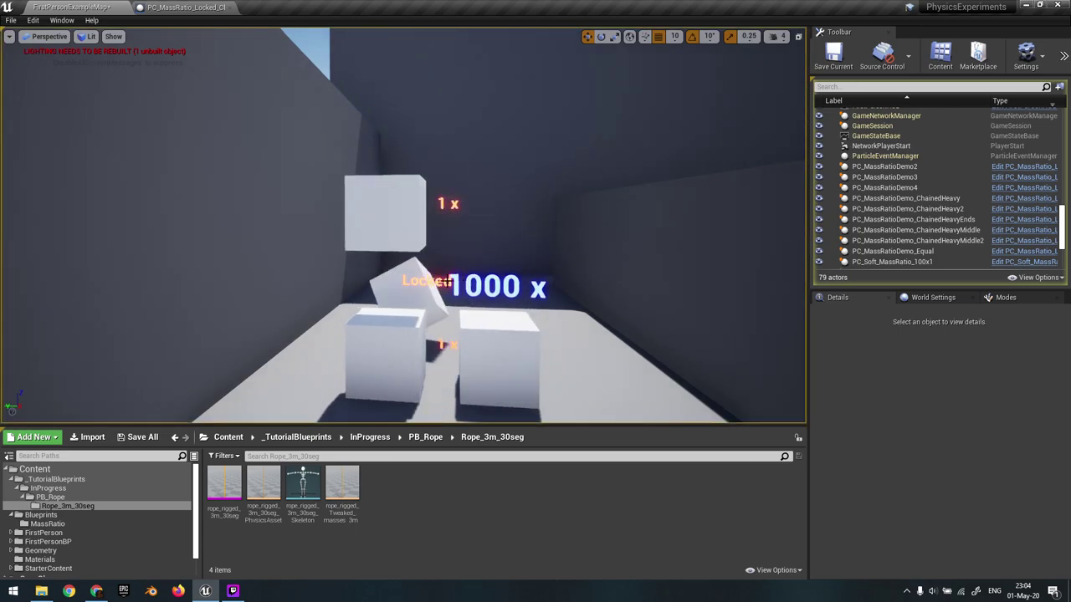
key("Escape")
key("alt+s")
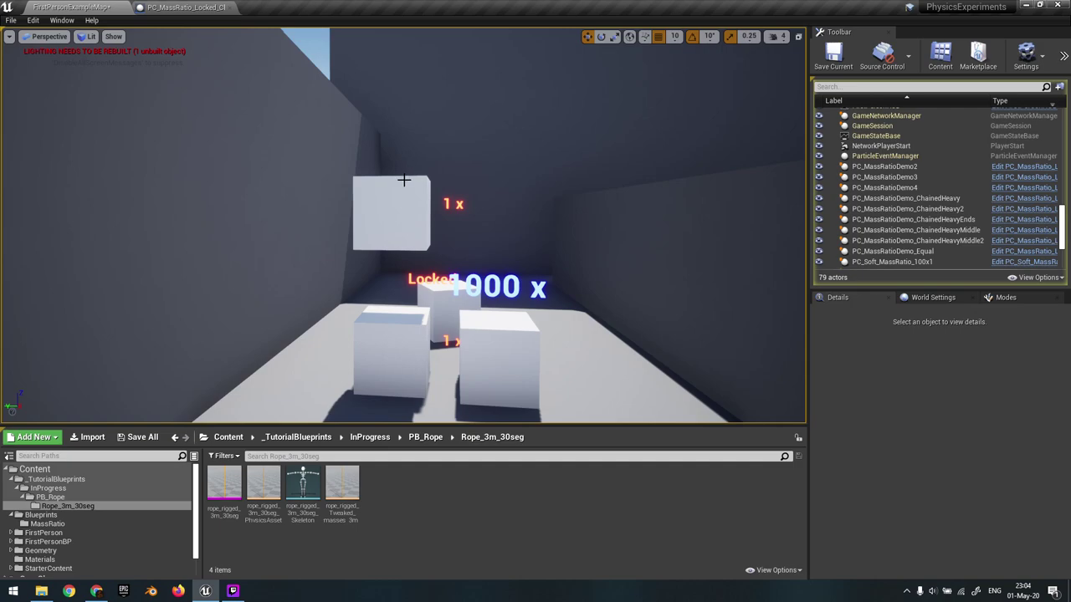
right_click_drag(409, 195, 410, 178)
key("s")
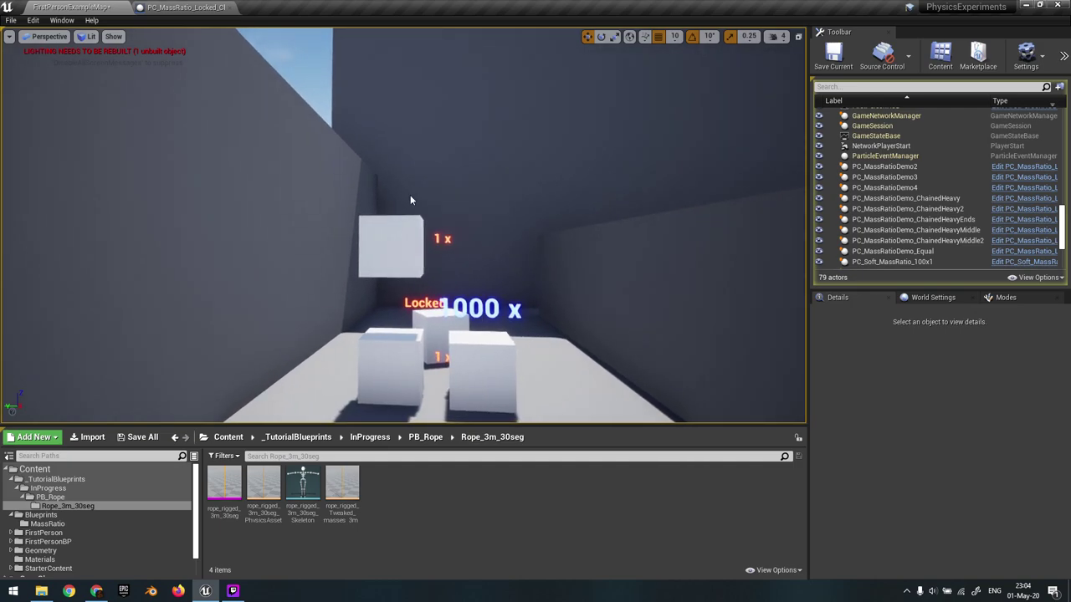
key("Escape")
- Examine the starting arrangement of the loose 100x cube above the 1x–1x locked pair, selecting each in turn
left_click(407, 176)
scroll(401, 189, "up", 3)
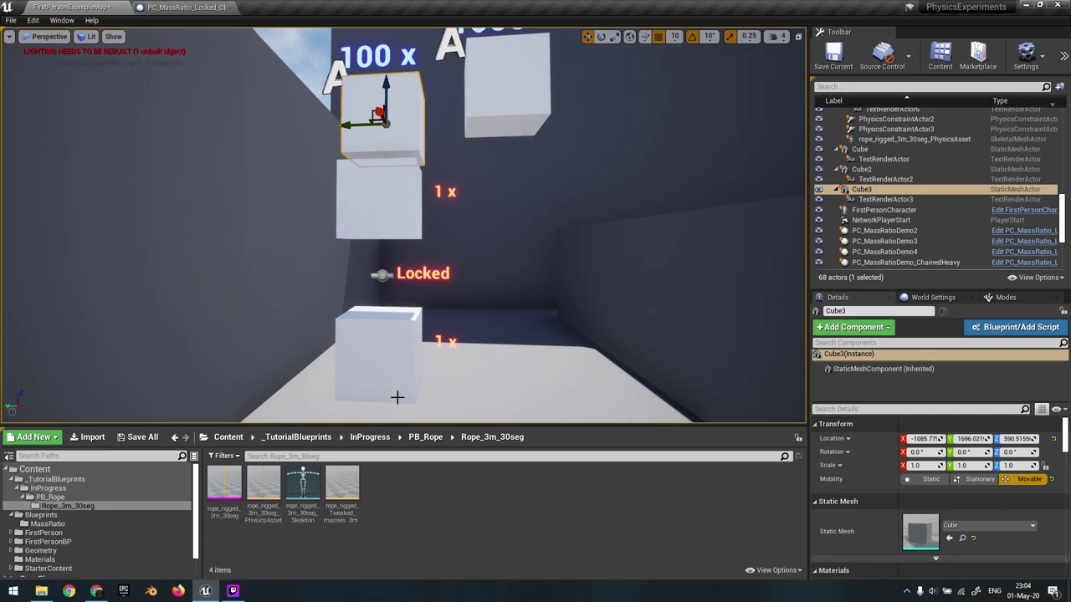
key("s")
right_click_drag(394, 324, 394, 301)
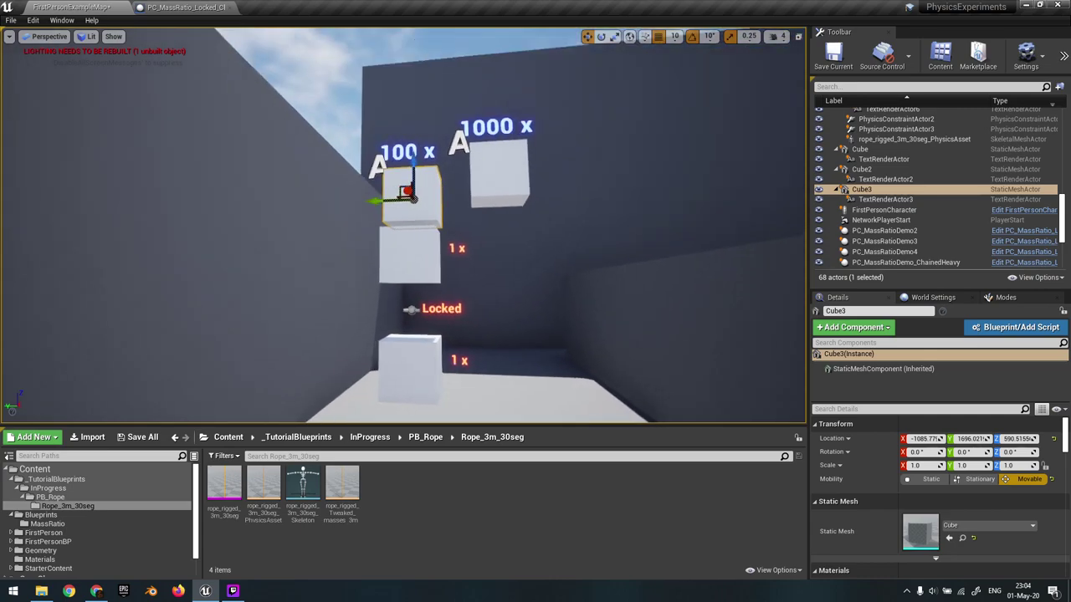
key("Escape")
key("w")
mouse_move(409, 213)
right_mouse_down()
mouse_move(398, 322)
mouse_move(405, 225)
right_mouse_up()
key("s")
key("w")
left_click(397, 257)
key("s")
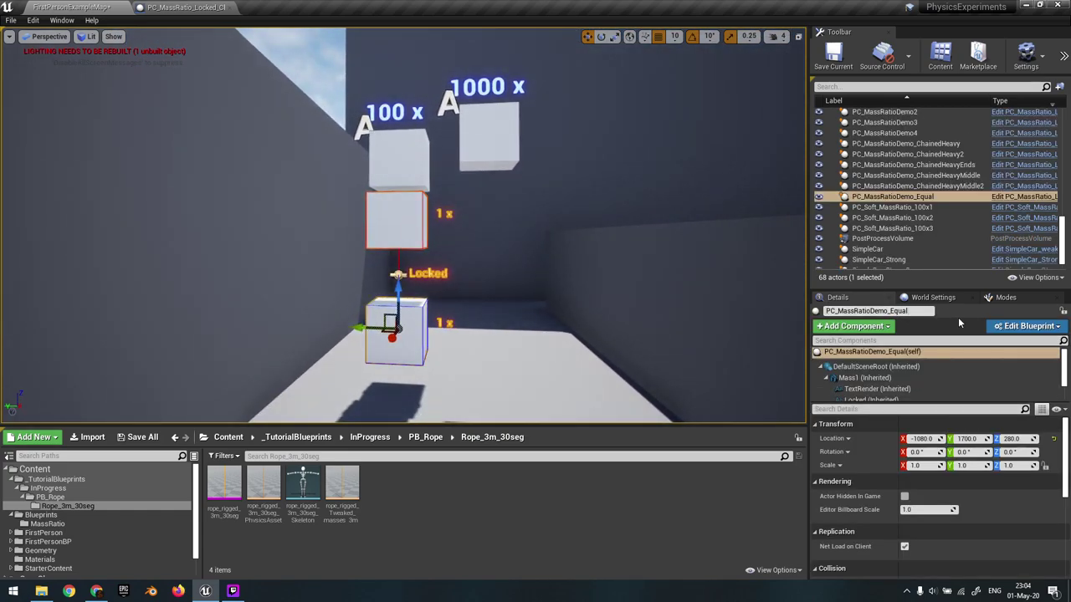
- Move the loose 100x cube (Cube3) along the Y axis to about 936, above the locked pair with the 1x cube on top
key("s")
right_click_drag(376, 184, 510, 221)
key("d")
key("w")
left_click(59, 144)
right_click_drag(64, 142, 30, 142)
left_click_drag(406, 152, 404, 151)
right_click_drag(311, 239, 407, 248)
right_click_drag(129, 238, 136, 239)
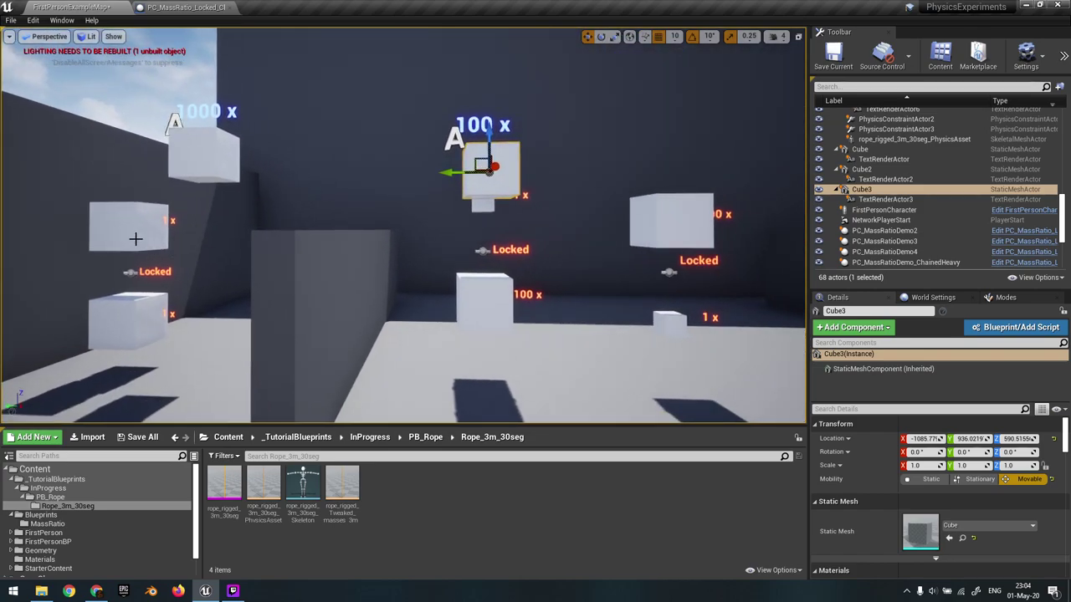
- Lower the locked pair with the 100x cube on top (PC_MassRatioDemo3) close to the floor, at about Z 400.2
key("d")
right_click_drag(590, 241, 523, 229)
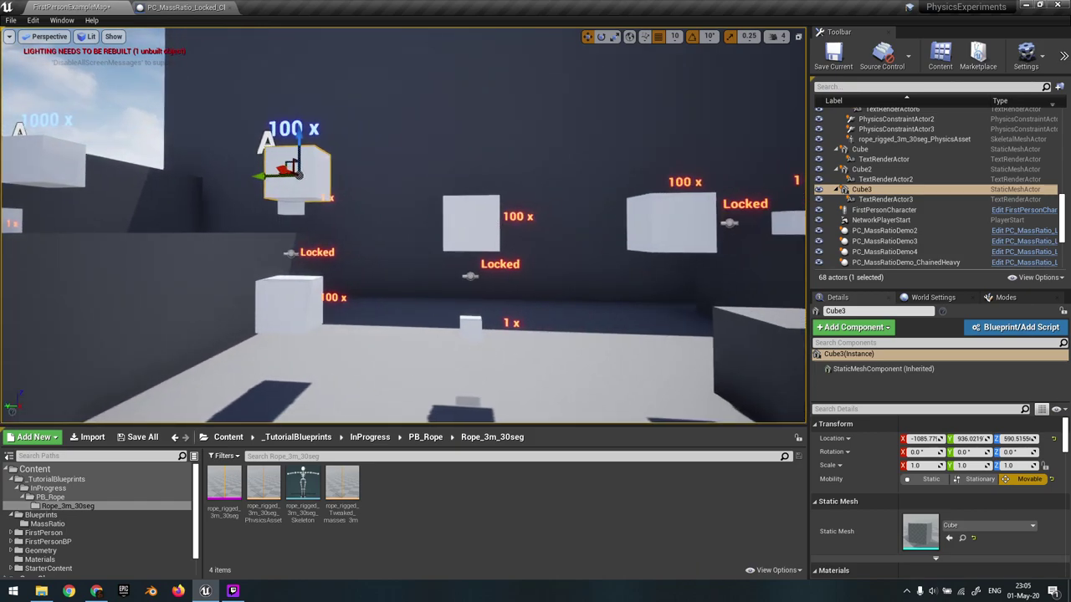
left_click(483, 228)
key("End")
left_click_drag(471, 348, 480, 229)
- Move the loose 100x cube directly above the 100x-over-1x locked pair, at about Y 586 and Z 510.5
left_click(295, 175)
left_click_drag(261, 177, 420, 197)
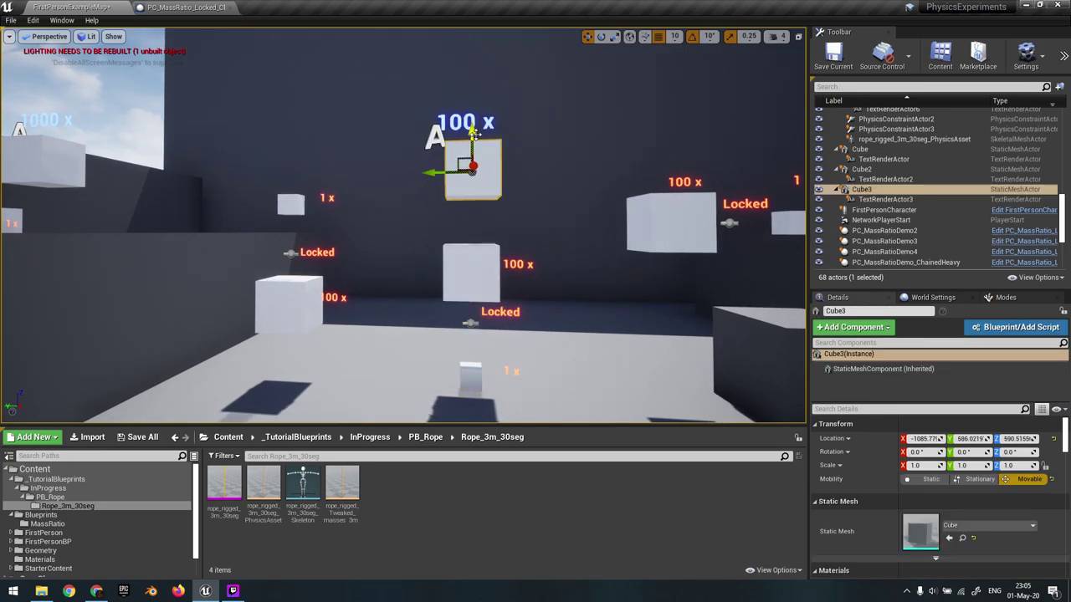
left_click_drag(474, 134, 482, 169)
- Simulate the loose 100x cube landing on the 100x-over-1x locked pair, and stop the simulation
key("w")
right_click_drag(489, 256, 528, 294)
key("alt+s")
key("s")
key("w")
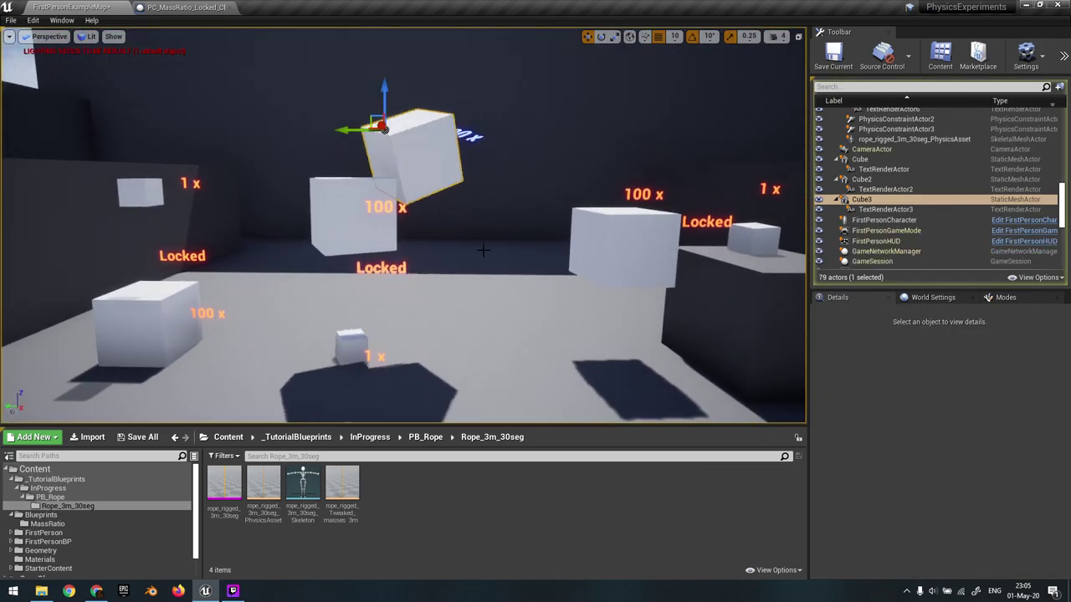
key("Escape")
- Examine the stack of the loose 100x cube over the 100x–1x locked pair, including the small cube at its base
mouse_move(400, 240)
right_mouse_down()
mouse_move(403, 261)
mouse_move(388, 258)
mouse_move(393, 250)
right_mouse_up()
key("w")
key("s")
key("w")
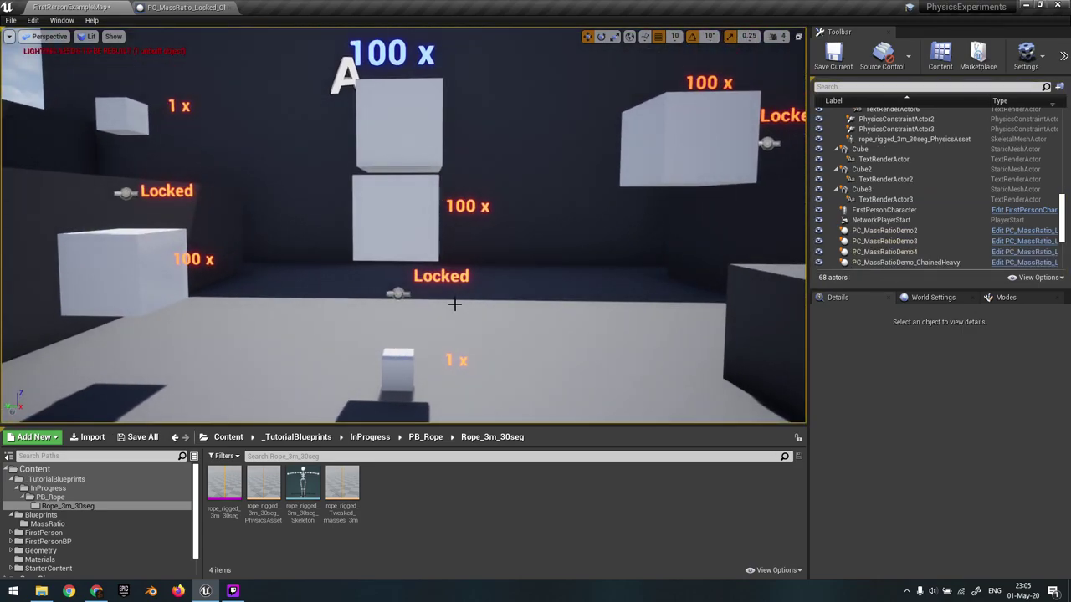
right_click_drag(425, 219, 392, 210)
key("w")
key("s")
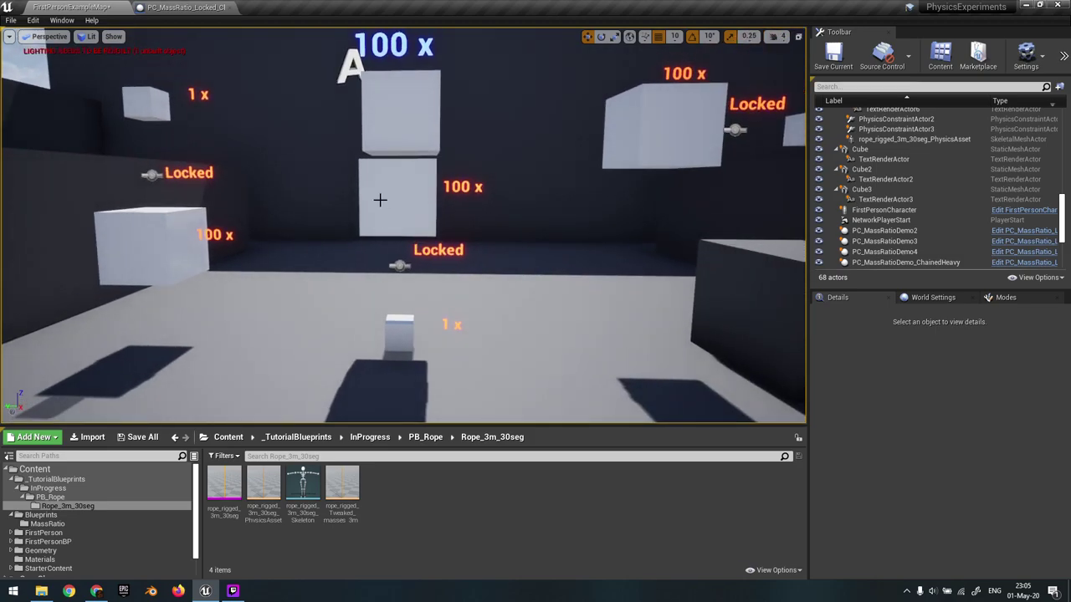
right_click_drag(438, 192, 450, 192)
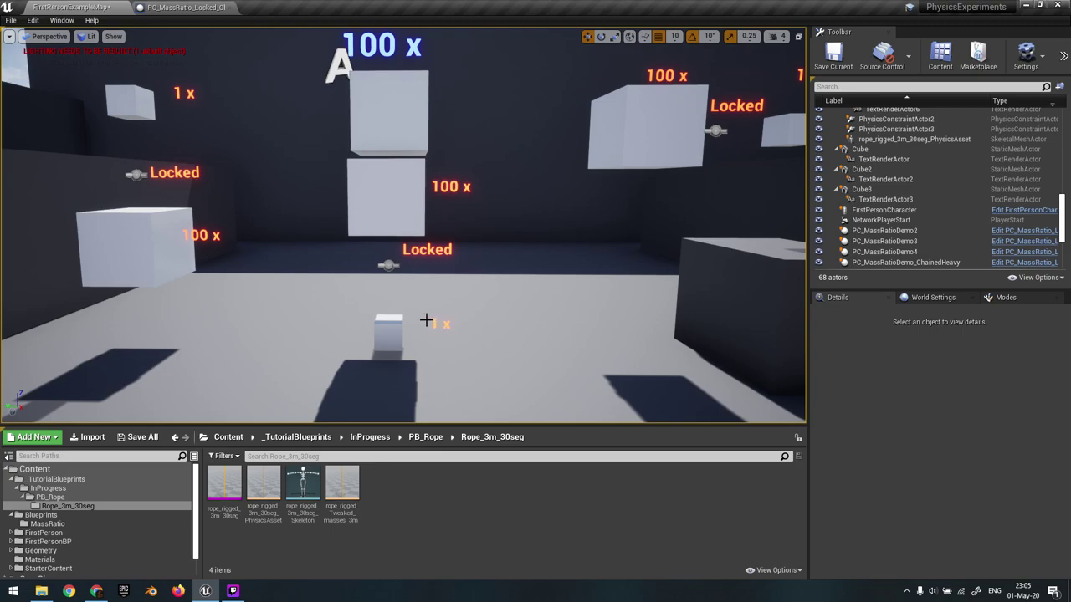
right_click_drag(433, 324, 437, 272)
key("s")
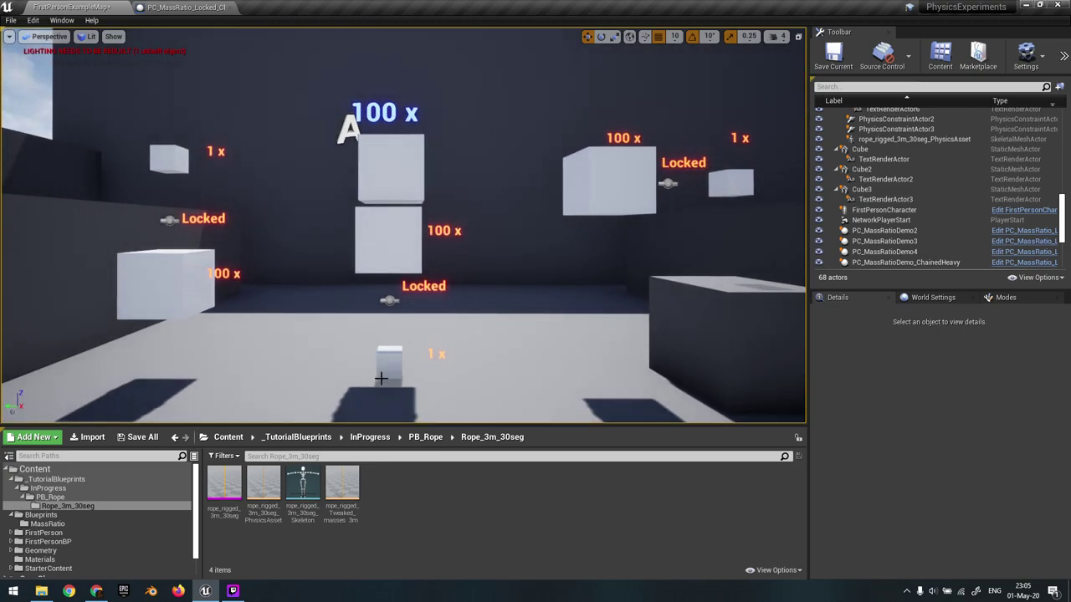
right_click_drag(399, 368, 399, 331)
key("w")
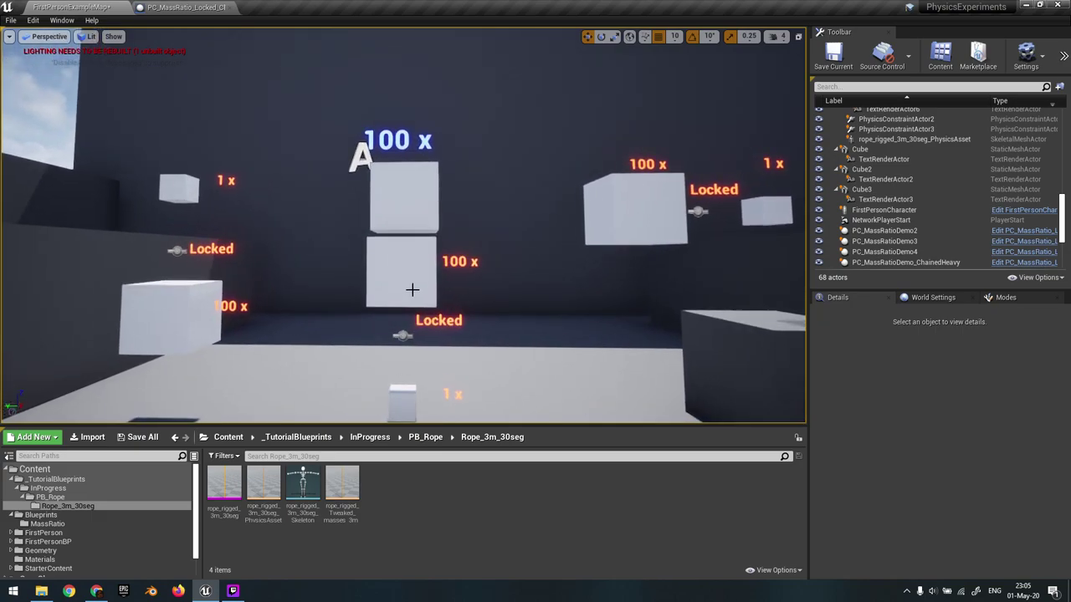
- Move the loose 100x cube (Cube3) along the Y axis to about 1016, clear of the 100x-over-1x locked pair
left_click(412, 289)
mouse_move(428, 295)
right_mouse_down()
mouse_move(431, 310)
mouse_move(342, 298)
mouse_move(444, 296)
right_mouse_up()
key("s")
key("a")
key("d")
left_click(451, 215)
left_click_drag(453, 206, 202, 195)
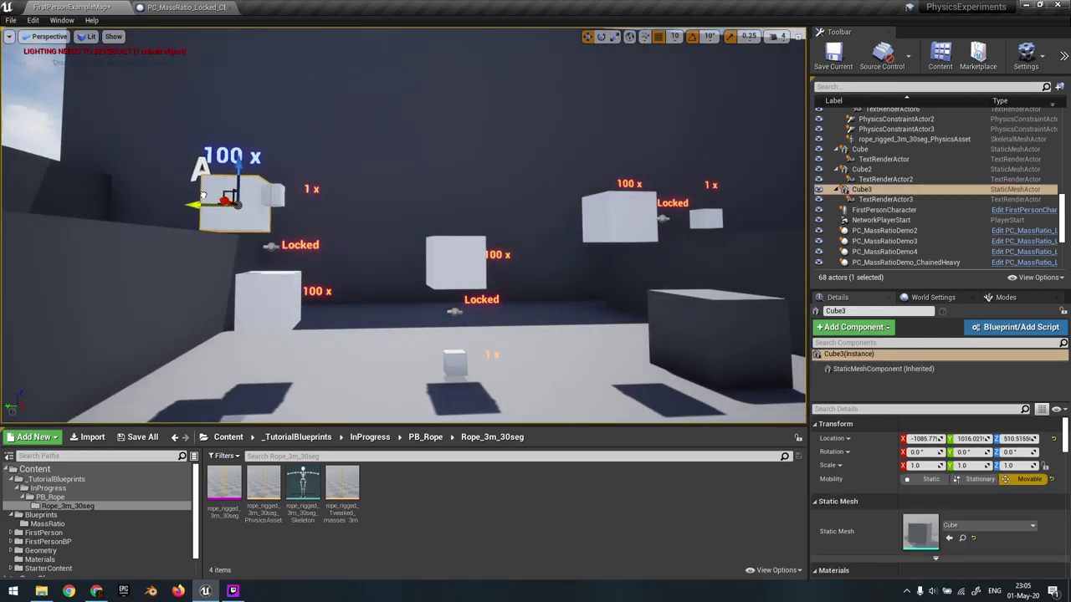
- Select and examine the 100x-over-1x locked pair without the loose cube above it, and run a brief simulation
key("w")
mouse_move(490, 321)
right_mouse_down()
mouse_move(520, 330)
mouse_move(326, 340)
mouse_move(418, 341)
mouse_move(334, 343)
mouse_move(504, 310)
right_mouse_up()
left_click(424, 358)
key("s")
key("w")
key("d")
key("d")
key("w")
key("s")
key("a")
key("d")
key("w")
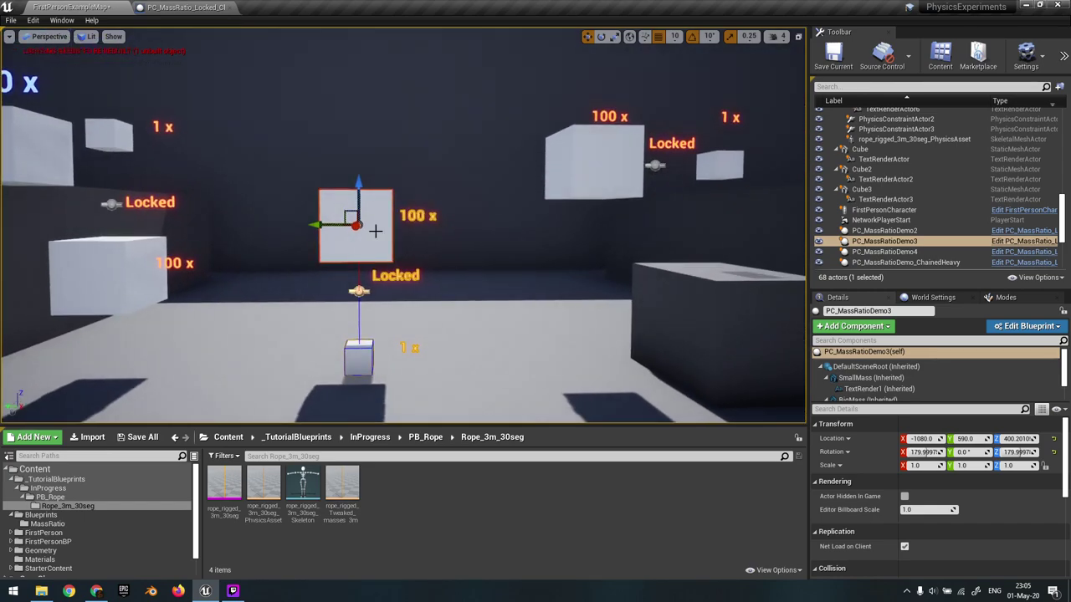
key("a")
right_click_drag(291, 214, 313, 214)
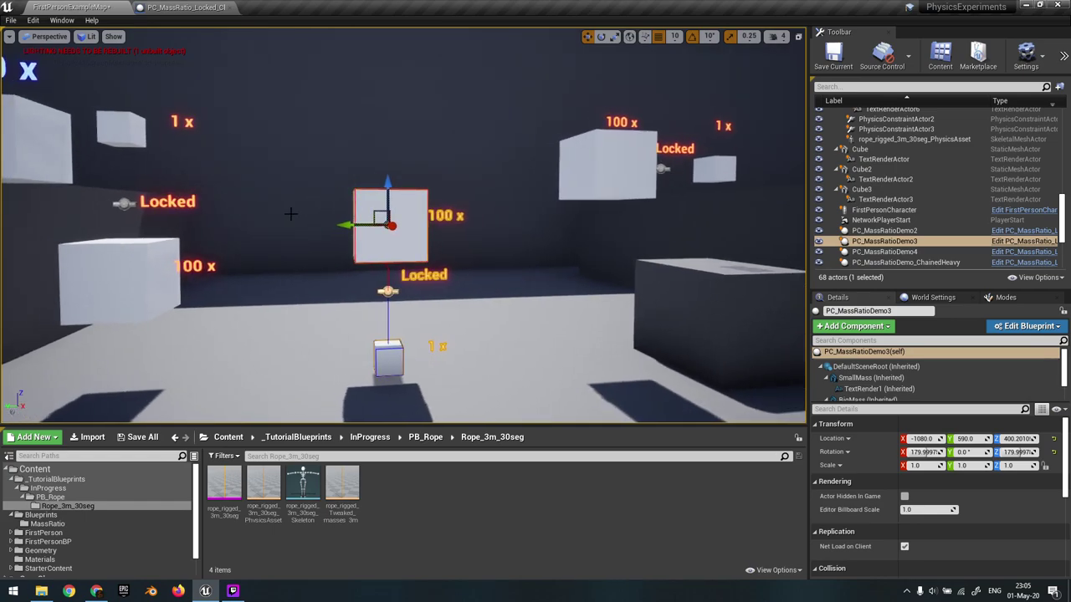
key("alt+s")
key("Escape")
- Set the mass of the SmallMass component of PC_MassRatioDemo3 to 10 kg
right_click_drag(456, 353, 432, 354)
left_click(456, 353)
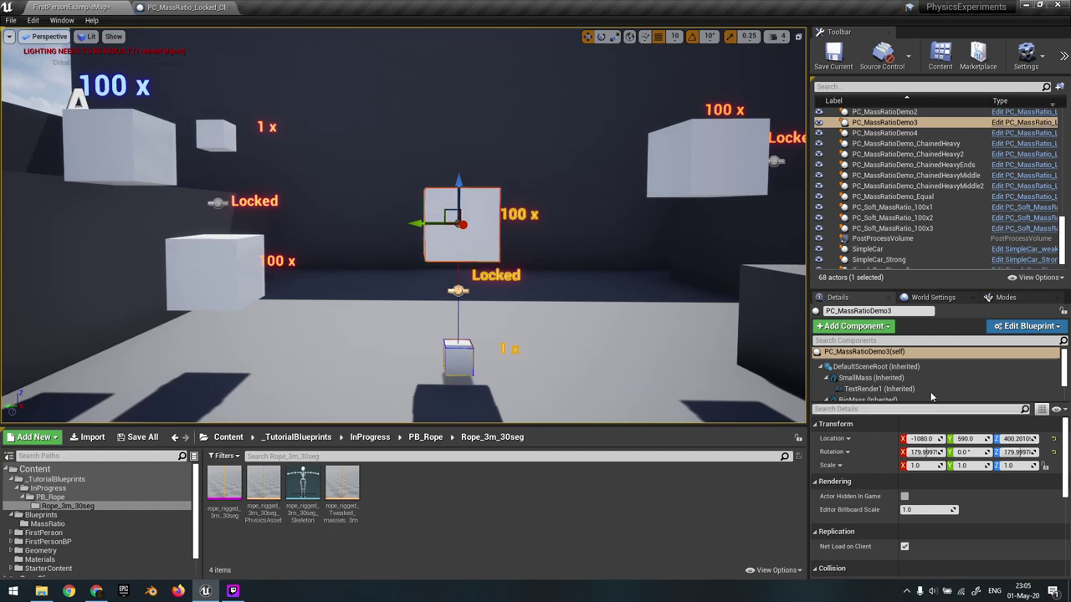
scroll(924, 381, "down", 2)
left_click_drag(931, 404, 931, 464)
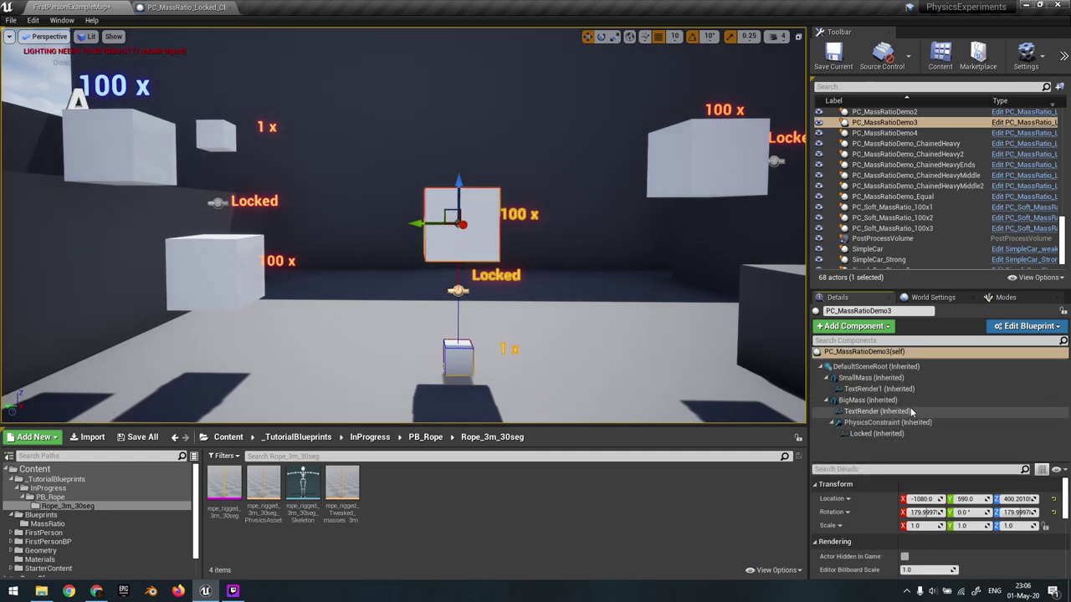
left_click(874, 378)
scroll(924, 539, "down", 2)
scroll(924, 539, "down", 5)
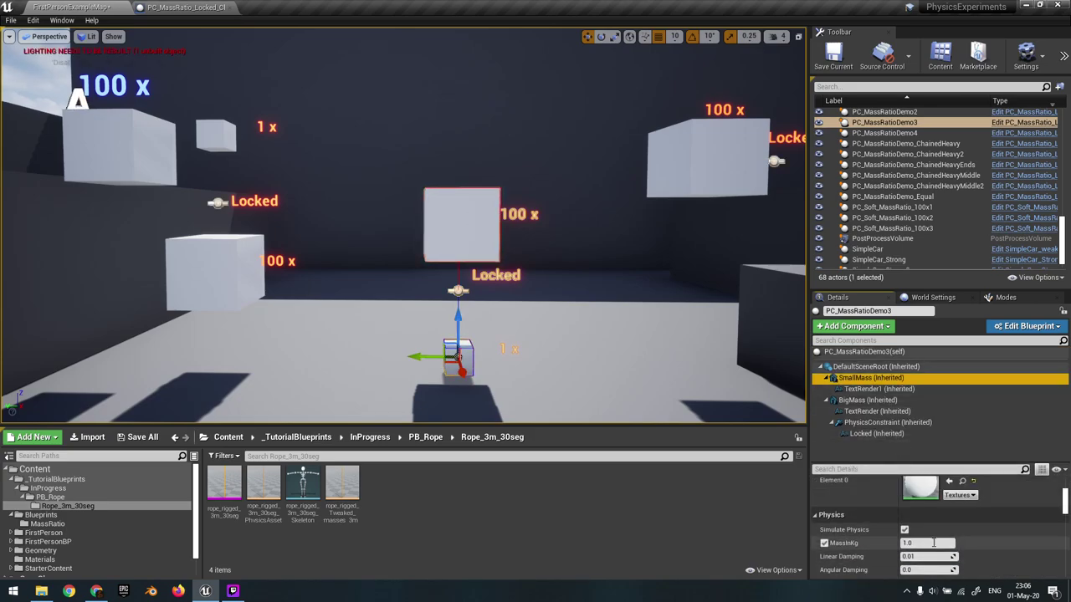
type("10")
key("Return")
- Simulate the locked pair with the 10 kg lower cube, examine it from several angles, and stop the simulation
right_click_drag(636, 235, 660, 268)
key("alt+s")
mouse_move(473, 205)
right_mouse_down()
mouse_move(502, 226)
mouse_move(470, 187)
mouse_move(462, 192)
right_mouse_up()
right_click_drag(513, 304, 535, 307)
right_click_drag(453, 290, 452, 280)
right_click_drag(403, 246, 409, 220)
left_click(414, 351)
left_click(377, 358)
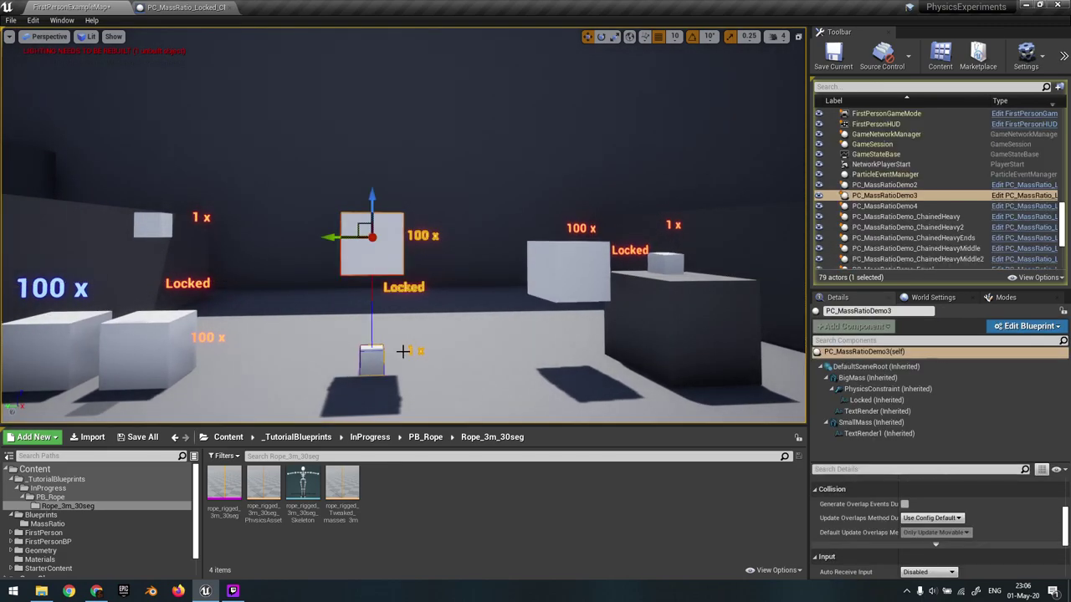
right_click_drag(103, 339, 96, 336)
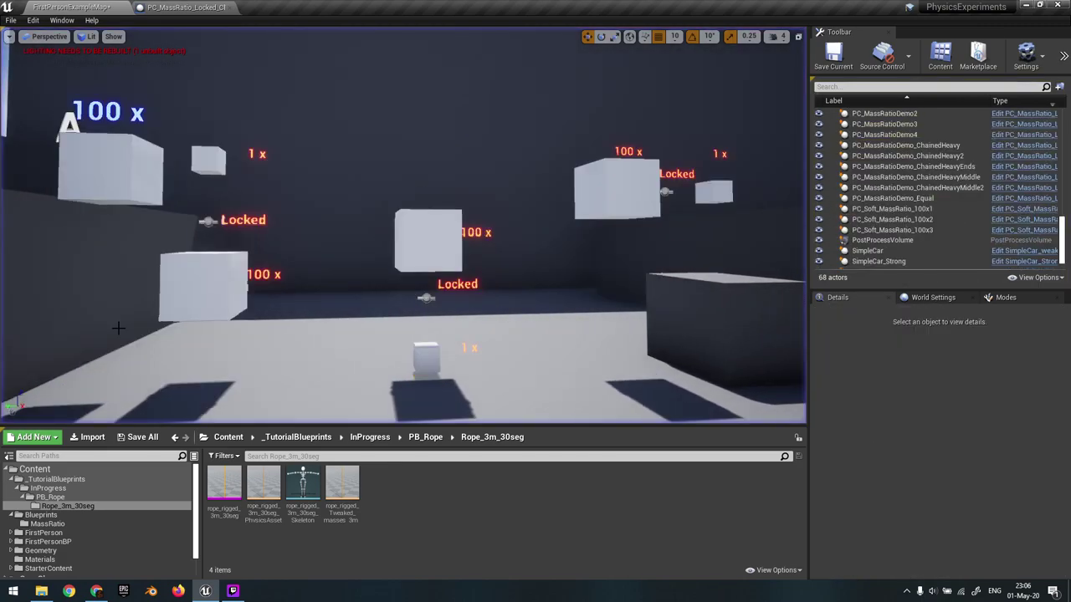
- Move the loose 100x cube back along the Y axis above the pair with the 10 kg lower cube and simulate the drop
left_click(100, 175)
left_click_drag(79, 163, 389, 162)
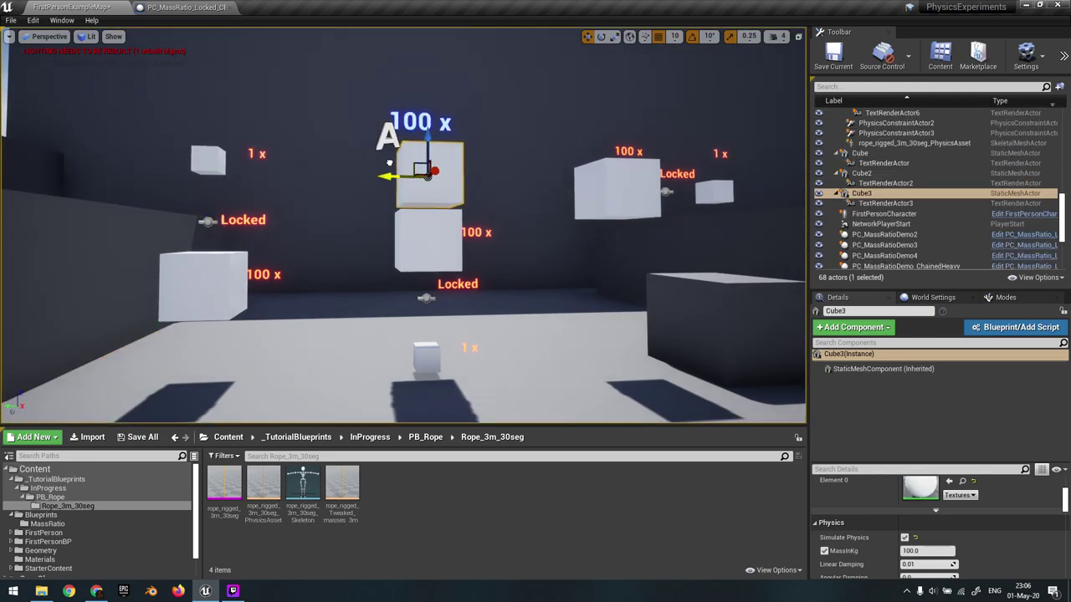
key("alt+s")
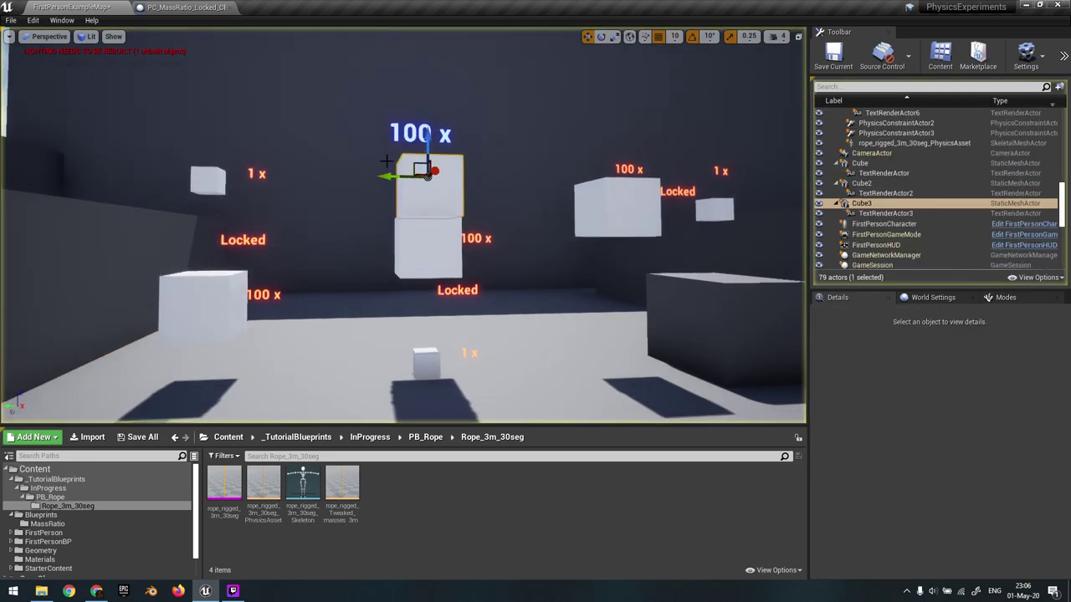
right_click_drag(387, 161, 368, 157)
left_click_drag(366, 155, 374, 43)
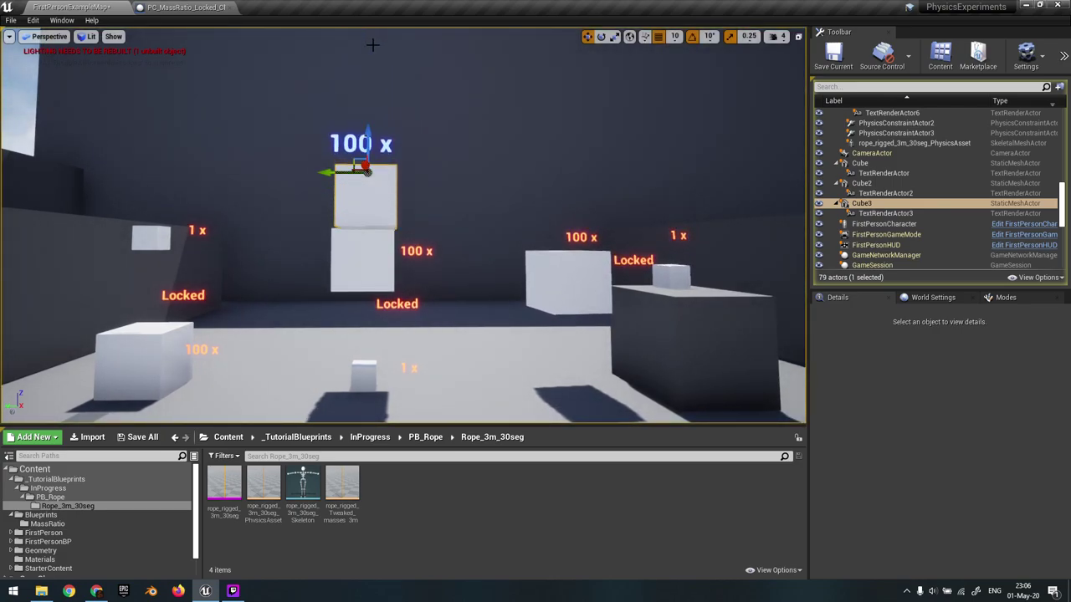
- View the running drop up close, push the loose 100x cube down onto the locked pair, and stop the simulation
mouse_move(373, 51)
right_mouse_down()
mouse_move(375, 68)
mouse_move(383, 52)
mouse_move(373, 83)
mouse_move(365, 67)
right_mouse_up()
right_click_drag(365, 218, 363, 218)
key("d")
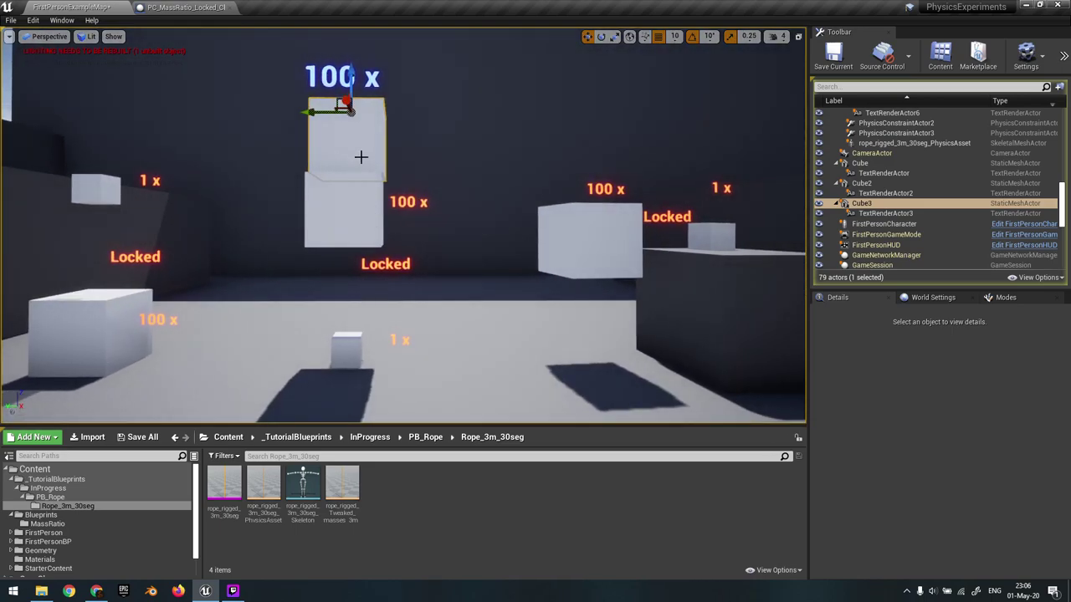
left_click_drag(352, 73, 351, 77)
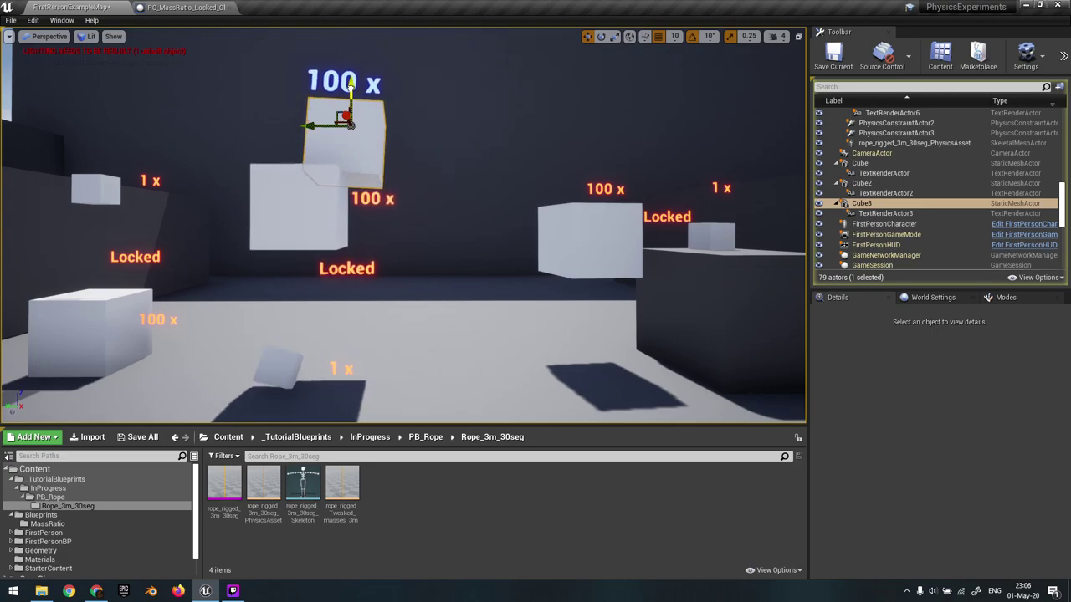
key("Escape")
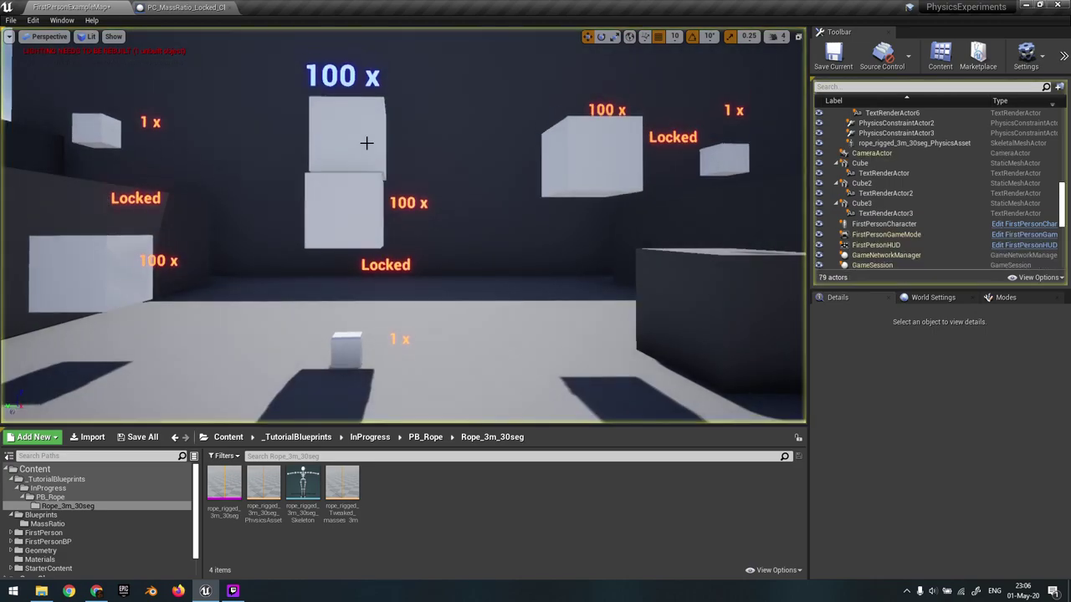
- Simulate the loose 100x cube again, force it down along the Z axis against the locked pair, and stop
left_click(339, 118)
left_click_drag(352, 100, 353, 107)
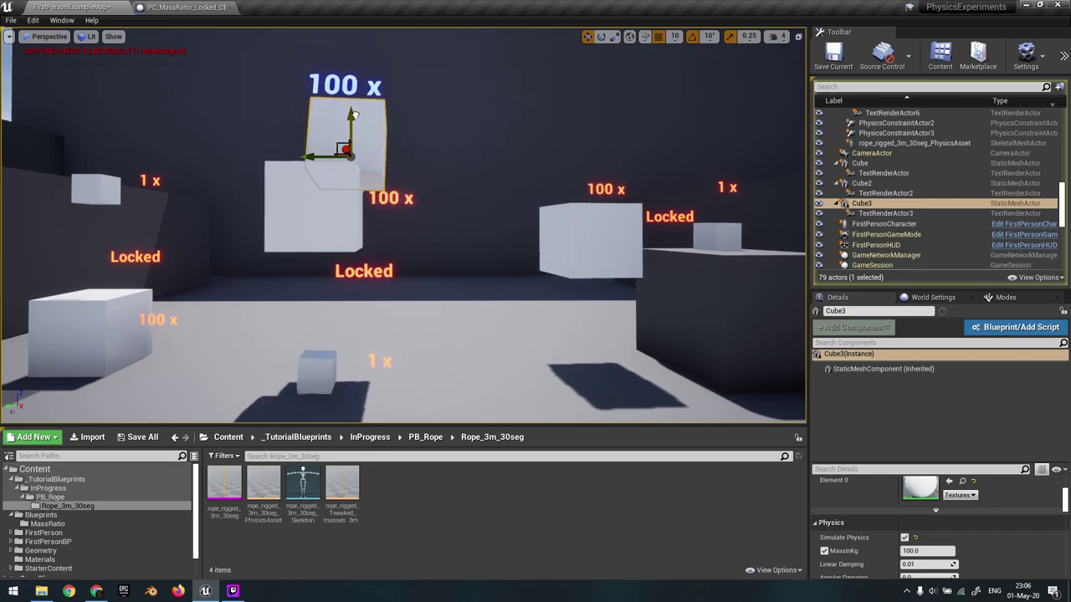
left_click_drag(352, 119, 352, 125)
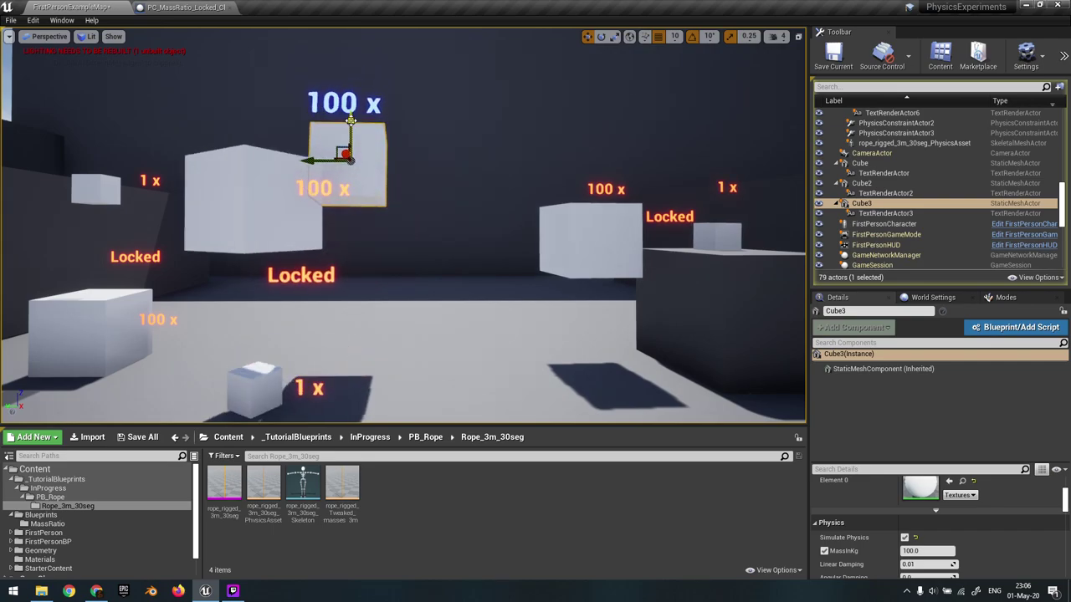
key("Escape")
- Select the loose 100x cube together with the locked pair PC_MassRatioDemo3, examine them, and clear the selection
key("s")
right_click_drag(382, 143, 368, 139)
left_click(381, 144)
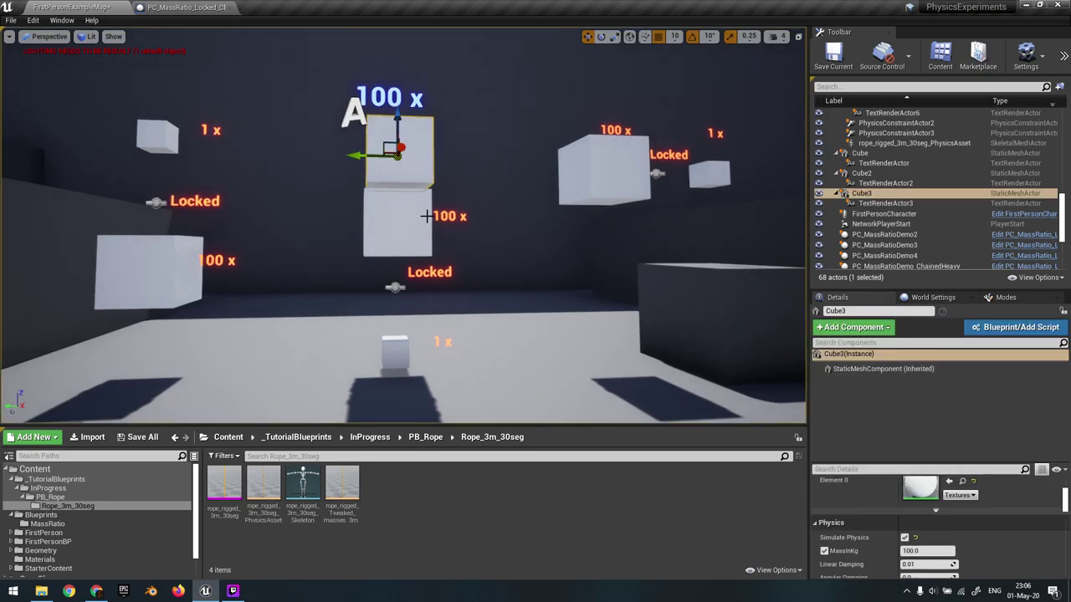
left_click(428, 204, "ctrl")
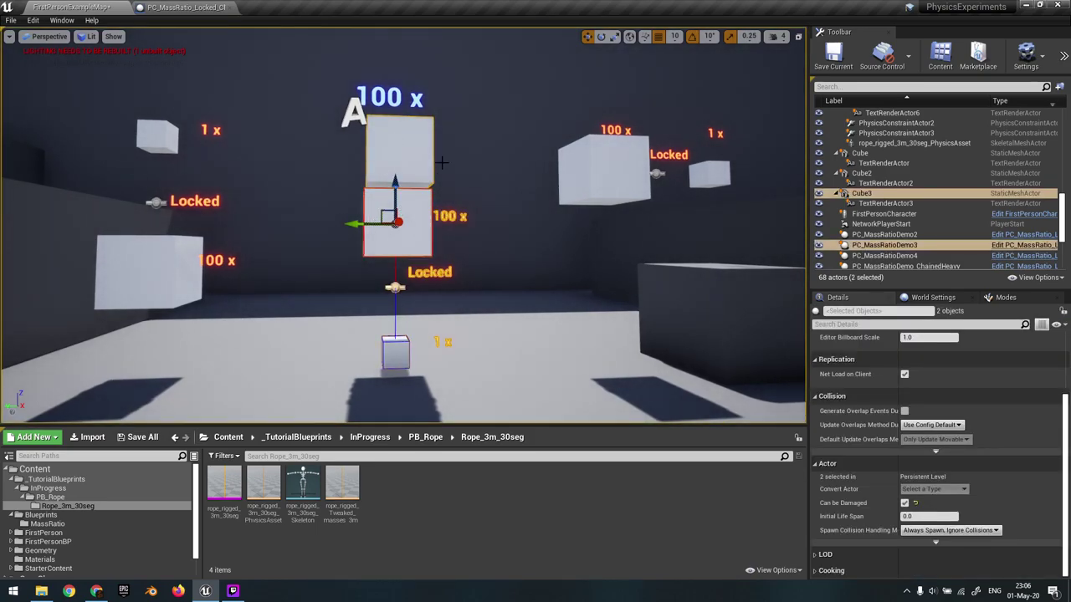
right_click_drag(436, 385, 458, 354)
key("w")
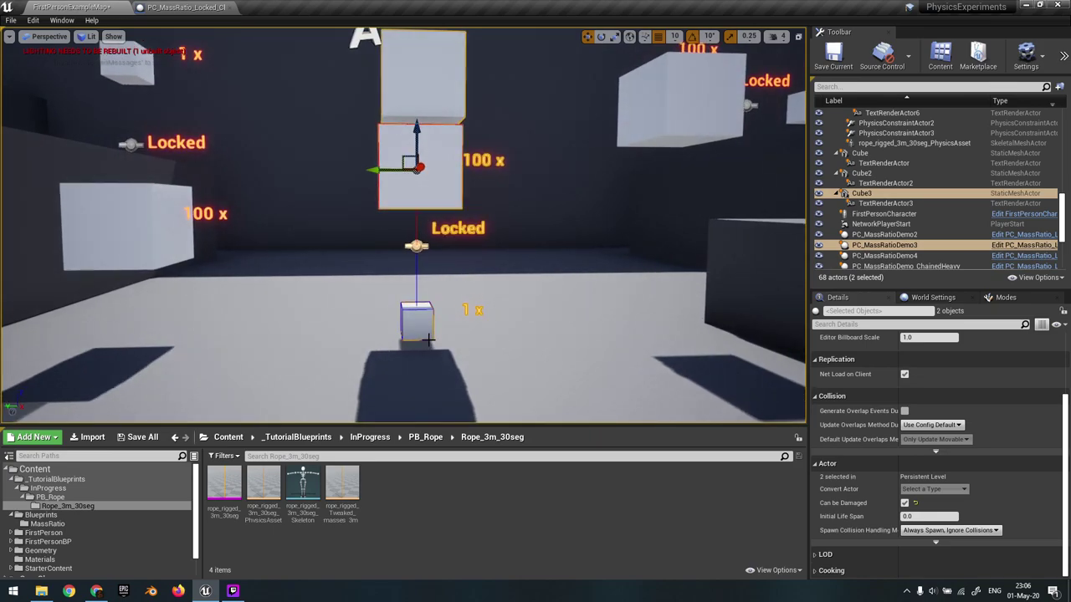
key("Escape")
key("s")
right_click_drag(456, 197, 458, 176)
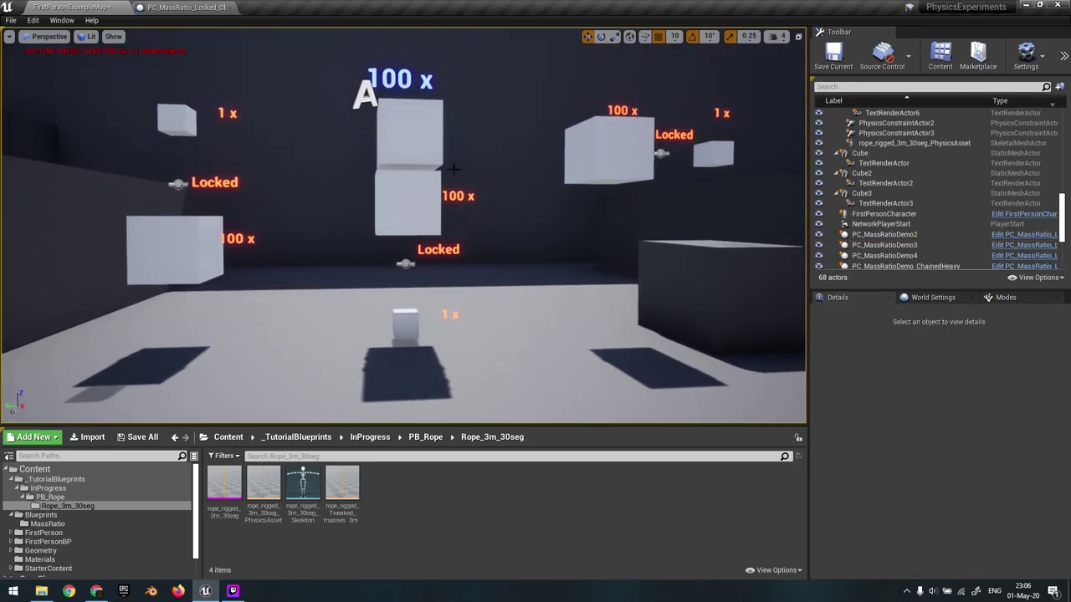
- Lower PC_MassRatioDemo2, the pair with the 1x cube on top, along the Z axis to just above the floor
key("a")
right_click_drag(234, 156, 214, 153)
left_click(346, 262)
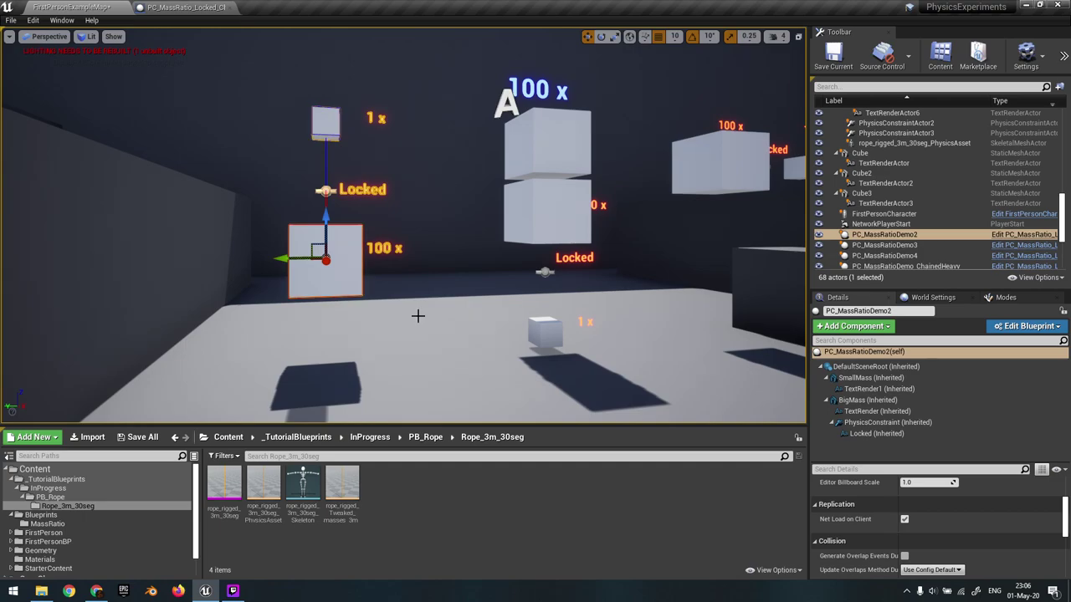
left_click_drag(326, 221, 325, 287)
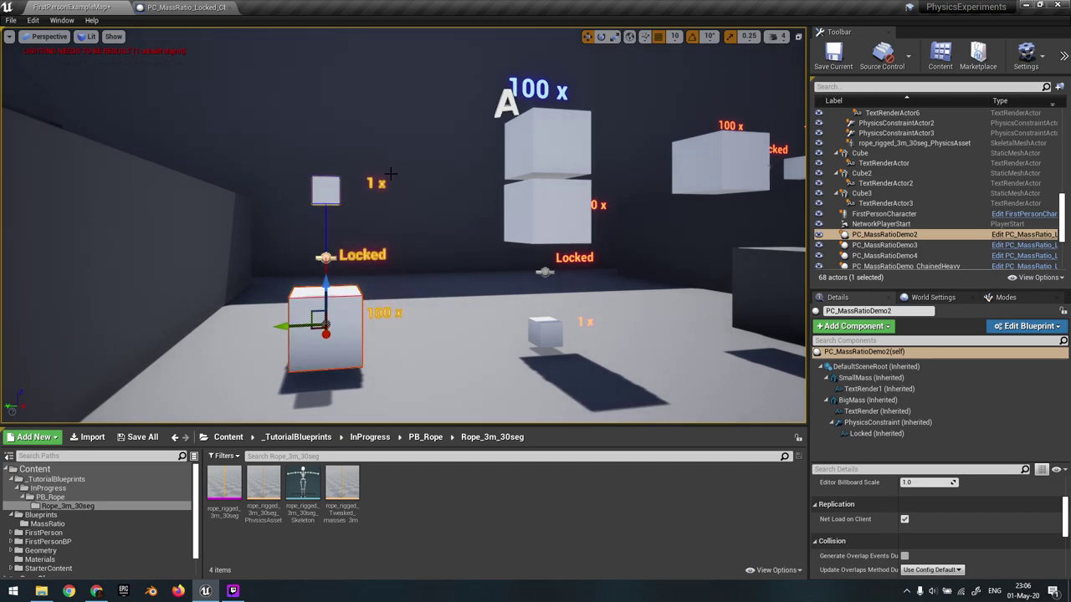
- Simulate the lowered PC_MassRatioDemo2 pair without any load, examine its small and big cubes, and stop the simulation
right_click_drag(391, 174, 387, 172)
key("alt+s")
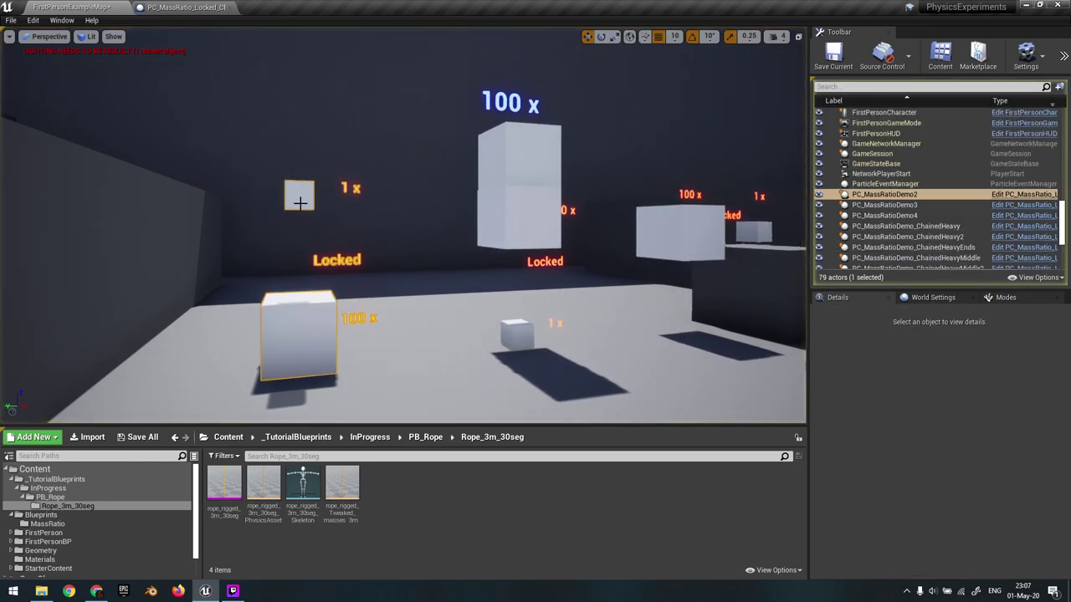
left_click(300, 197)
double_click(302, 193)
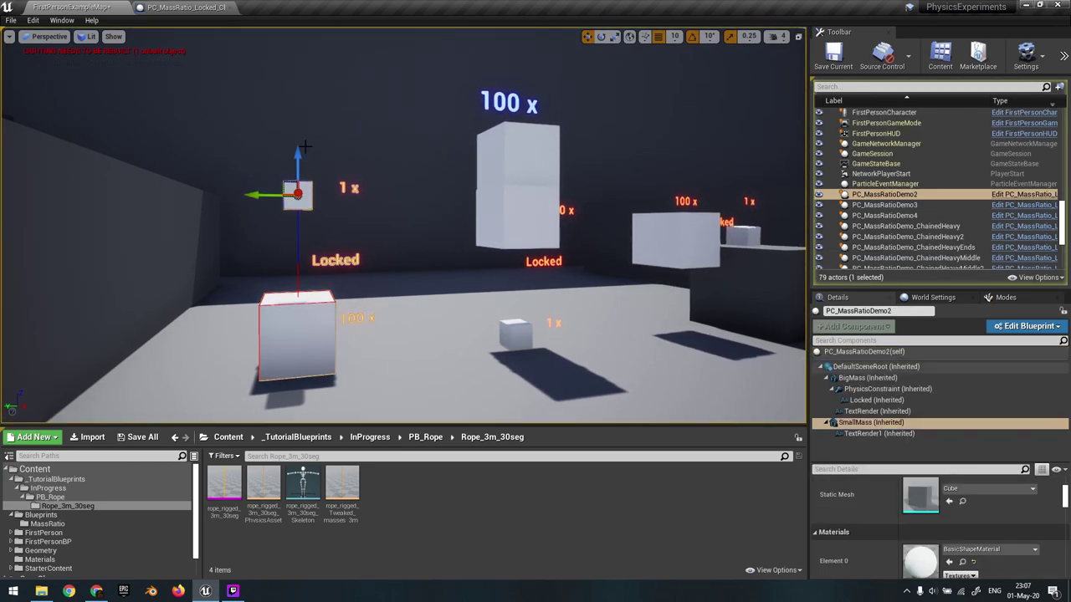
left_click(303, 293)
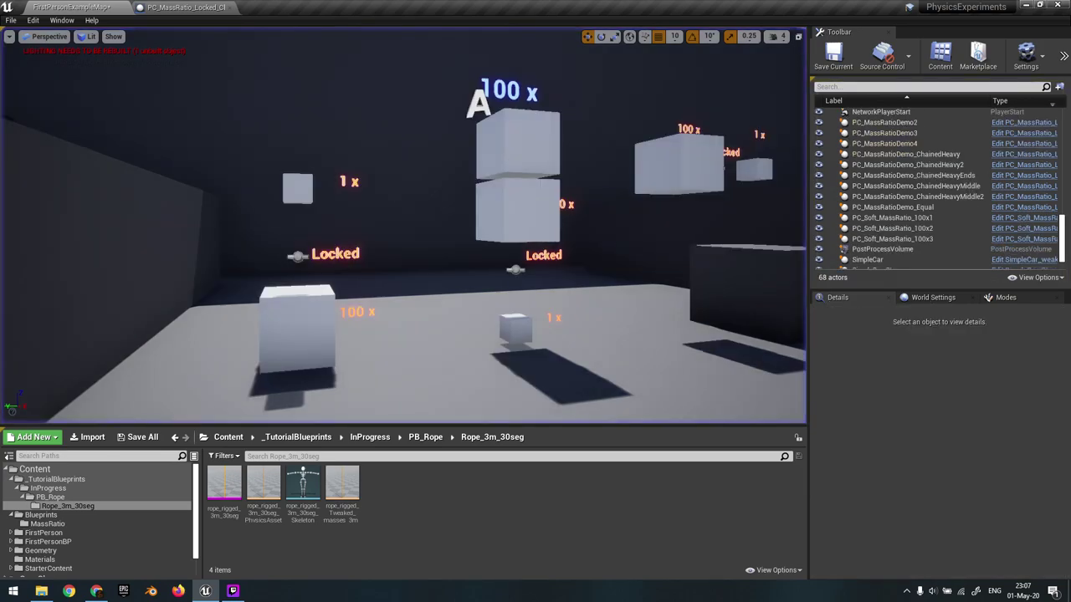
- Move the loose 100x cube along the Y axis above PC_MassRatioDemo2 and run a brief simulation of the drop
left_click(485, 146)
left_click_drag(472, 142, 247, 142)
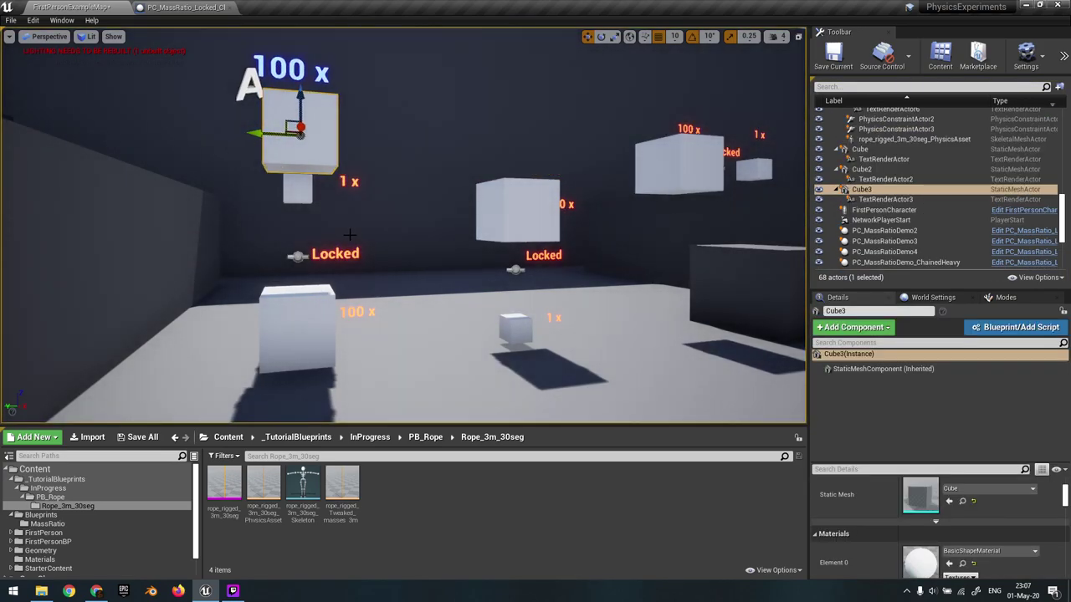
key("alt+s")
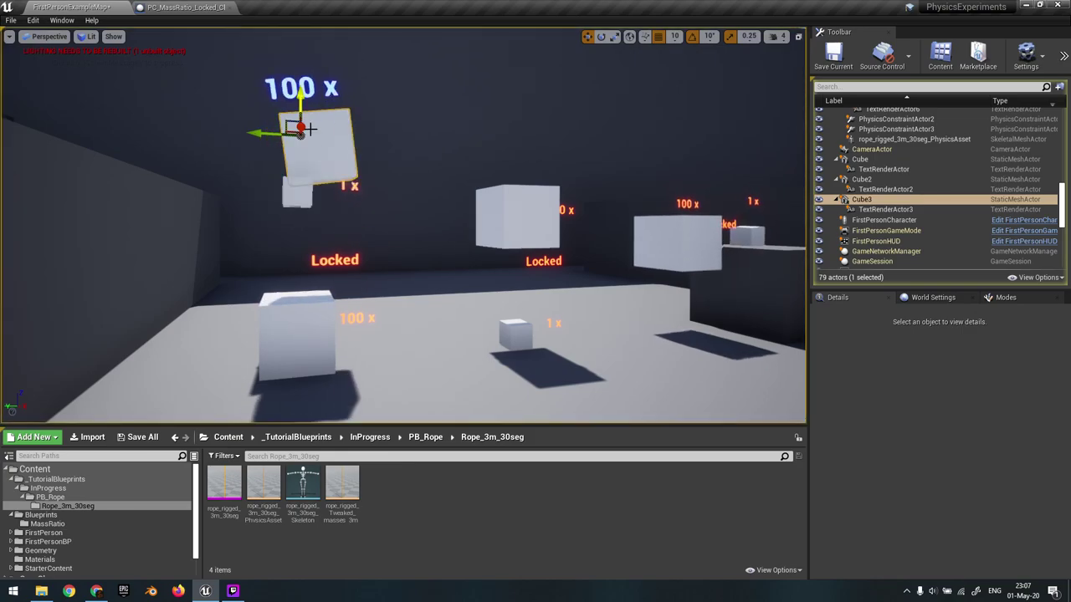
key("Escape")
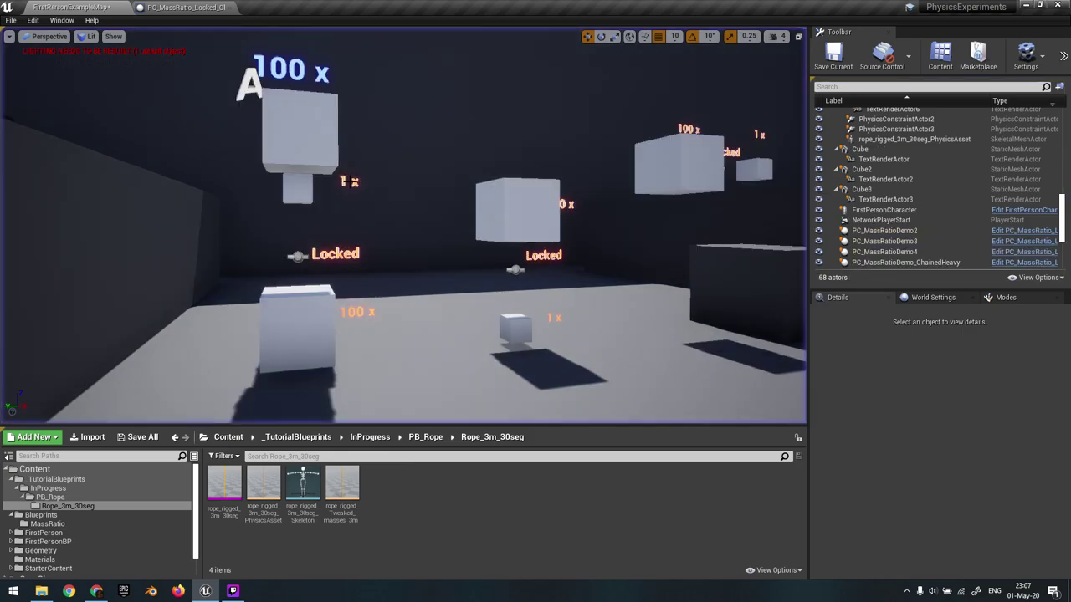
- Simulate the loose 100x cube on PC_MassRatioDemo2 once more, select the locked pair to inspect it, and stop the simulation
left_click(298, 123)
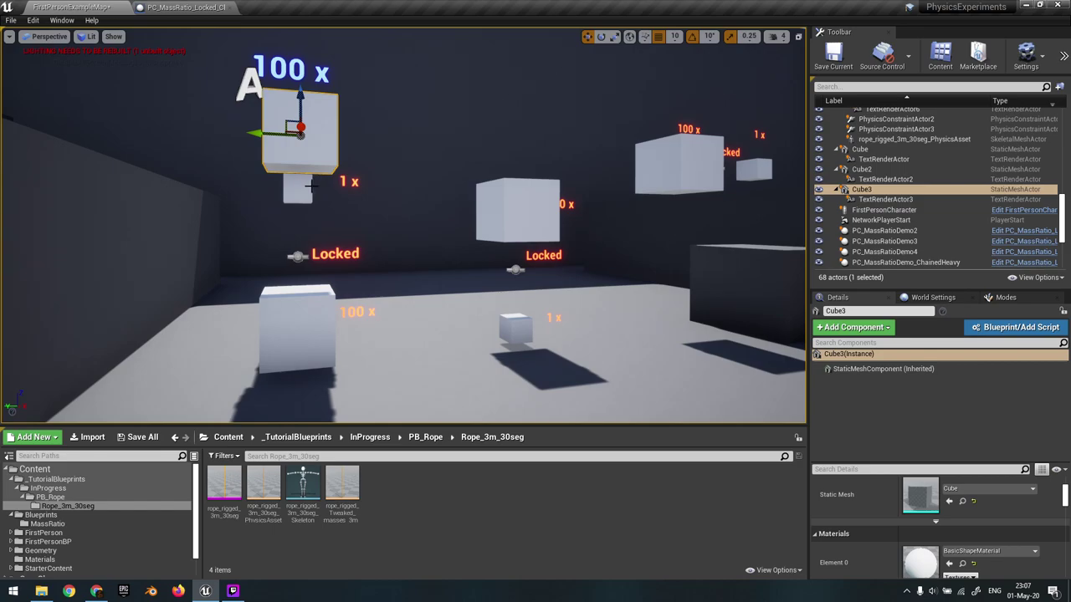
key("alt+s")
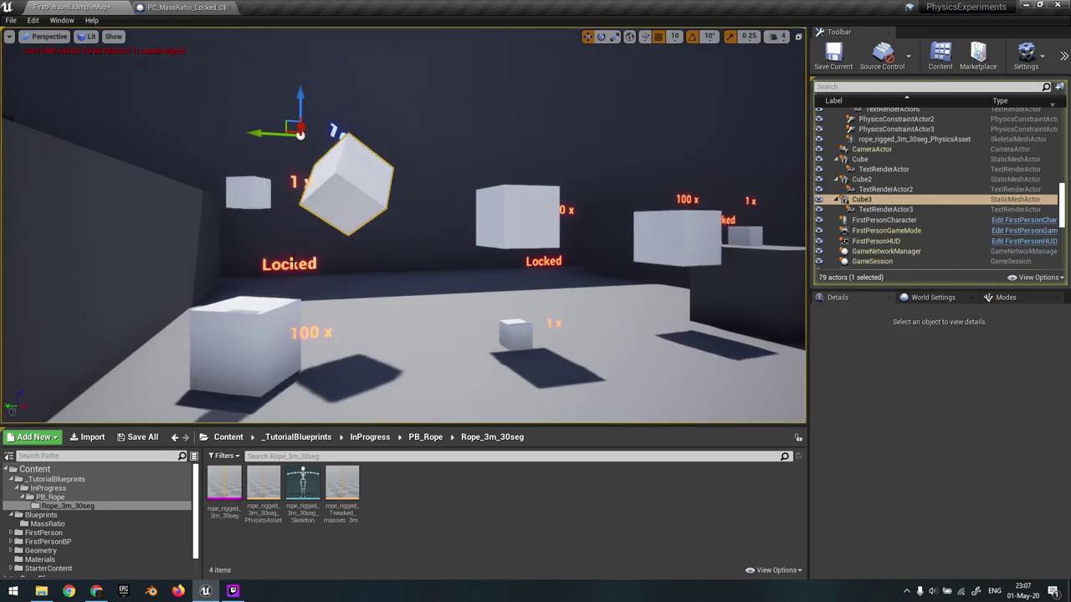
left_click(240, 327)
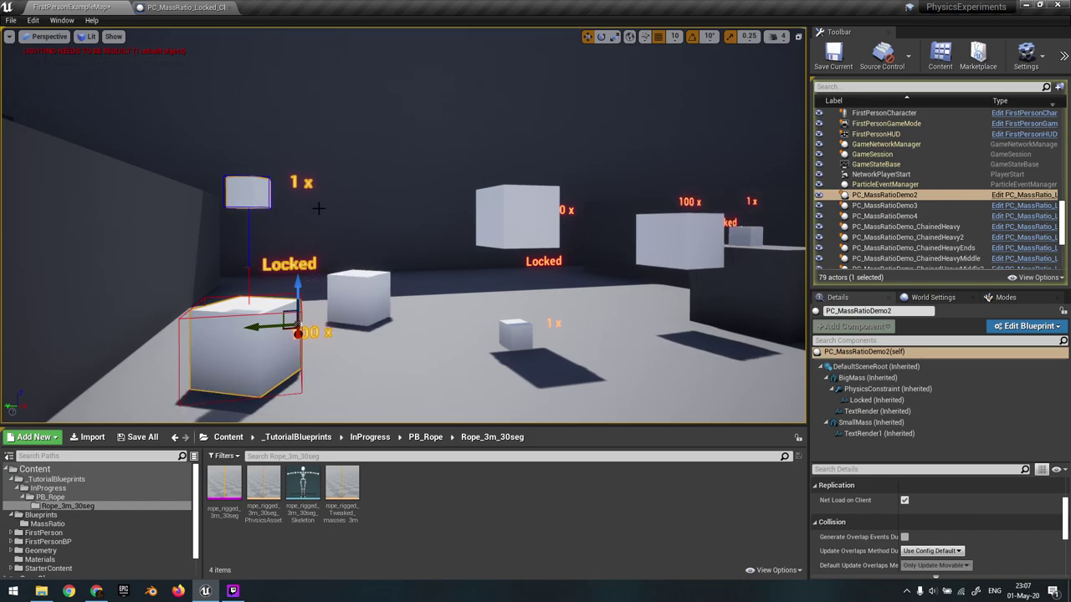
key("Escape")
- Select the soft-constrained pair PC_Soft_MassRatio_100x1 in the level and open its Blueprint with the 3D component view displayed
mouse_move(339, 210)
right_mouse_down()
mouse_move(360, 250)
mouse_move(552, 234)
mouse_move(519, 234)
mouse_move(552, 276)
mouse_move(544, 251)
mouse_move(578, 251)
mouse_move(401, 242)
mouse_move(535, 272)
mouse_move(501, 280)
mouse_move(406, 247)
mouse_move(443, 238)
mouse_move(385, 197)
mouse_move(389, 251)
mouse_move(389, 217)
mouse_move(355, 216)
right_mouse_up()
key("s")
left_click(114, 247)
right_click_drag(115, 247, 77, 255)
right_click_drag(141, 270, 173, 272)
left_click(322, 266)
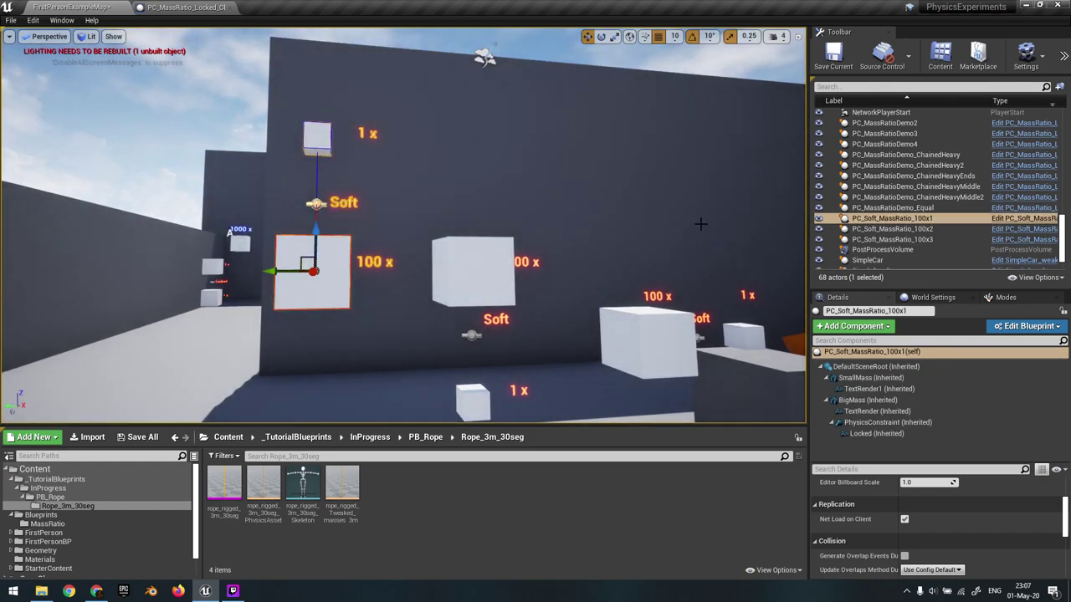
left_click(1046, 218)
right_click_drag(572, 183, 430, 124)
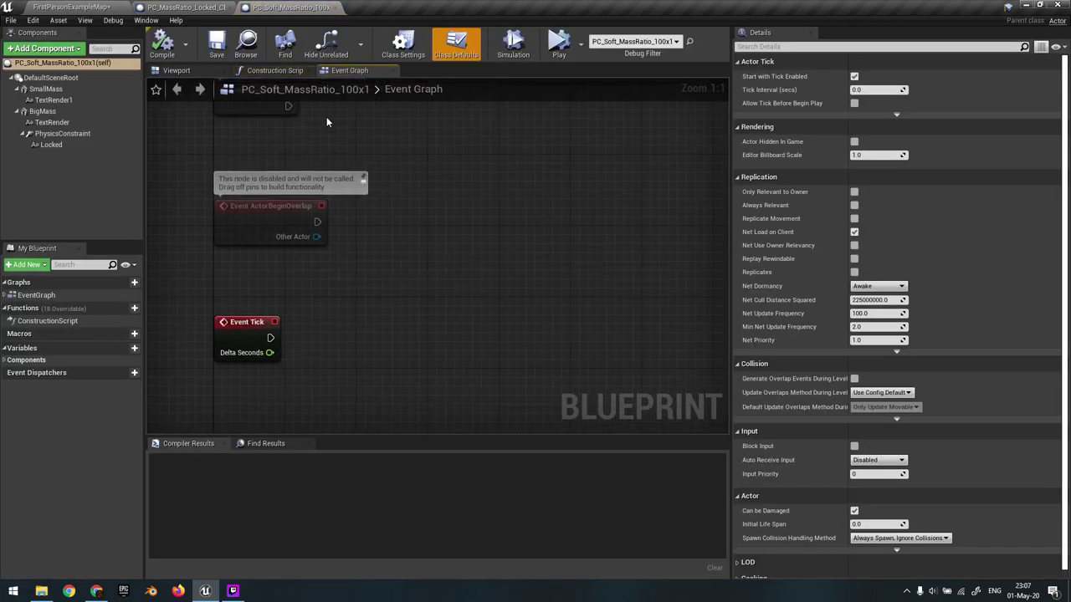
left_click(269, 71)
left_click(192, 71)
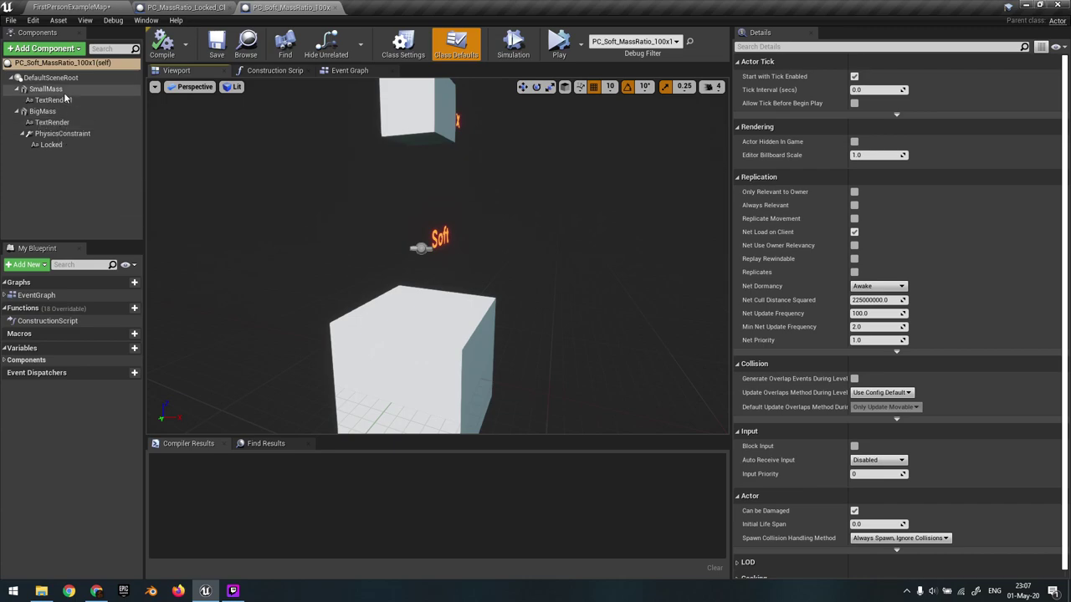
- Select the PhysicsConstraint component of PC_Soft_MassRatio_100x1 and examine its linear limits, angular limits, and swing and twist soft constraint settings
left_click(63, 133)
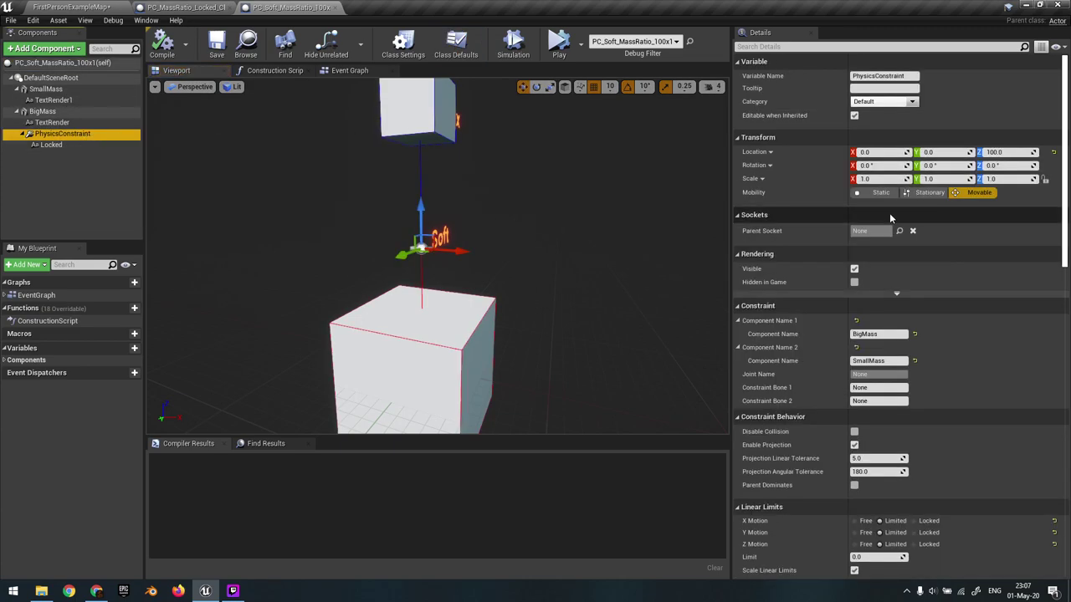
scroll(934, 220, "down", 5)
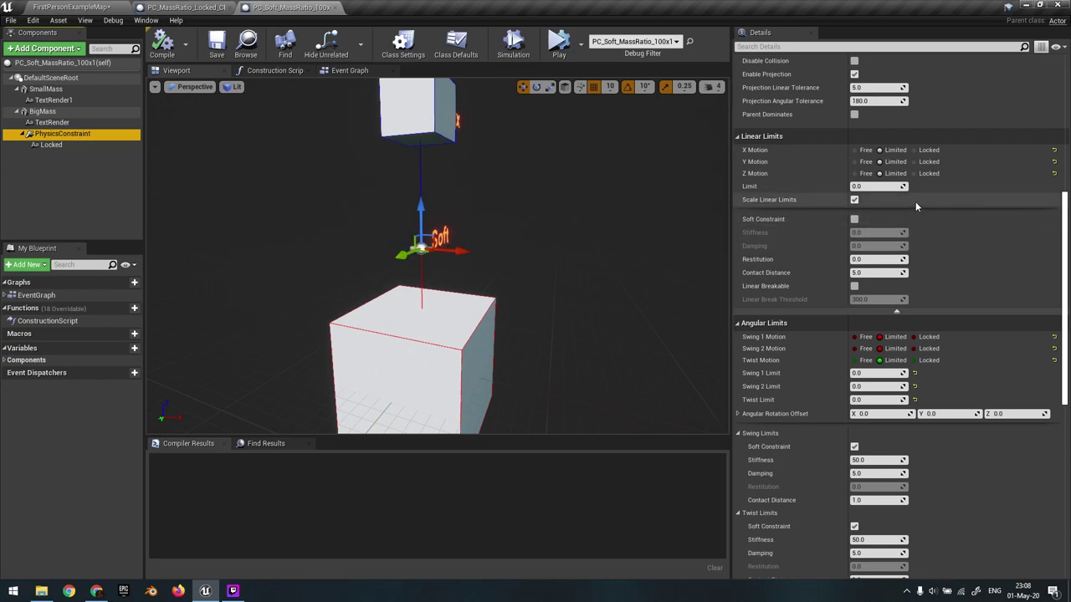
scroll(869, 245, "down", 1)
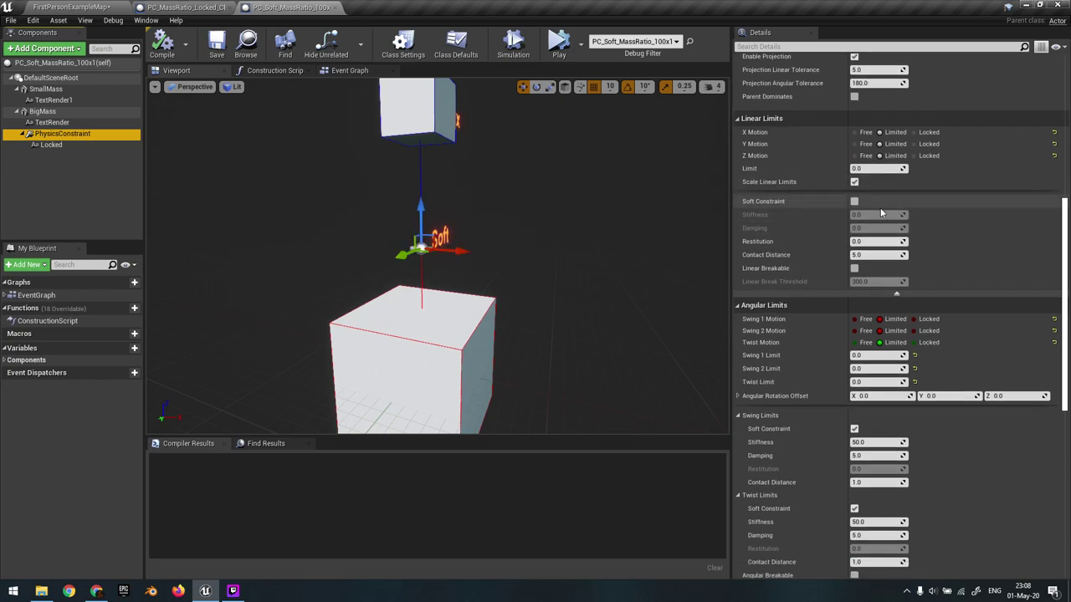
scroll(870, 368, "down", 3)
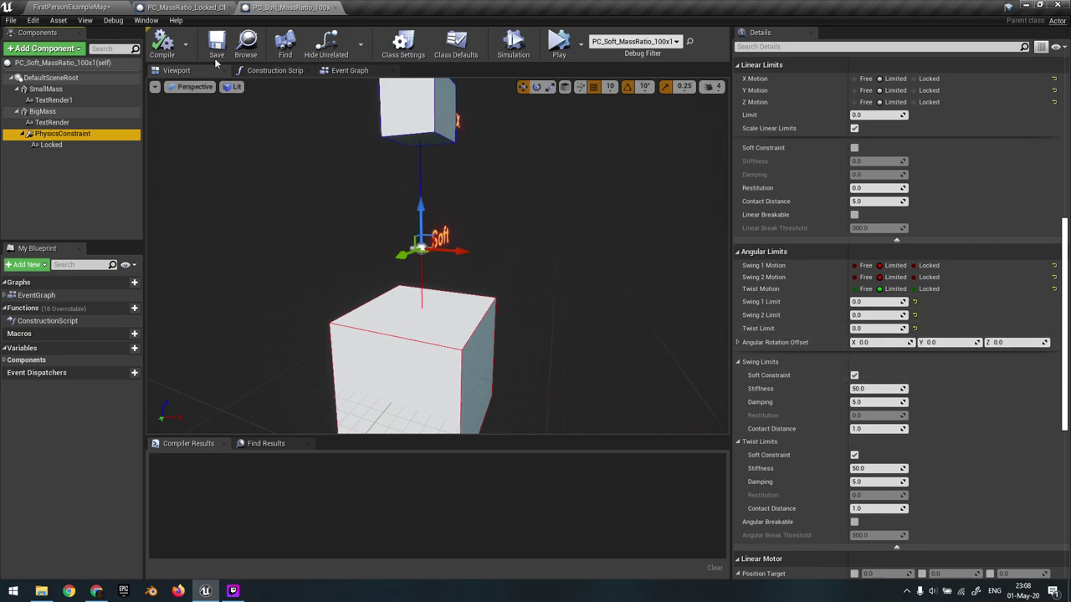
- Return to the level, simulate the three soft-constrained 100x pairs, examine them up close, and stop the simulation
left_click(71, 7)
right_click_drag(430, 146, 510, 164)
key("alt+s")
key("w")
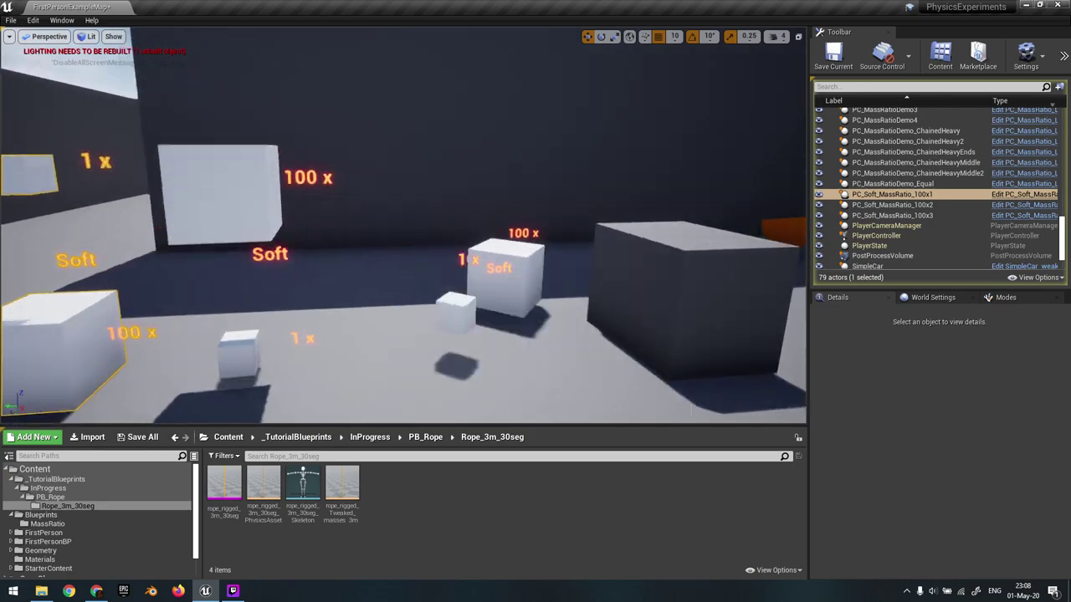
key("Escape")
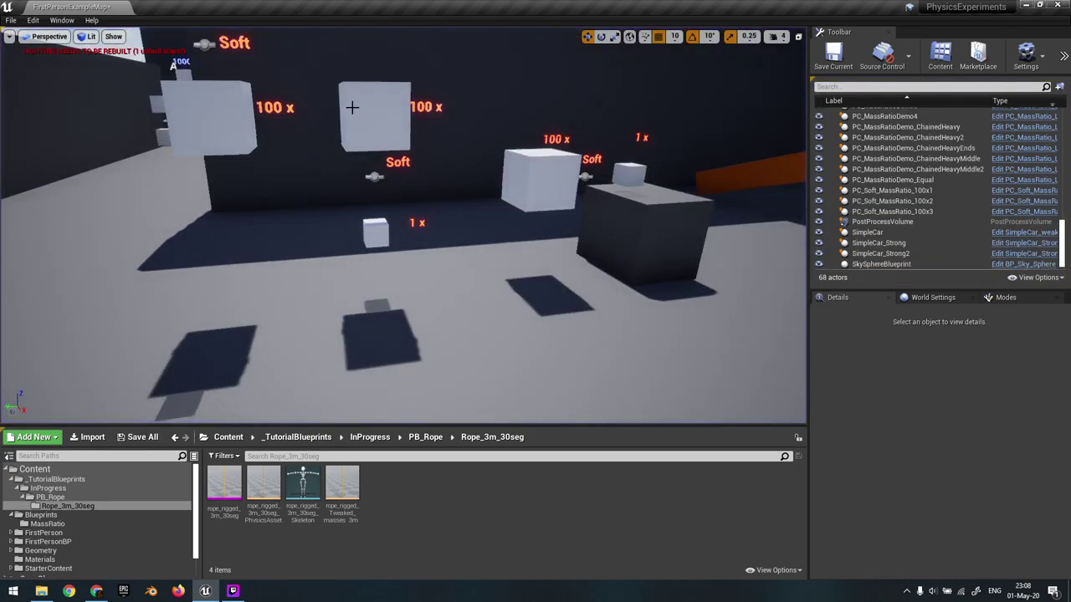
- Open the Blueprint of the middle soft pair, PC_Soft_MassRatio_100x2, and examine its PhysicsConstraint's linear and angular limits
left_click(352, 107)
left_click(1013, 200)
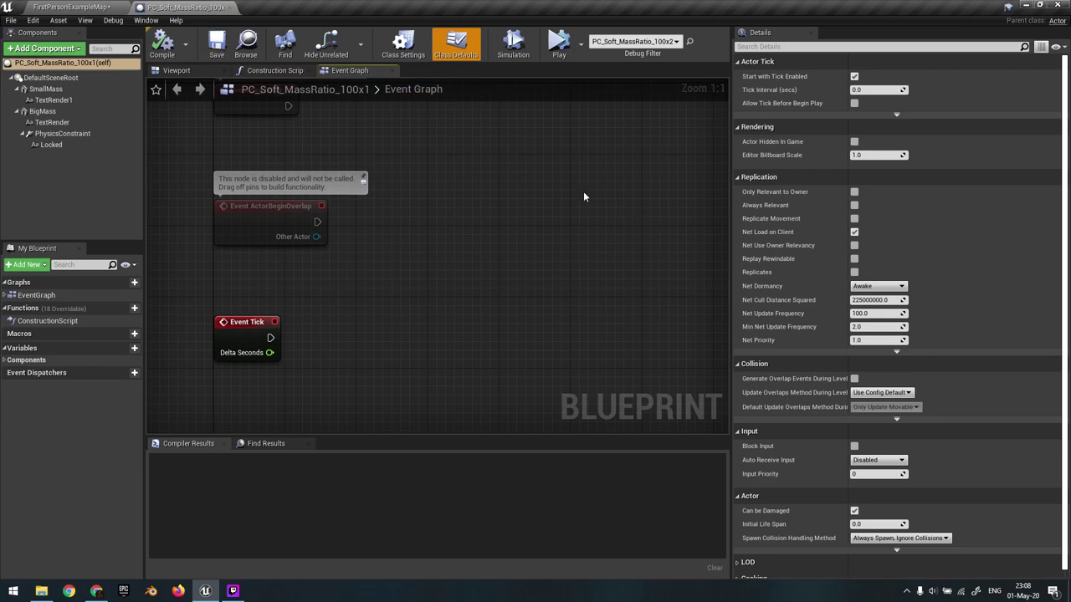
left_click(59, 134)
scroll(955, 271, "down", 5)
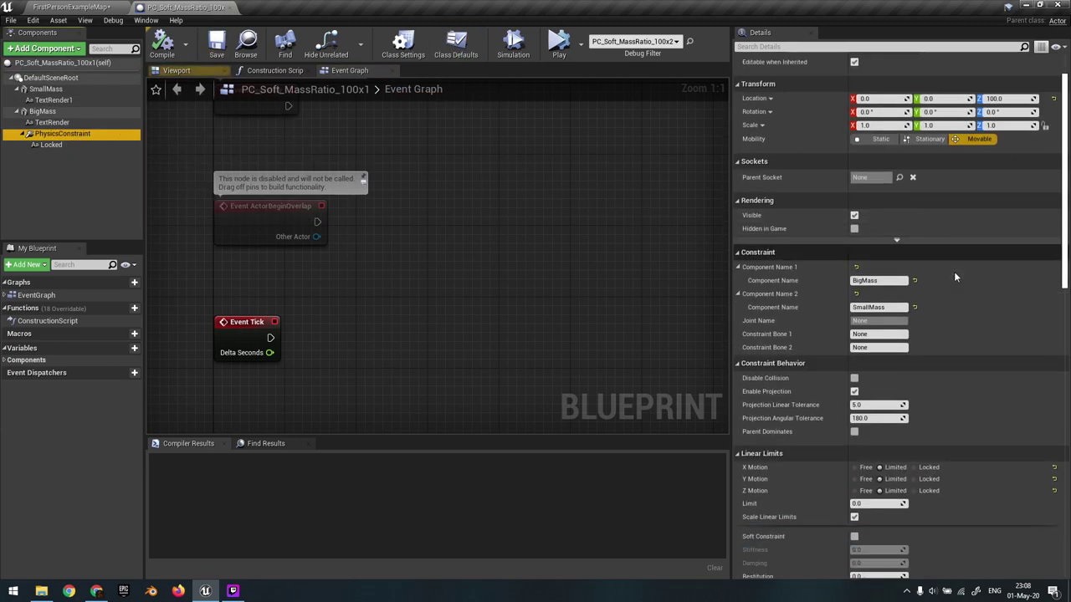
scroll(956, 271, "down", 2)
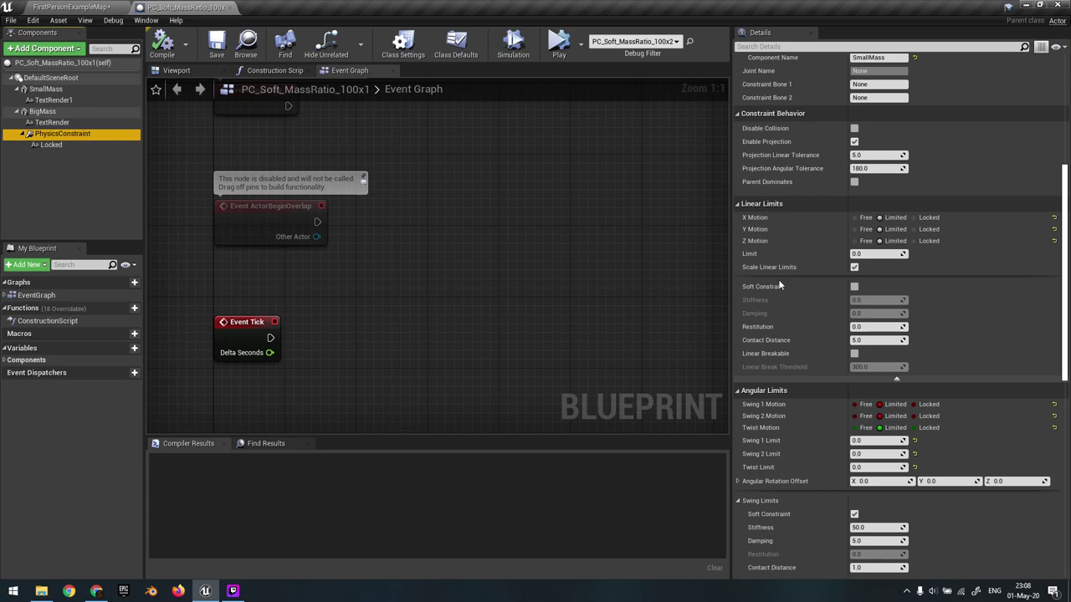
- Enable the soft constraint for the PhysicsConstraint's linear limits and save the blueprint
left_click(854, 287)
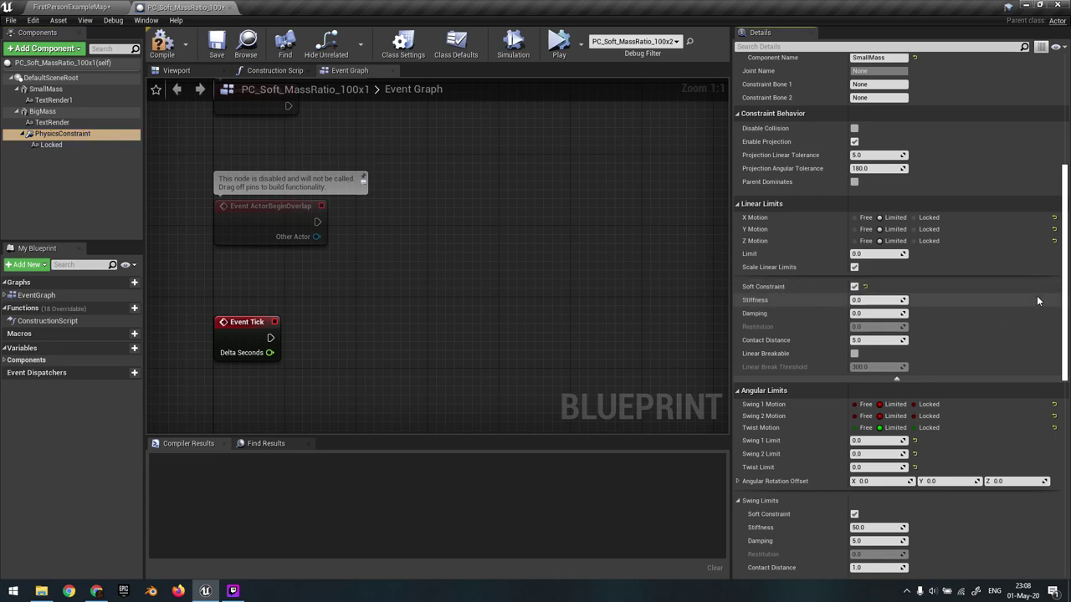
key("ctrl+s")
right_click_drag(486, 182, 471, 180)
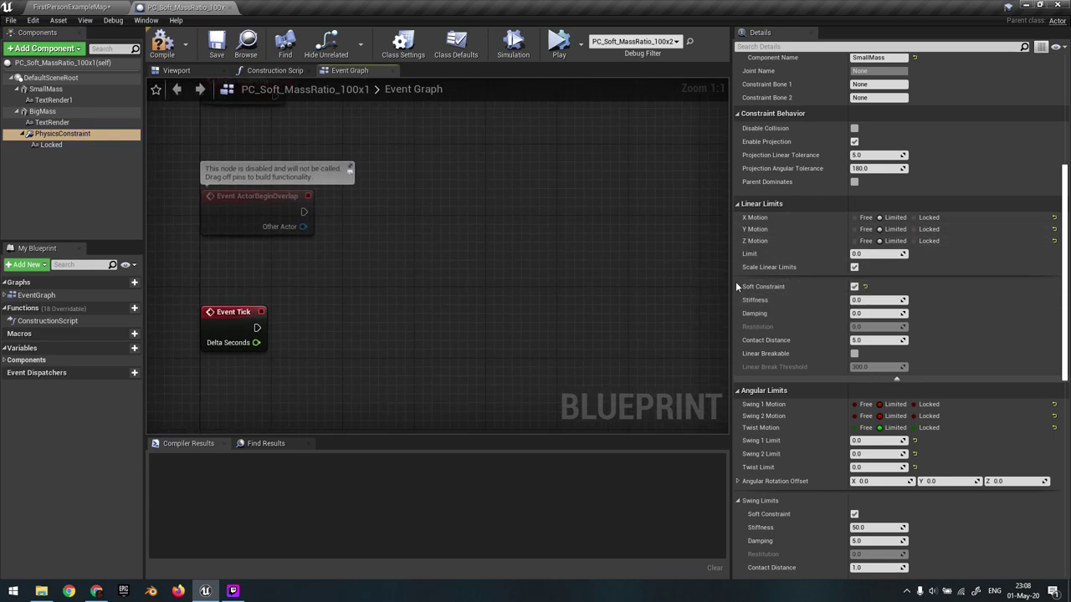
- Set the linear soft constraint's stiffness to 50 and damping to 5, and compile the blueprint
scroll(873, 451, "down", 3)
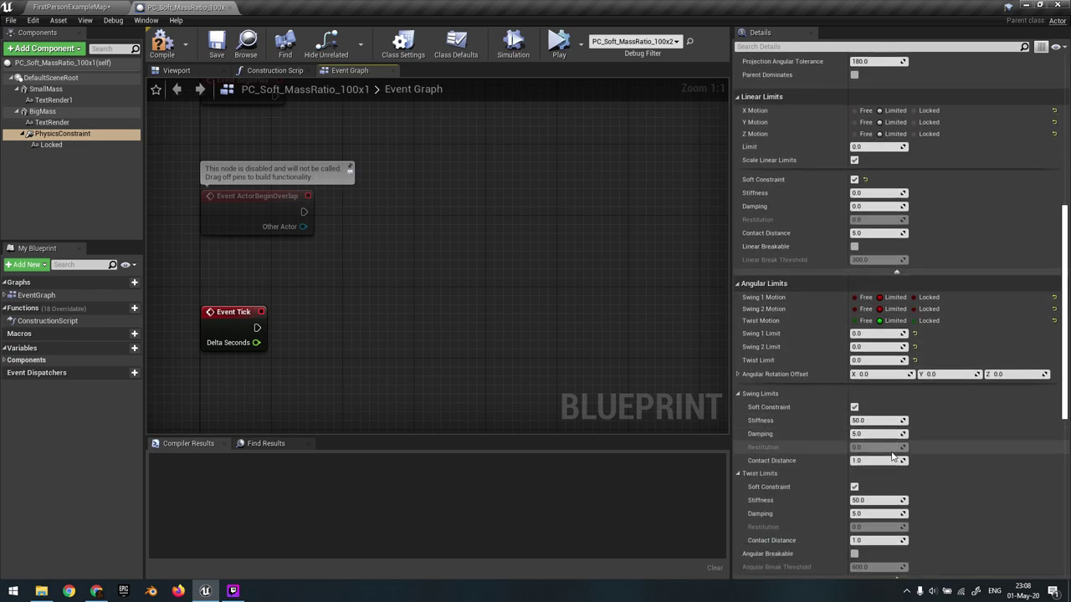
left_click(869, 228)
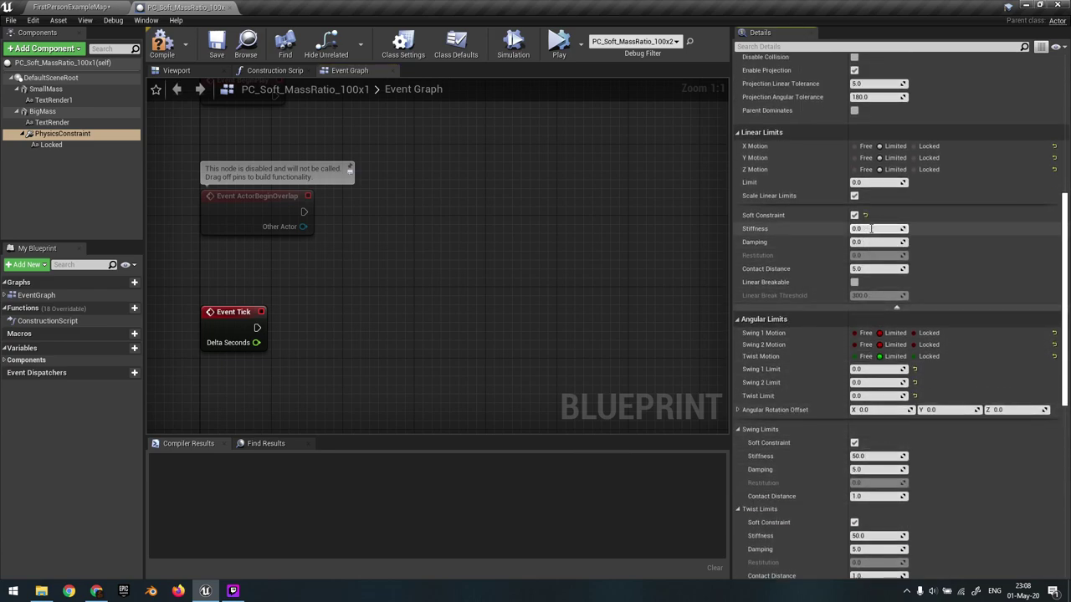
type("50")
left_click(878, 242)
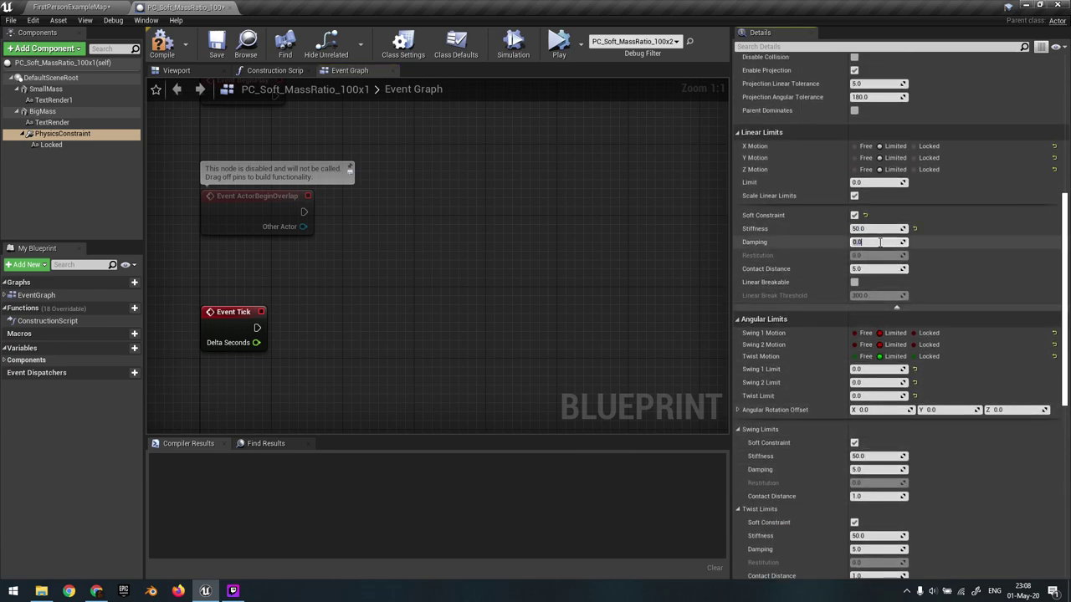
type("5")
left_click(962, 238)
left_click(162, 43)
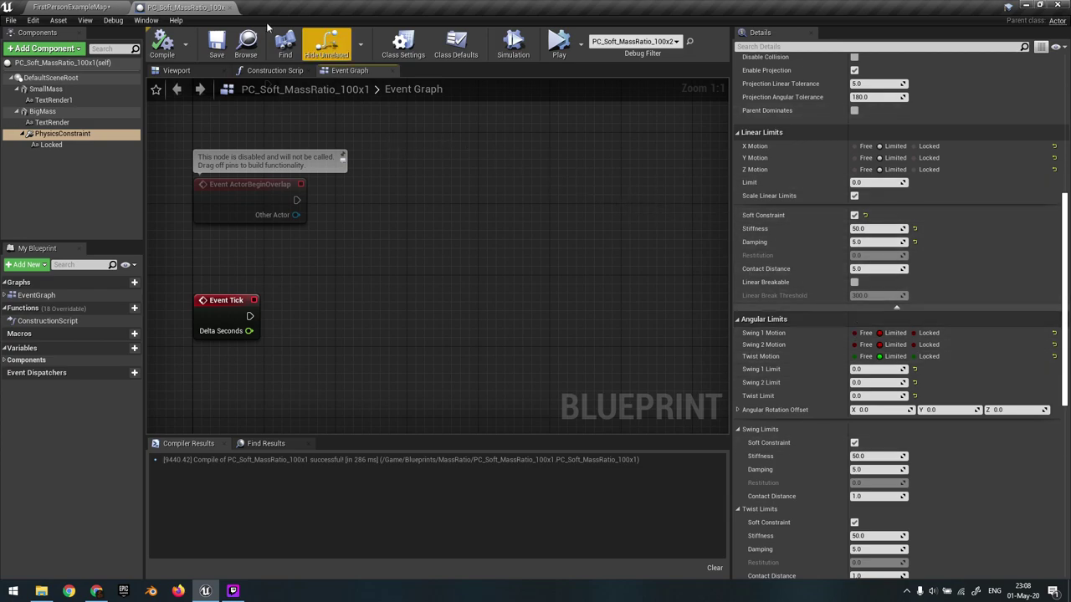
- Close the blueprint, save the FirstPersonExampleMap level and simulate it with the soft-constraint cubes in view
middle_click(176, 4)
key("ctrl+s")
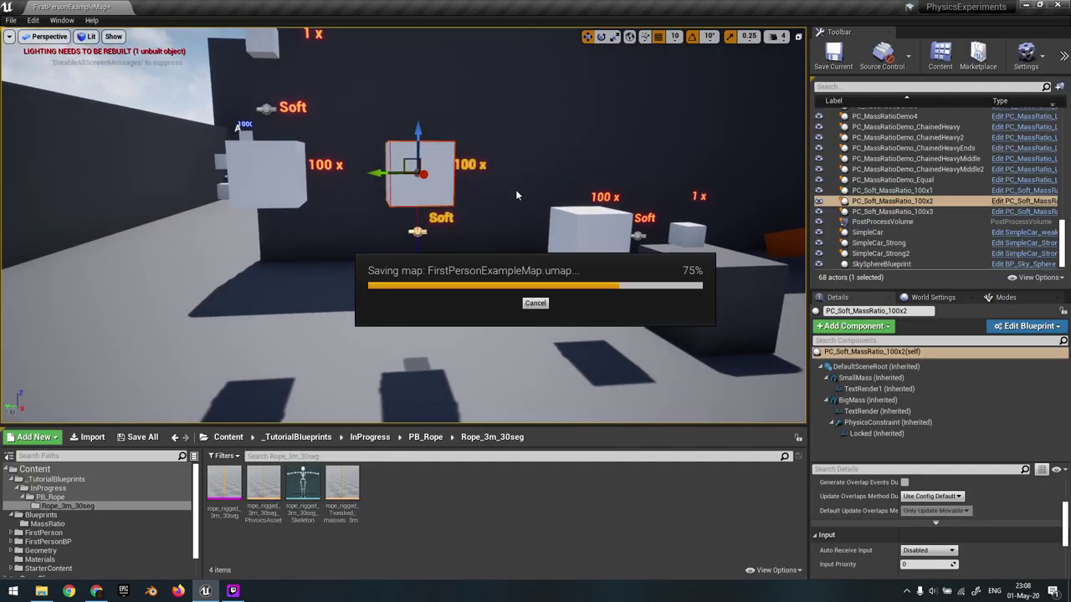
mouse_move(532, 174)
right_mouse_down()
mouse_move(515, 145)
mouse_move(535, 201)
mouse_move(535, 186)
right_mouse_up()
key("s")
key("w")
key("s")
key("w")
key("alt+s")
- Examine the PC_Soft_MassRatio_100x1 pair in the running simulation, selecting its small mass and its big mass
key("w")
key("s")
right_click_drag(436, 225, 406, 180)
key("w")
key("s")
key("w")
key("w")
left_click(382, 254)
right_click_drag(332, 226, 307, 224)
key("a")
double_click(303, 205)
key("s")
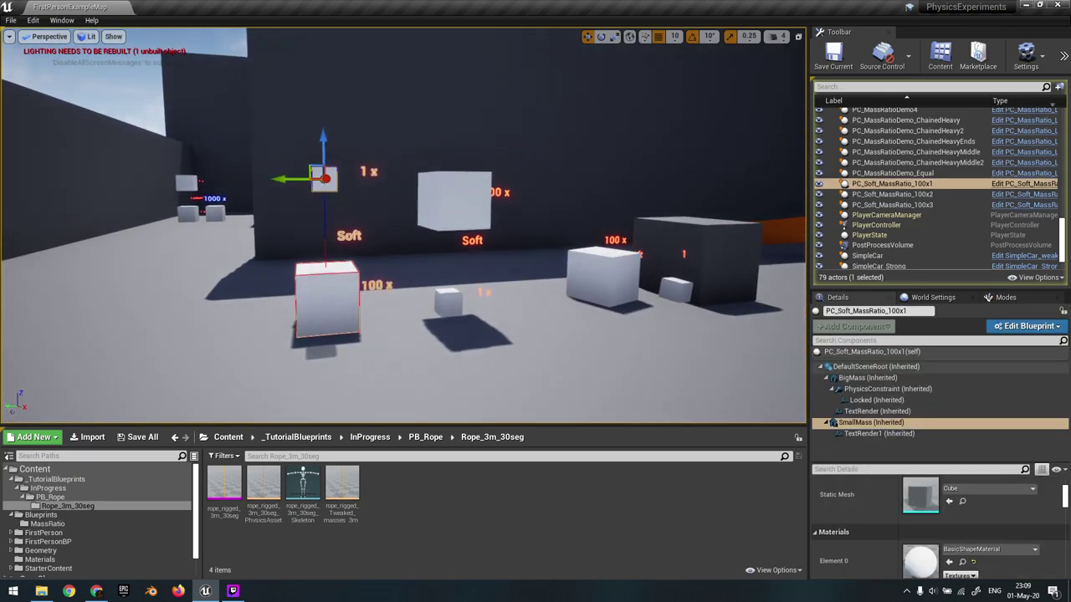
left_click(334, 234)
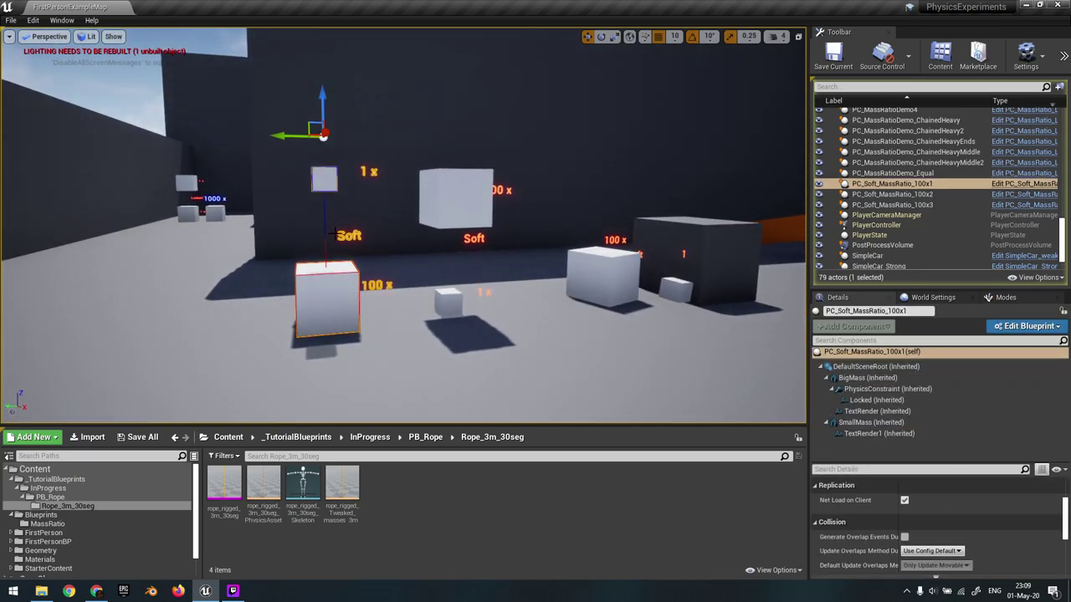
left_click(326, 312)
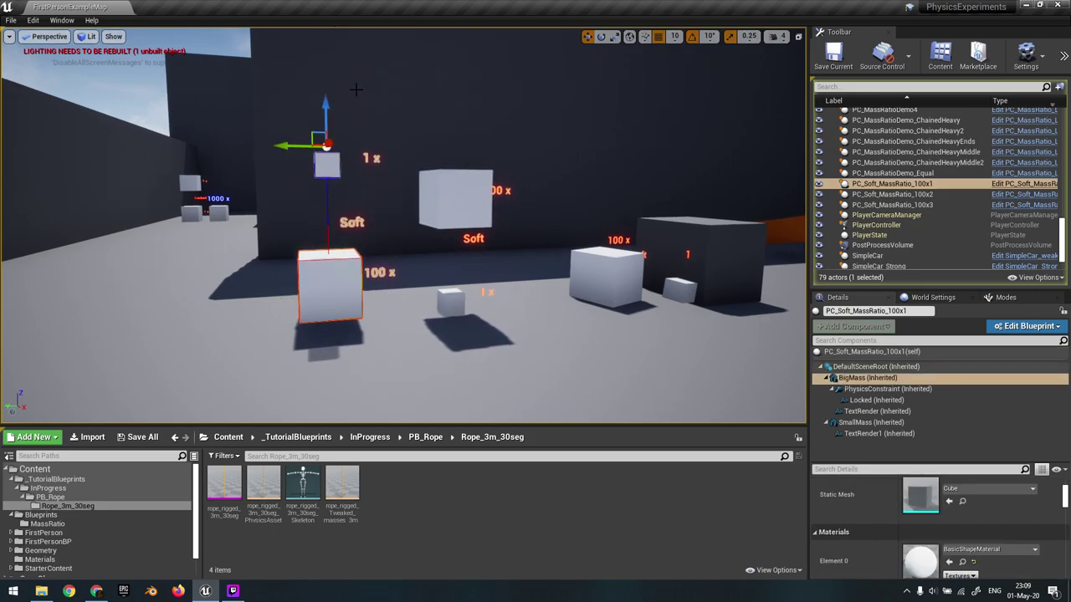
- Select PC_Soft_MassRatio_100x2 in the running simulation and examine how its heavy cube behaves above the small one
key("w")
right_click_drag(456, 224, 477, 234)
left_click(465, 220)
key("d")
key("w")
right_click_drag(410, 226, 485, 226)
key("a")
key("s")
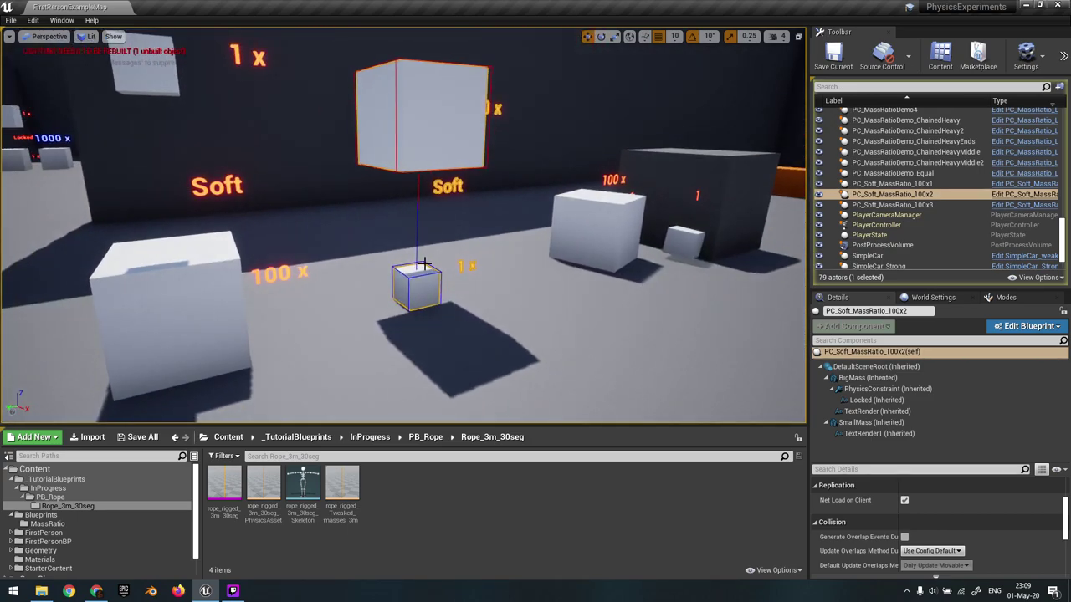
key("d")
right_click_drag(464, 295, 403, 275)
key("a")
key("s")
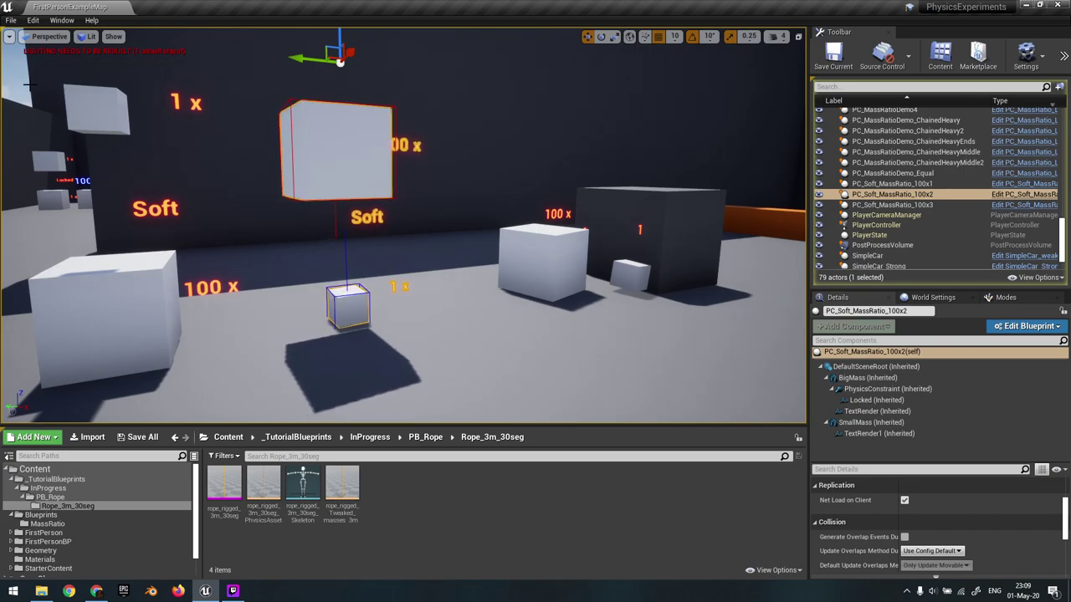
- Stop and rerun the simulation to watch the horizontal soft 100x pair fall beside the dark block
right_click_drag(359, 239, 438, 240)
key("d")
key("Escape")
key("s")
key("w")
key("s")
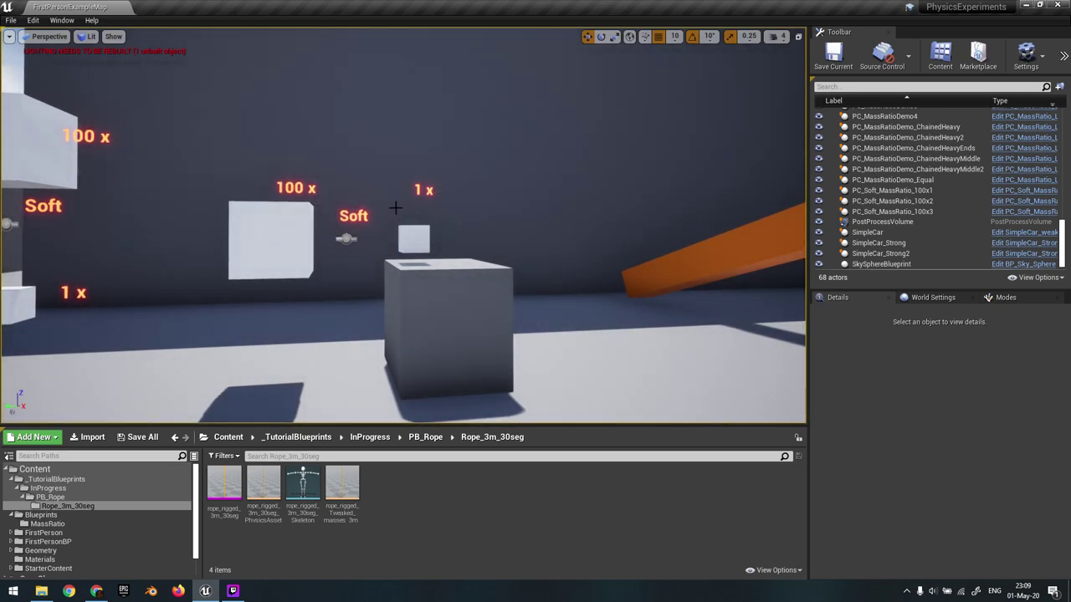
key("alt+s")
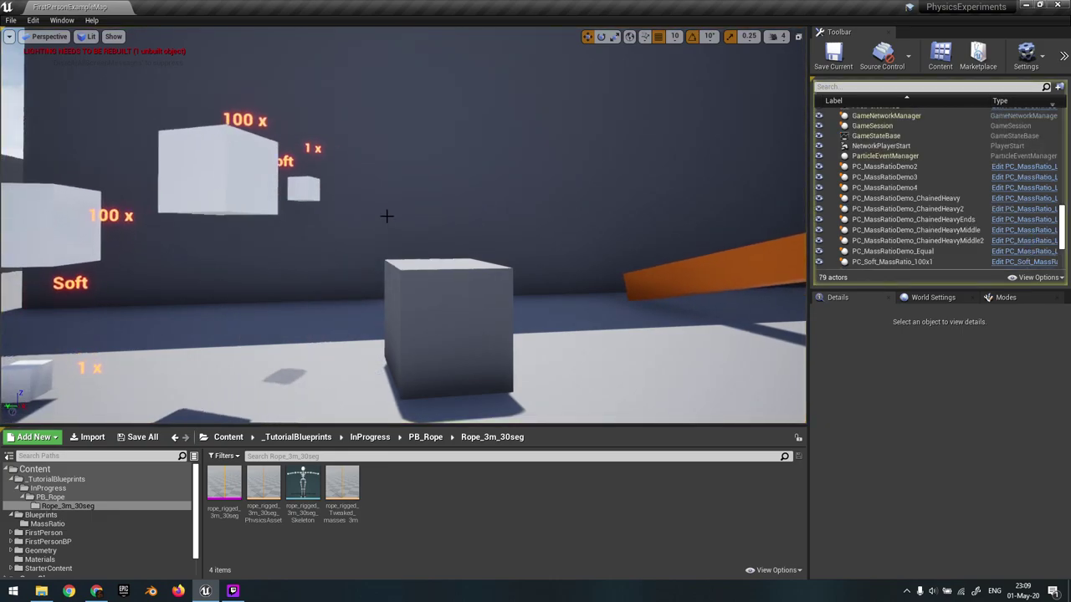
key("Escape")
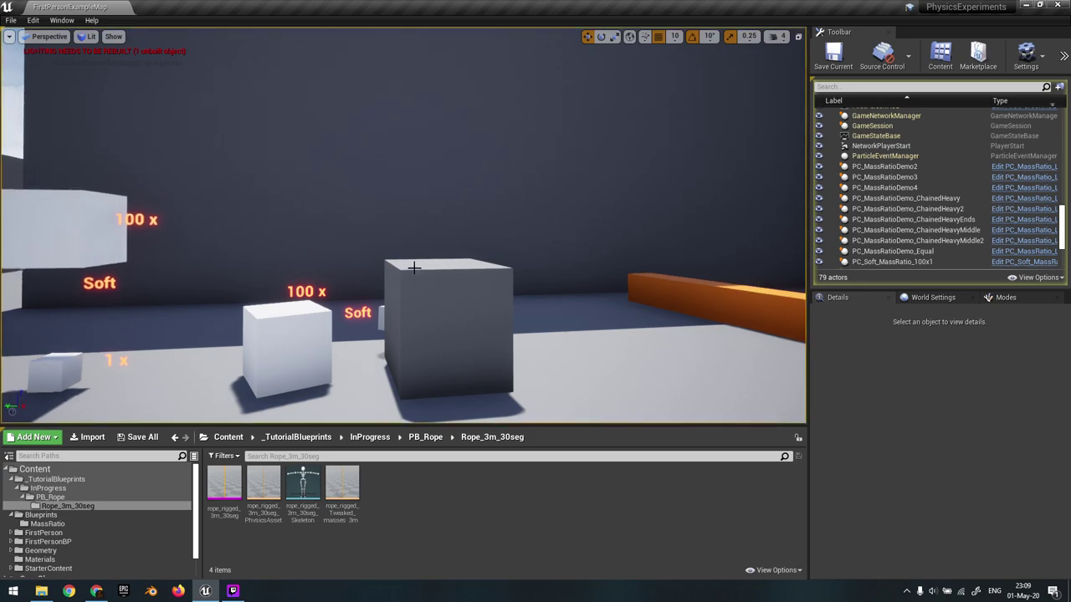
key("Escape")
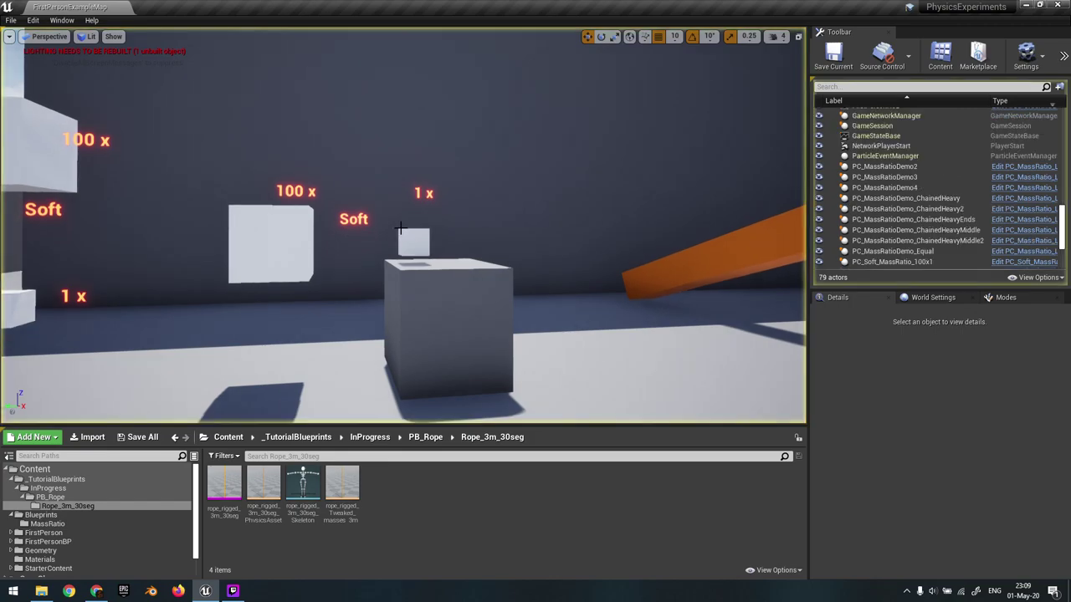
- Select the small mass of PC_Soft_MassRatio_100x1 during simulation and move it vertically to test the soft constraint
right_click_drag(415, 216, 383, 198)
left_click(374, 249)
right_click_drag(374, 249, 350, 174)
double_click(463, 212)
double_click(327, 174)
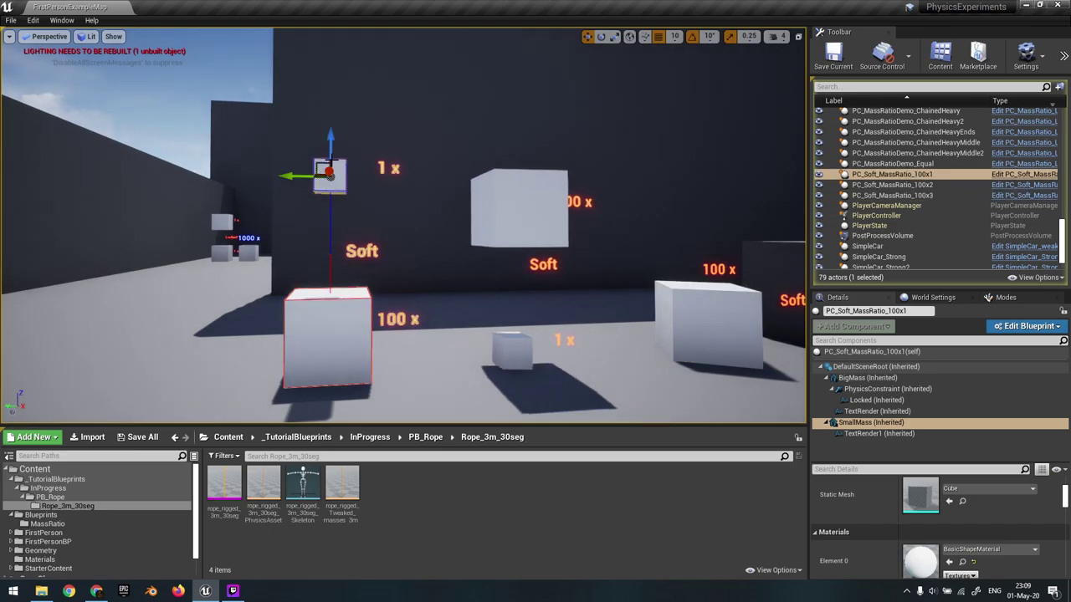
mouse_move(369, 301)
right_mouse_down()
mouse_move(355, 299)
mouse_move(368, 301)
right_mouse_up()
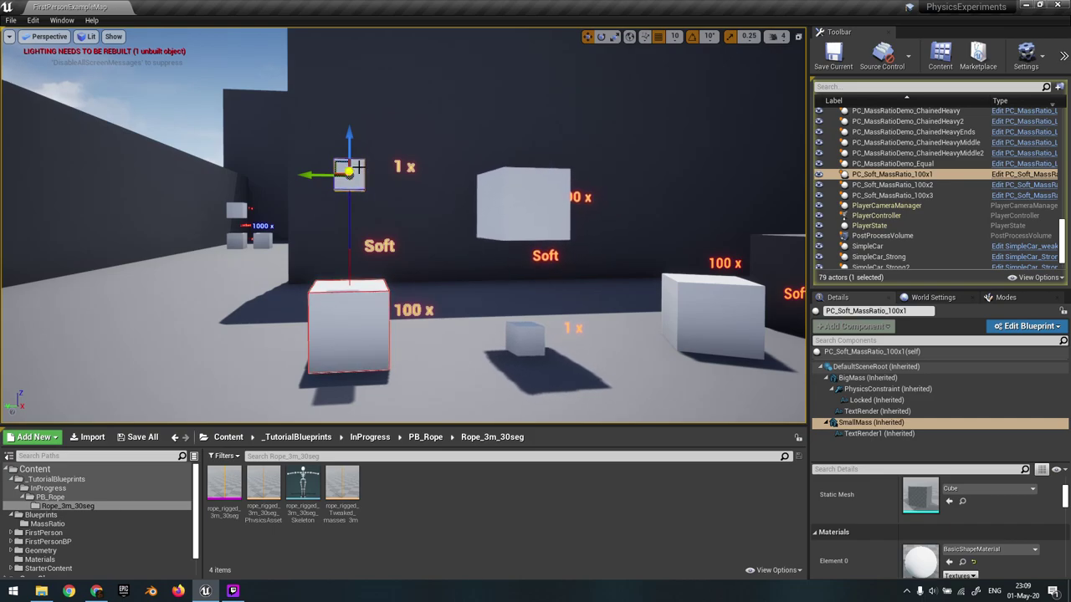
mouse_move(361, 162)
right_mouse_down()
mouse_move(370, 174)
mouse_move(361, 162)
right_mouse_up()
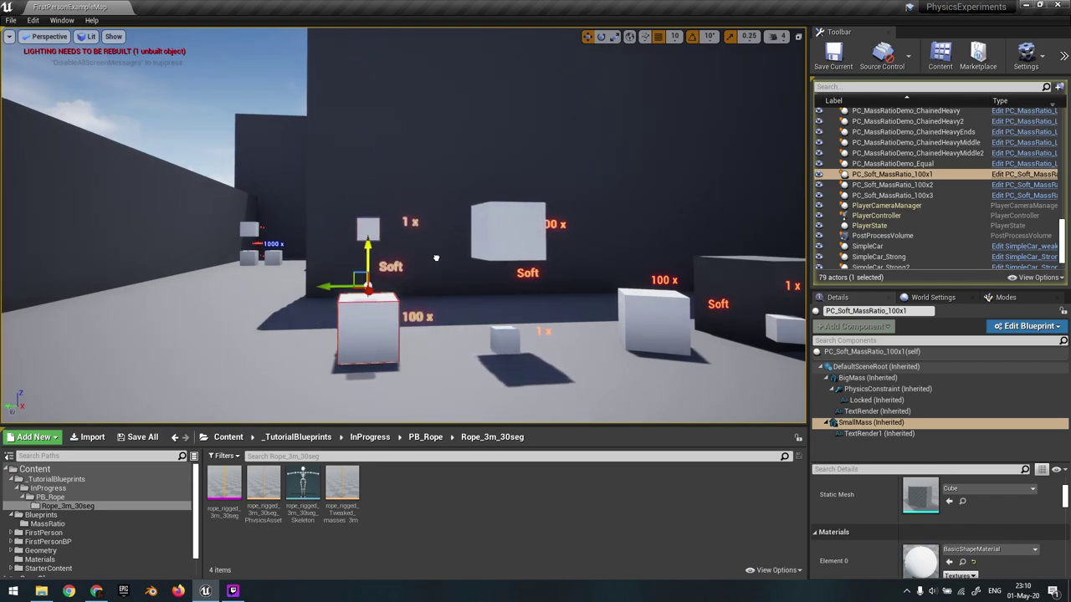
left_click_drag(425, 95, 419, 39)
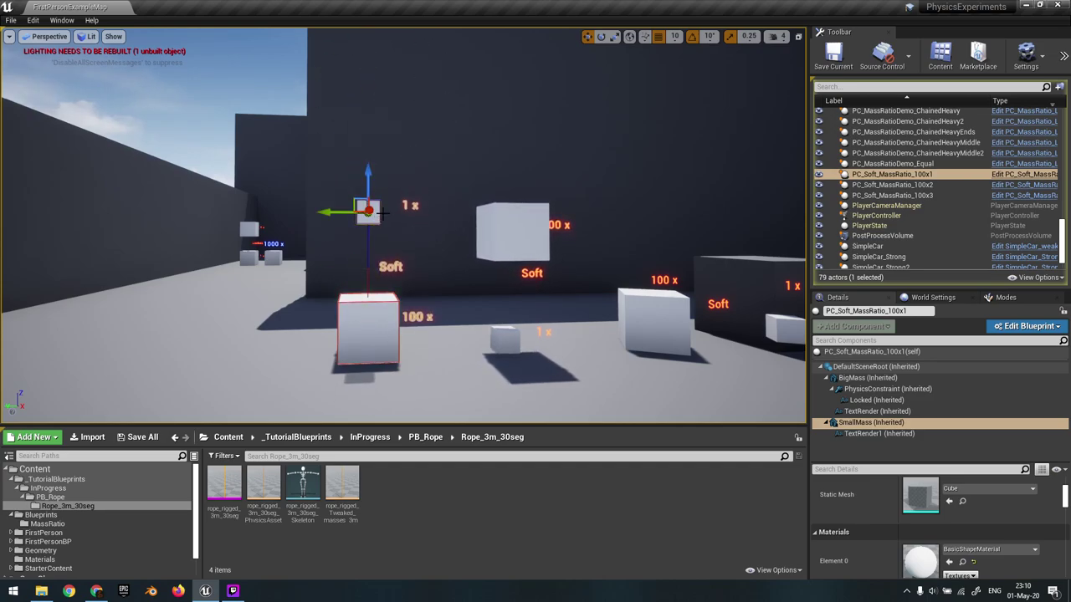
- Pull the small mass of PC_Soft_MassRatio_100x1 far above its heavy cube to stretch the constraint
right_click_drag(380, 216, 414, 182)
key("w")
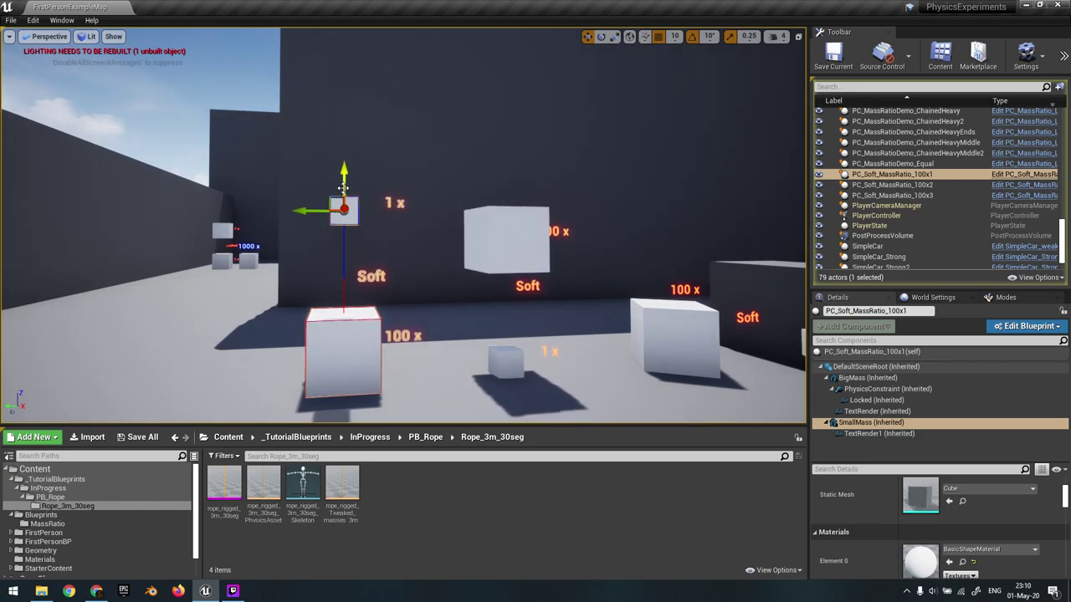
scroll(402, 268, "down", 5)
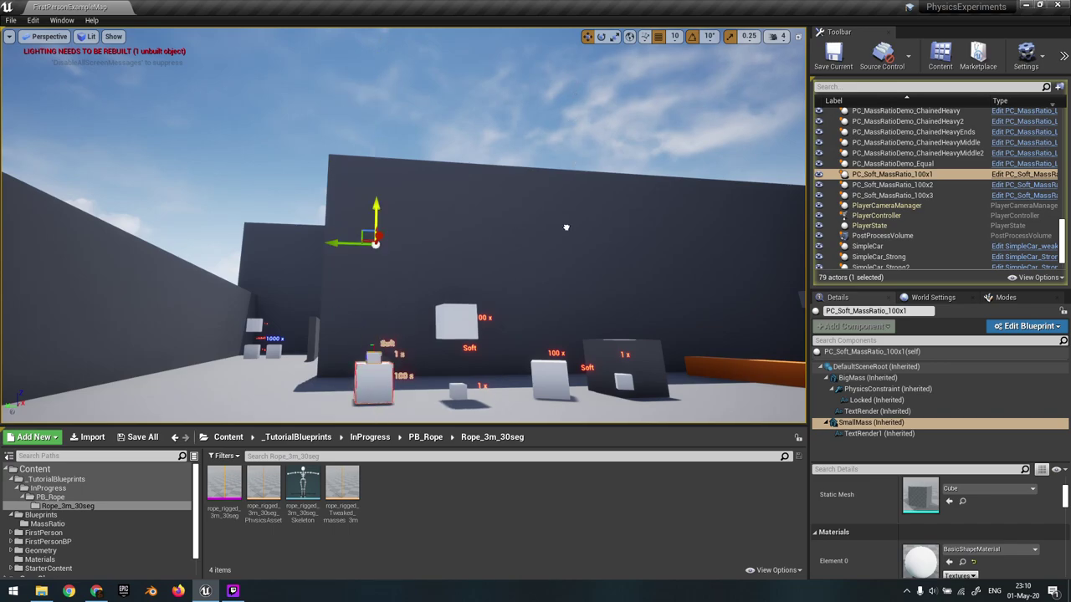
key("w")
- Select the big mass of PC_Soft_MassRatio_100x2 and lift it high above the floor
right_click_drag(527, 200, 550, 218)
left_click(372, 234)
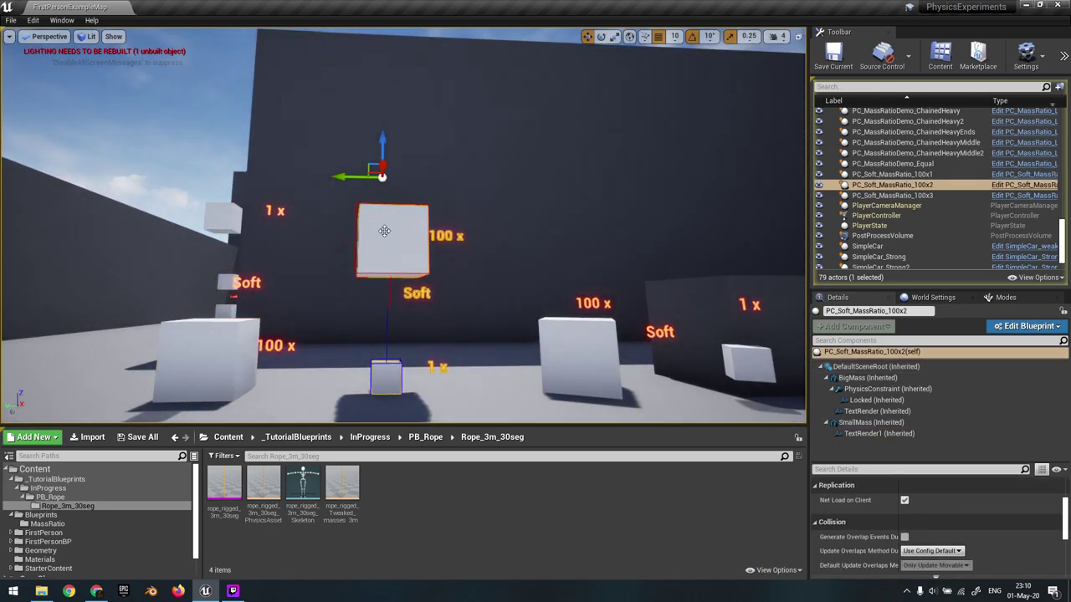
left_click(384, 231)
mouse_move(403, 220)
right_mouse_down()
mouse_move(404, 233)
mouse_move(403, 222)
right_mouse_up()
key("s")
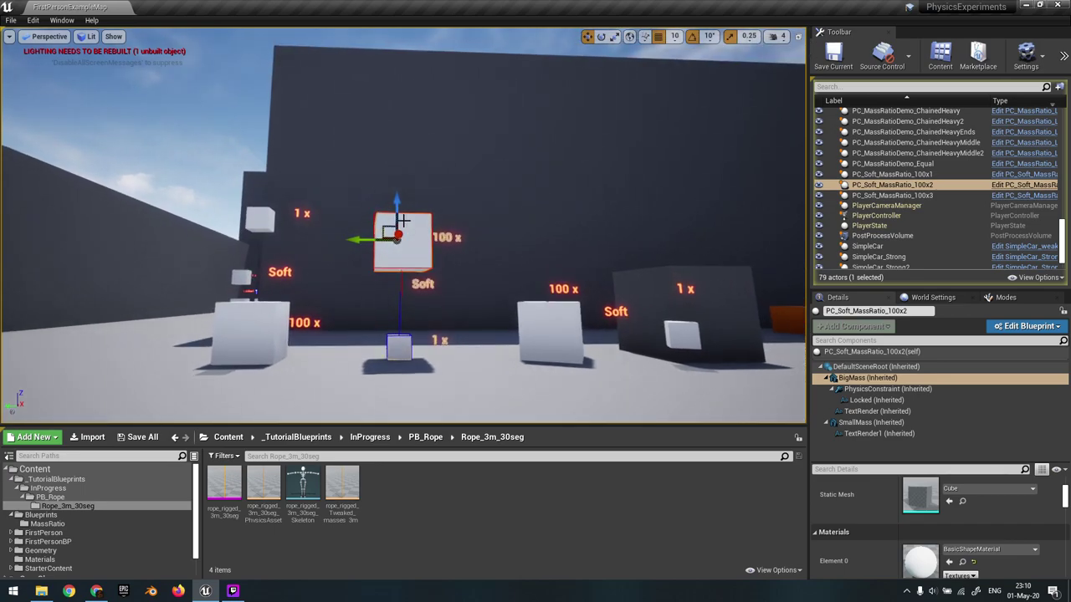
left_click_drag(399, 203, 414, 117)
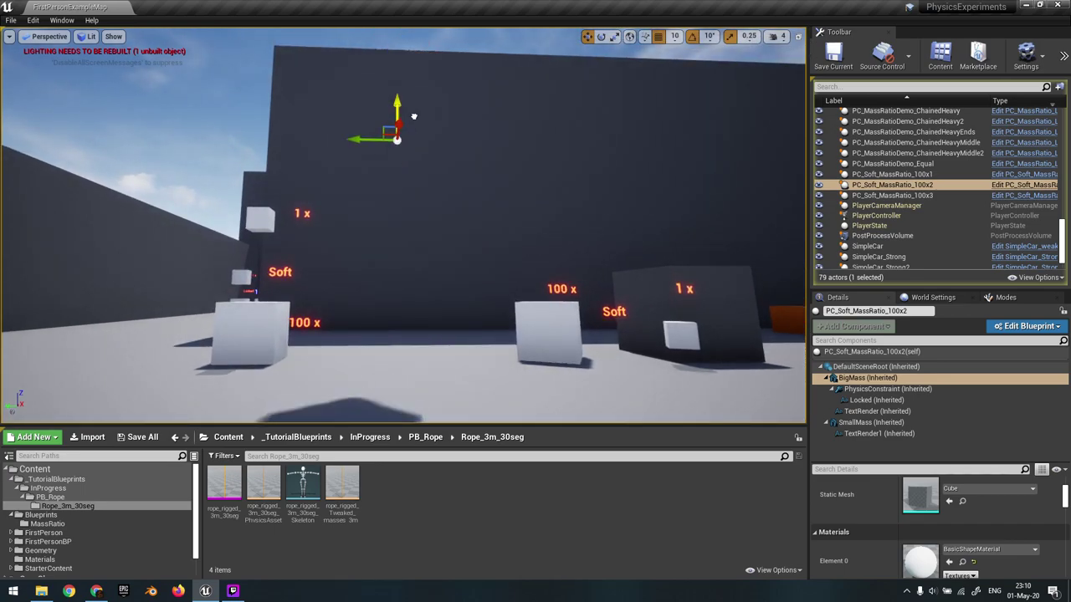
key("s")
right_click_drag(429, 146, 410, 138)
- Restart the simulation and raise the big mass of PC_Soft_MassRatio_100x2 again
key("Escape")
key("alt+s")
key("w")
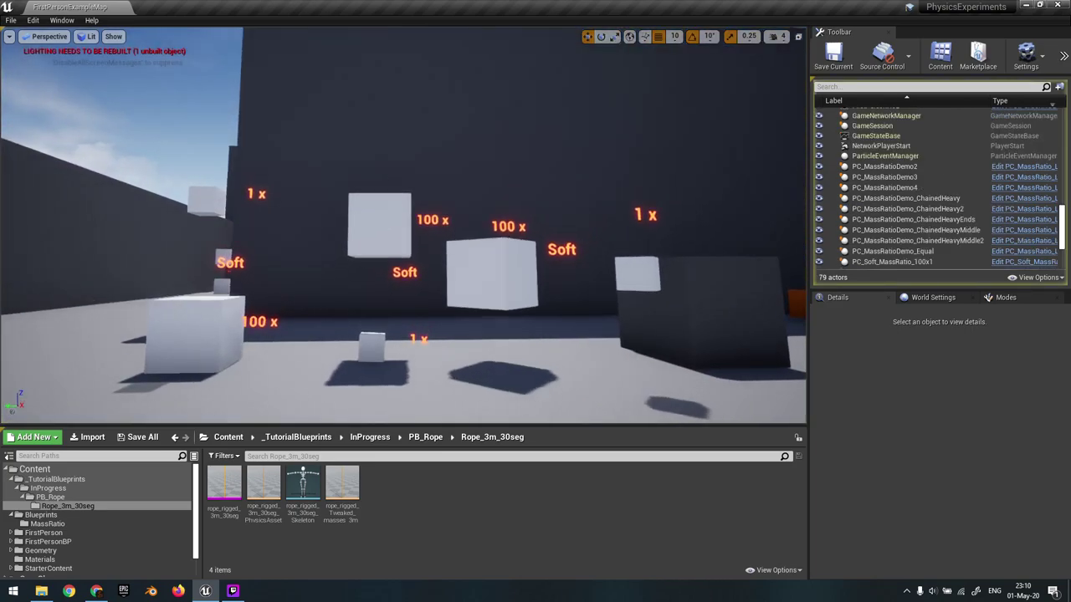
left_click(382, 215)
left_click_drag(384, 204, 396, 144)
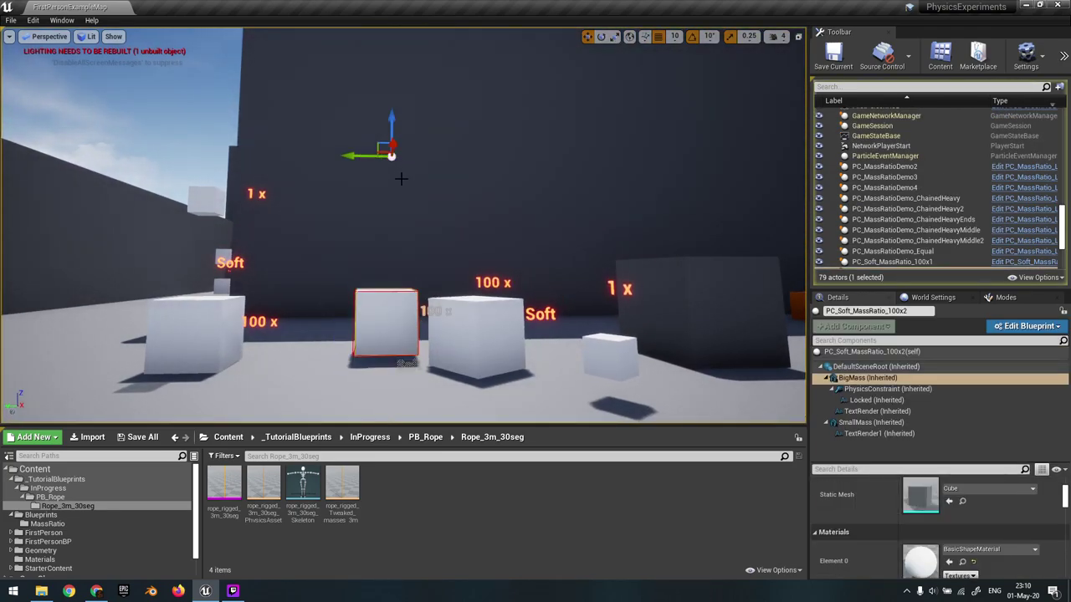
- Stop the simulation, go to the rope strung between two walls and select the orange 1000x beam, EditorCube100
key("alt+p")
right_click_drag(487, 143, 557, 97)
key("s")
key("w")
right_click_drag(522, 159, 656, 179)
key("w")
right_click_drag(632, 272, 465, 261)
key("d")
right_click_drag(355, 154, 355, 148)
key("w")
right_click_drag(399, 193, 425, 170)
key("d")
key("w")
key("w")
key("s")
left_click(442, 207)
key("w")
key("s")
key("w")
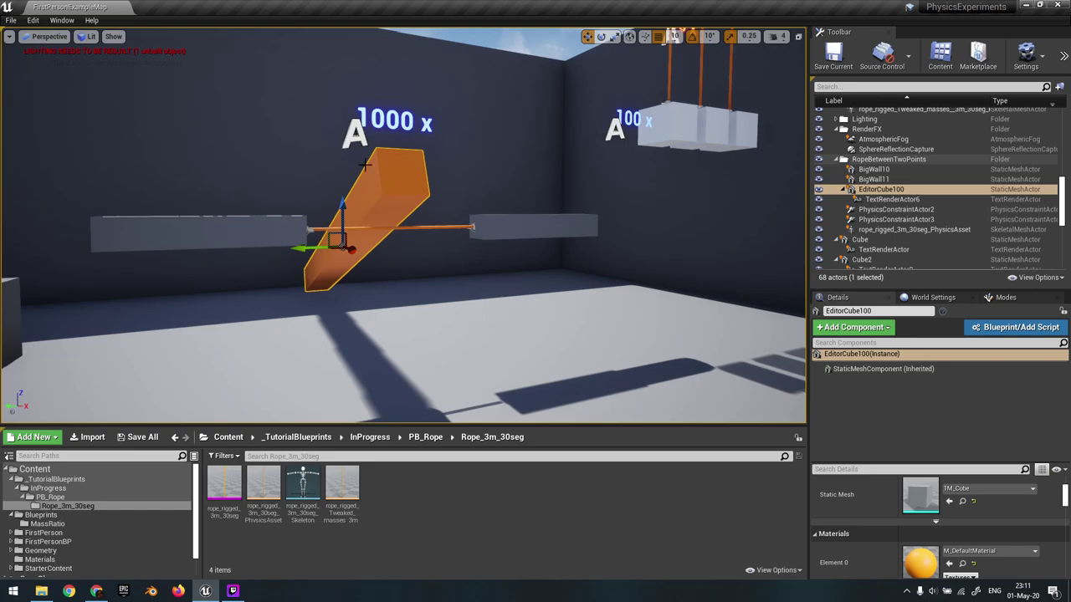
- Simulate the orange 1000x beam on the rope twice, viewing it from two angles and stopping after each run
key("alt+s")
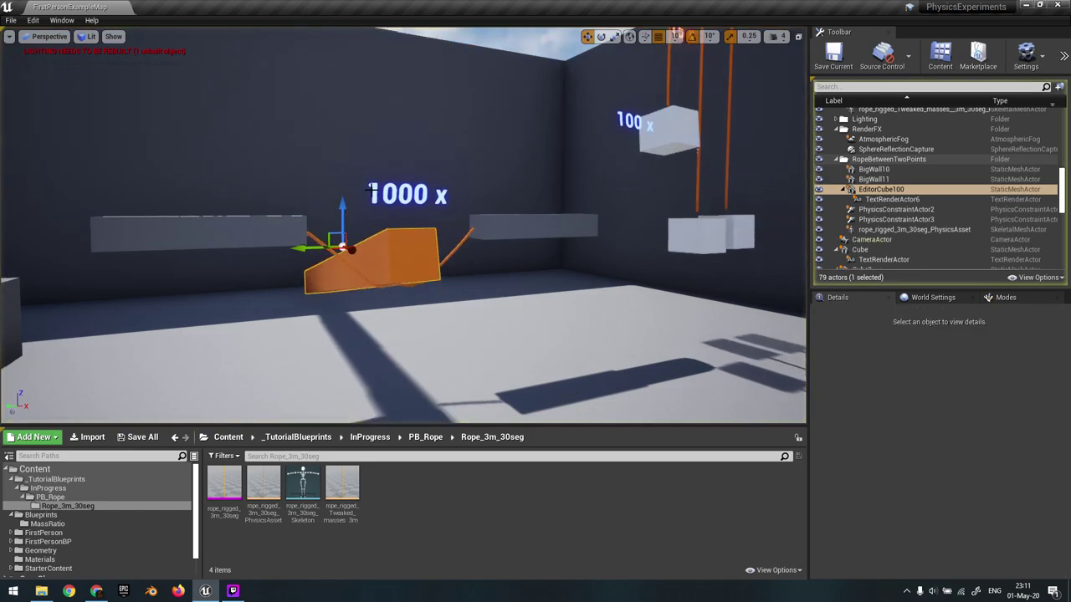
right_click_drag(409, 258, 495, 256)
left_click(469, 287)
key("w")
key("Escape")
key("a")
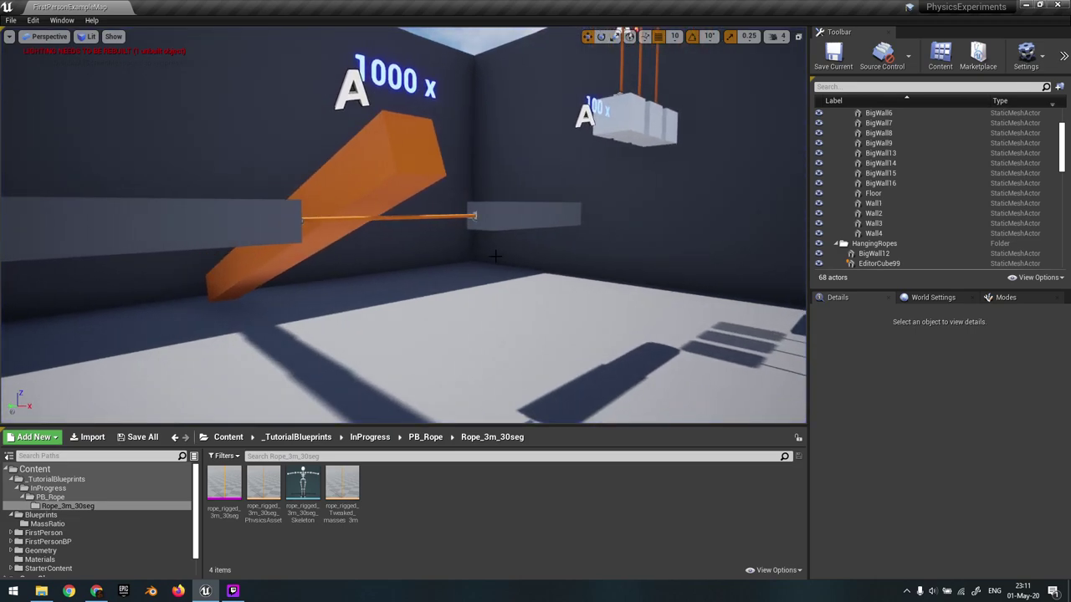
key("alt+s")
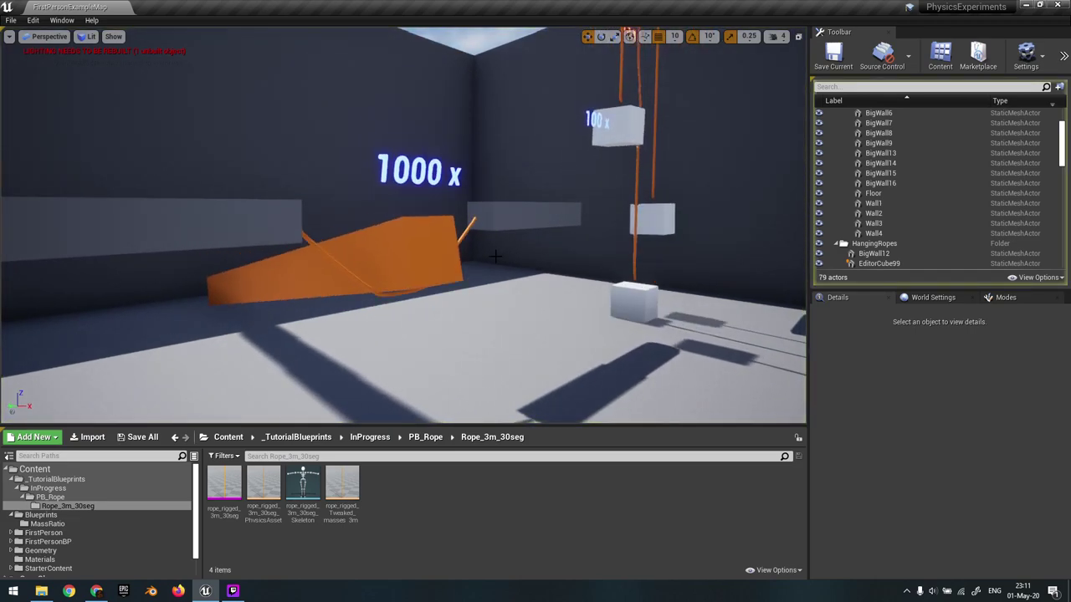
key("Escape")
- Focus on the rope spanning the two walls and turn on the viewport's collision display
key("w")
right_click_drag(465, 258, 462, 251)
left_click(457, 223)
key("f")
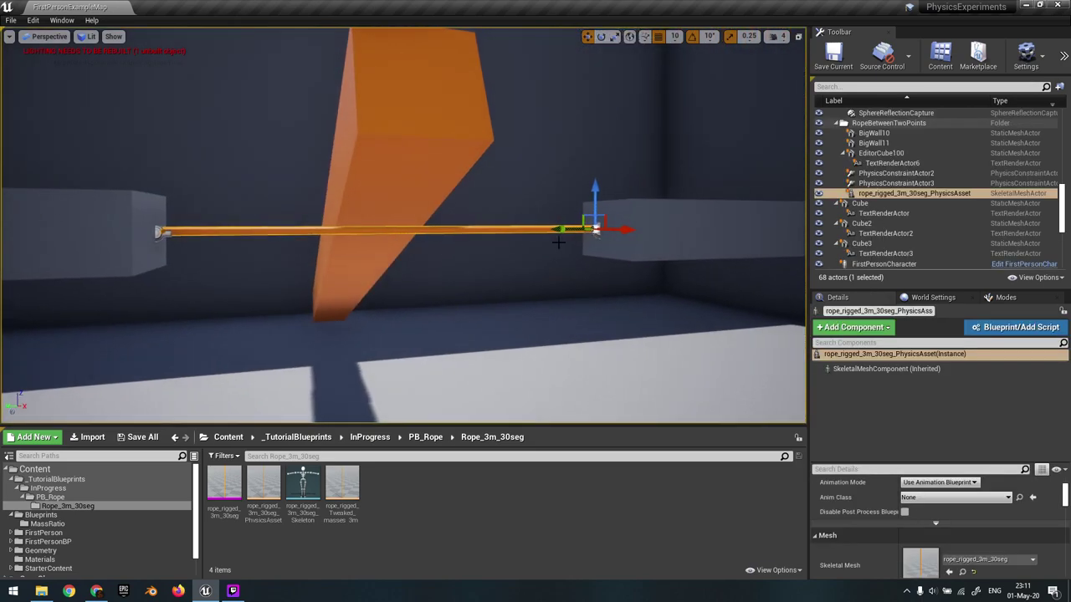
left_click(91, 37)
left_click(113, 37)
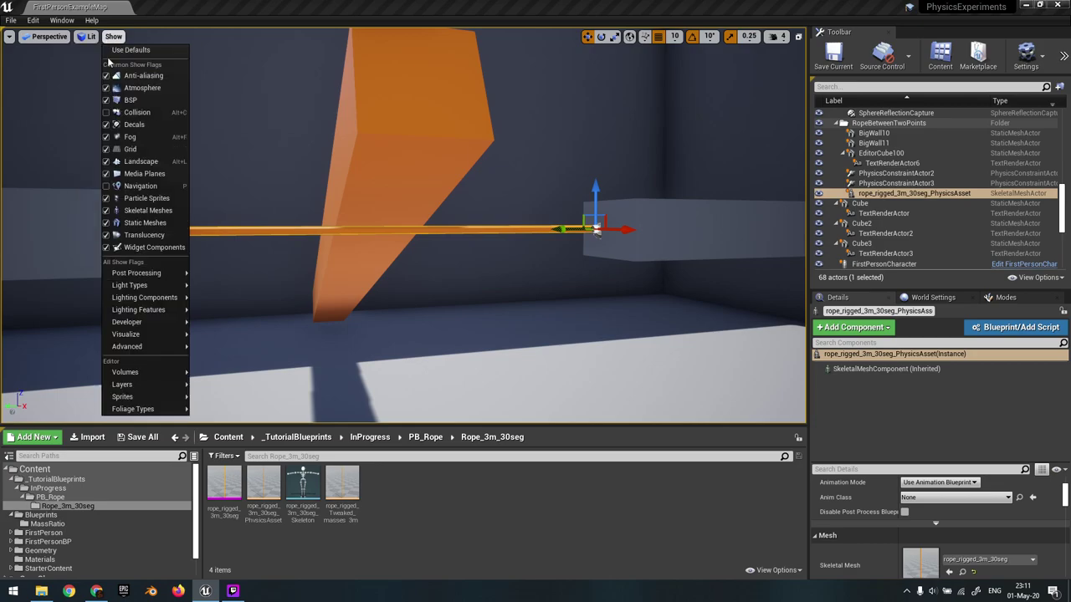
key("Escape")
key("Escape")
- Simulate the level with collision shapes shown and examine the rope under the 1000x beam
mouse_move(329, 196)
right_mouse_down()
mouse_move(329, 180)
mouse_move(285, 188)
mouse_move(398, 196)
mouse_move(372, 194)
mouse_move(343, 220)
mouse_move(338, 196)
right_mouse_up()
key("w")
key("s")
key("w")
key("w")
key("s")
key("alt+s")
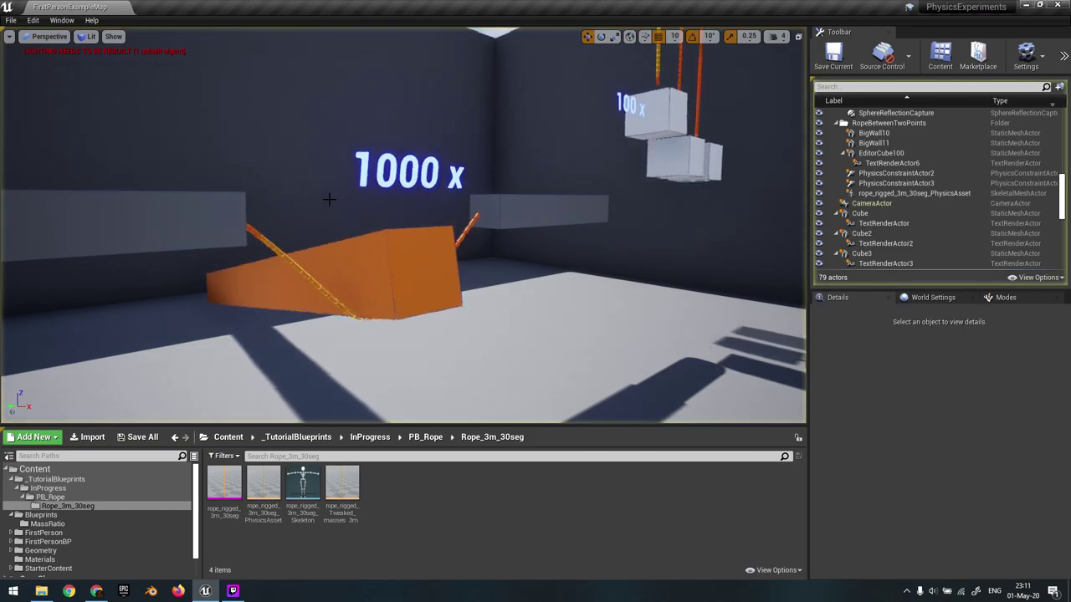
key("w")
right_click_drag(483, 275, 462, 253)
key("s")
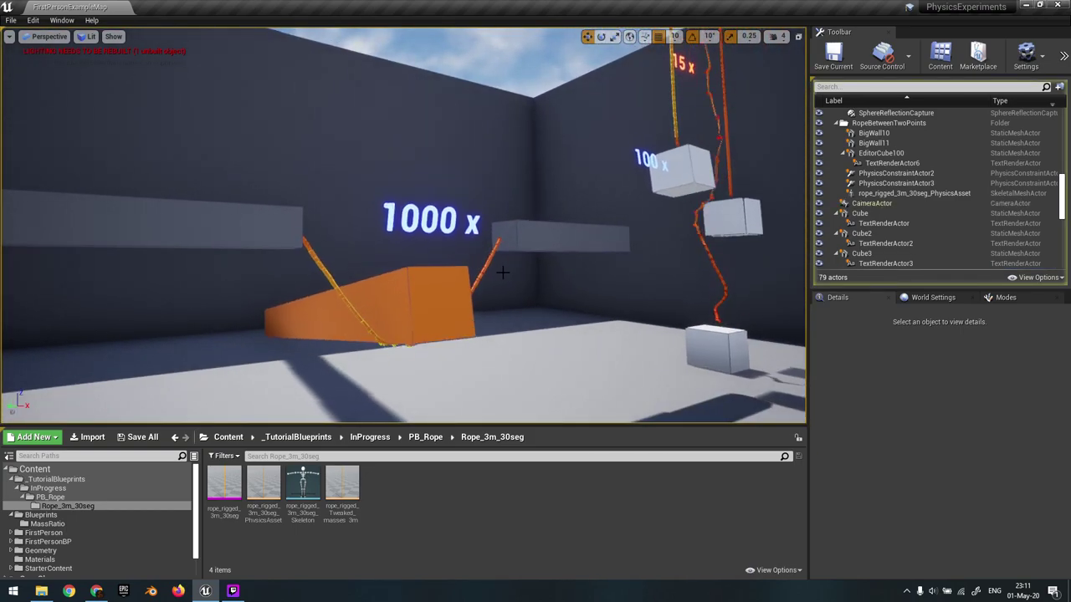
- Examine the 1000x beam and the rope from farther back during the simulation and stop the run
key("s")
right_click_drag(514, 288, 507, 311)
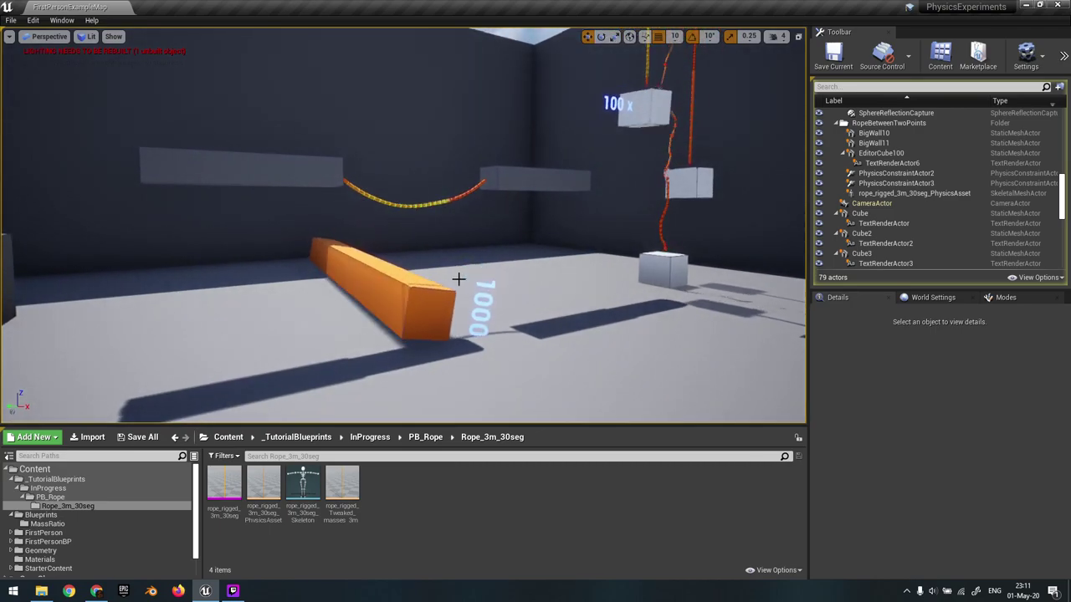
right_click_drag(463, 235, 457, 233)
key("w")
key("Escape")
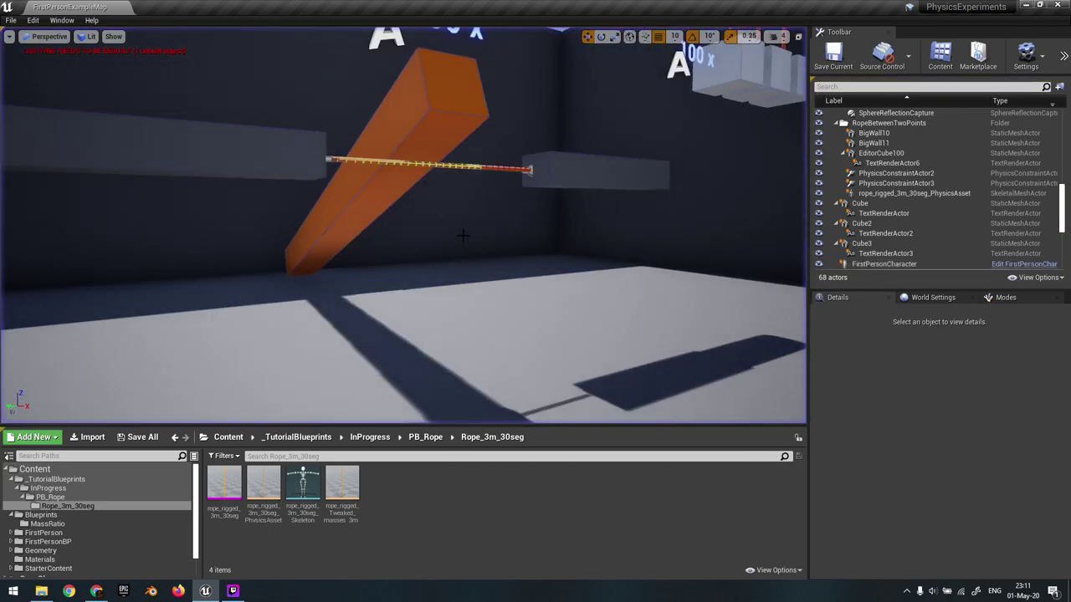
- Select the rope skeletal mesh strung between the two walls and inspect its collision segments up close
left_click(466, 166)
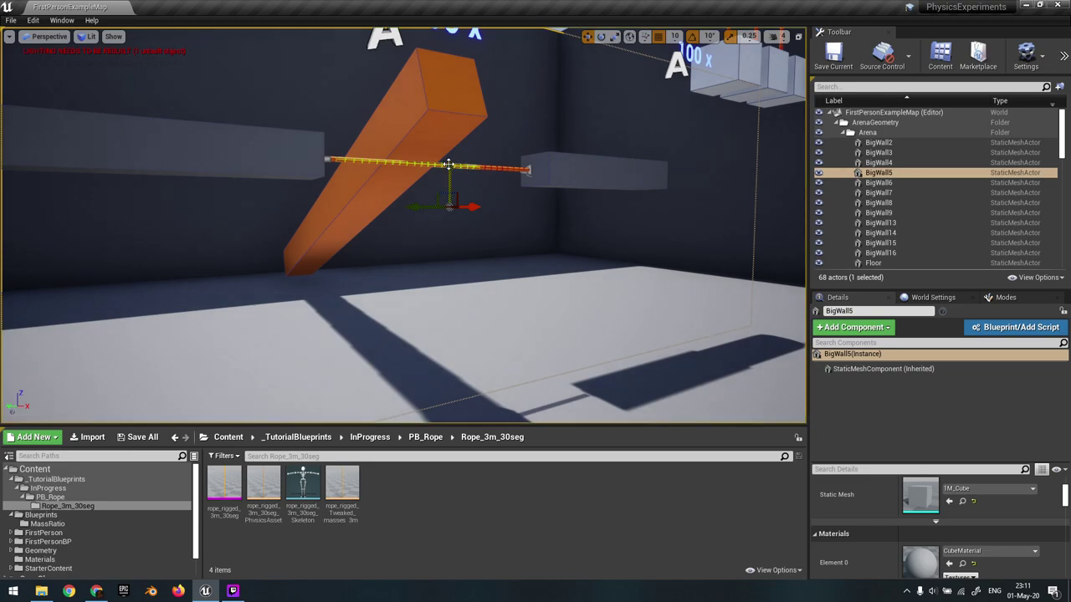
left_click(454, 167)
right_click_drag(566, 259, 510, 241)
key("w")
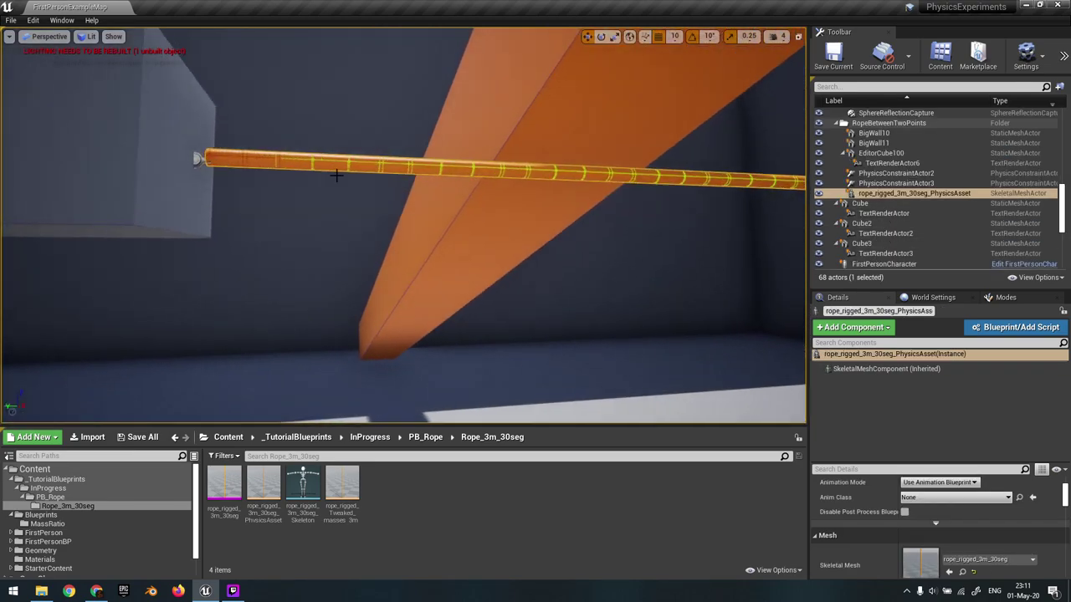
key("s")
right_click_drag(709, 184, 730, 199)
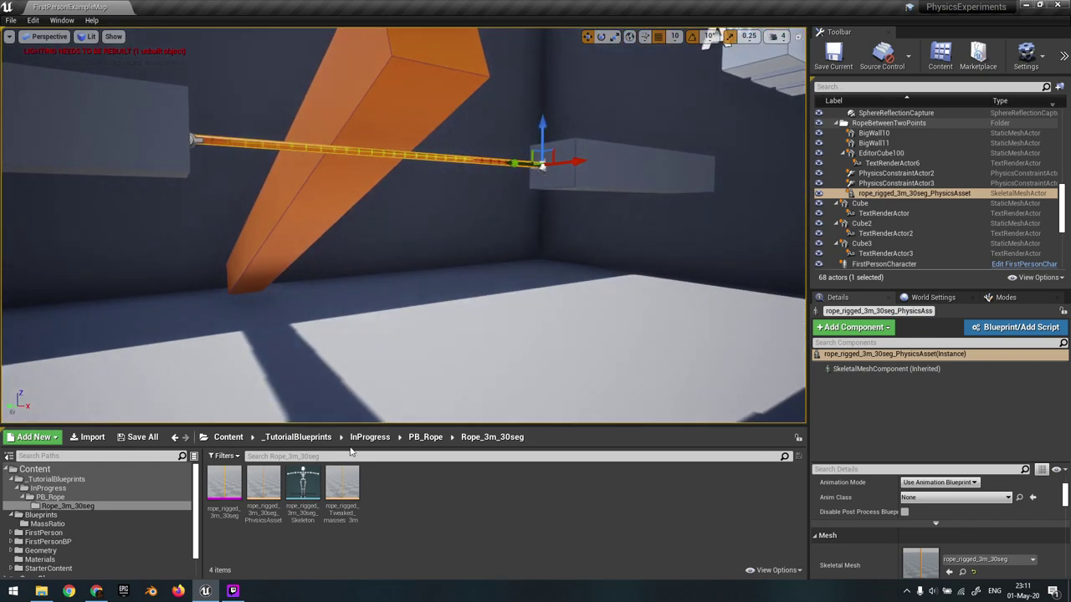
- Open the rope_rigged_3m_30seg physics asset and hide primitives and constraints in its skeleton tree
double_click(264, 485)
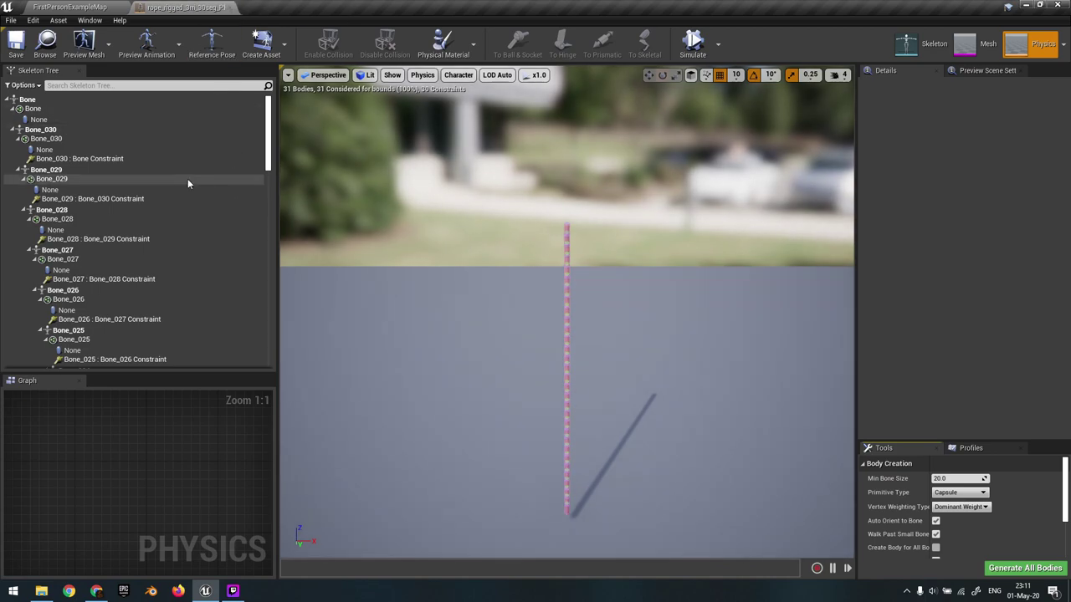
left_click(23, 84)
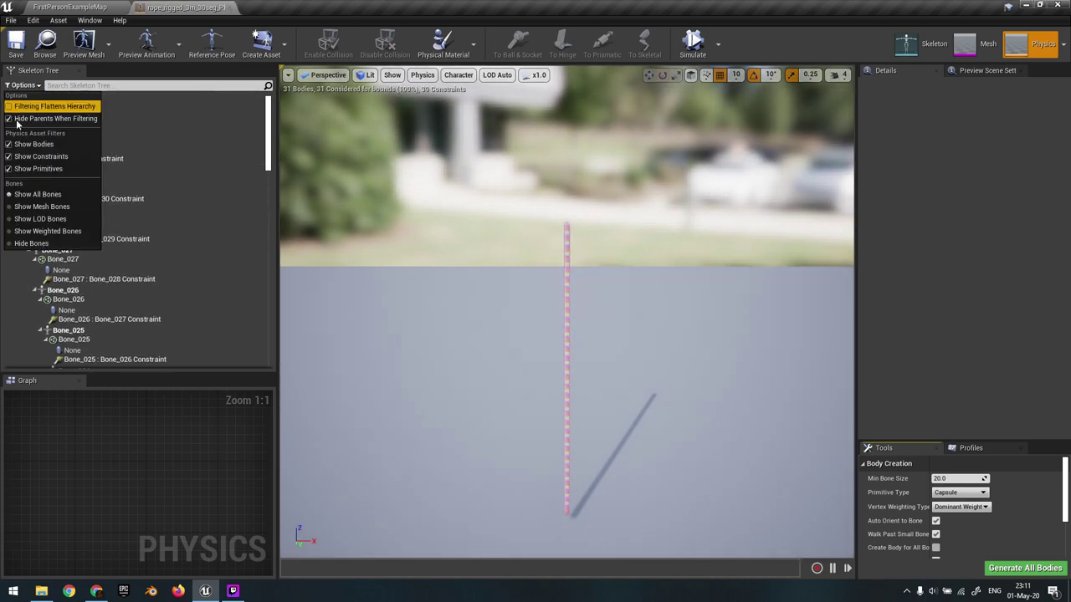
left_click(10, 168)
left_click(9, 157)
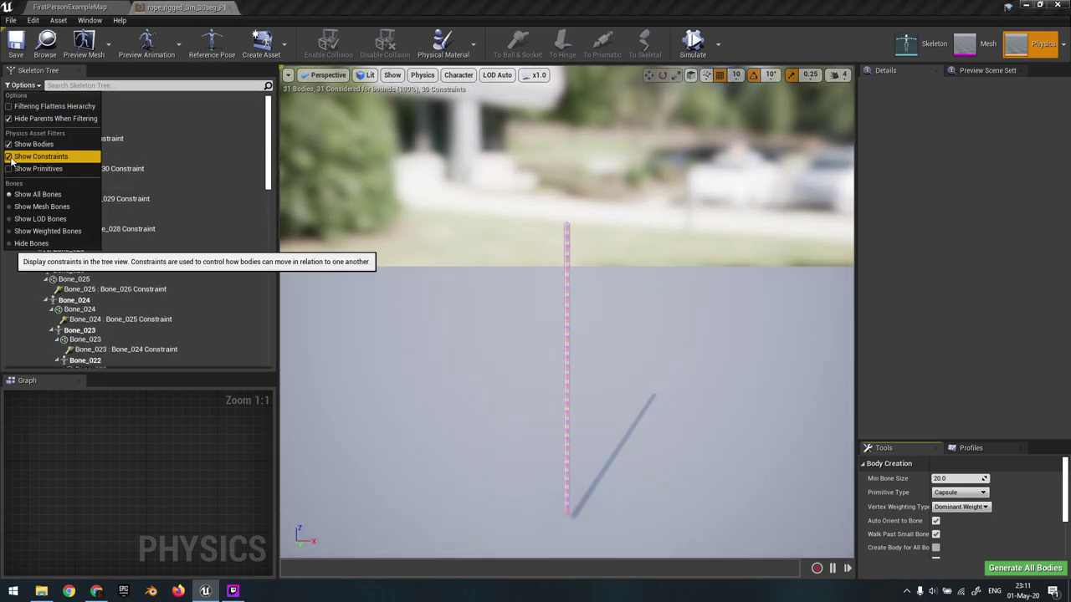
left_click(8, 145)
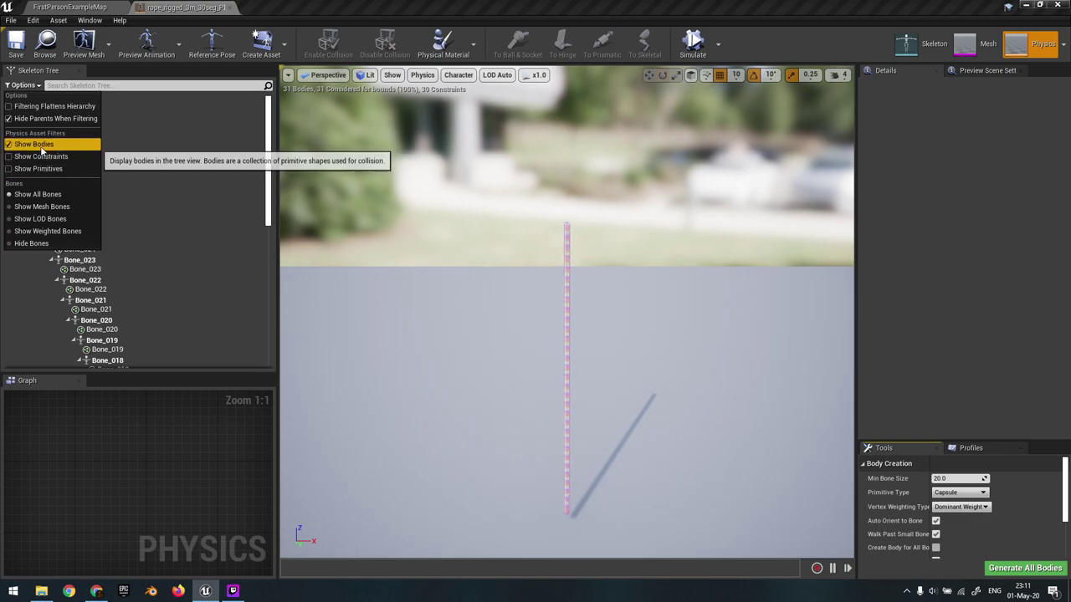
left_click(190, 177)
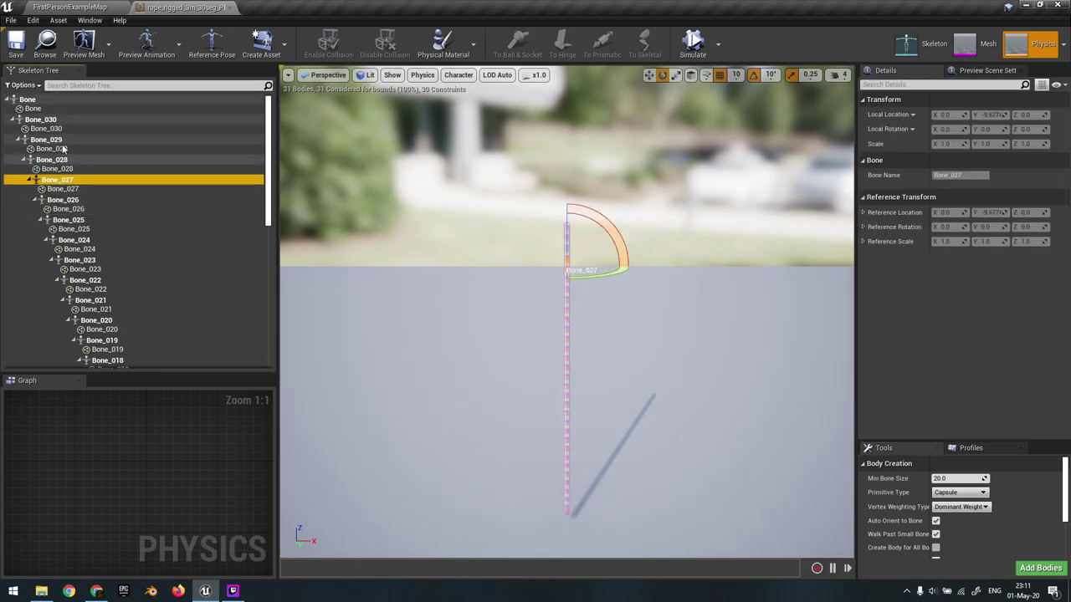
- Hide the bones in the skeleton tree and select all of the rope's physics bodies at once
left_click(22, 85)
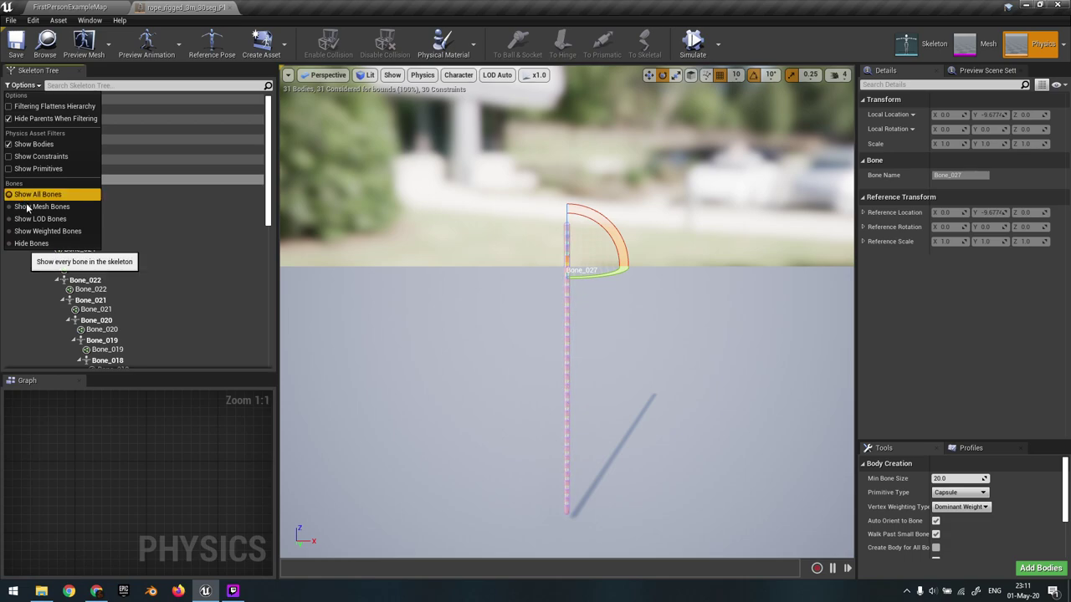
left_click(19, 243)
scroll(144, 182, "down", 2)
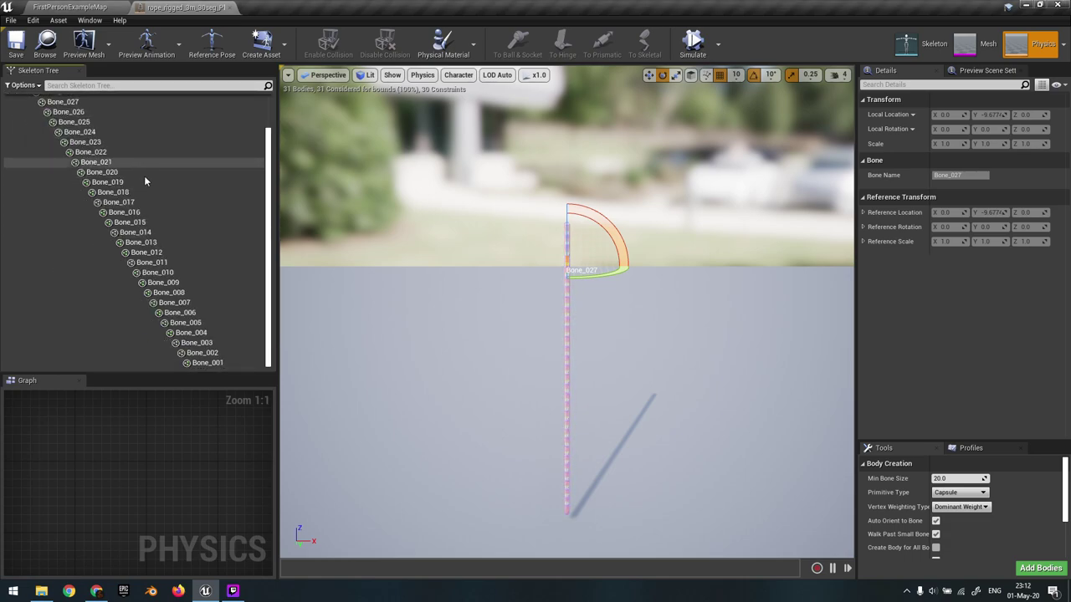
left_click(200, 362)
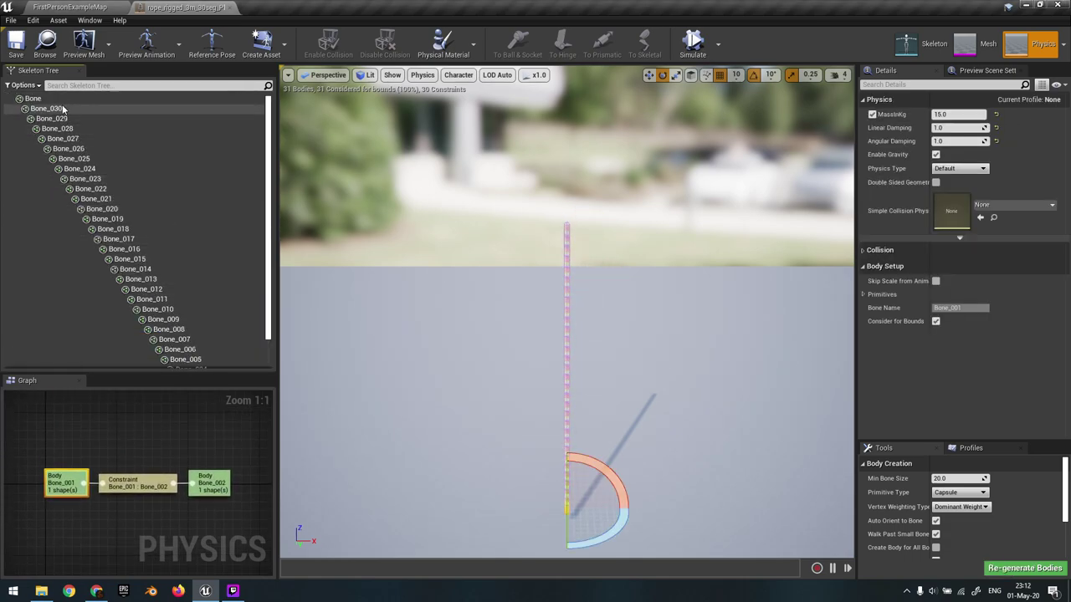
left_click(46, 109, "shift")
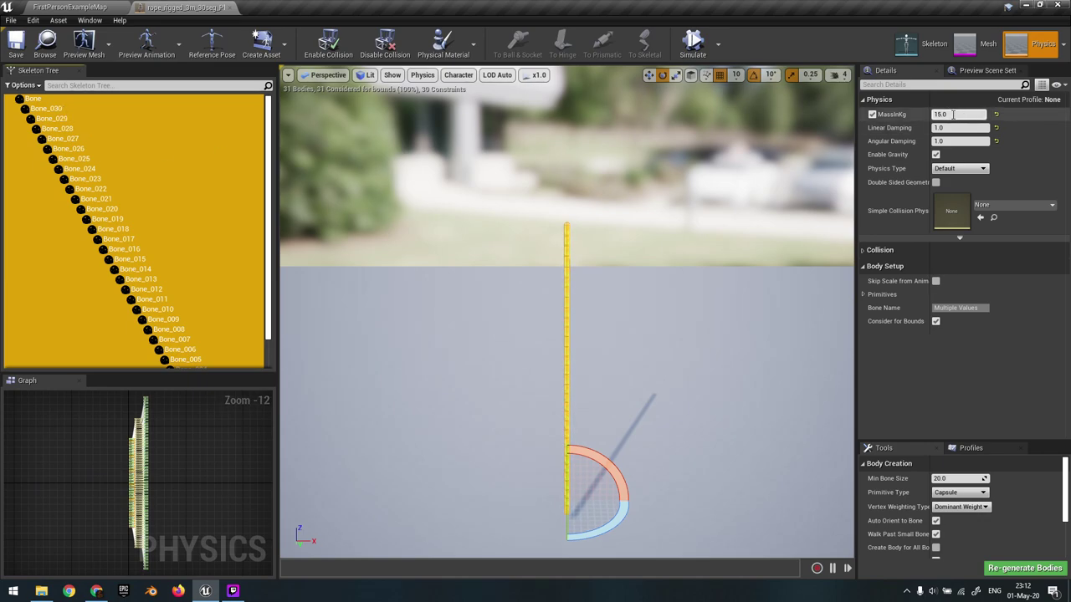
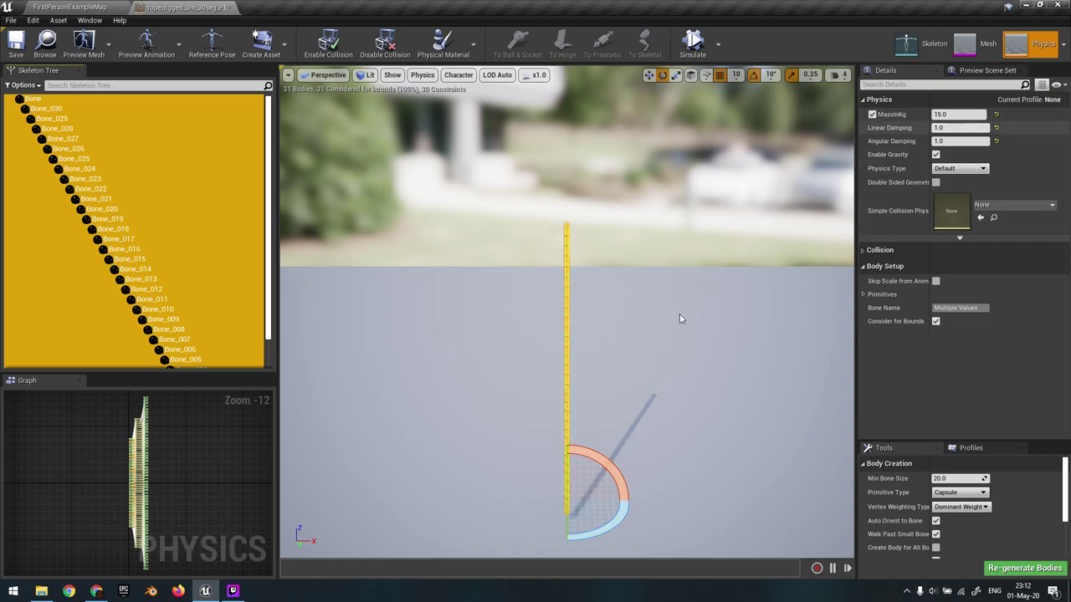
- Return to the level, simulate the 1000x beam on the rope with its current body masses and stop the run
left_click(82, 6)
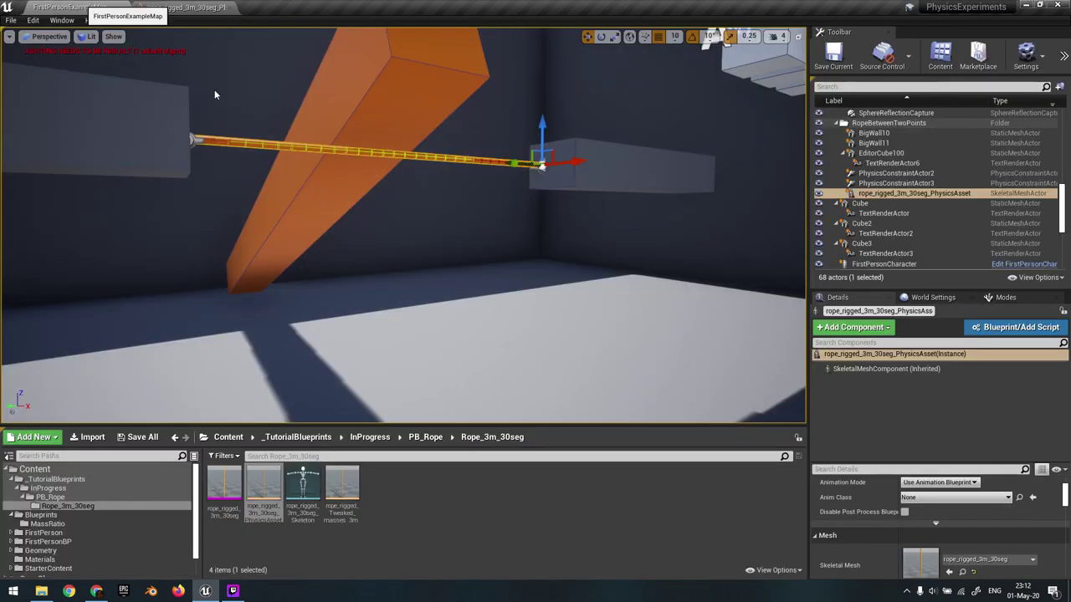
key("s")
right_click_drag(363, 313, 363, 289)
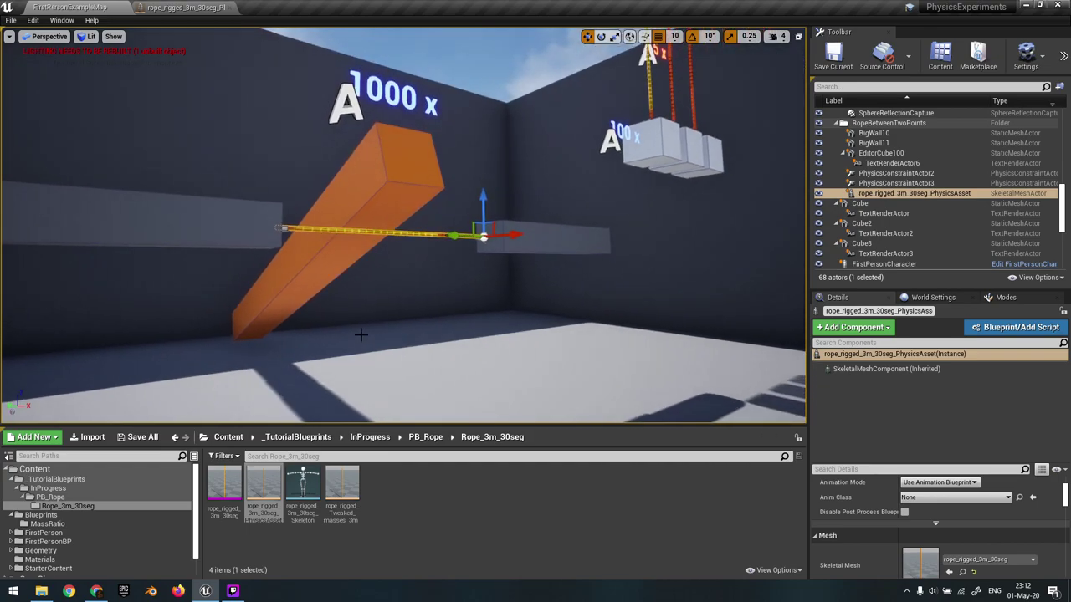
key("Escape")
right_click_drag(417, 240, 436, 262)
key("alt+s")
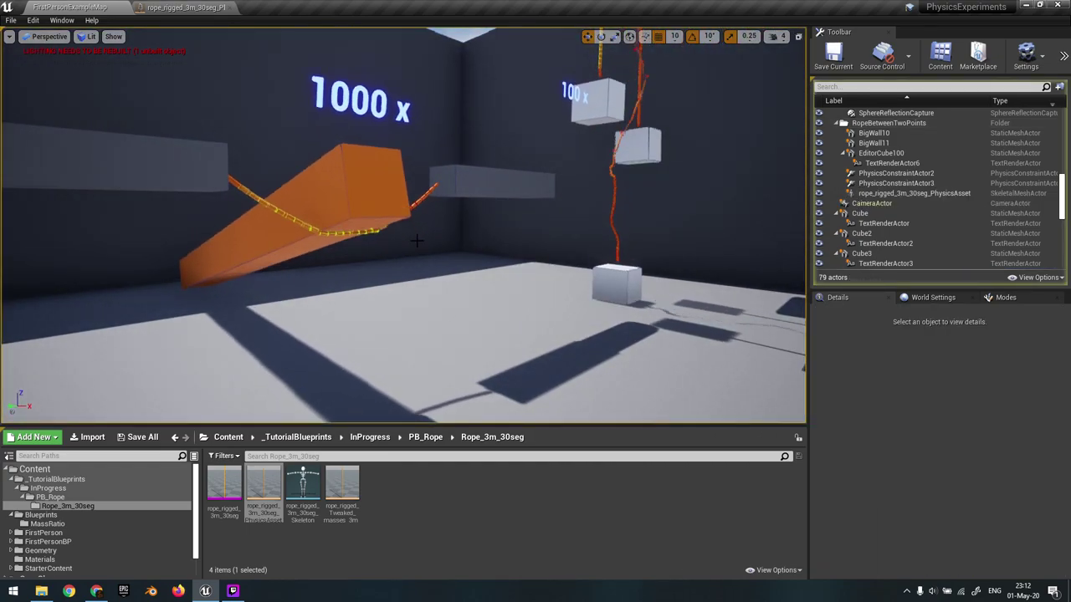
key("Escape")
- Set MassInKg of all rope bodies to 1.0, save the physics asset and return to the level
left_click(201, 8)
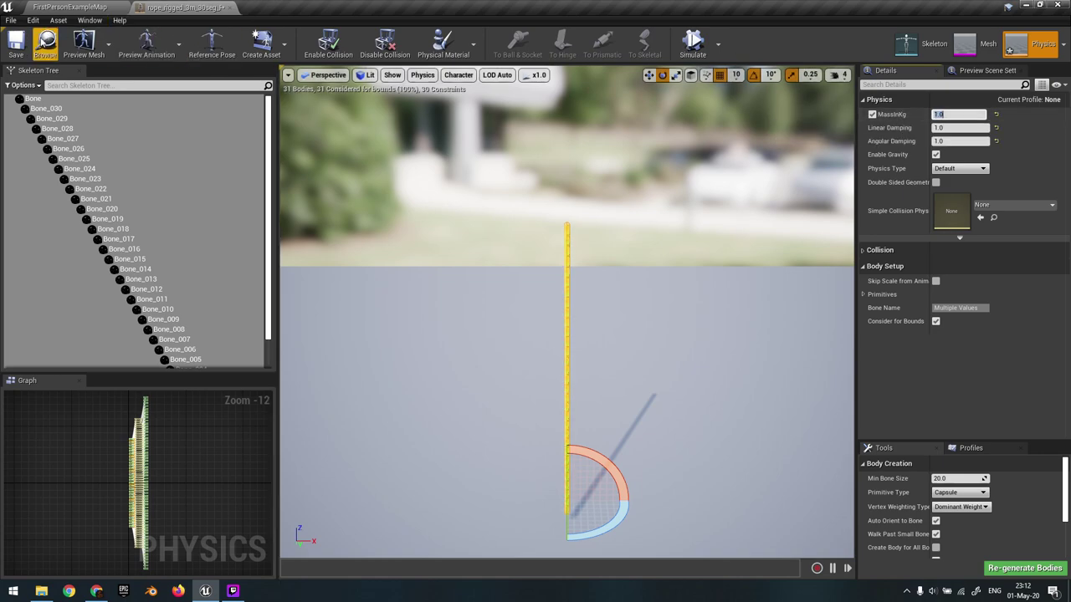
left_click(70, 8)
right_click_drag(345, 105, 365, 159)
key("ctrl+s")
- Simulate the level with the 1 kg rope bodies and select the orange 1000x beam beneath the rope
key("s")
key("alt+s")
key("w")
key("d")
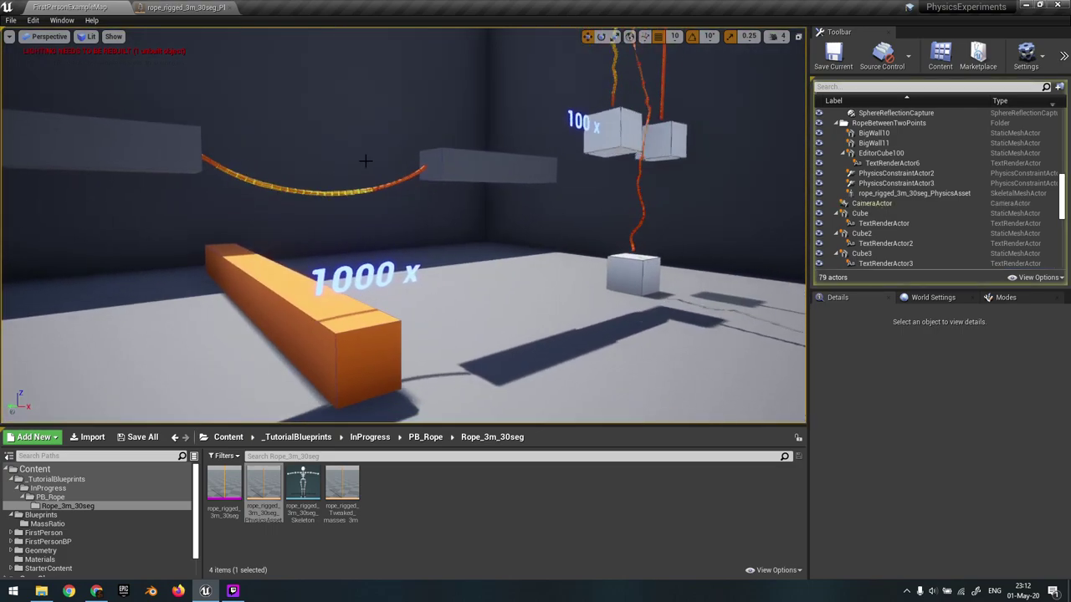
left_click(352, 340)
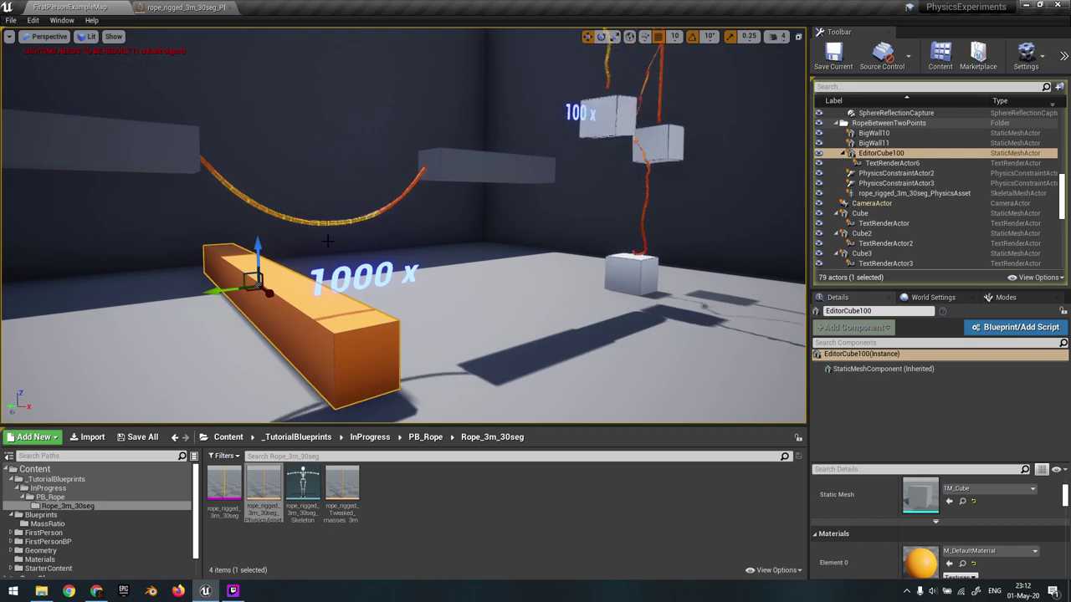
- Examine the rope between the walls from near and far during the simulation, and stop the run
key("w")
right_click_drag(352, 340, 334, 330)
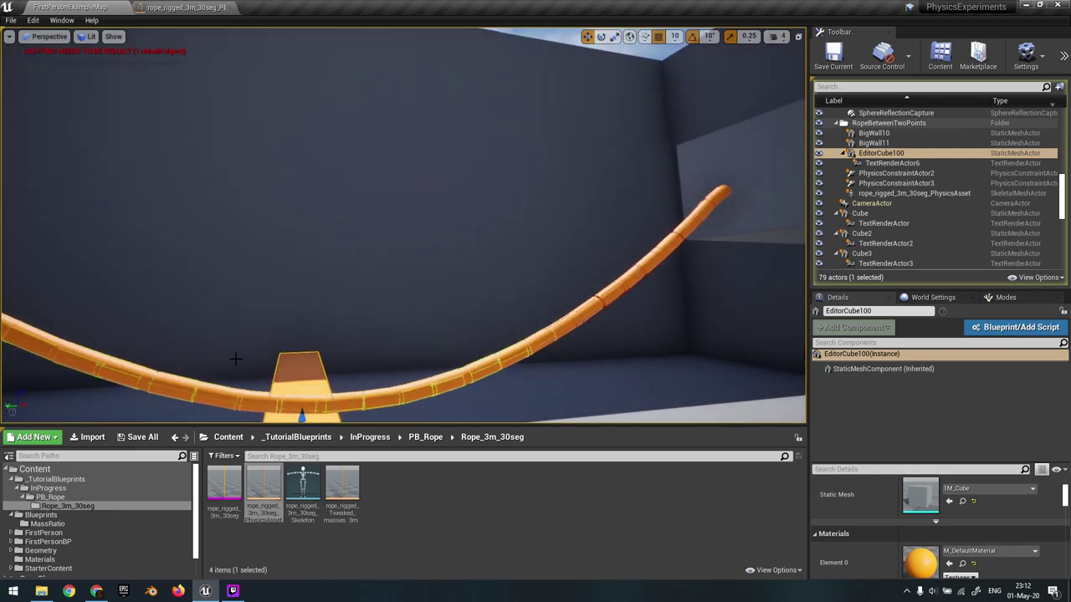
key("s")
mouse_move(499, 386)
right_mouse_down()
mouse_move(526, 366)
mouse_move(506, 366)
right_mouse_up()
key("w")
right_click_drag(270, 270, 360, 286)
key("s")
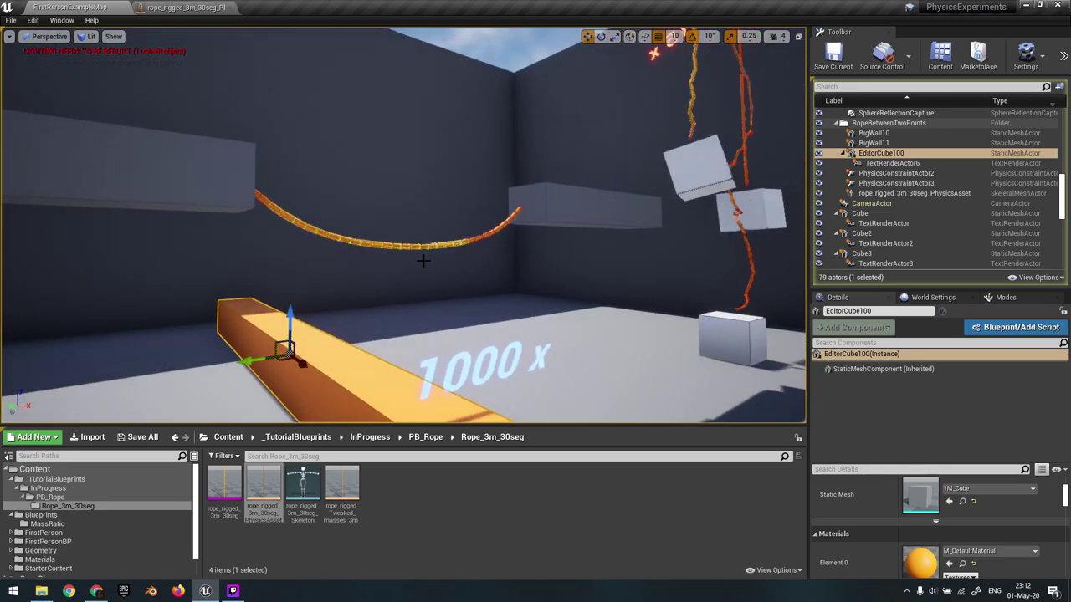
key("w")
right_click_drag(413, 262, 413, 268)
key("w")
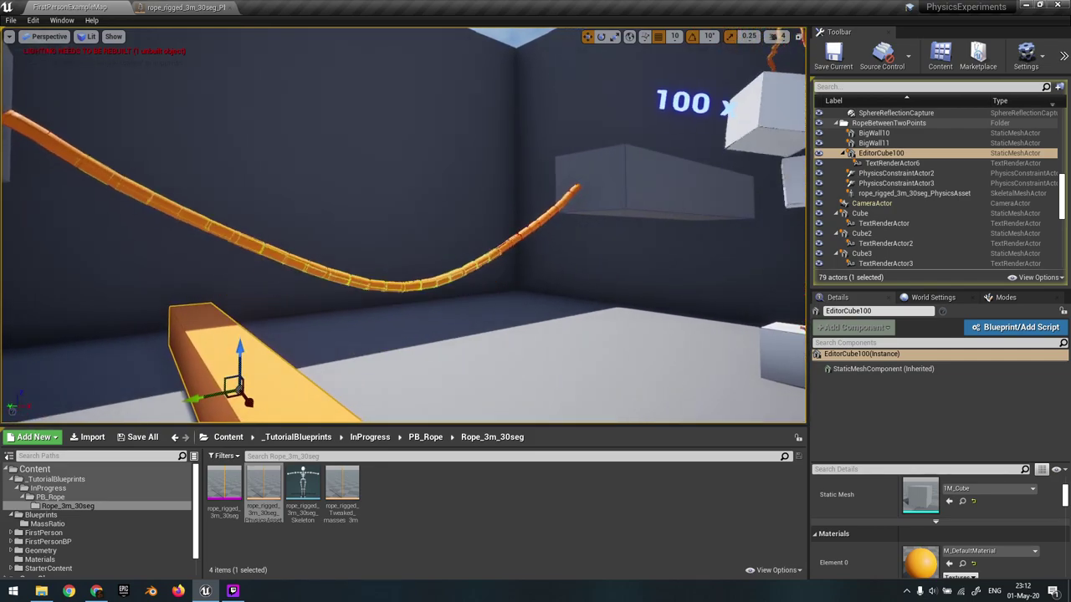
right_click_drag(337, 193, 345, 197)
key("s")
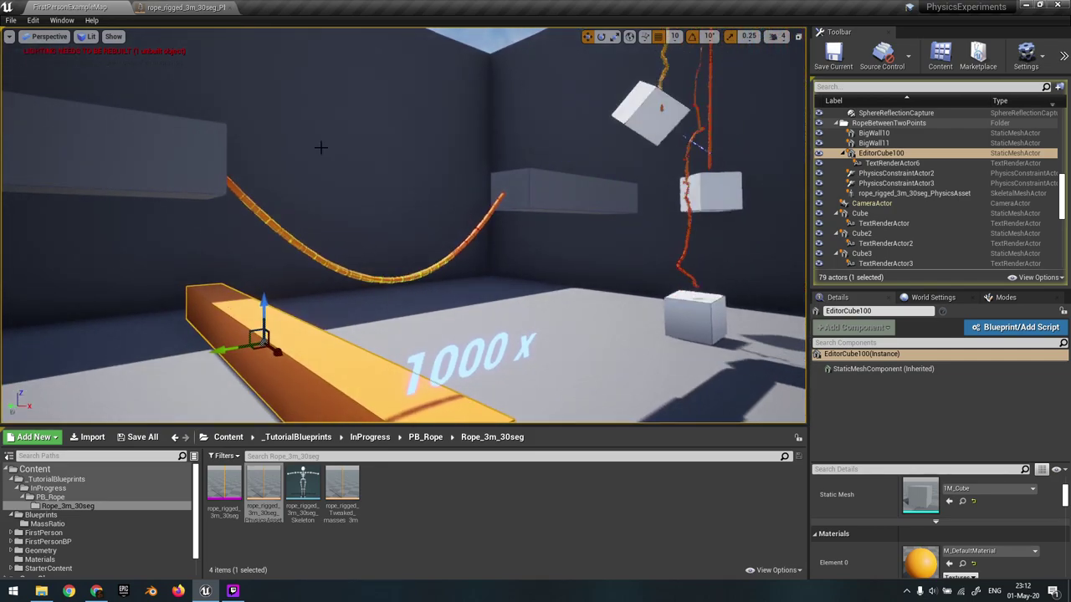
scroll(386, 266, "down", 3)
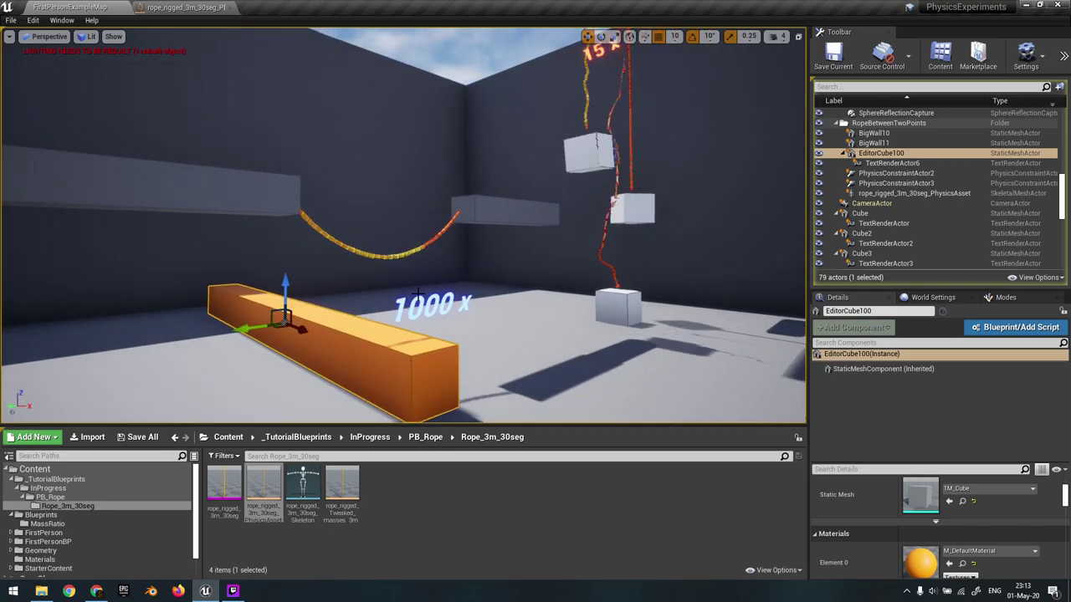
middle_click_drag(381, 335, 452, 335)
key("Escape")
mouse_move(431, 251)
right_mouse_down()
mouse_move(422, 289)
mouse_move(452, 243)
mouse_move(419, 235)
right_mouse_up()
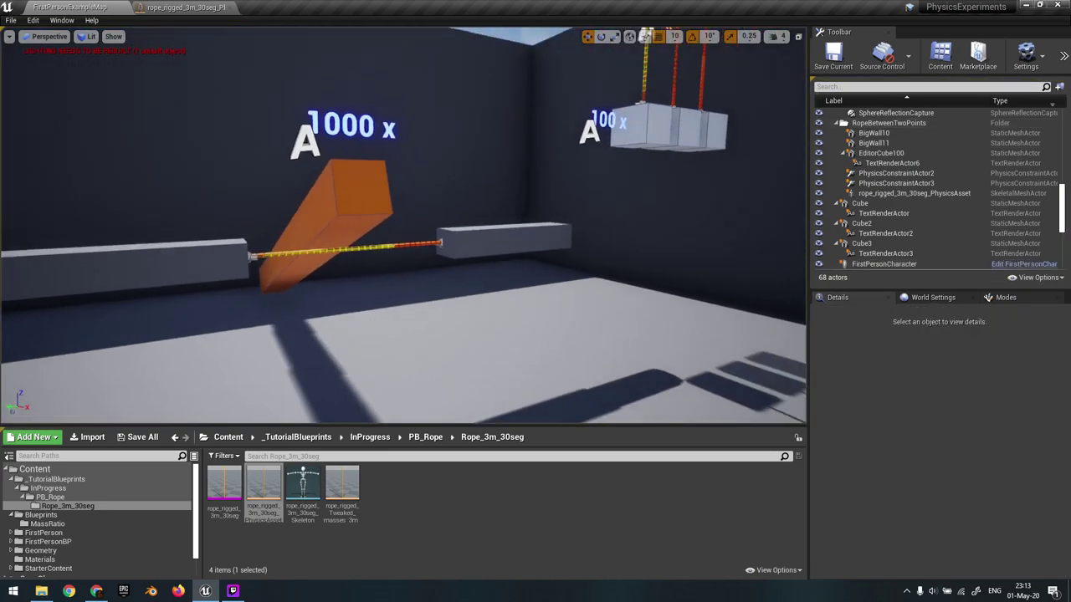
- Set MassInKg of all rope bodies to 20.0, save the physics asset and go back to the level
left_click(179, 7)
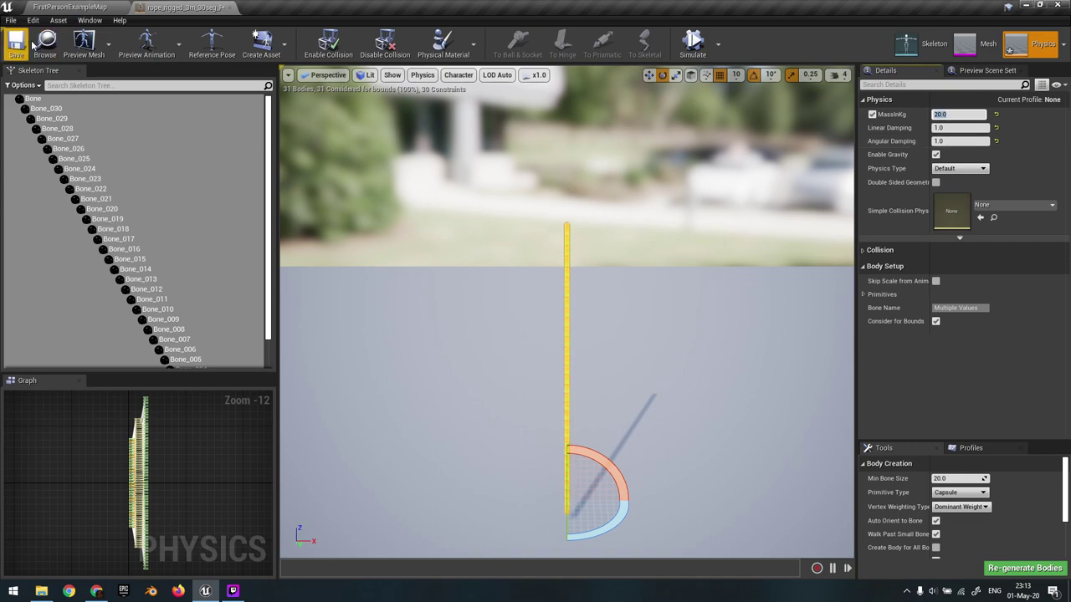
right_click(224, 107)
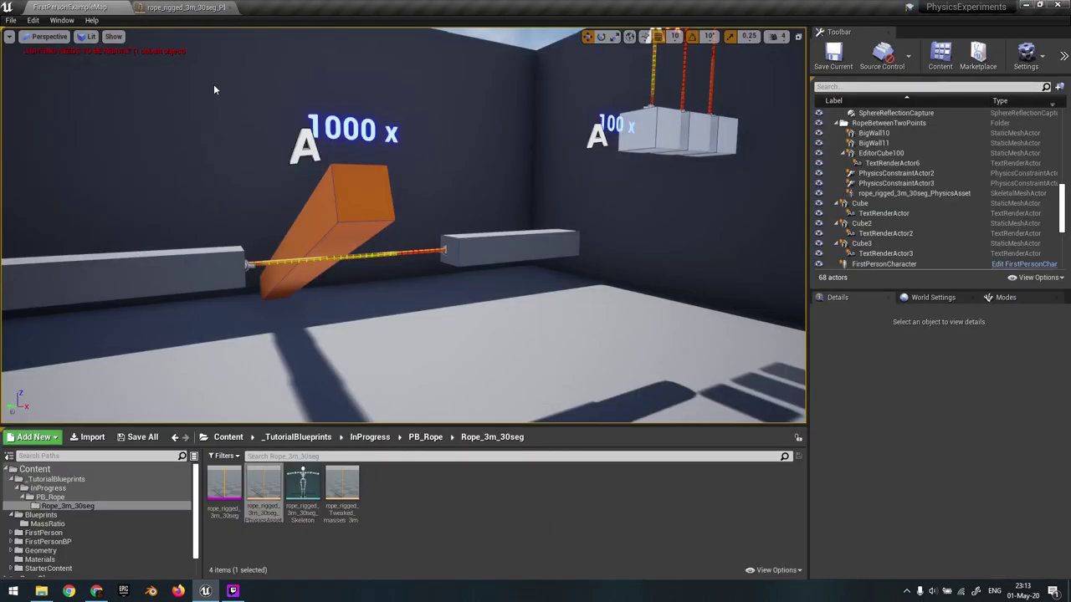
mouse_move(409, 172)
right_mouse_down()
mouse_move(452, 168)
mouse_move(409, 172)
right_mouse_up()
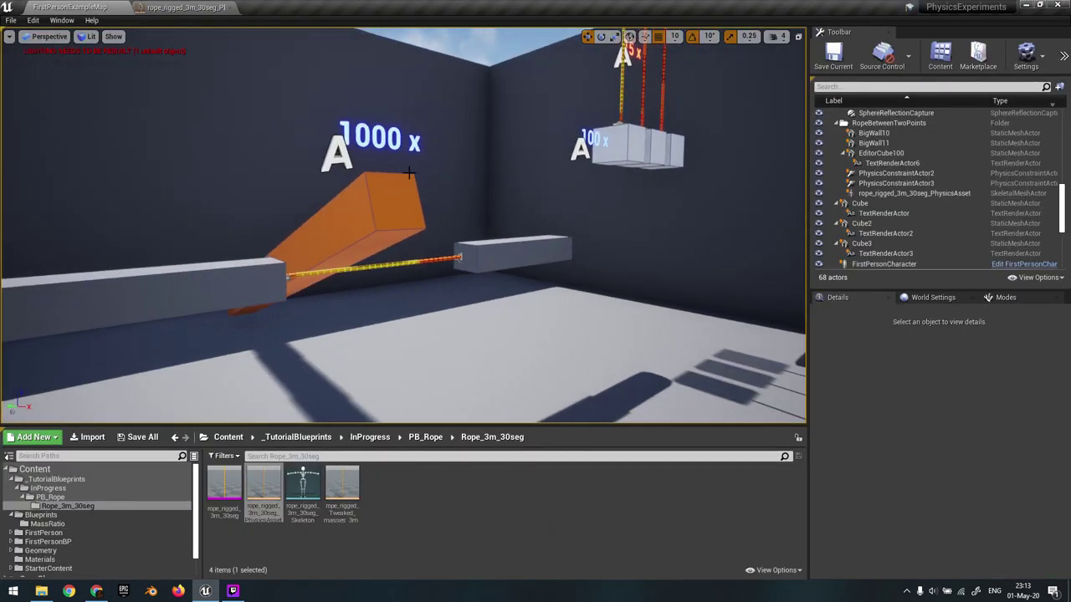
- Simulate the 1000x beam on the 20 kg-per-body rope, view the contact up close and stop the run
key("alt+s")
right_click_drag(441, 209, 401, 210)
right_click_drag(430, 287, 426, 322)
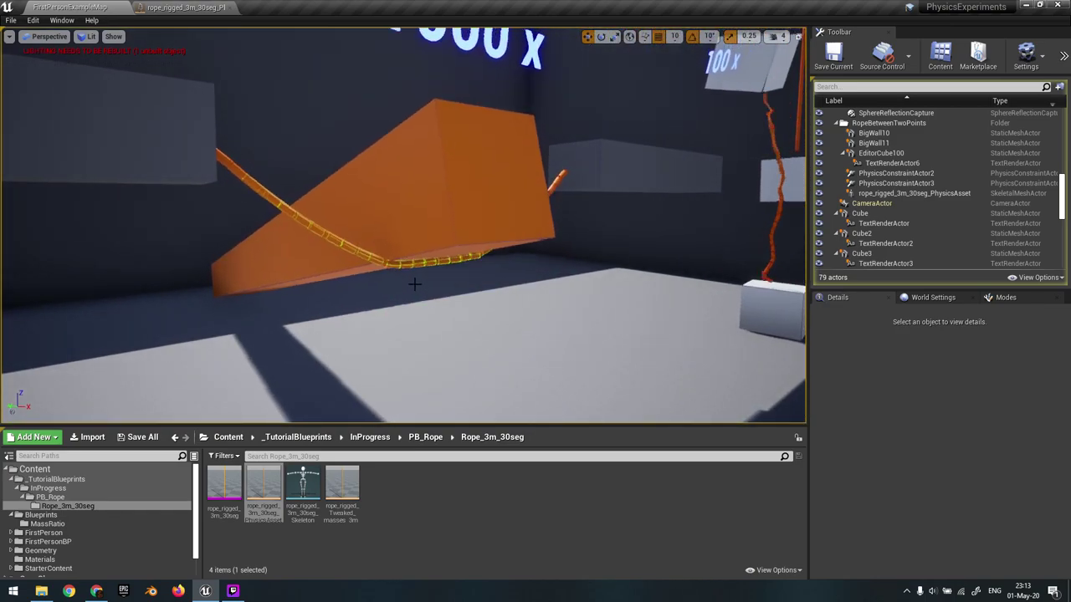
right_click_drag(406, 272, 426, 291)
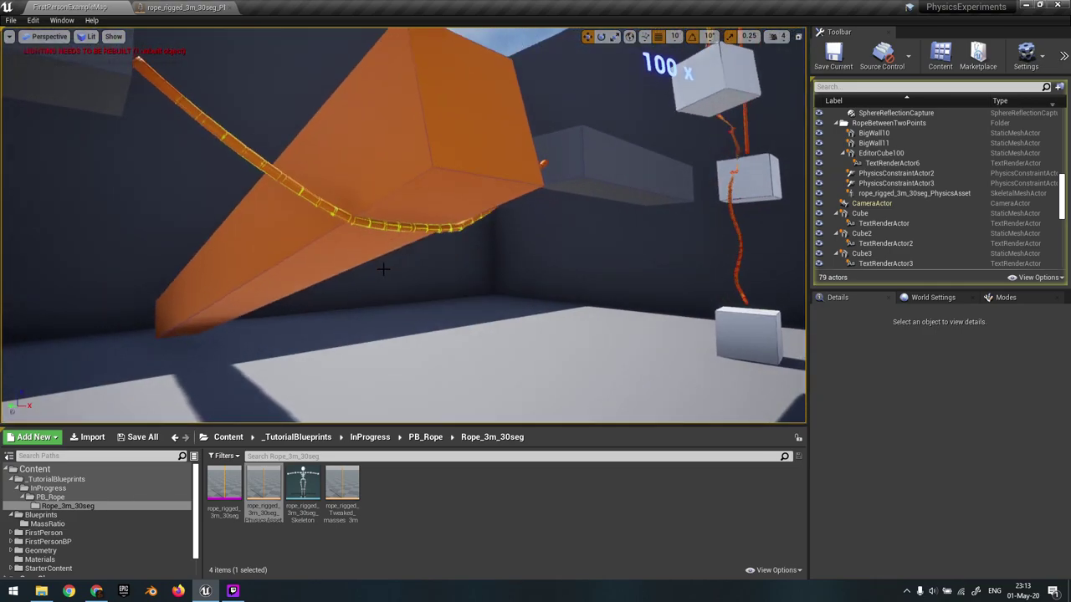
right_click_drag(509, 311, 527, 293)
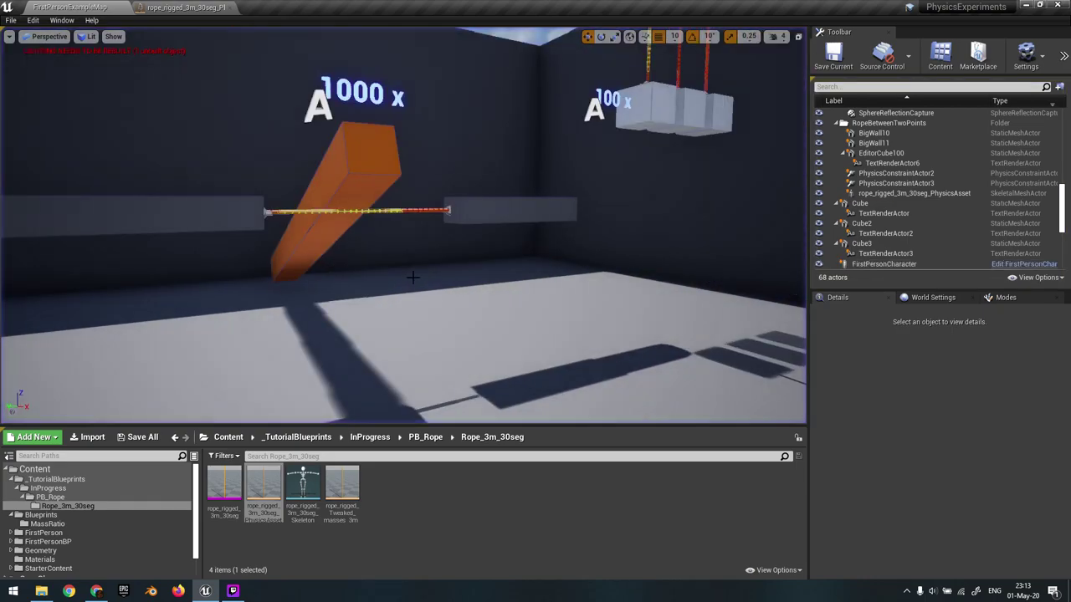
- Survey the whole test level from above and return to the rope under the 1000x beam
key("w")
right_click_drag(404, 226, 381, 255)
key("s")
key("s")
right_click_drag(531, 218, 644, 284)
key("w")
right_click_drag(418, 280, 368, 293)
key("w")
key("s")
key("w")
key("s")
right_click_drag(334, 364, 324, 336)
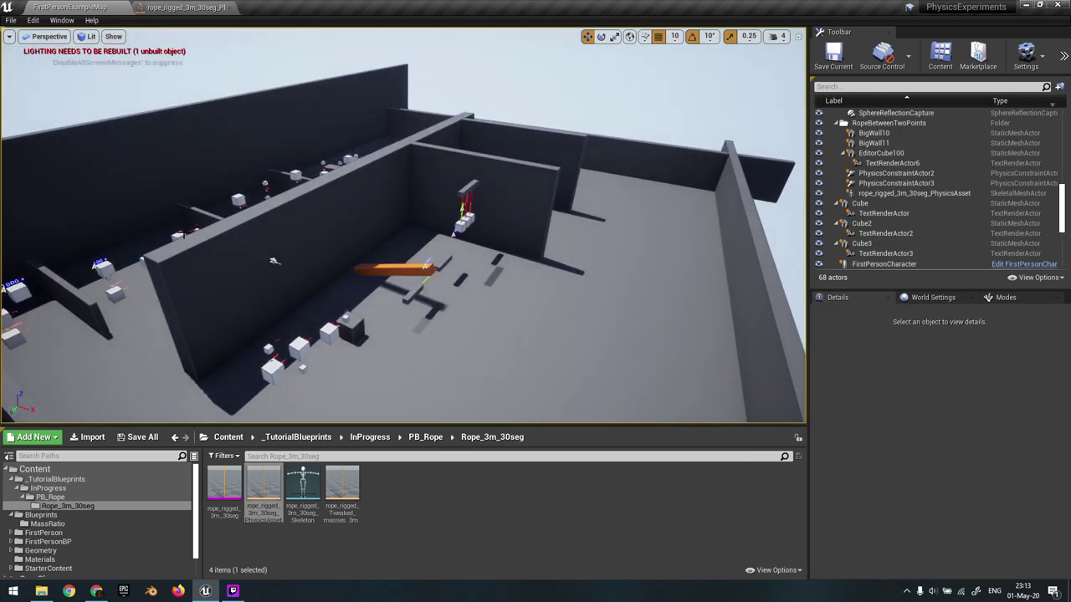
right_click_drag(422, 176, 489, 192)
key("w")
key("w")
key("s")
key("w")
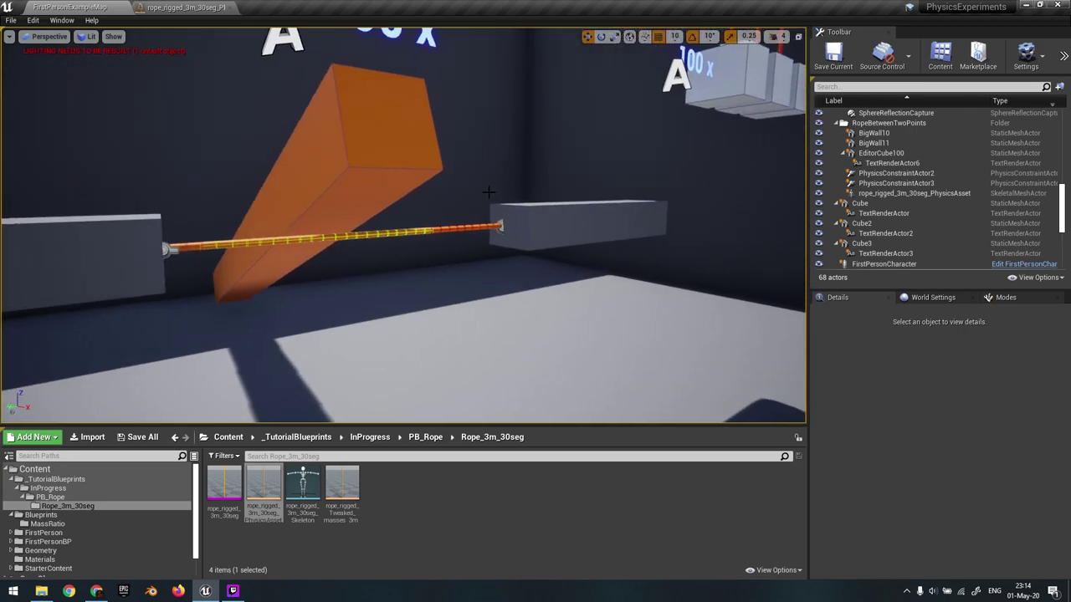
- Turn on the frame-rate display in the level viewport
key("s")
right_click_drag(467, 235, 478, 223)
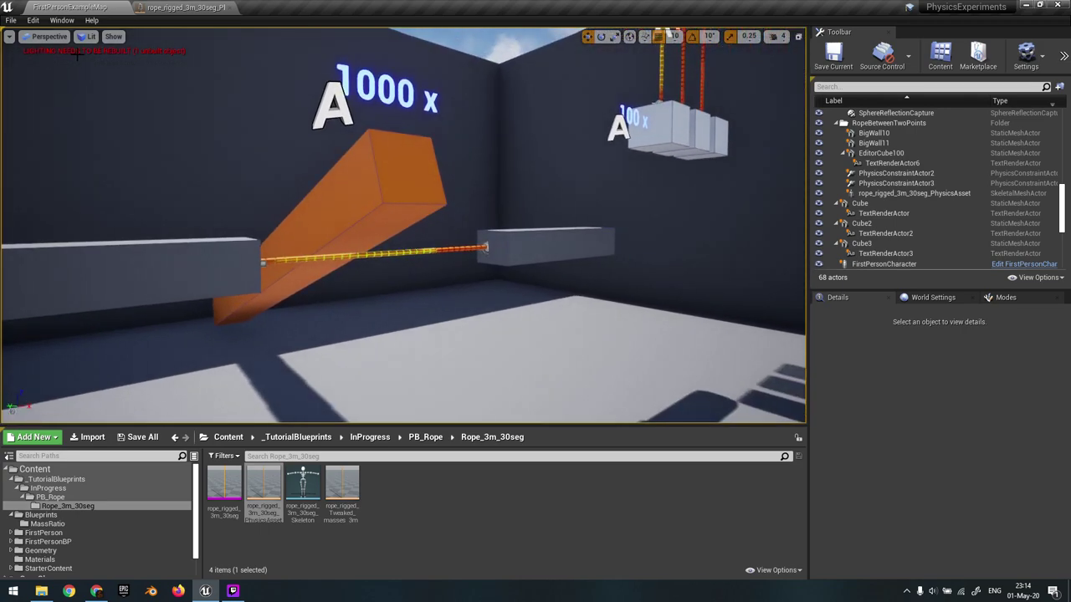
left_click(11, 37)
- Examine the 1000x beam and the rope stretched between the two walls from several distances and angles
mouse_move(421, 161)
right_mouse_down()
mouse_move(434, 178)
mouse_move(420, 161)
right_mouse_up()
key("d")
mouse_move(794, 113)
right_mouse_down()
mouse_move(799, 150)
mouse_move(794, 114)
right_mouse_up()
key("d")
right_click_drag(259, 222, 108, 264)
key("a")
key("w")
key("s")
key("w")
key("s")
key("d")
key("w")
key("s")
key("w")
key("s")
key("d")
key("w")
right_click_drag(289, 165, 293, 165)
key("w")
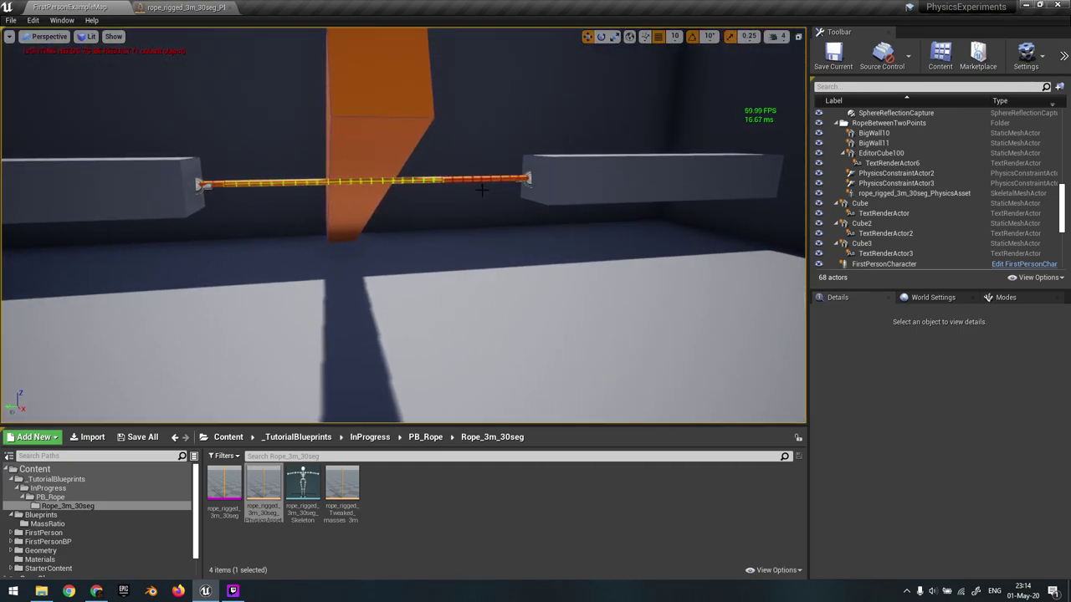
- Select the orange 1000x beam resting across the rope between the walls
right_click_drag(427, 207, 420, 163)
right_click_drag(318, 243, 371, 240)
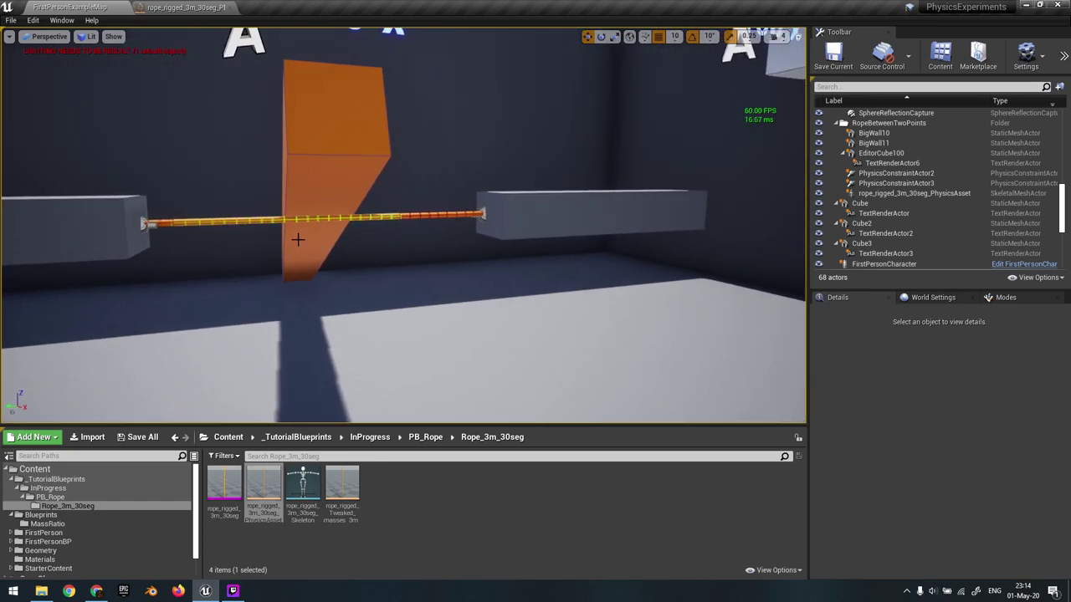
left_click(329, 148)
mouse_move(294, 188)
right_mouse_down()
mouse_move(343, 159)
mouse_move(294, 189)
right_mouse_up()
right_click_drag(311, 326, 248, 303)
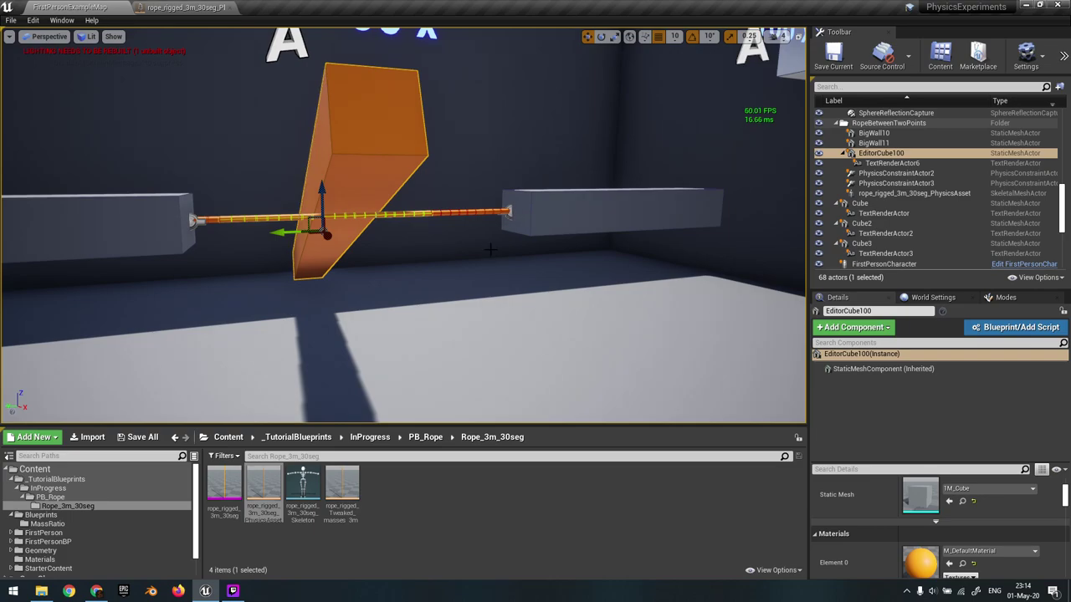
- Simulate the level and watch the three hanging ropes with their cubes from near and far
right_click_drag(561, 203, 684, 126)
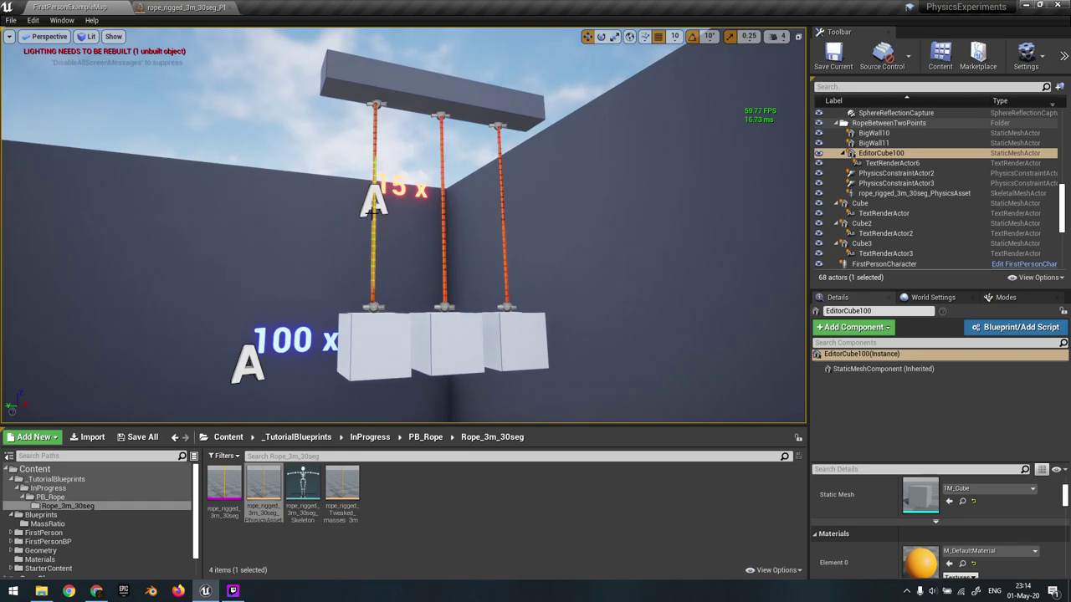
right_click_drag(388, 188, 388, 226)
key("alt+s")
mouse_move(388, 188)
right_mouse_down()
mouse_move(410, 180)
mouse_move(351, 188)
mouse_move(388, 188)
right_mouse_up()
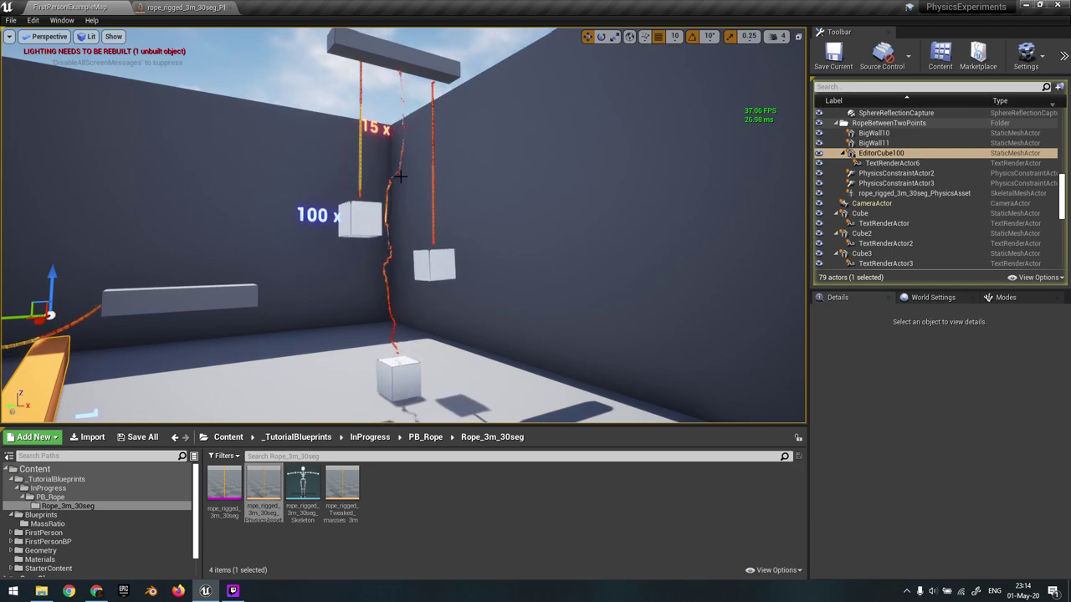
key("w")
right_click_drag(403, 226, 414, 147)
key("s")
key("w")
right_click_drag(375, 188, 375, 173)
key("s")
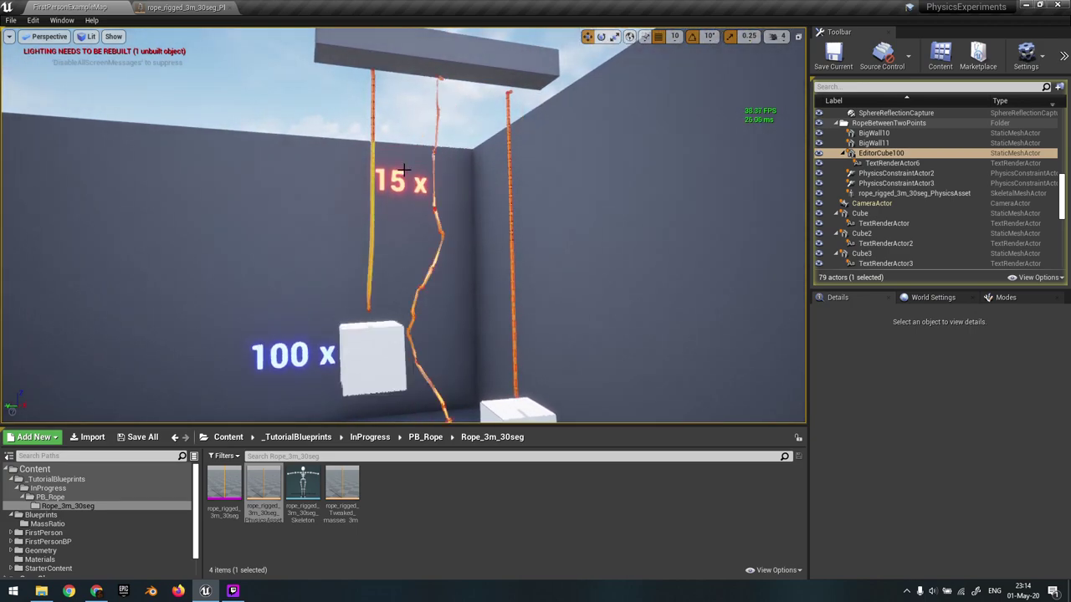
- Inspect the hanging 100x cube and its rope attachment up close, and stop the simulation
left_click(370, 354)
scroll(381, 315, "up", 10)
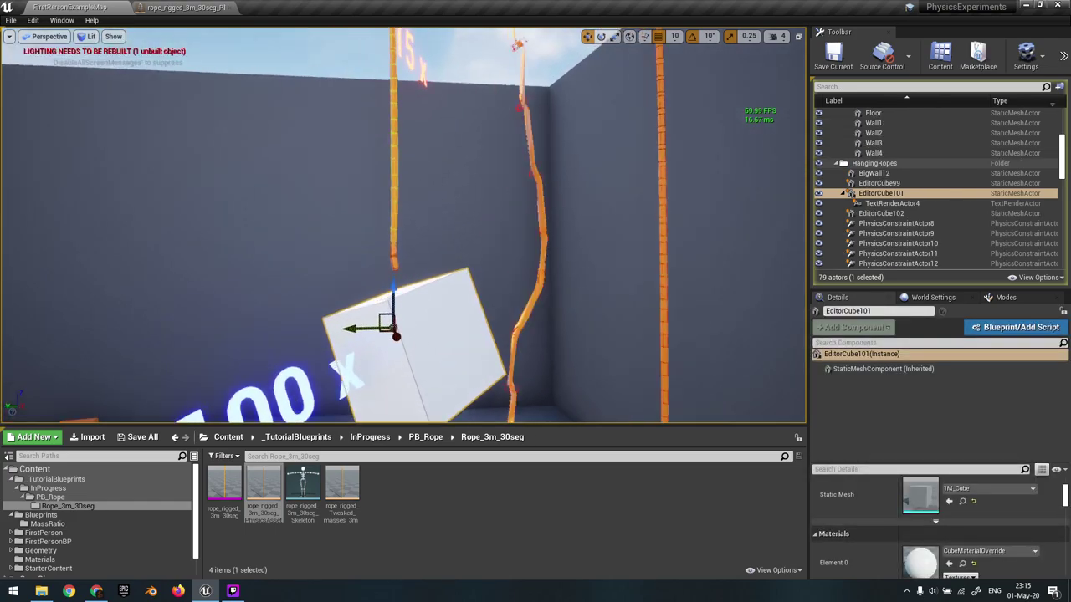
key("Escape")
- Select the physics constraint joining the first hanging rope to the 100x cube and check its constraint actors
key("s")
right_click_drag(410, 280, 410, 305)
left_click(410, 267)
key("w")
right_click_drag(379, 222, 372, 231)
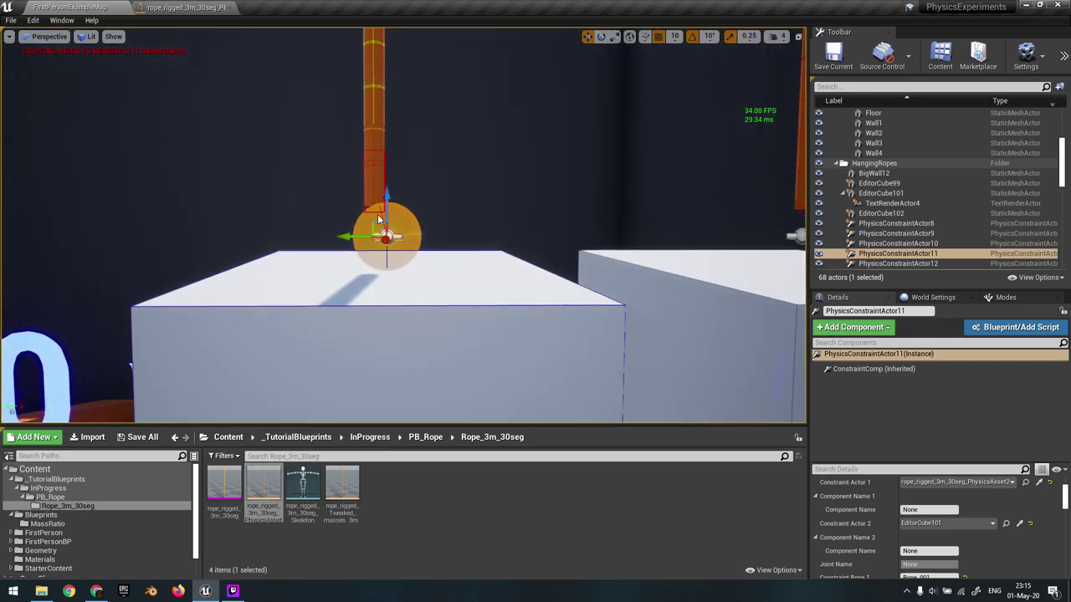
key("s")
right_click_drag(378, 187, 426, 205)
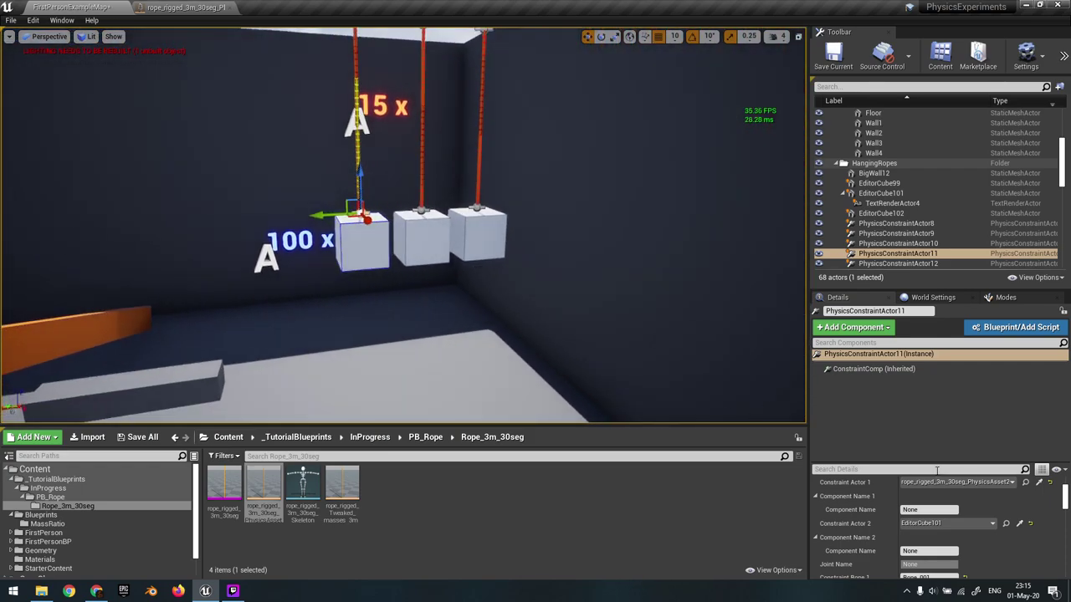
scroll(987, 548, "down", 1)
scroll(941, 544, "up", 1)
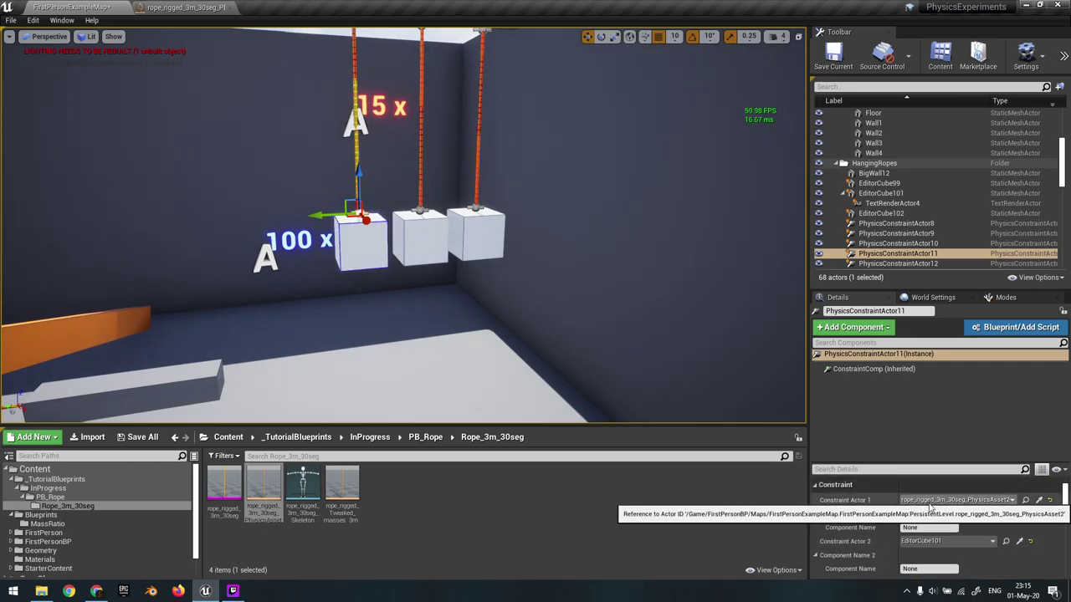
scroll(928, 513, "down", 2)
- Select the hanging rope above the 100x cube and open the rope_rigged_3m_30seg physics asset
right_click_drag(519, 251, 523, 217)
key("w")
mouse_move(352, 220)
right_mouse_down()
mouse_move(376, 224)
mouse_move(353, 209)
mouse_move(351, 220)
right_mouse_up()
key("s")
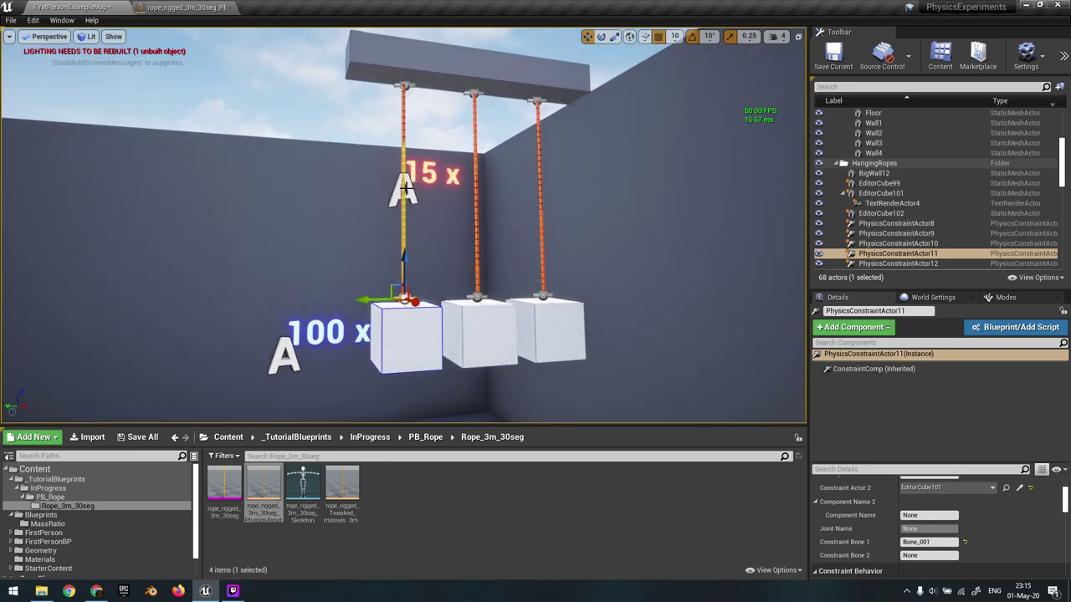
left_click(403, 188)
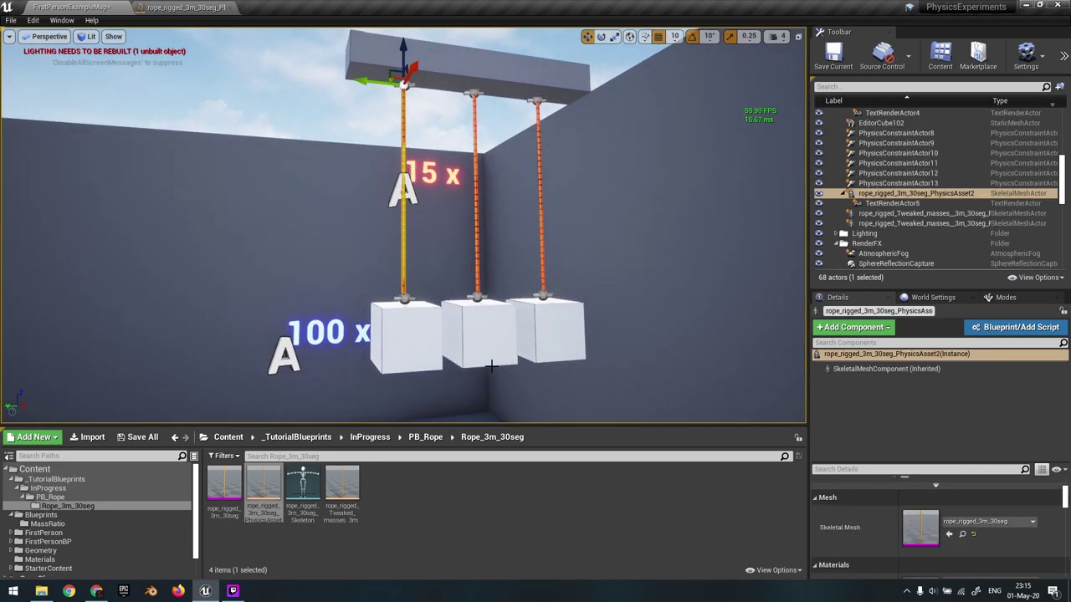
left_click(262, 488)
double_click(263, 485)
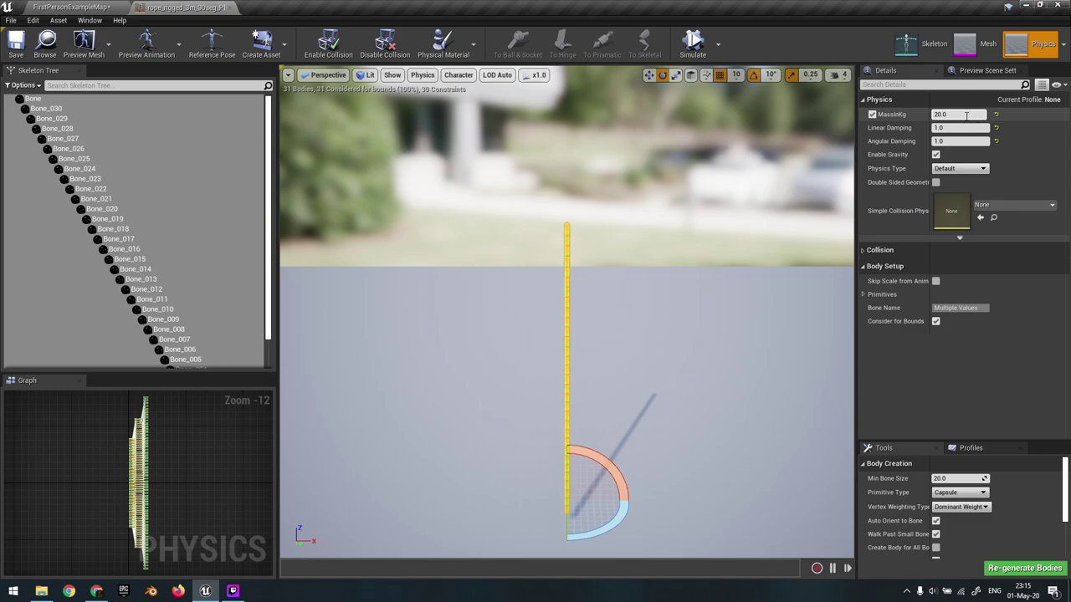
left_click(101, 7)
right_click_drag(360, 200, 355, 174)
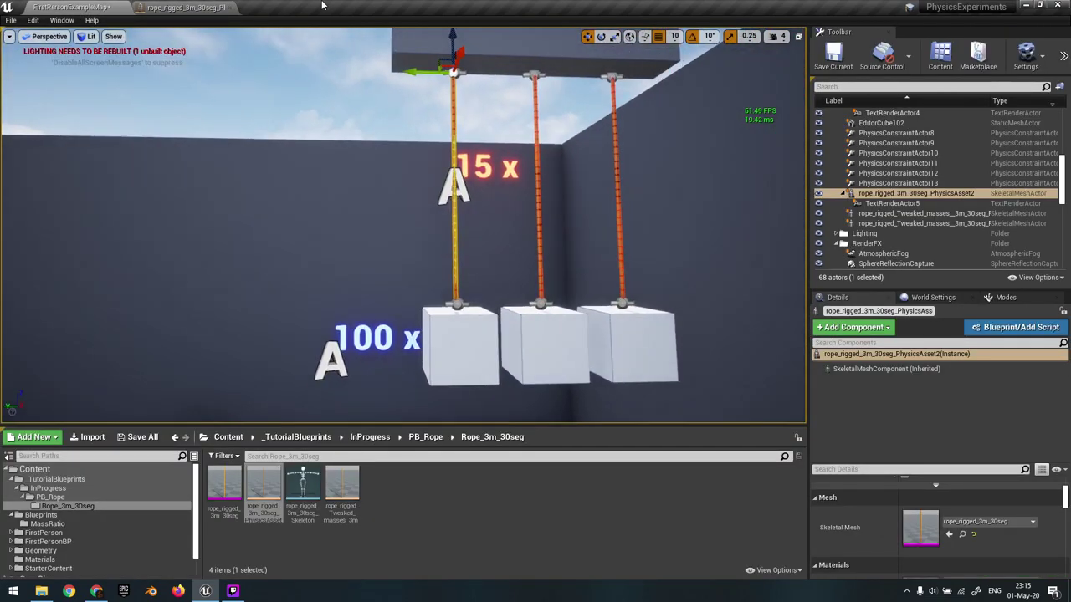
left_click(218, 7)
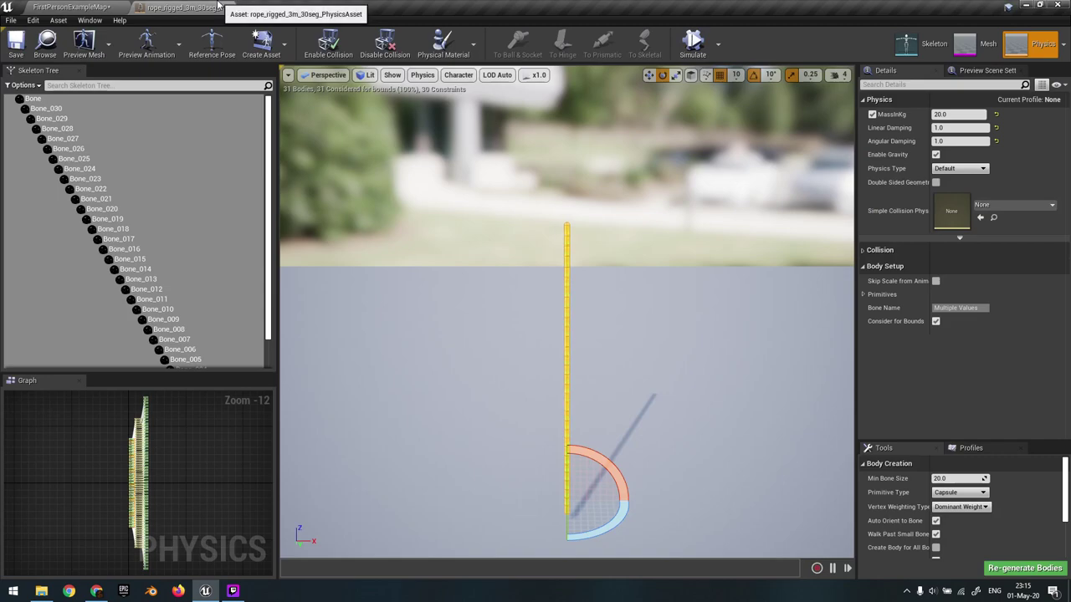
- Show constraints instead of bodies in the skeleton tree and select all the rope's bone constraints
left_click(36, 87)
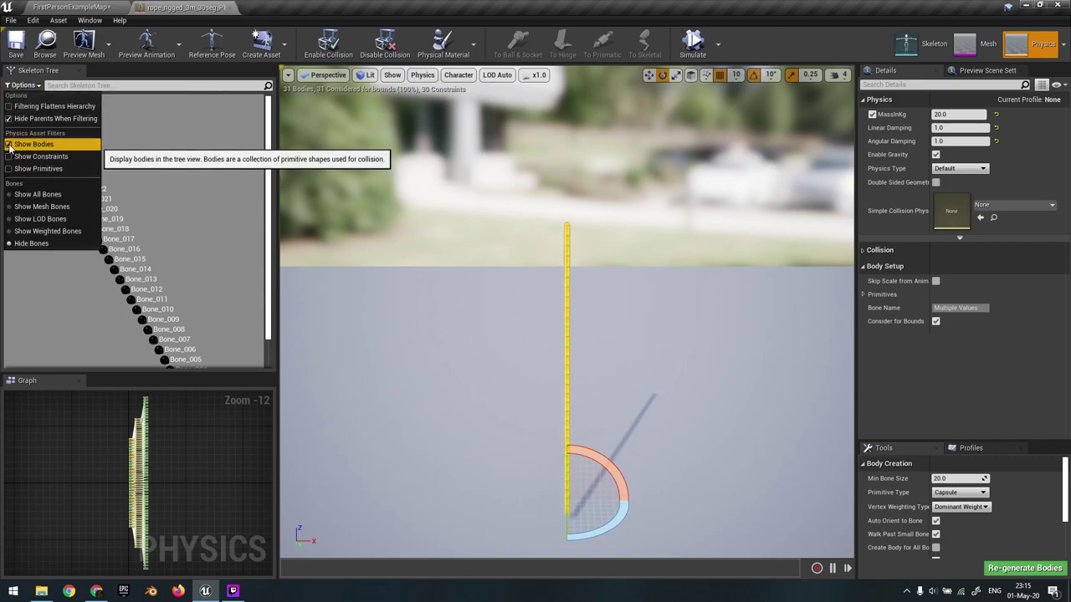
left_click(9, 146)
left_click(10, 159)
left_click(157, 161)
scroll(227, 289, "down", 2)
left_click(230, 363)
scroll(85, 260, "up", 2)
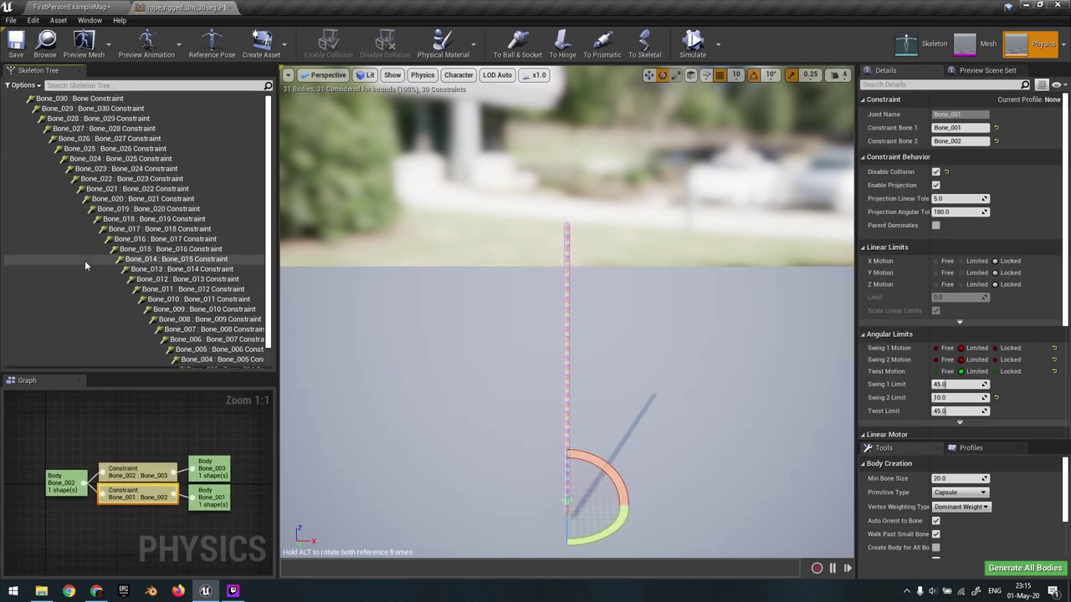
left_click(79, 105, "shift")
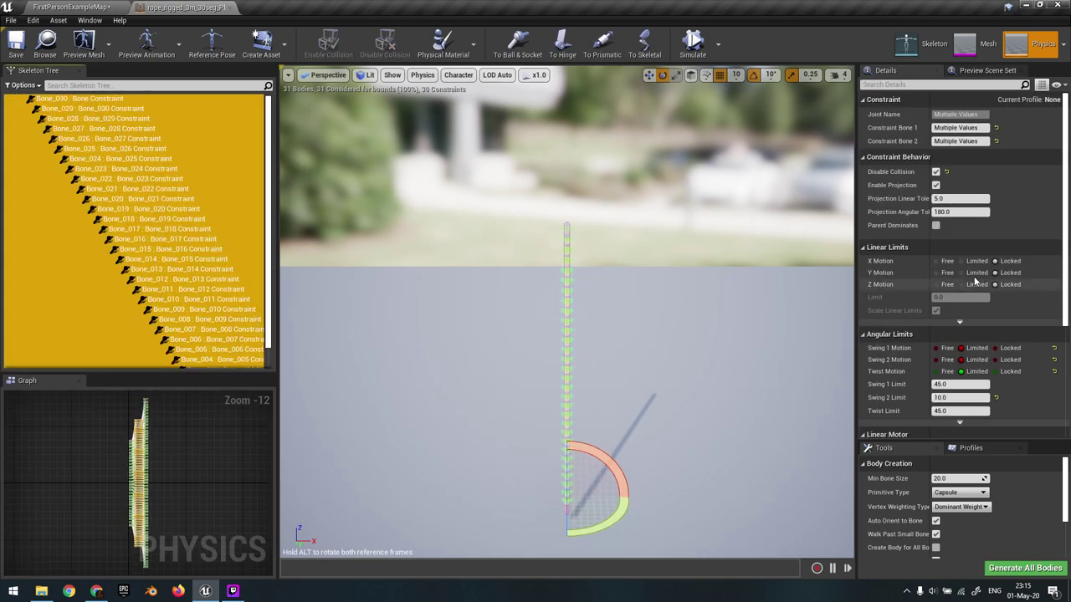
- Review the projection, linear limit, angular limit and motor settings of the rope constraints and view them on the rope
scroll(1059, 260, "down", 3)
left_click_drag(1064, 263, 1065, 210)
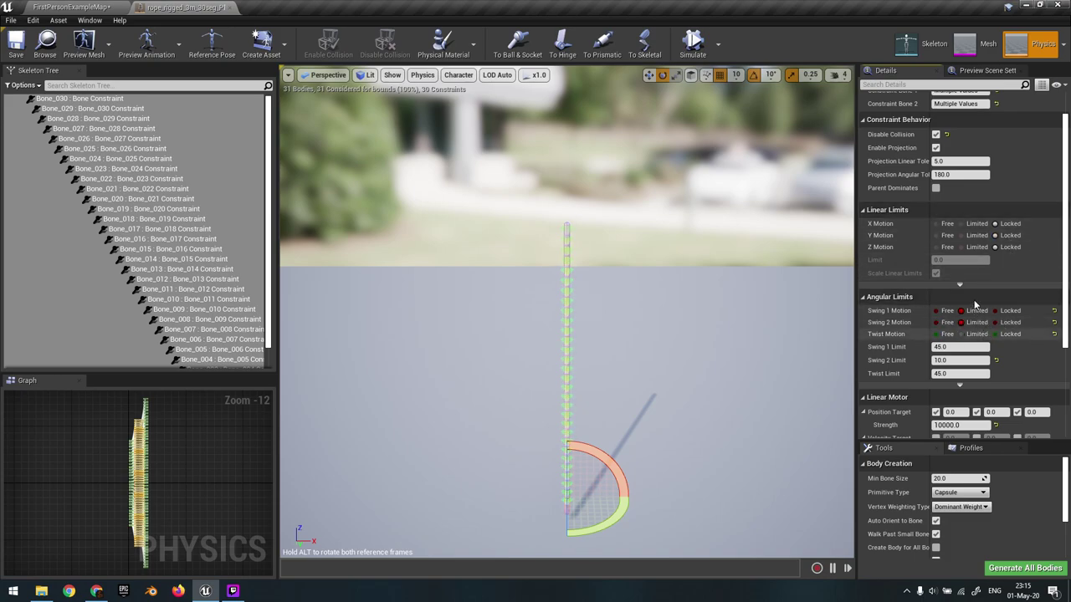
scroll(958, 357, "down", 2)
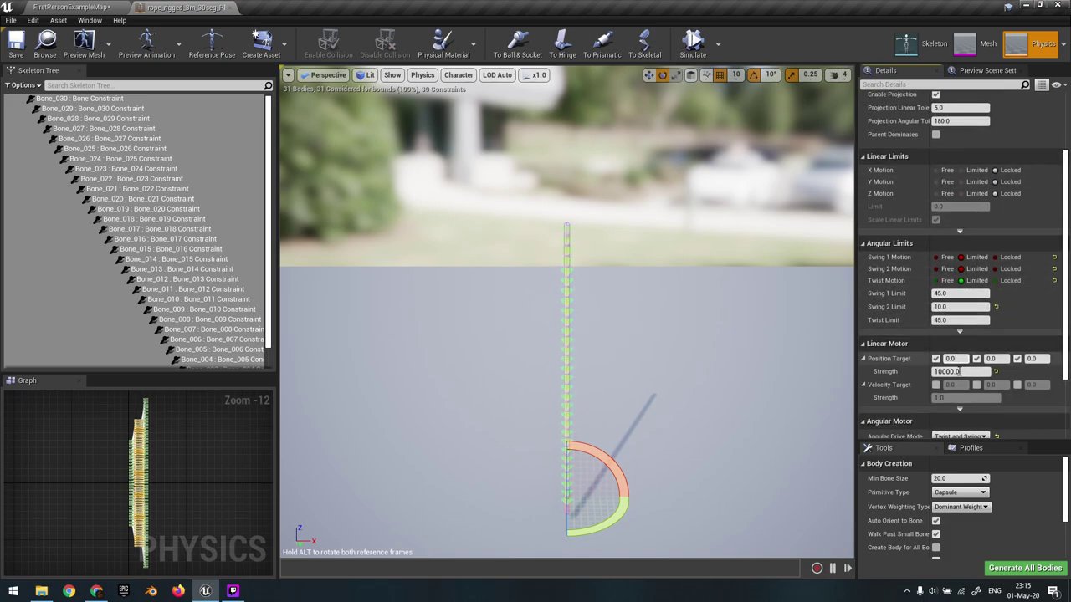
scroll(958, 371, "down", 3)
scroll(945, 331, "up", 1)
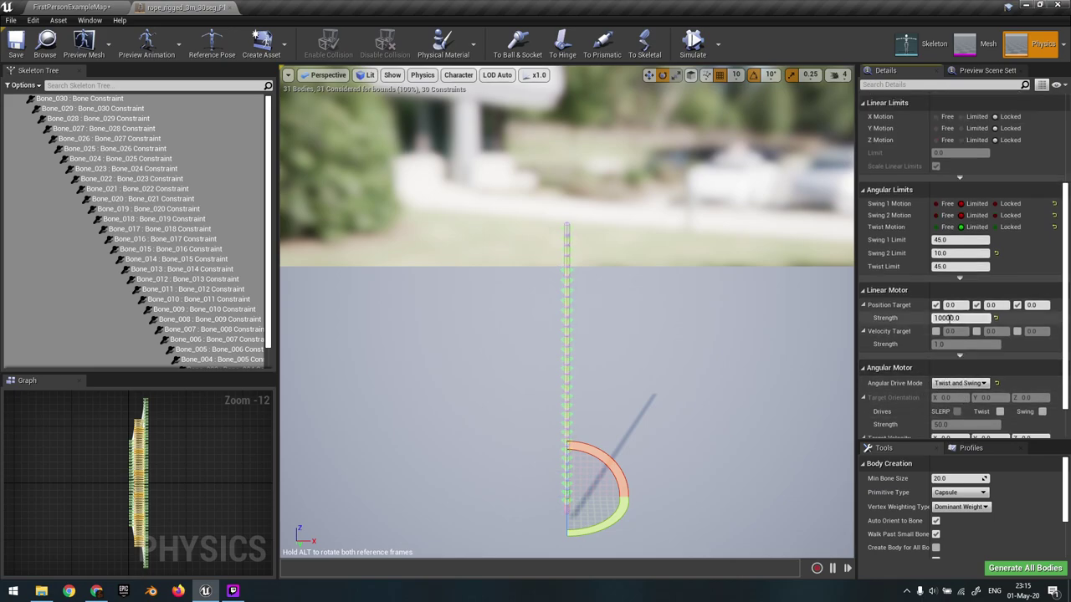
scroll(935, 312, "up", 2)
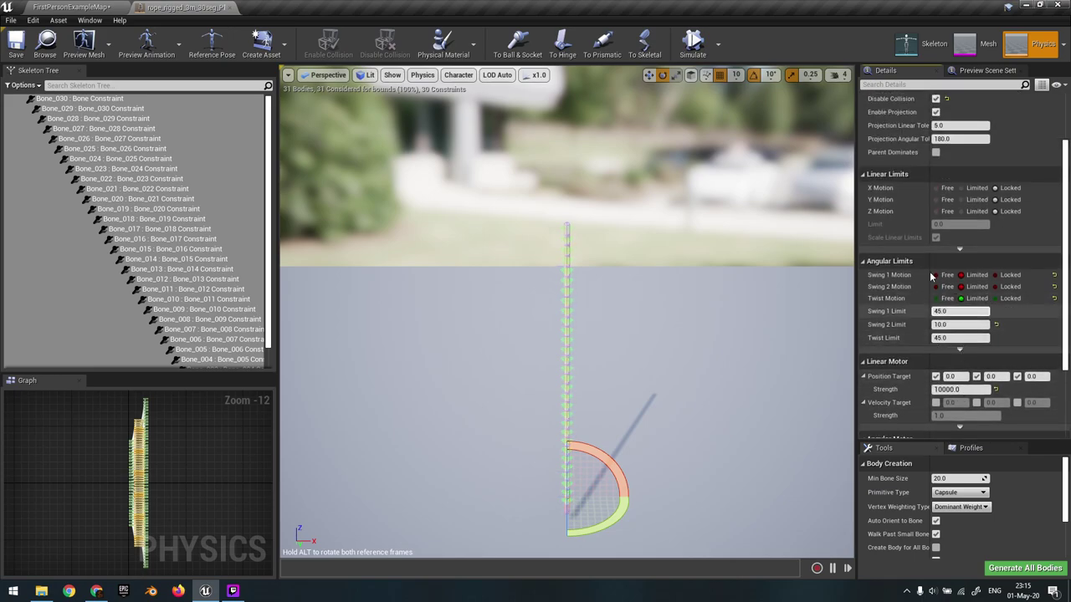
scroll(962, 293, "up", 1)
scroll(1013, 238, "up", 1)
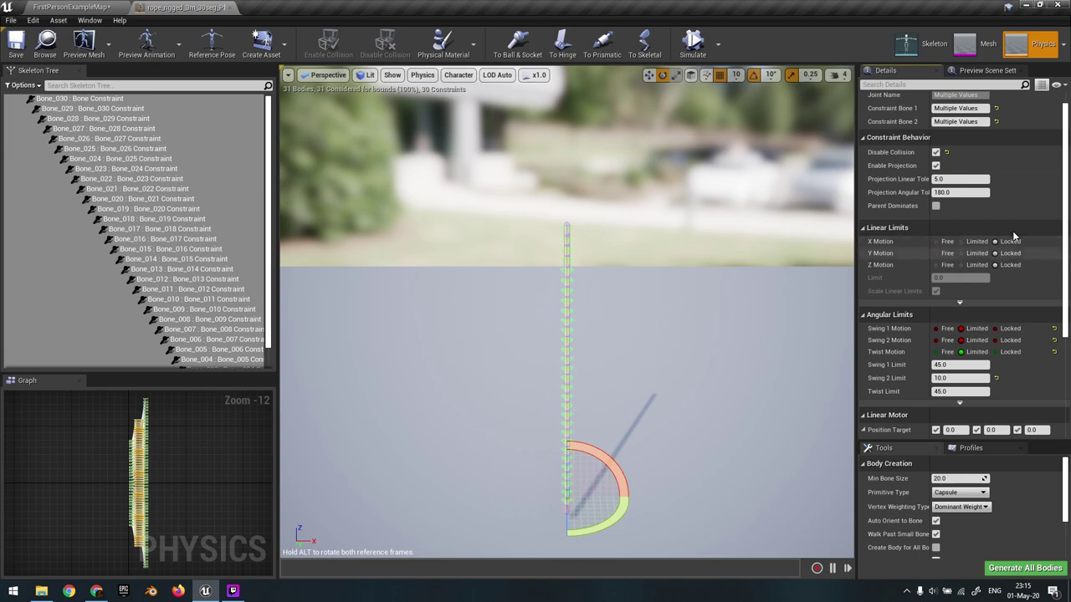
key("w")
mouse_move(633, 215)
right_mouse_down()
mouse_move(654, 224)
mouse_move(633, 186)
mouse_move(633, 215)
right_mouse_up()
scroll(614, 244, "down", 5)
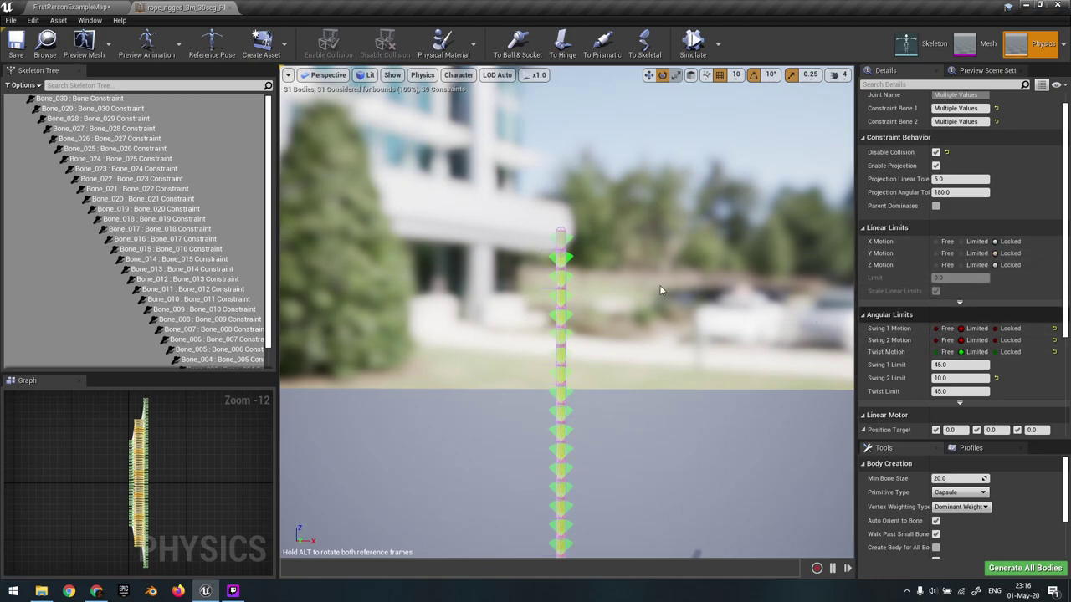
left_click_drag(663, 290, 672, 301)
right_click_drag(515, 362, 518, 406)
key("s")
right_click_drag(559, 259, 572, 264)
- Save the FirstPersonExampleMap level and return to the rope's physics asset
left_click(76, 7)
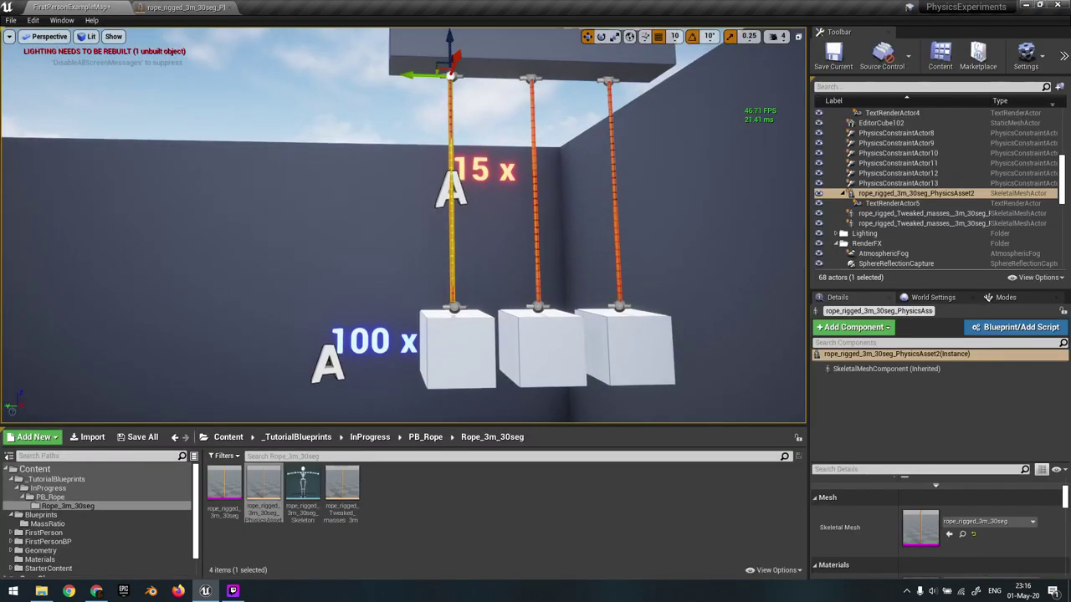
key("ctrl+s")
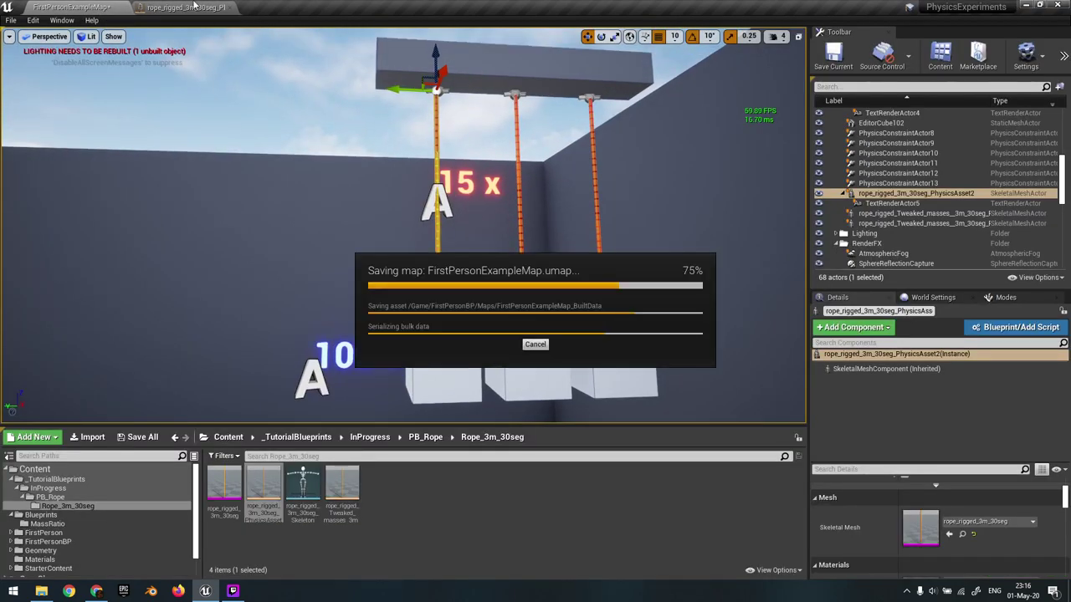
left_click(193, 6)
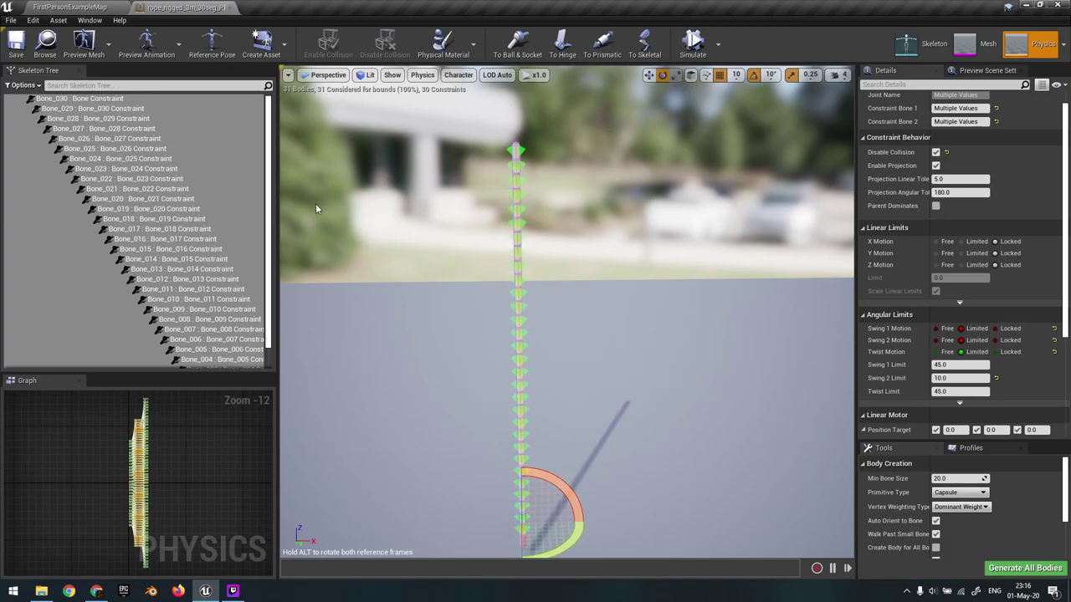
- List the bodies in the skeleton tree again, select all of them and set MassInKg to 1
left_click(23, 86)
left_click(41, 156)
left_click(157, 189)
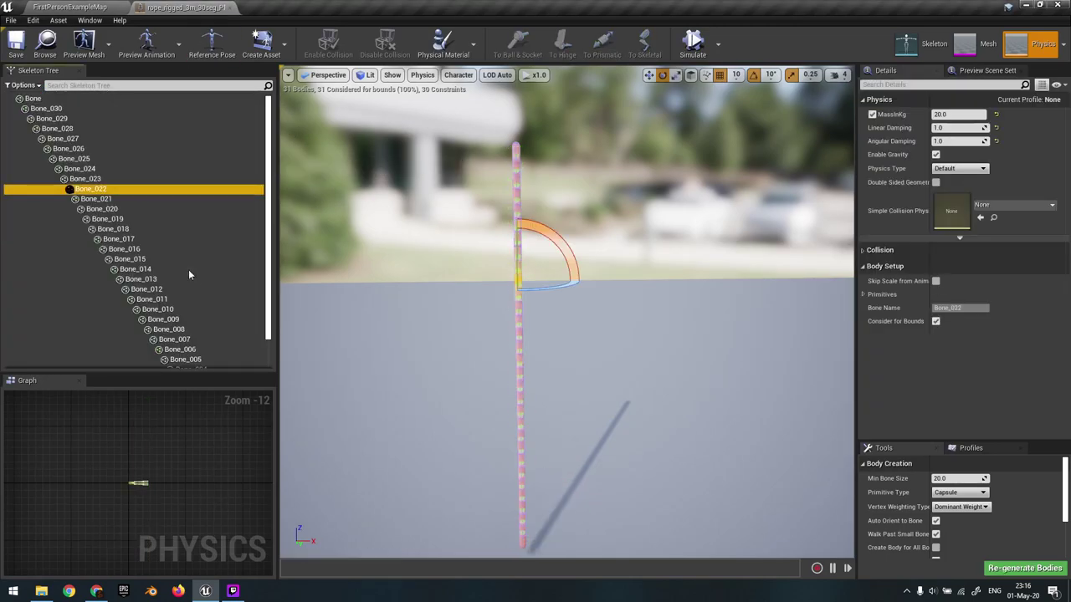
scroll(224, 321, "down", 3)
left_click(226, 363)
scroll(88, 249, "up", 3)
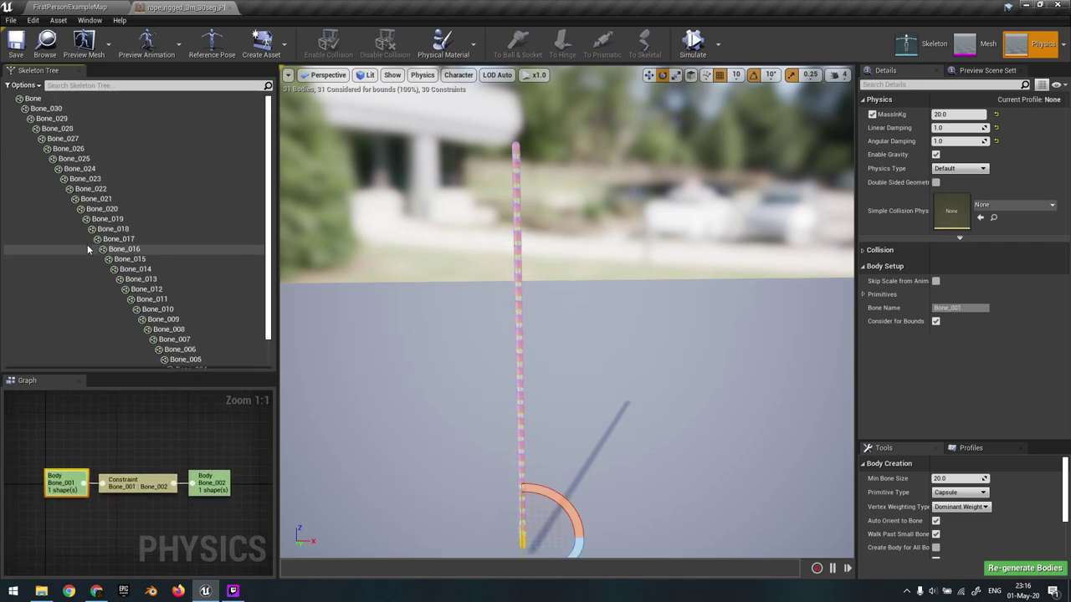
left_click(52, 101, "shift")
left_click(953, 114)
type("1")
key("Return")
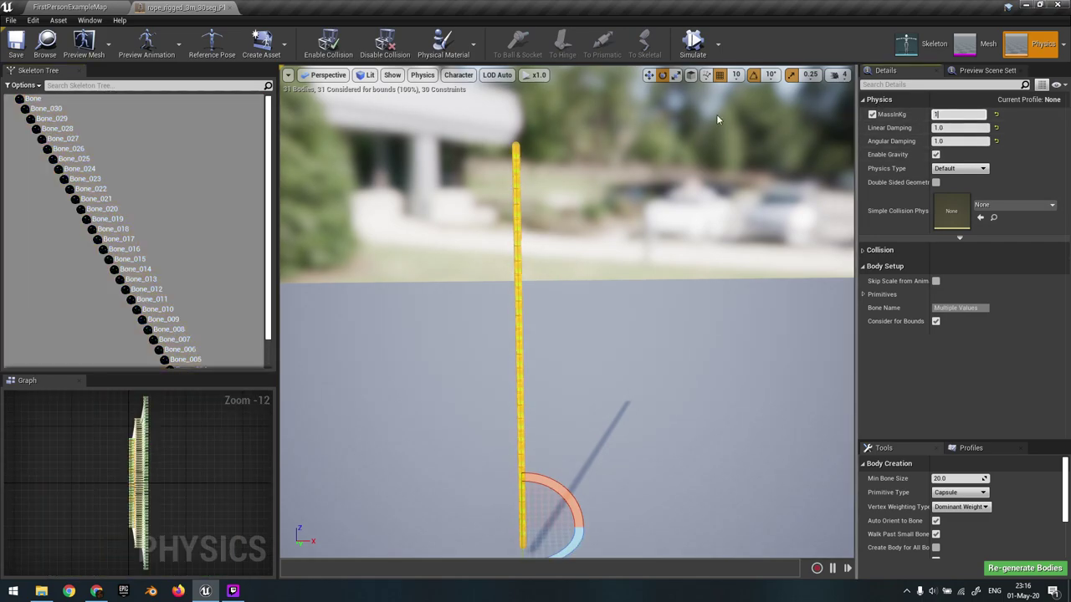
- Simulate the hanging cubes with the 1 kg rope bodies, watch the 100x cube's rope and stop the run
left_click(50, 8)
key("alt+s")
right_click_drag(324, 127, 347, 130)
key("s")
key("w")
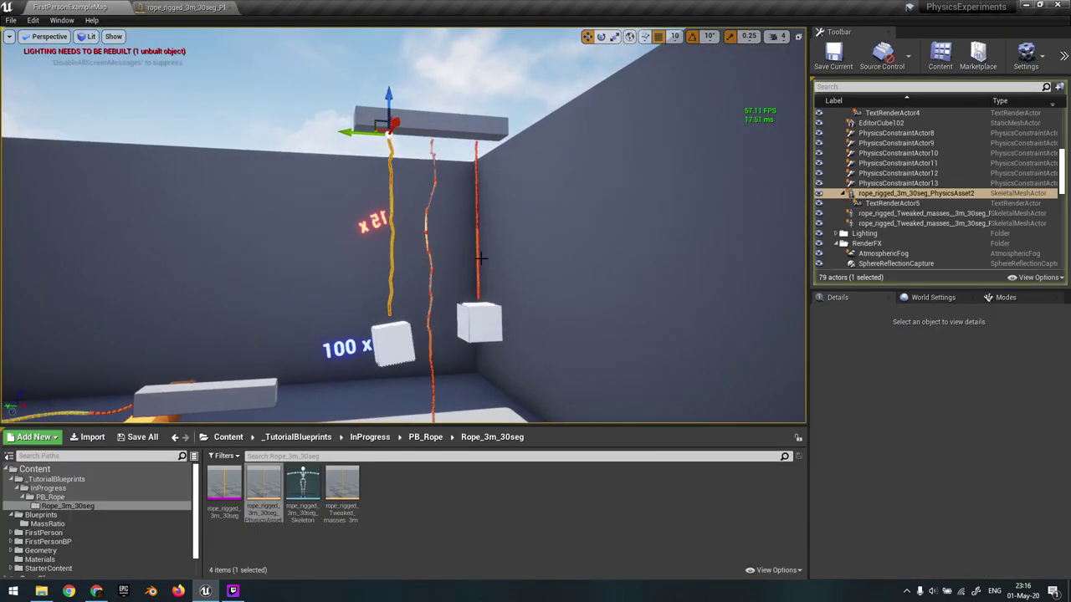
key("w")
right_click_drag(404, 278, 416, 289)
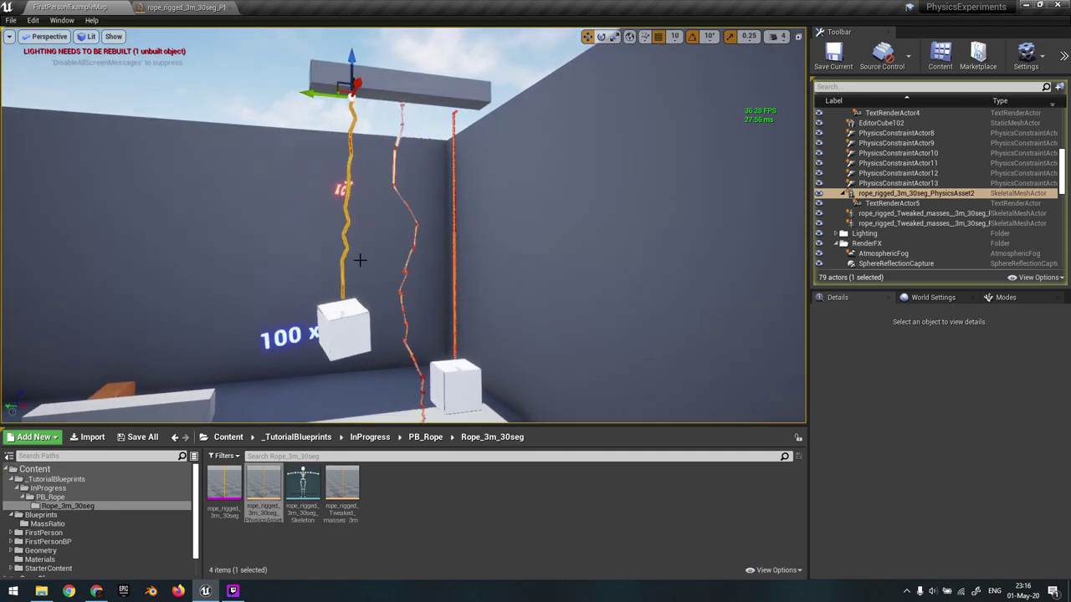
mouse_move(358, 274)
right_mouse_down()
mouse_move(372, 261)
mouse_move(360, 272)
right_mouse_up()
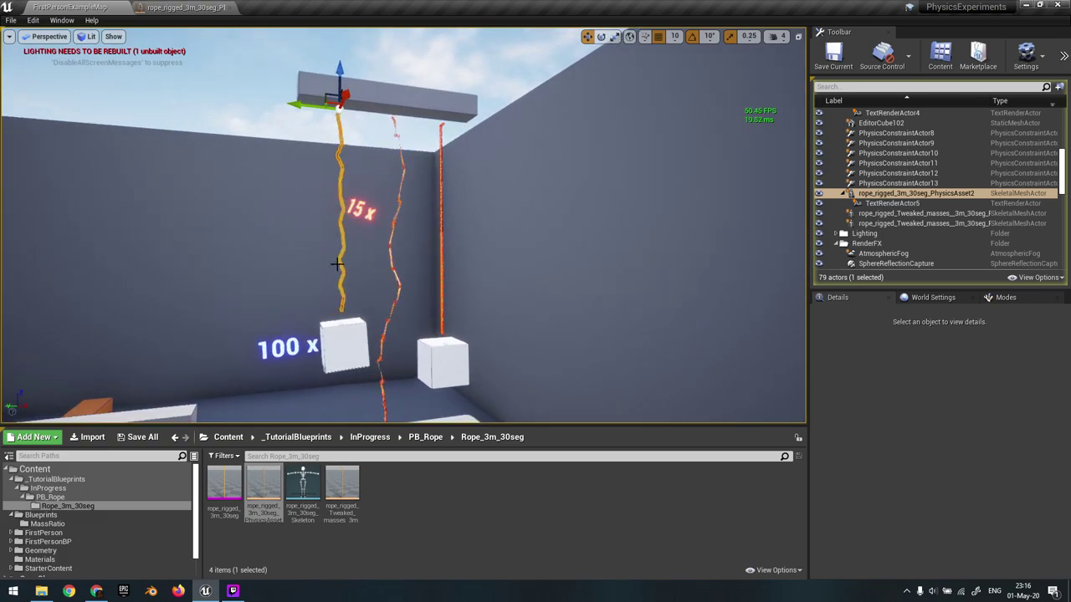
mouse_move(340, 239)
right_mouse_down()
mouse_move(313, 238)
mouse_move(346, 239)
right_mouse_up()
key("Escape")
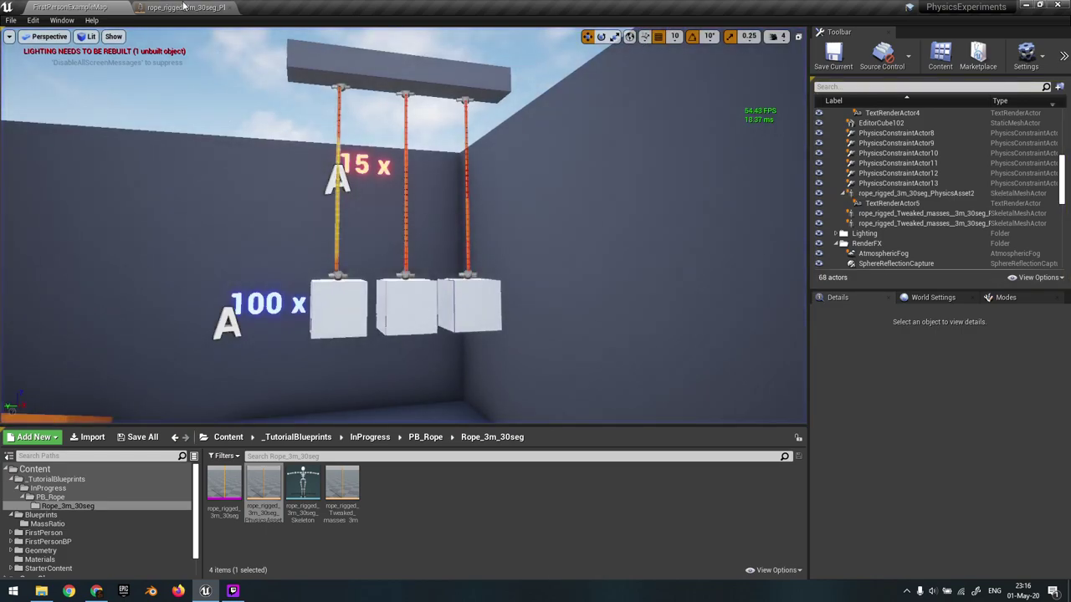
- Set MassInKg to 20 for all selected bodies of the rope's physics asset, save it and return to the level
left_click(184, 8)
right_click_drag(466, 196, 481, 196)
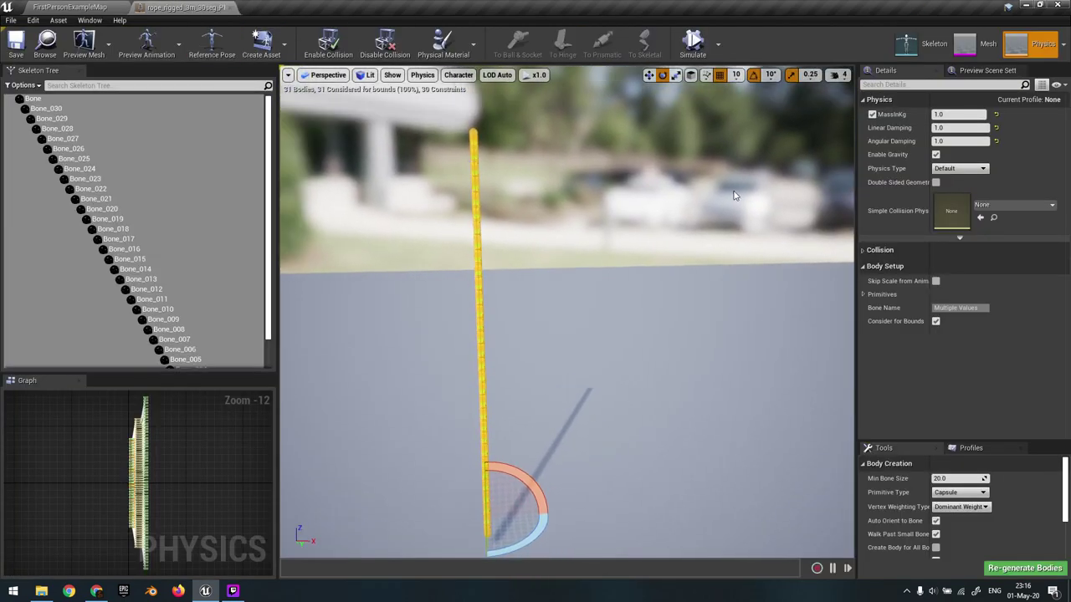
left_click(959, 114)
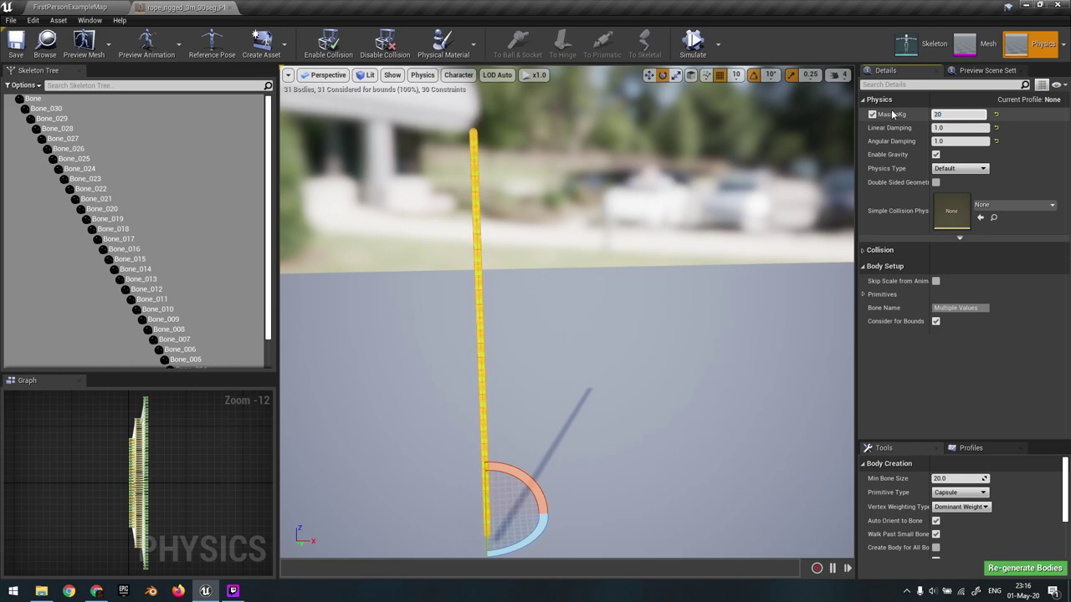
left_click(23, 44)
mouse_move(635, 192)
right_mouse_down()
mouse_move(636, 159)
mouse_move(665, 186)
right_mouse_up()
key("s")
left_click(92, 6)
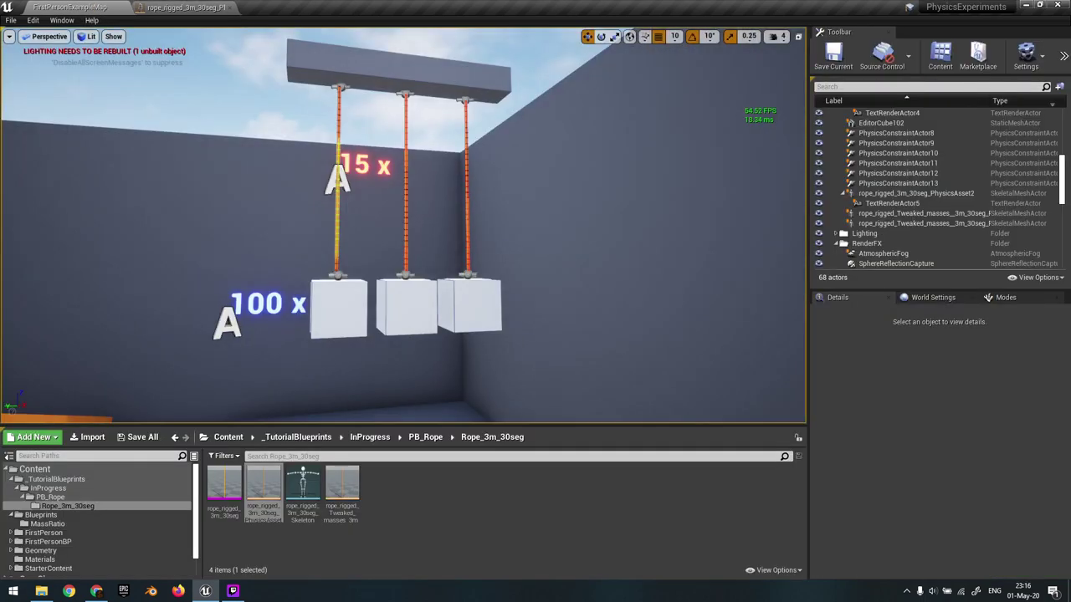
- Examine the three hanging ropes and their attachments to the beam and cubes, starting from the rope labelled 15 x
left_click(424, 266)
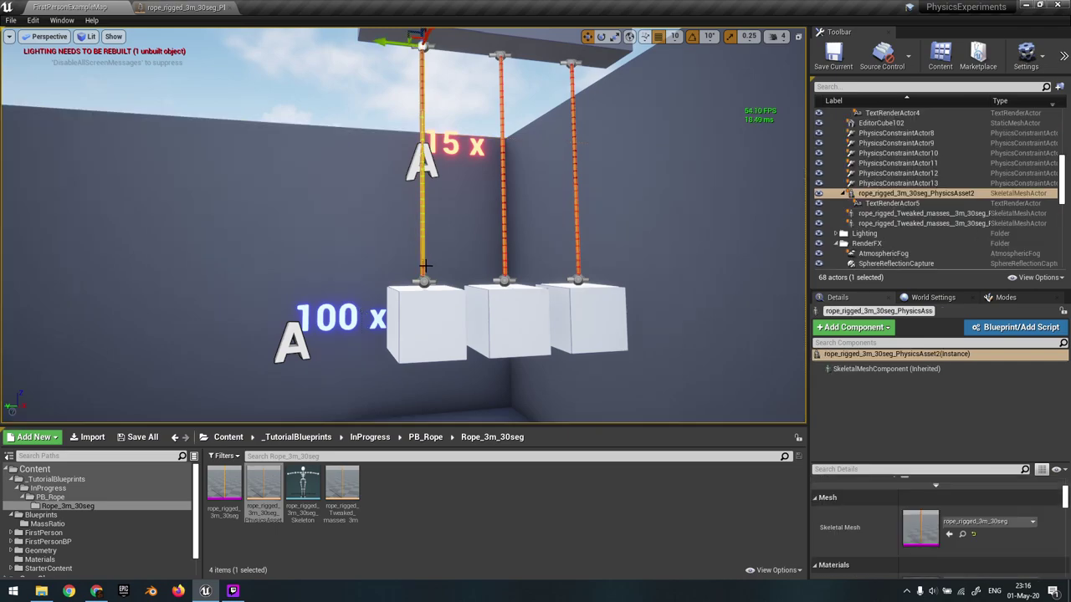
key("f")
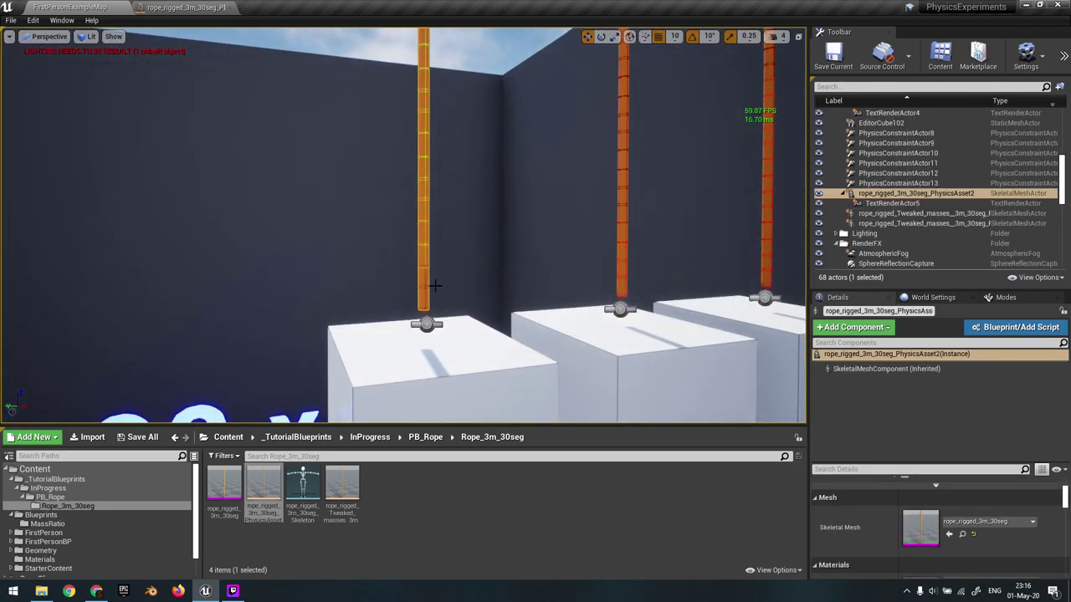
key("s")
mouse_move(424, 266)
right_mouse_down()
mouse_move(419, 277)
mouse_move(437, 263)
mouse_move(404, 257)
mouse_move(433, 256)
right_mouse_up()
key("w")
key("s")
key("d")
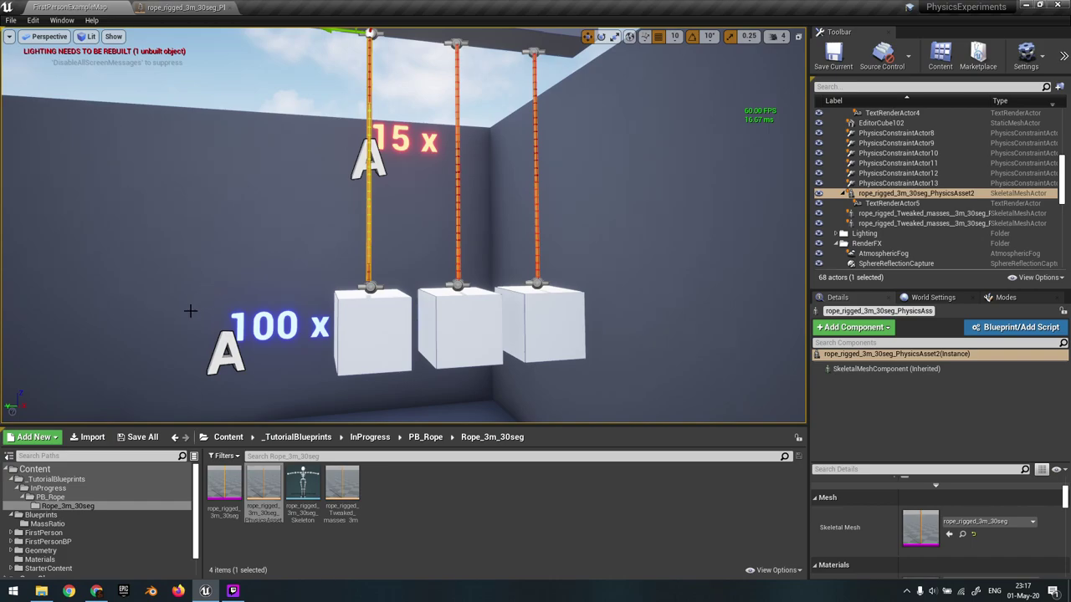
key("s")
right_click_drag(321, 318, 323, 311)
right_click_drag(387, 328, 387, 326)
key("a")
key("w")
scroll(519, 340, "down", 3)
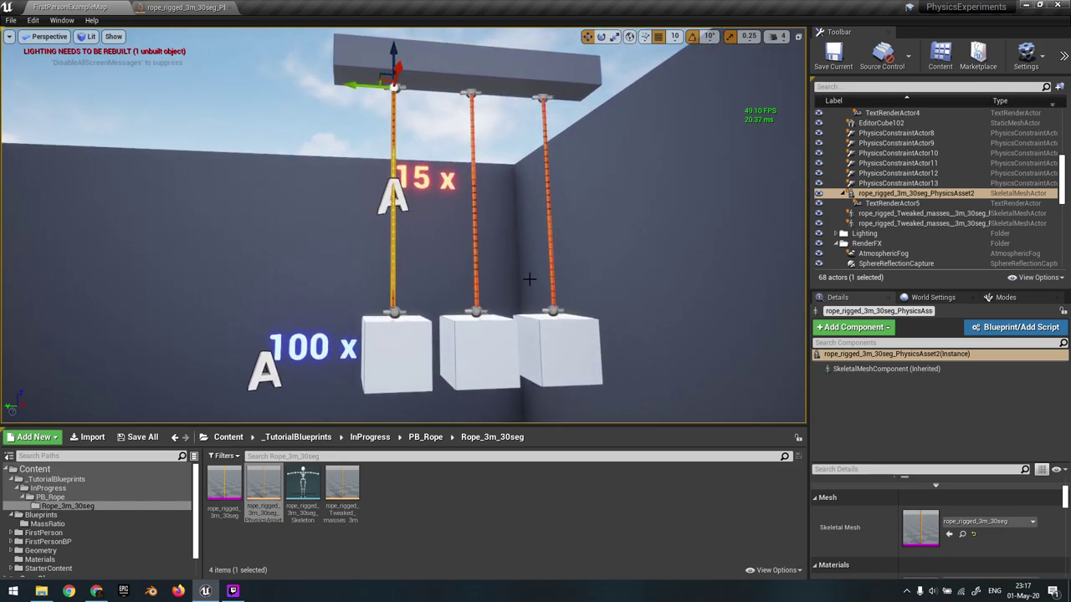
key("d")
right_click_drag(501, 277, 506, 273)
key("s")
left_click(375, 314)
key("w")
right_click_drag(375, 314, 375, 320)
key("a")
left_click(414, 163)
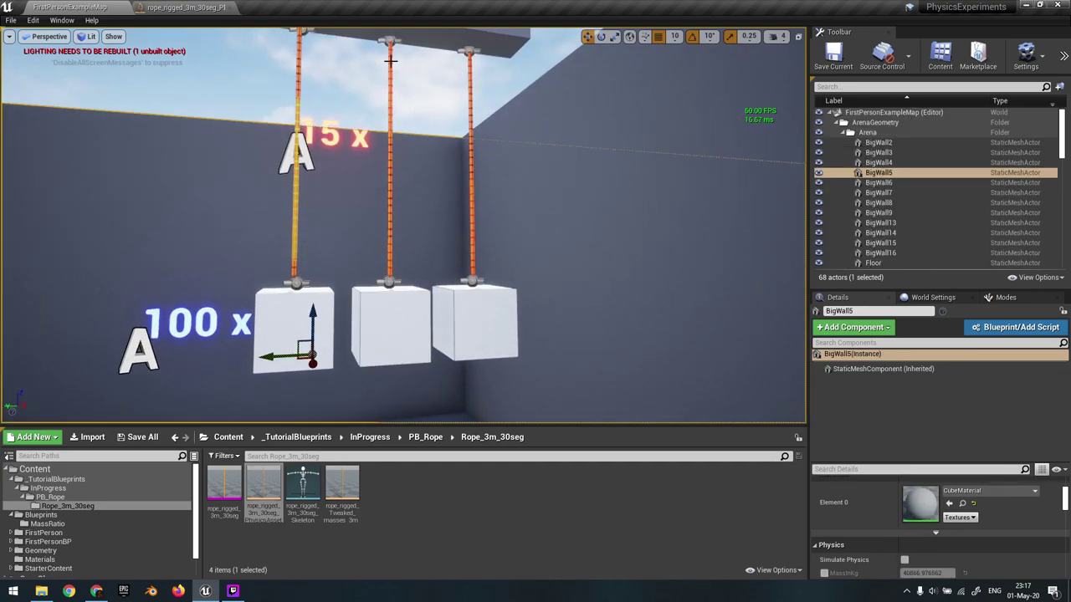
- Open the tweaked-masses physics asset used by the middle rope and list only the bodies in its skeleton tree
left_click(390, 60)
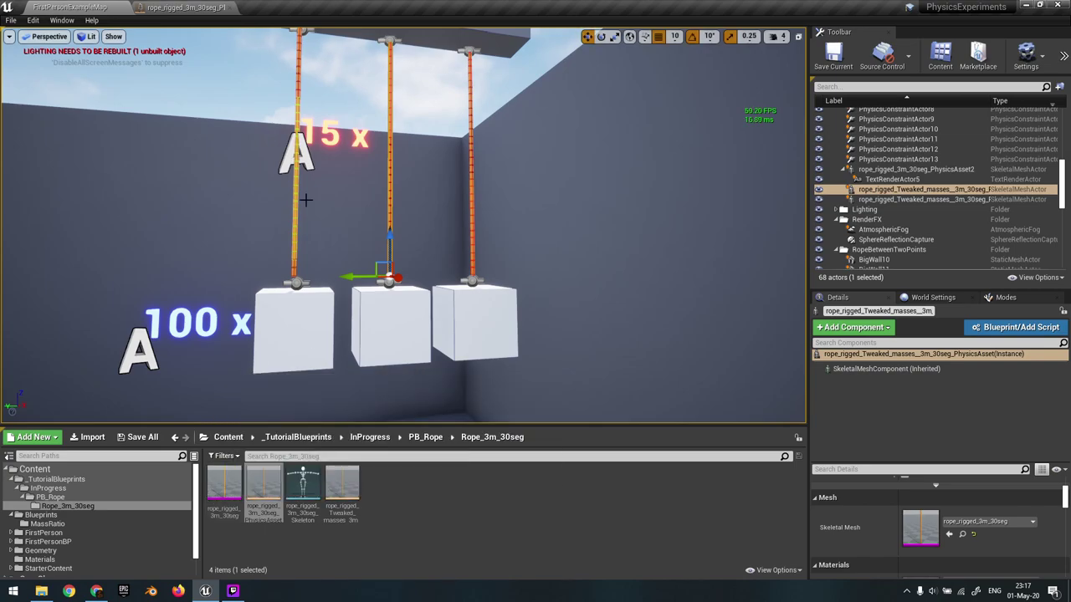
double_click(346, 489)
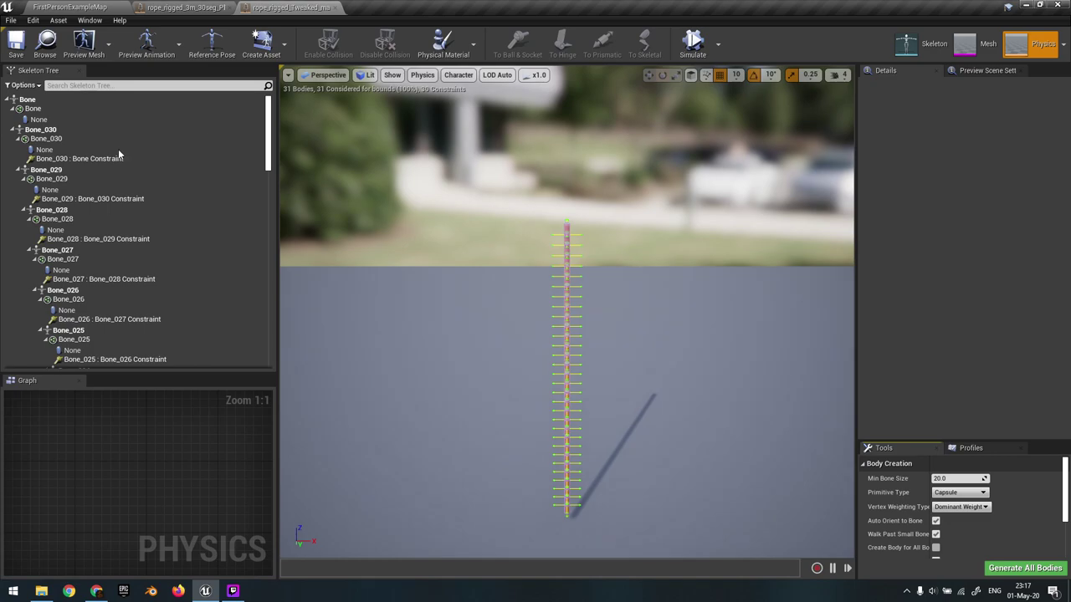
left_click(65, 110)
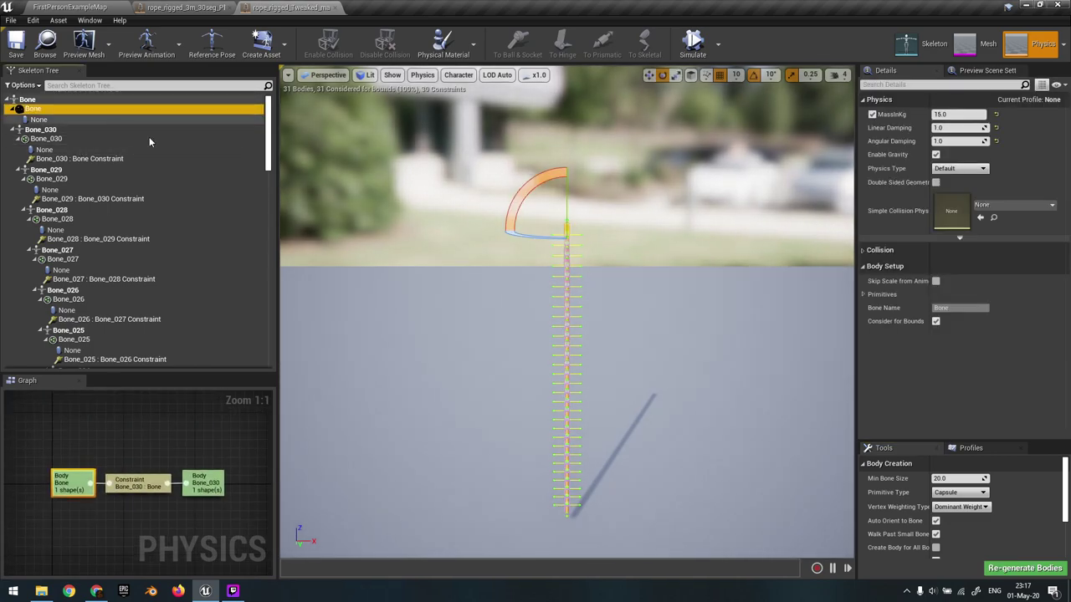
left_click(22, 84)
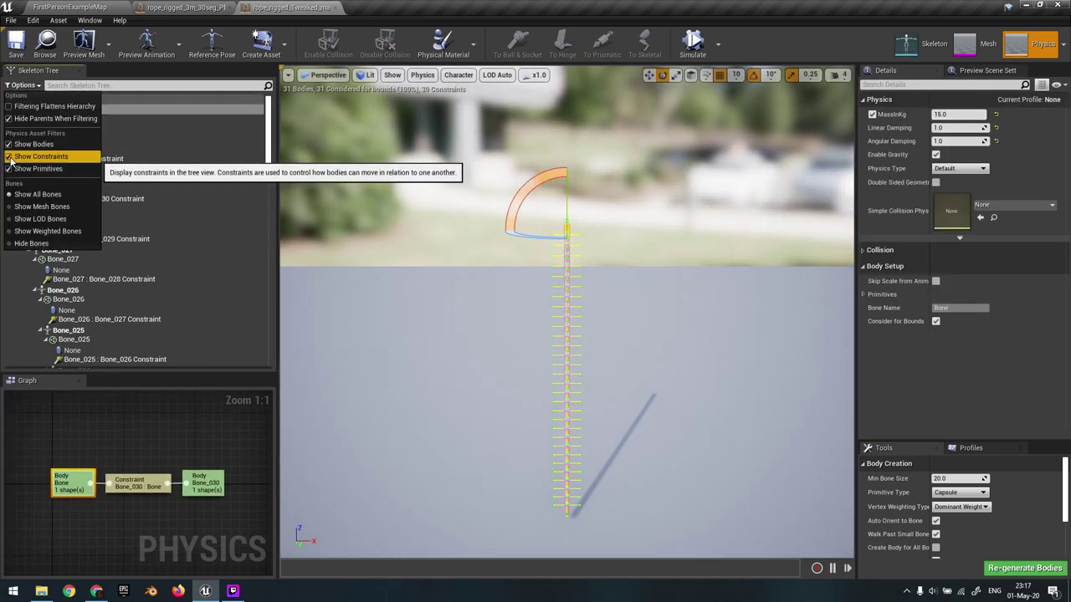
left_click(9, 157)
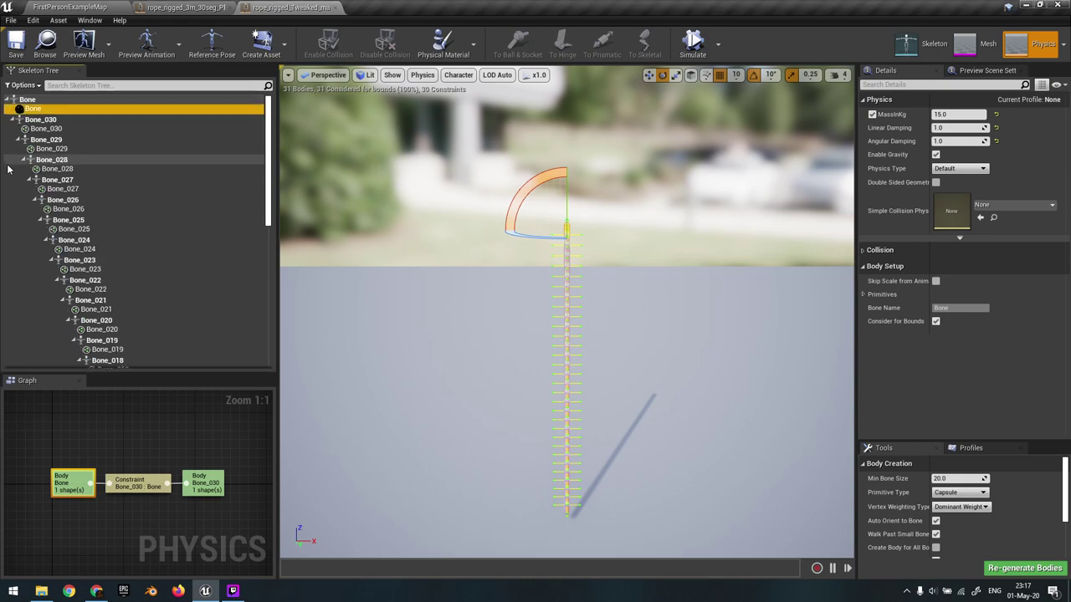
left_click(23, 84)
left_click(30, 242)
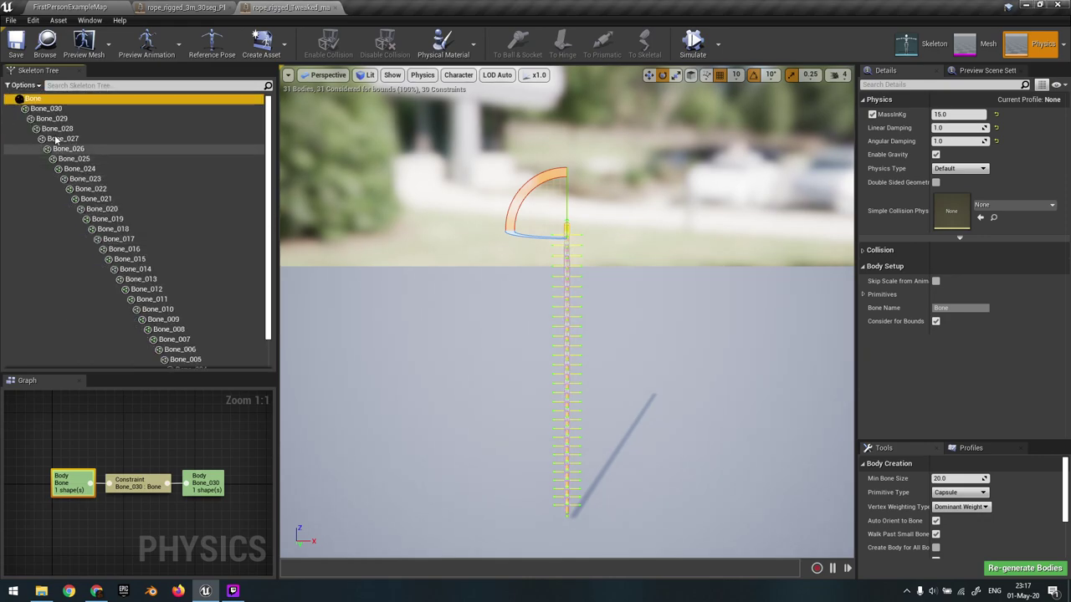
- Review the MassInKg values of the tweaked rope bodies one by one from Bone_030 down to Bone_025
left_click(46, 109)
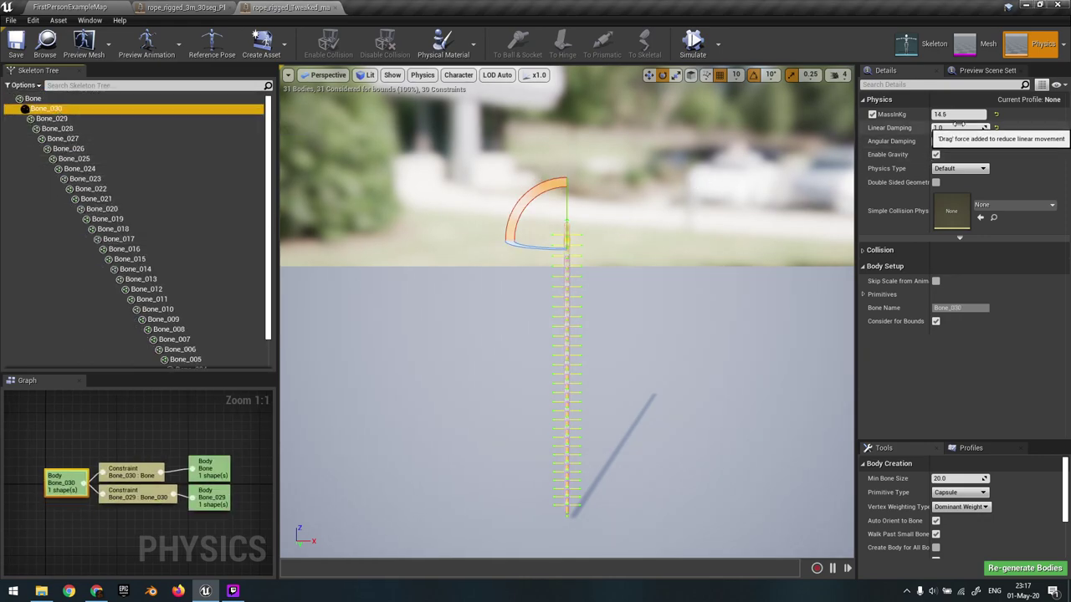
left_click(147, 149)
left_click(92, 112)
double_click(219, 122)
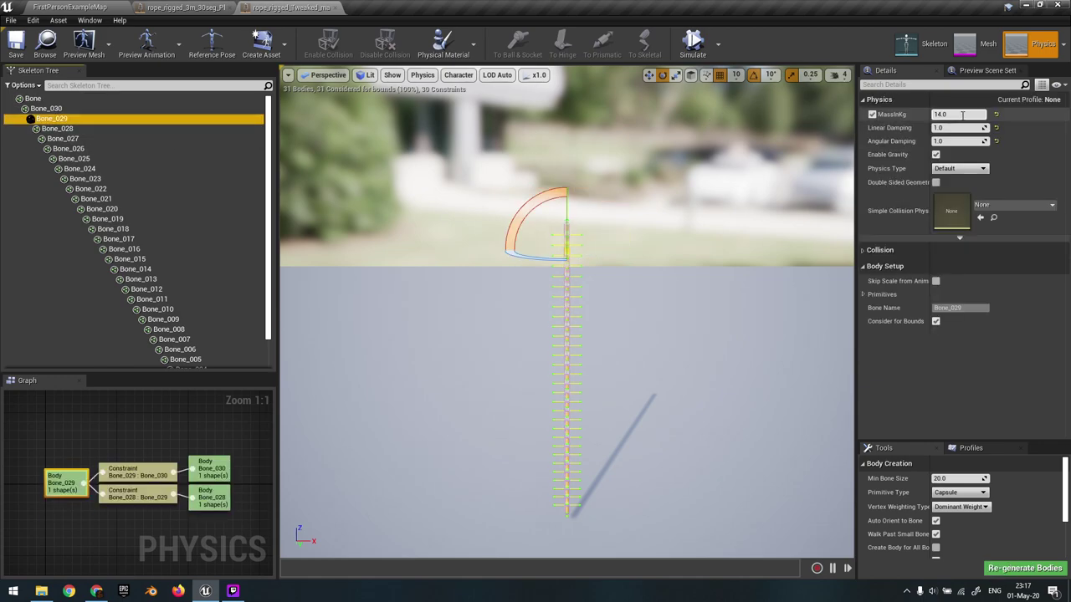
key("Down")
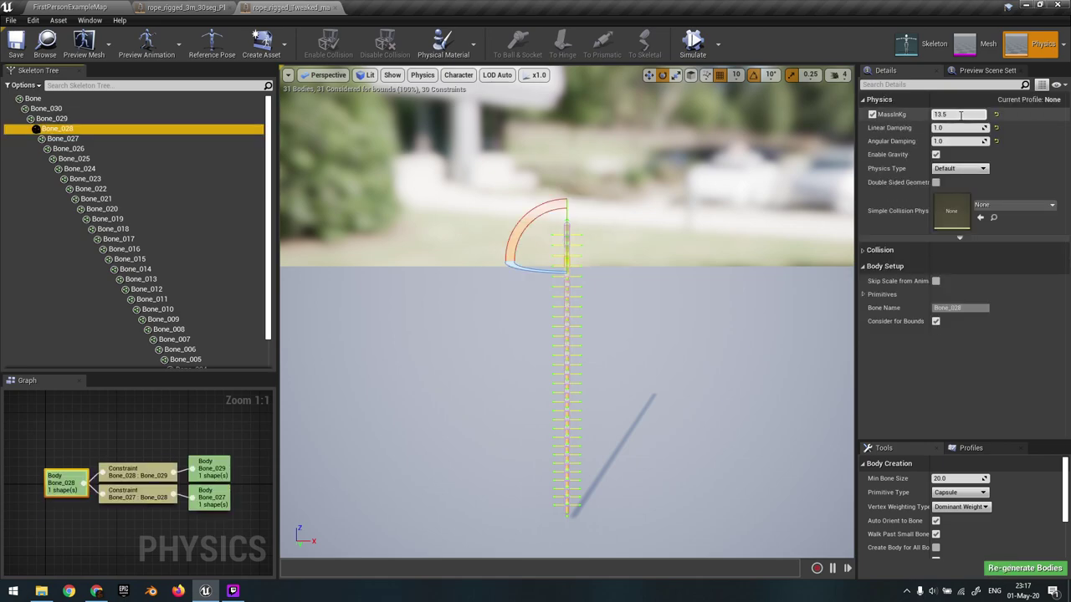
key("Down")
key("Down")
key("Down")
key("Down")
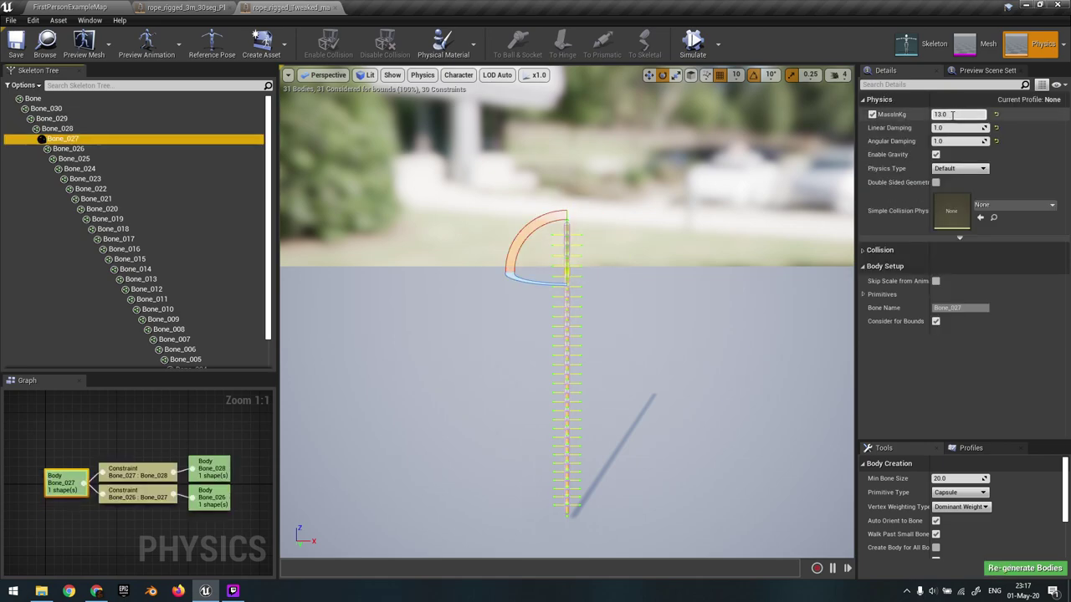
key("Down")
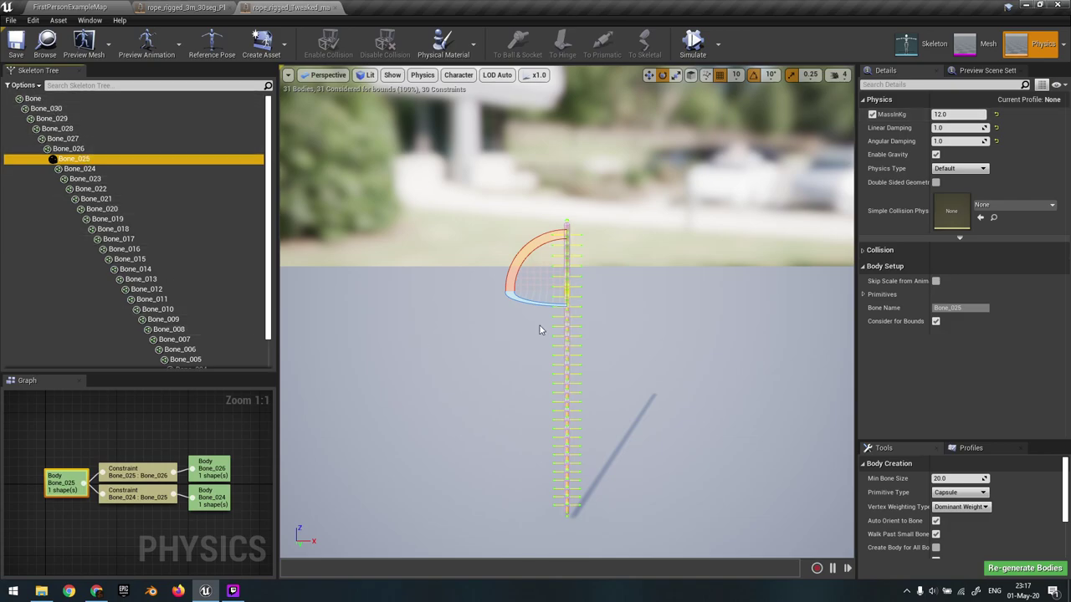
- Close both physics asset editors and select the third hanging rope in the level
middle_click(298, 6)
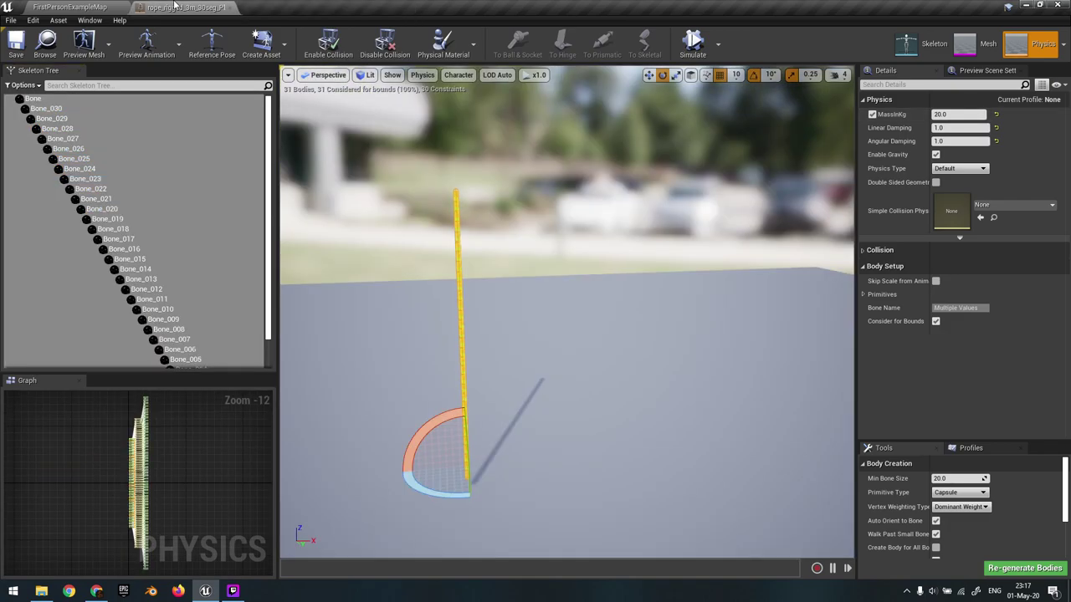
middle_click(174, 5)
right_click_drag(385, 192, 401, 177)
mouse_move(506, 271)
right_mouse_down()
mouse_move(493, 280)
mouse_move(506, 272)
mouse_move(519, 283)
mouse_move(506, 272)
right_mouse_up()
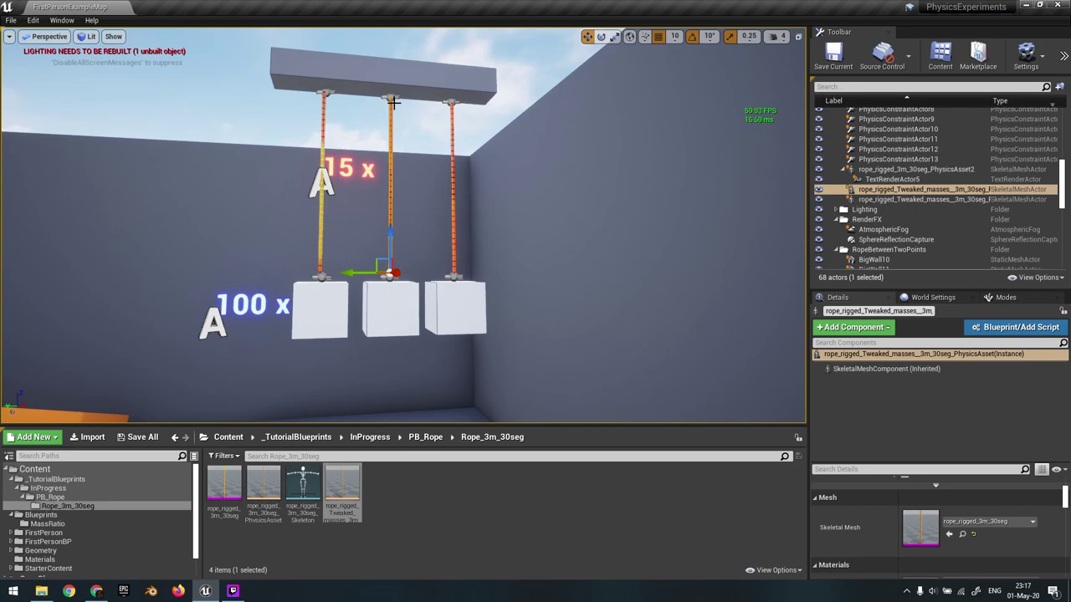
right_click_drag(373, 241, 382, 246)
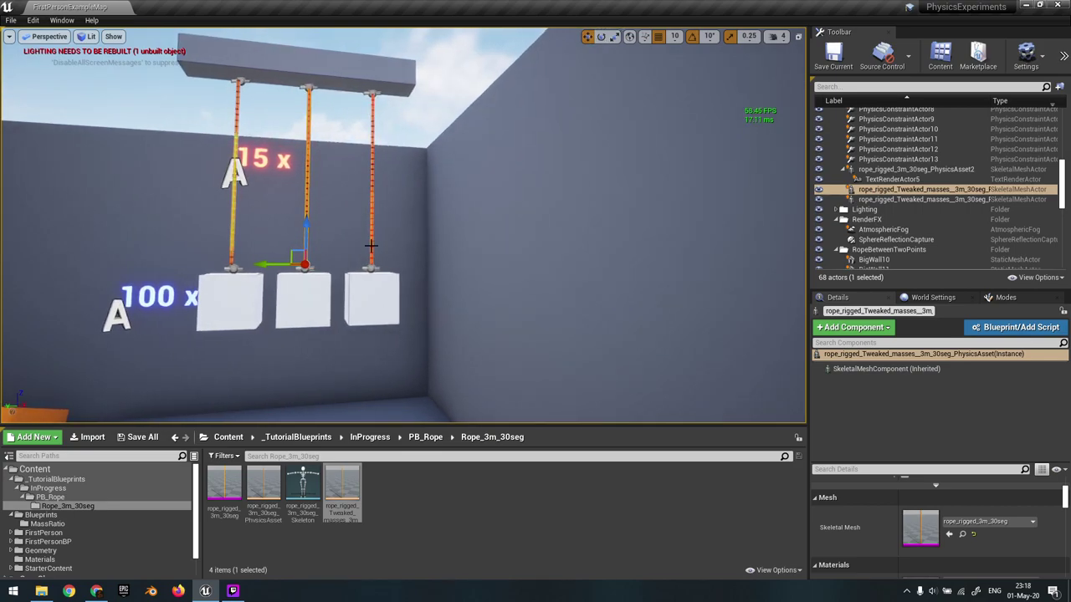
left_click(371, 101)
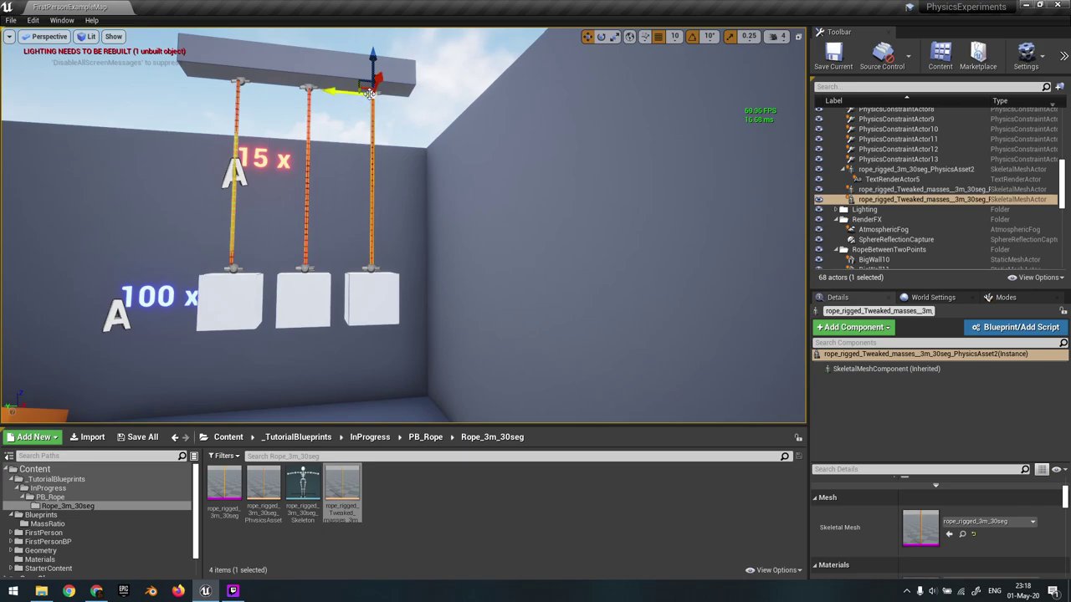
mouse_move(387, 269)
right_mouse_down()
mouse_move(368, 266)
mouse_move(389, 262)
mouse_move(401, 278)
mouse_move(387, 269)
right_mouse_up()
- Simulate the hanging cubes, select EditorCube102 on the third rope and compare how the three ropes behave
key("alt+s")
left_click(352, 240)
right_click_drag(350, 163, 373, 137)
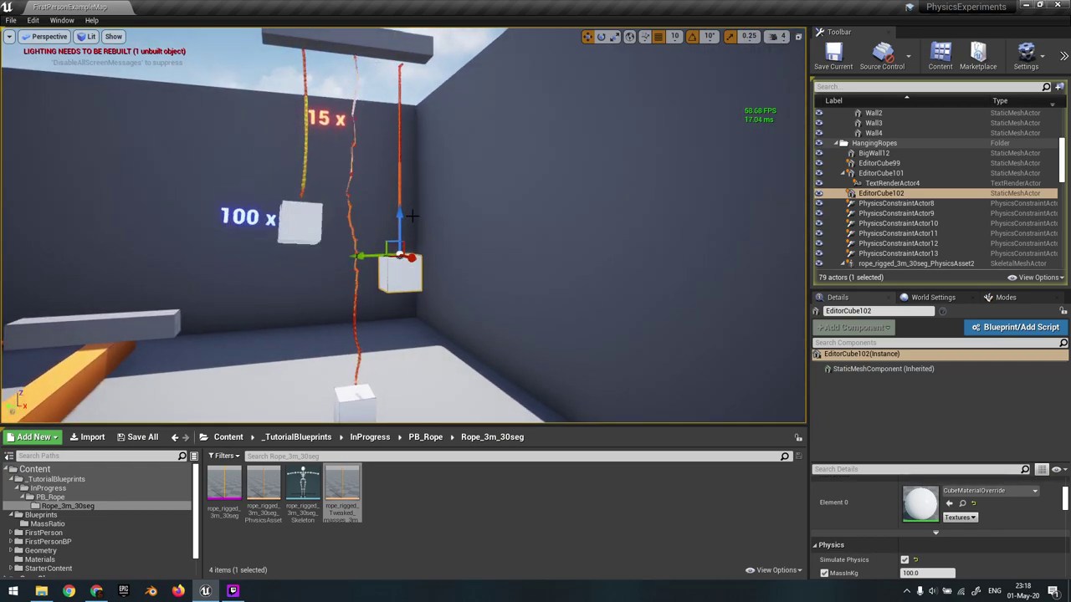
mouse_move(382, 310)
right_mouse_down()
mouse_move(386, 318)
mouse_move(379, 303)
right_mouse_up()
key("w")
right_click_drag(368, 207, 370, 208)
key("a")
key("w")
right_click_drag(360, 253, 364, 249)
key("s")
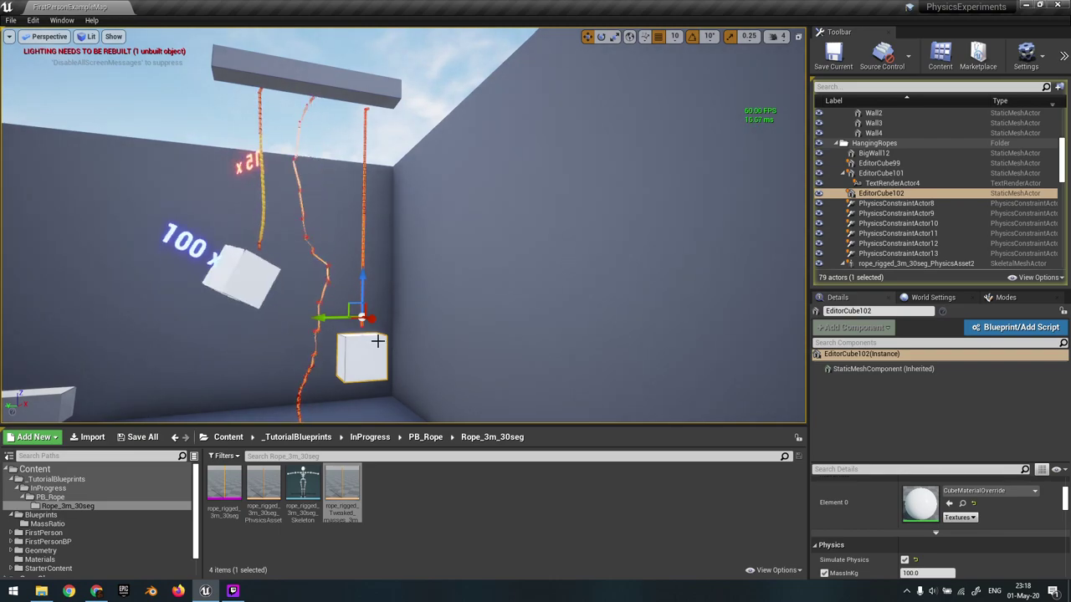
key("s")
right_click_drag(365, 249, 363, 255)
key("a")
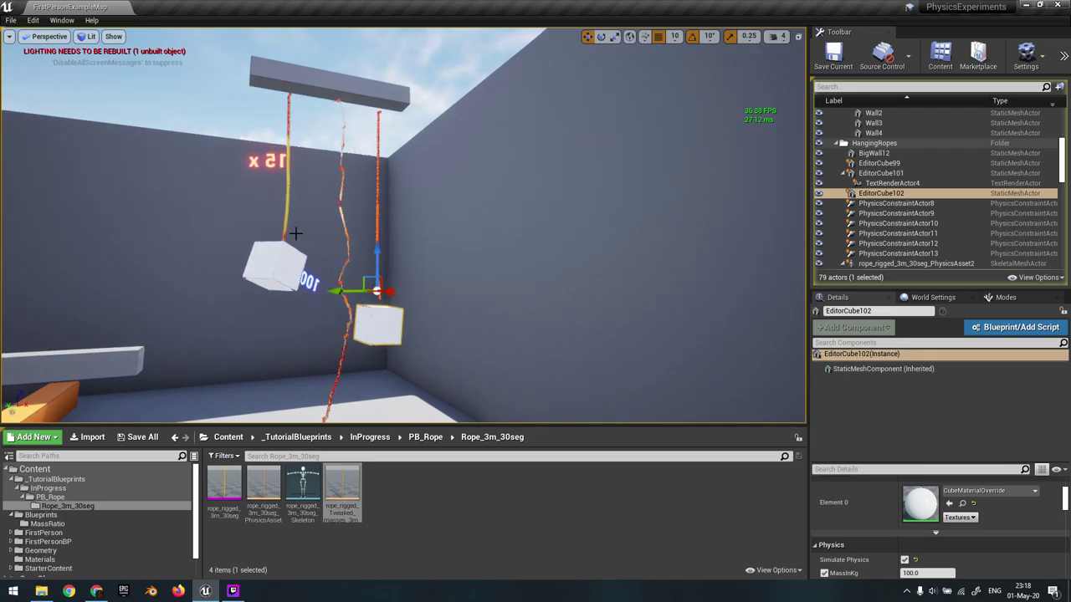
- Select the 100x cube EditorCube101 and watch its rope against the tweaked-mass ropes during the simulation
left_click(288, 255)
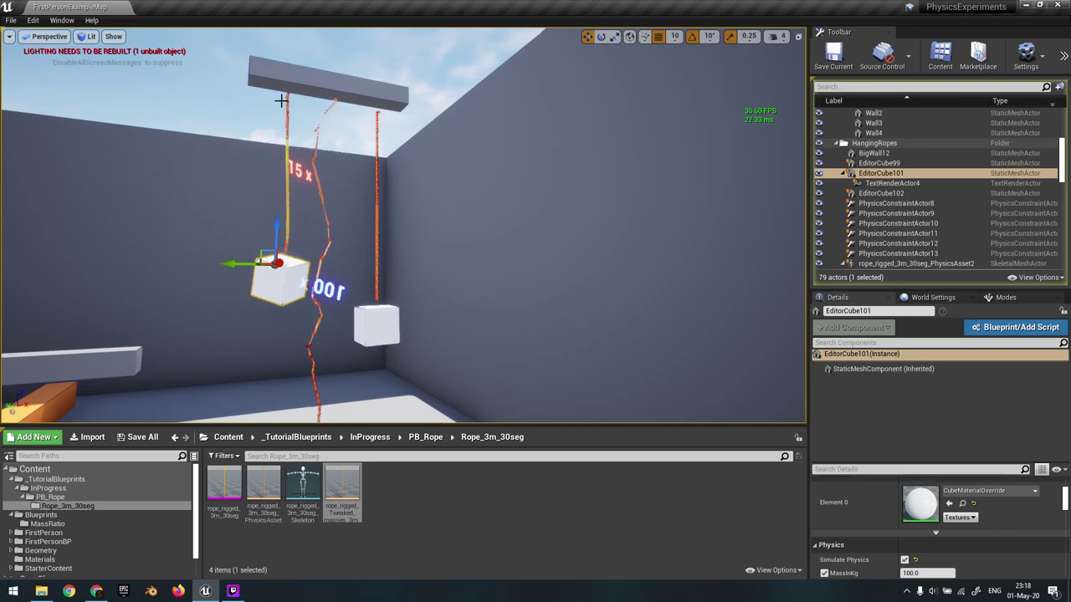
key("s")
right_click_drag(287, 228, 286, 228)
key("w")
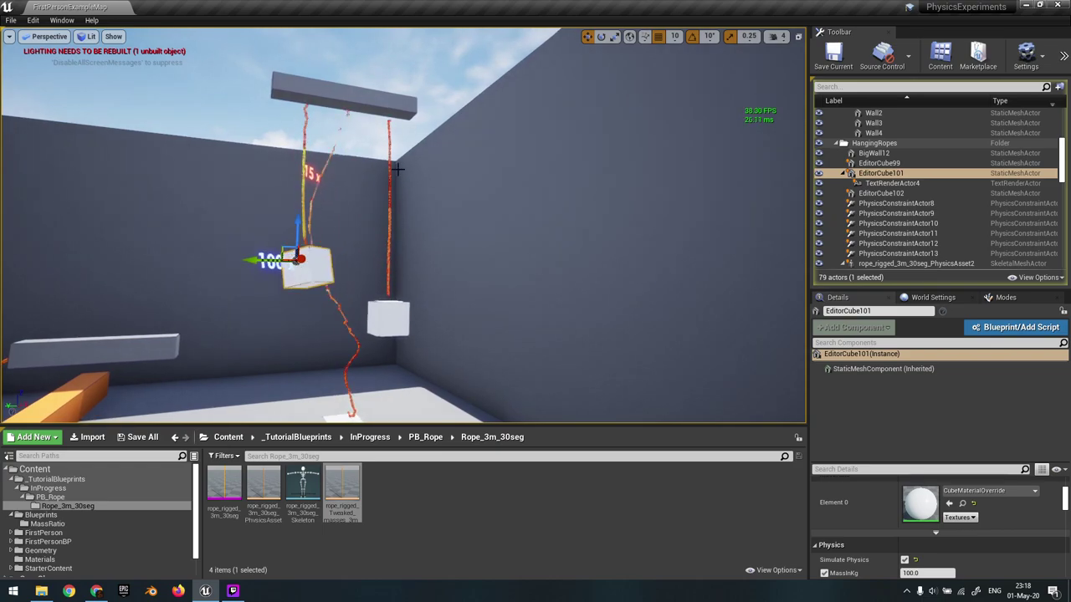
key("s")
right_click_drag(391, 309, 385, 356)
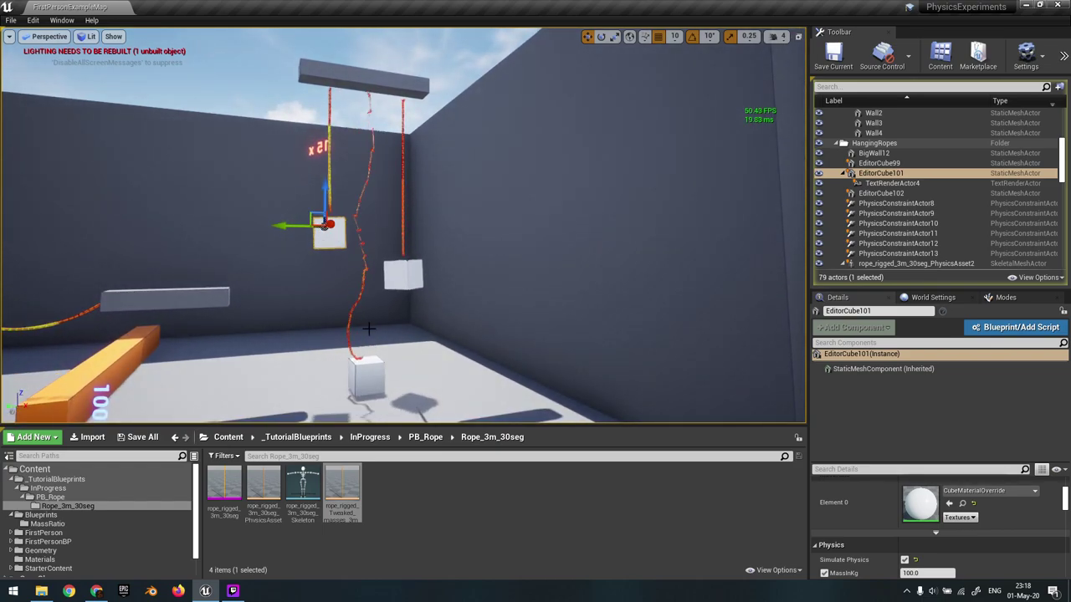
right_click_drag(378, 142, 370, 123)
key("w")
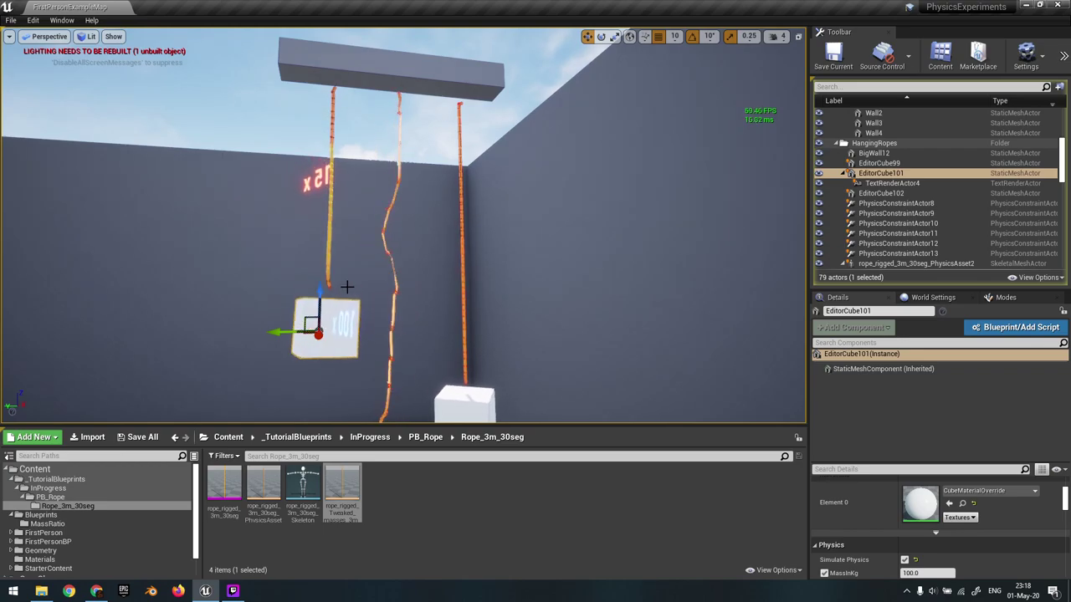
- Inspect the rope spanning the two walls above the orange 1000x beam and stop the simulation
right_click_drag(370, 123, 318, 179)
key("s")
key("w")
key("w")
key("s")
mouse_move(531, 211)
right_mouse_down()
mouse_move(525, 251)
mouse_move(531, 211)
right_mouse_up()
key("w")
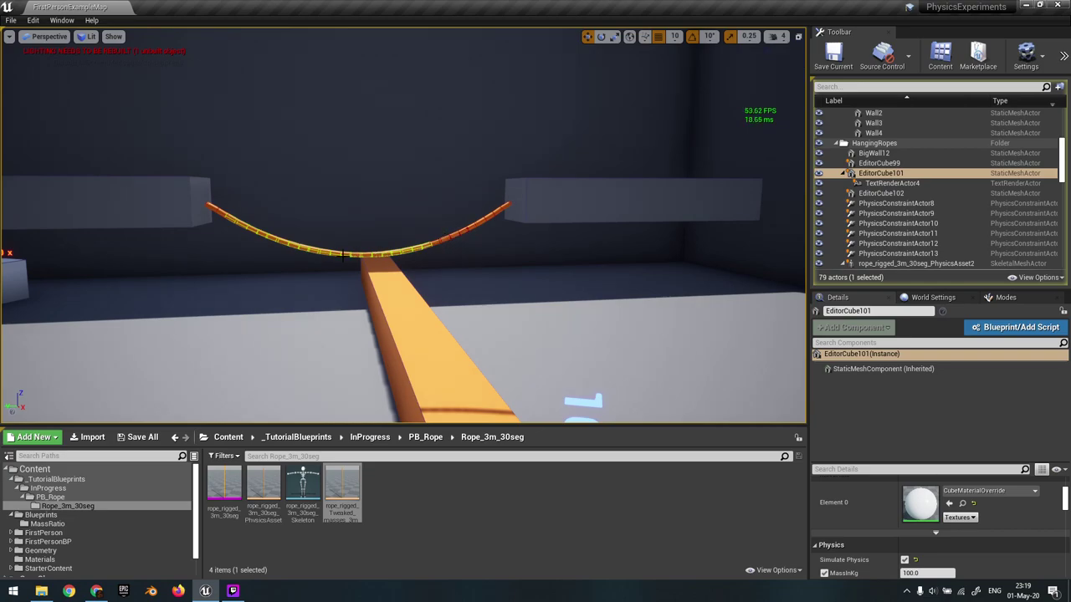
key("s")
right_click_drag(307, 241, 312, 89)
key("Escape")
- Select the 1000x beam EditorCube100 and the rope labelled 15 x in turn to compare the two setups
key("a")
left_click(350, 167)
key("w")
key("s")
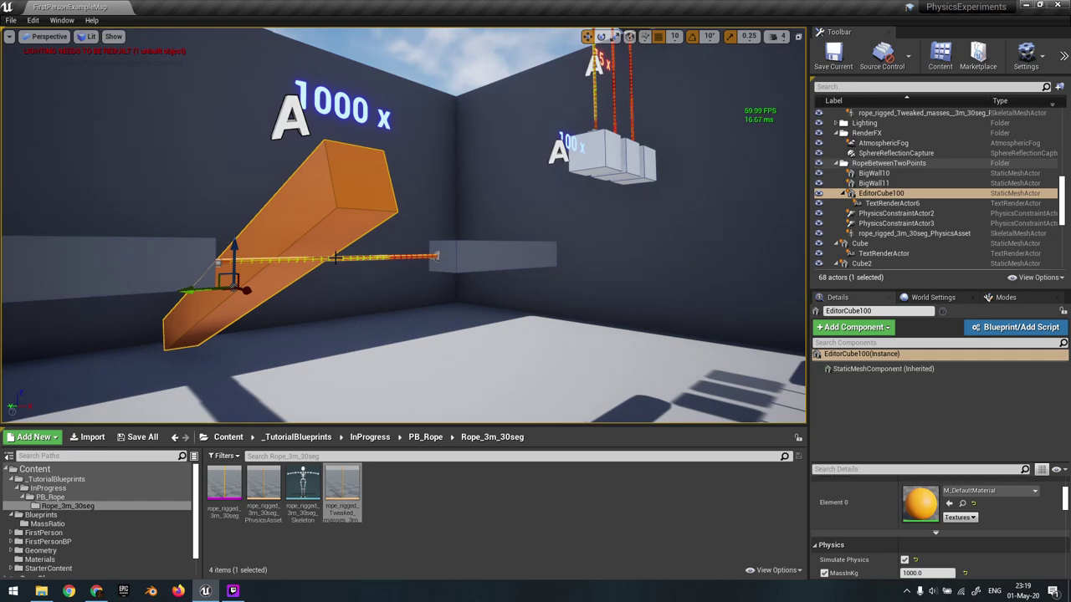
right_click_drag(339, 261, 397, 209)
key("w")
key("s")
key("w")
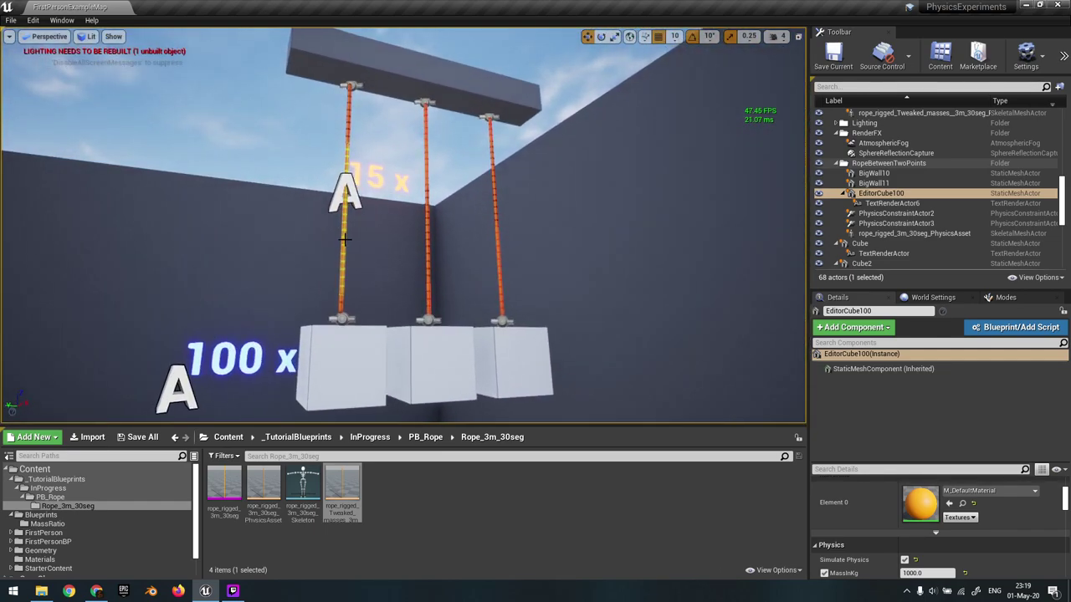
left_click(348, 144)
right_click_drag(348, 144, 251, 217)
mouse_move(340, 200)
right_mouse_down()
mouse_move(288, 272)
mouse_move(356, 266)
mouse_move(340, 201)
right_mouse_up()
key("s")
- Simulate the level again, watch the 1000x beam and the hanging cubes, and stop the run
key("alt+s")
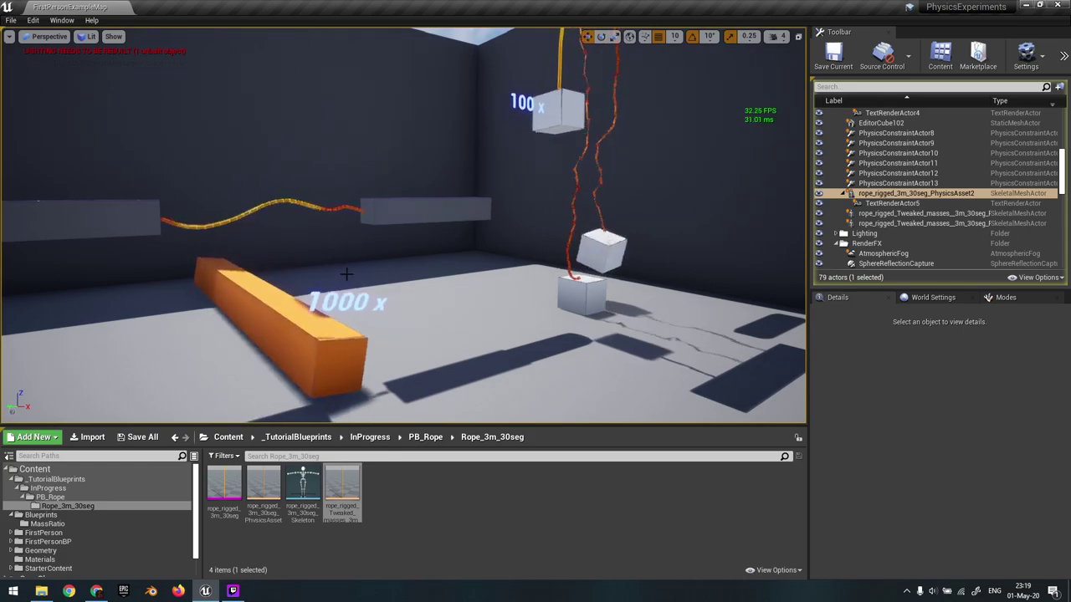
right_click_drag(247, 255, 385, 273)
key("a")
key("Escape")
- Save the FirstPersonExampleMap level with the hanging cubes in view
key("d")
right_click_drag(566, 224, 794, 83)
key("a")
key("w")
right_click_drag(579, 206, 579, 322)
key("ctrl+s")
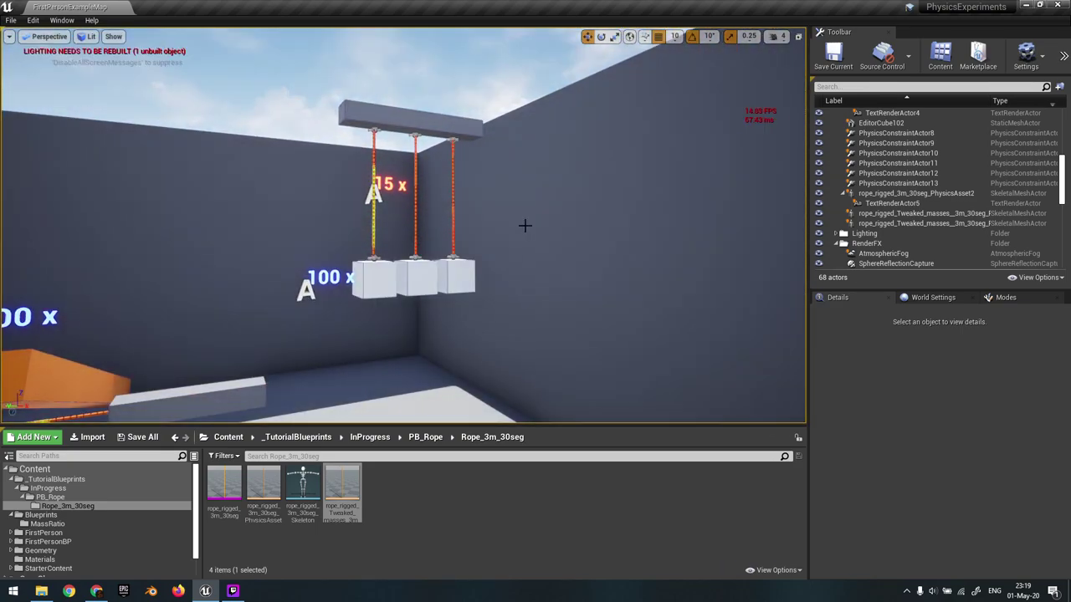
- Select the locked 1000x car SimpleCar above its ramp and examine it from the front
right_click_drag(523, 226, 577, 234)
key("a")
key("w")
right_click_drag(416, 203, 444, 127)
key("w")
left_click(405, 161)
key("w")
key("w")
key("s")
right_click_drag(410, 235, 333, 239)
key("w")
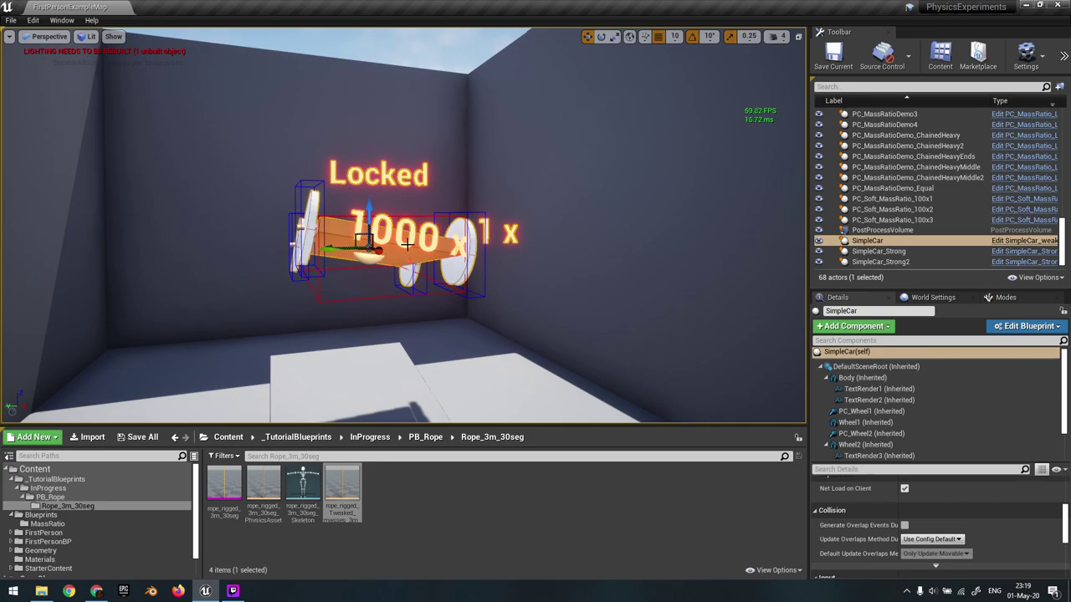
right_click_drag(472, 256, 529, 256)
key("a")
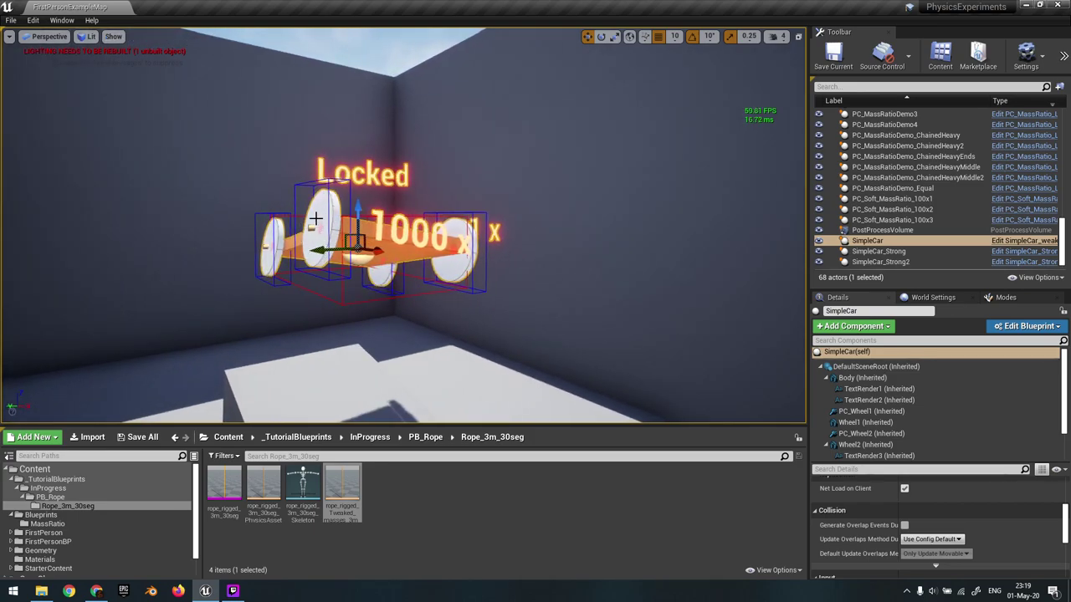
- Simulate the level, watch the 1000x car land on the ramp, and stop the run
key("s")
right_click_drag(335, 224, 332, 286)
key("alt+s")
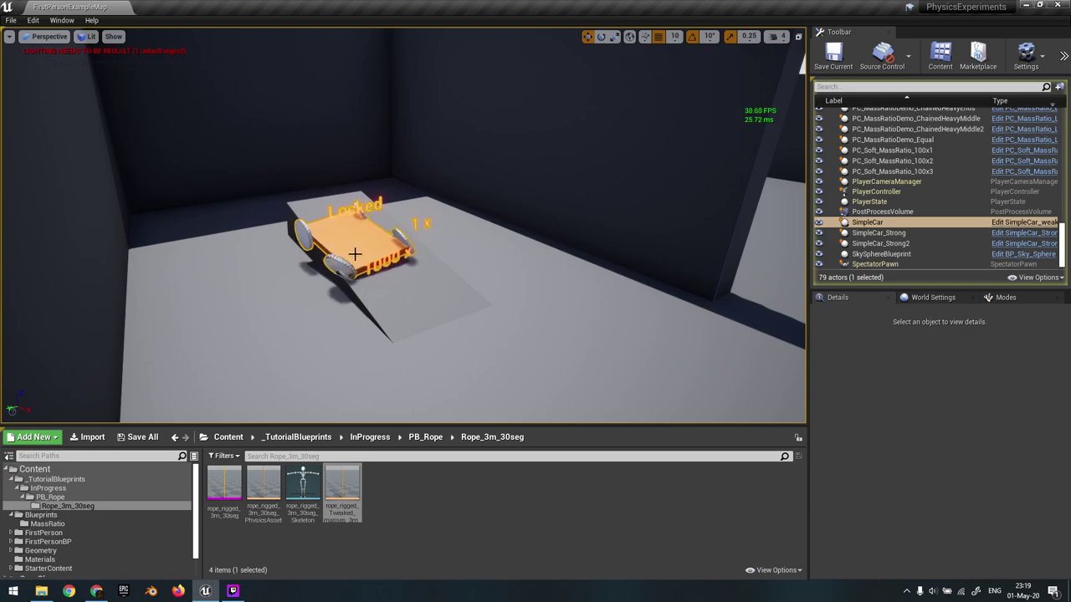
key("w")
key("d")
mouse_move(335, 225)
right_mouse_down()
mouse_move(334, 194)
mouse_move(333, 208)
right_mouse_up()
key("Escape")
- Open the SimpleCar_weak blueprint from the 1000x car and show its 3D view
key("w")
left_click(333, 209)
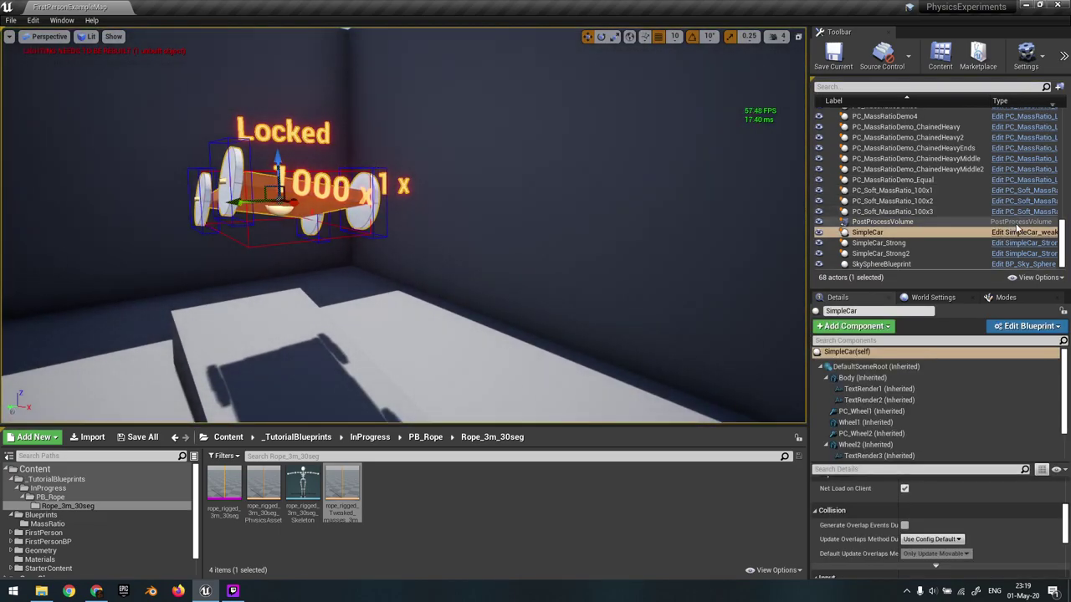
left_click(1021, 231)
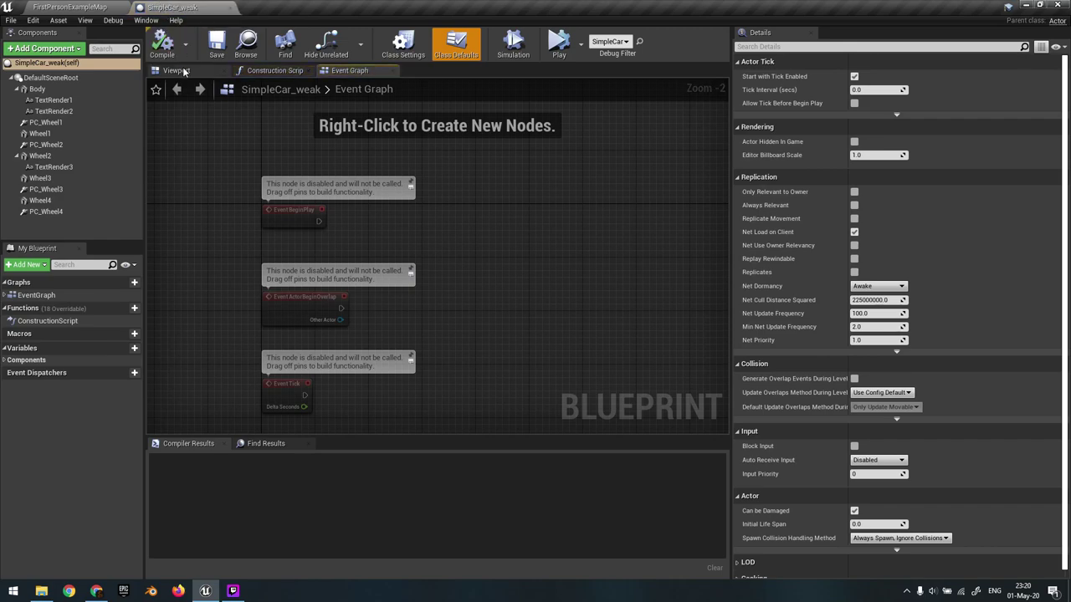
left_click(184, 71)
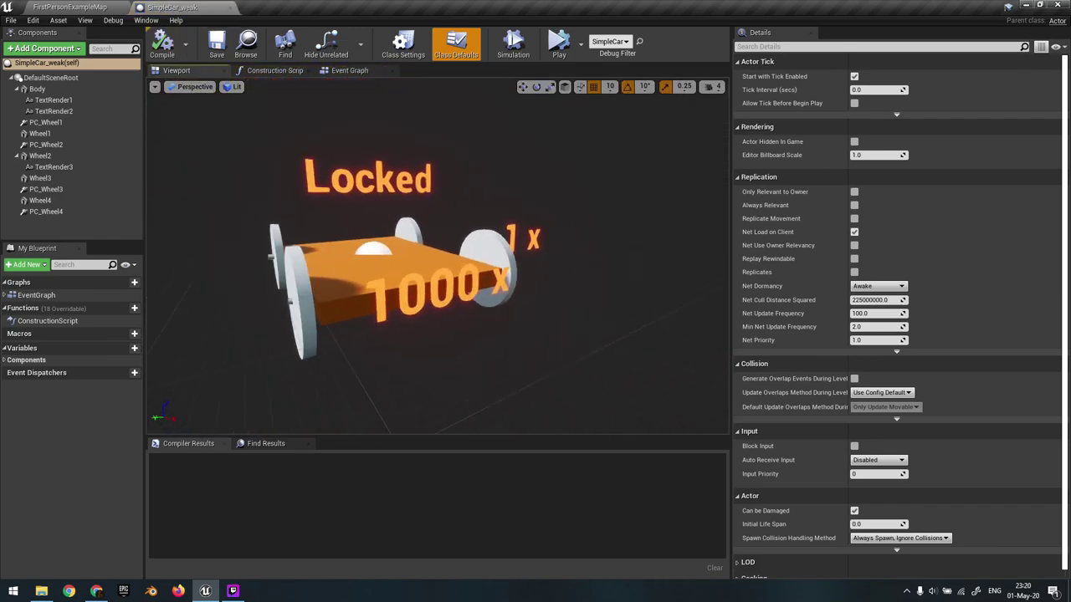
key("a")
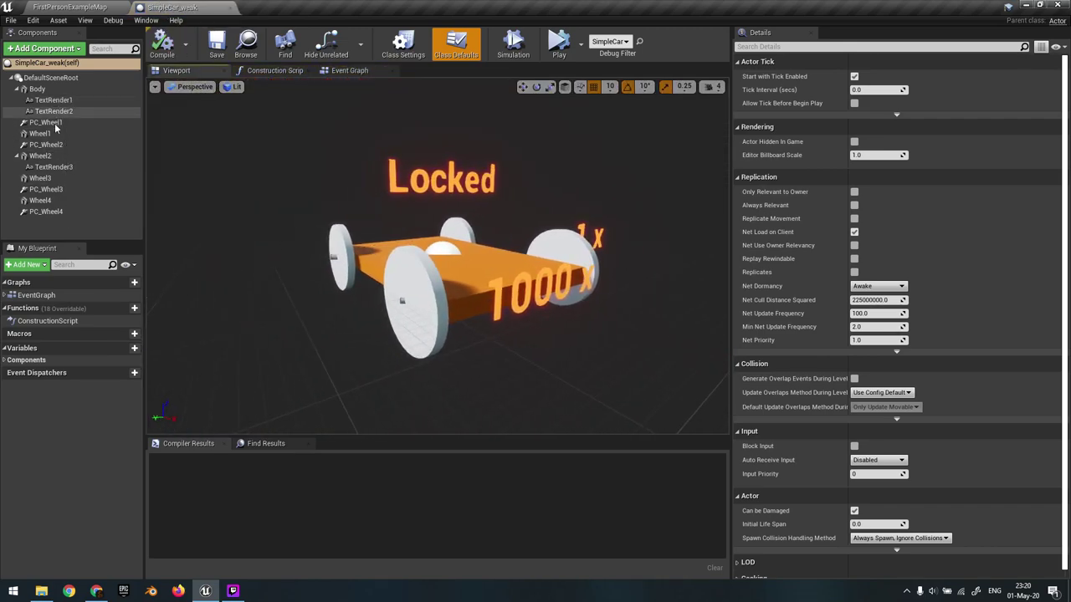
- Select the PC_Wheel1 constraint and inspect its linear and angular limits
left_click(50, 122)
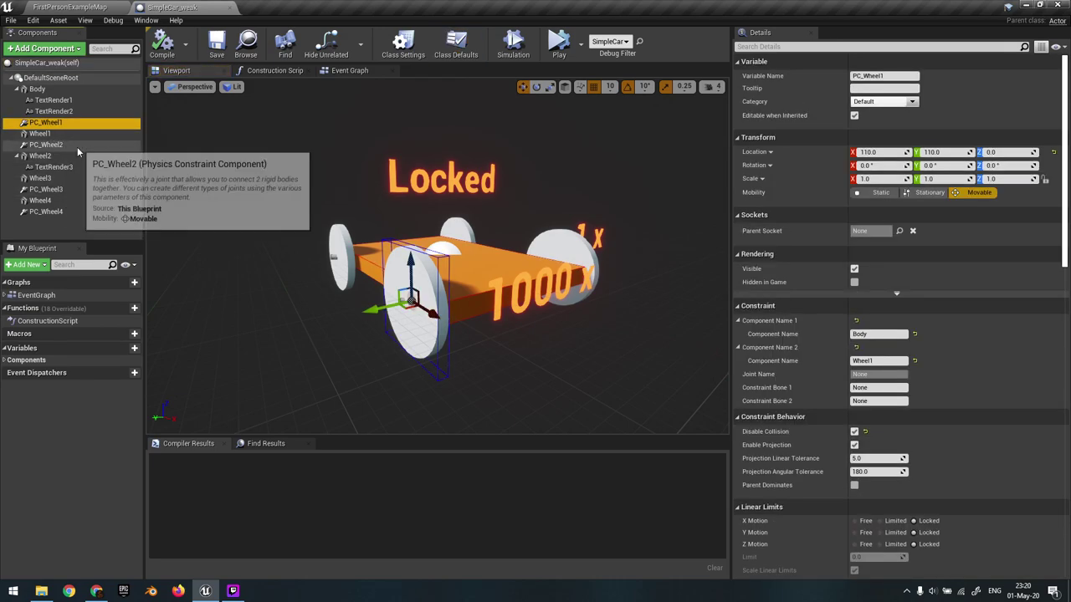
scroll(1030, 264, "down", 5)
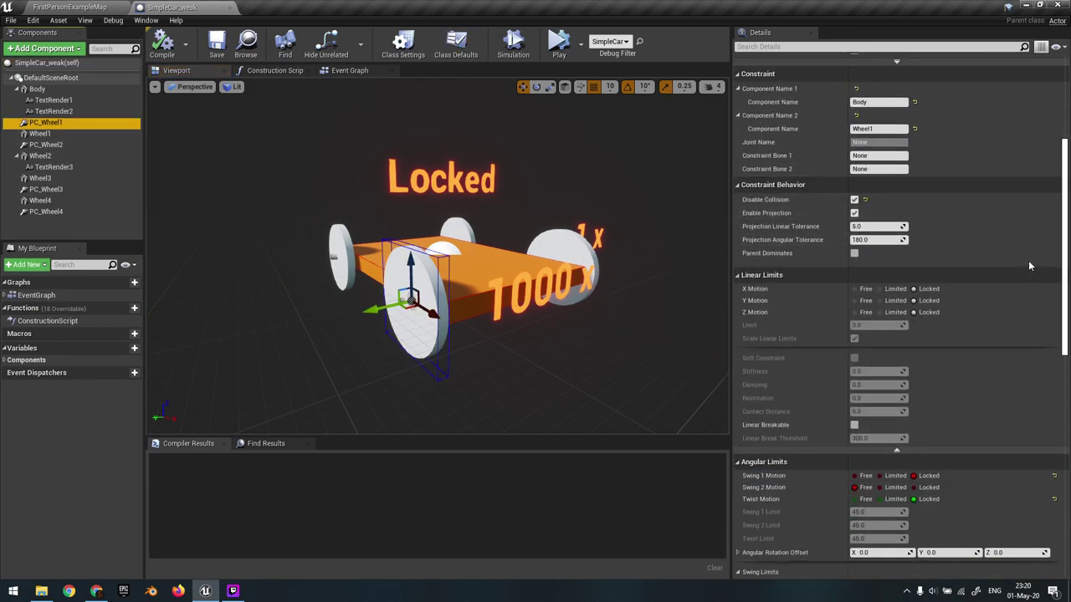
scroll(1028, 260, "down", 3)
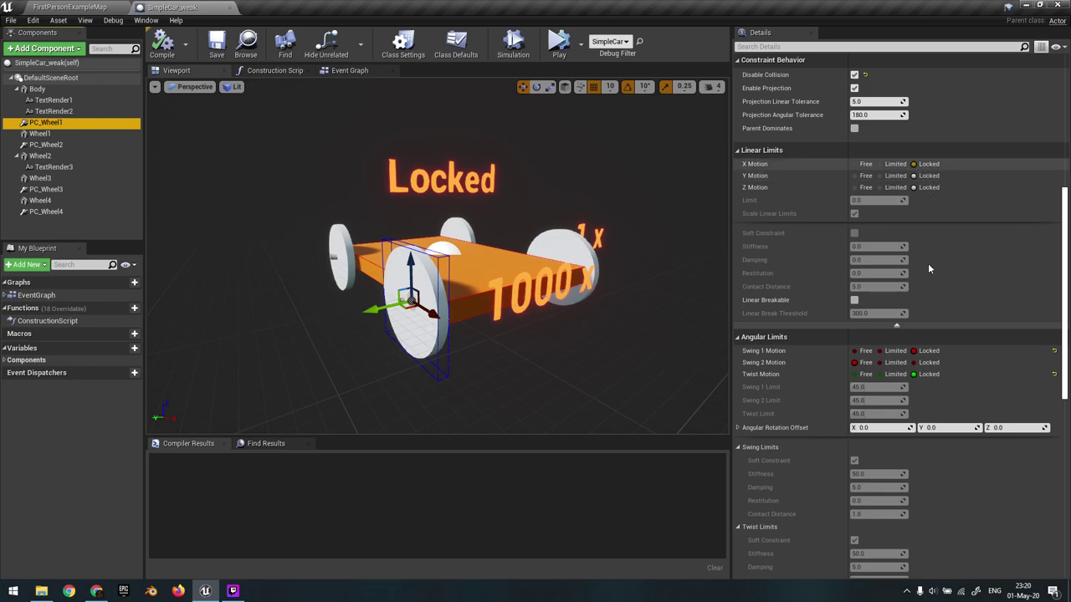
mouse_move(439, 332)
left_mouse_down()
mouse_move(444, 284)
mouse_move(439, 332)
left_mouse_up()
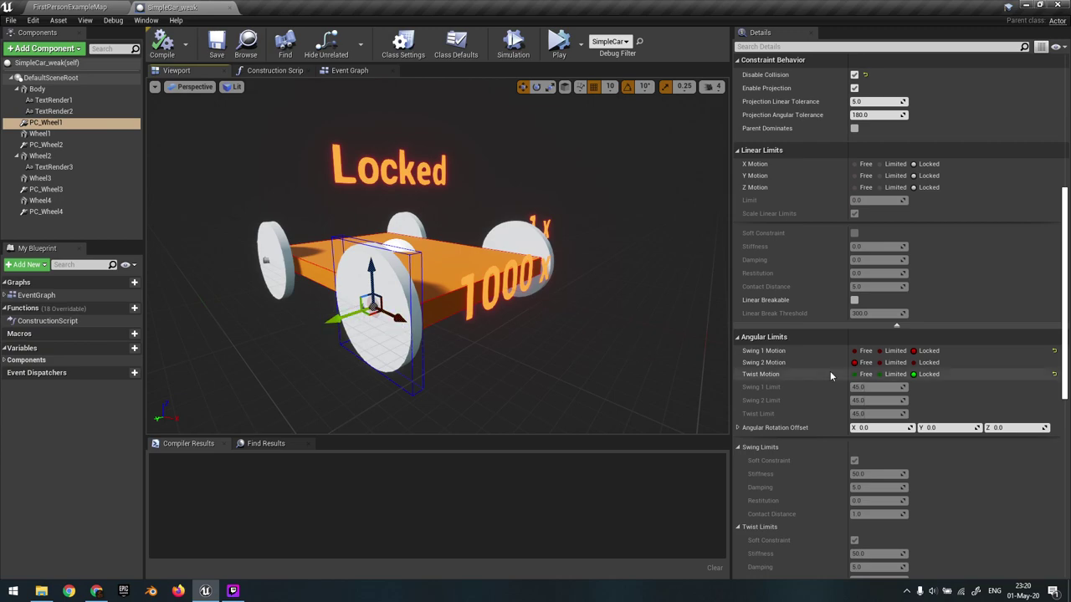
right_click_drag(667, 181, 660, 163)
key("s")
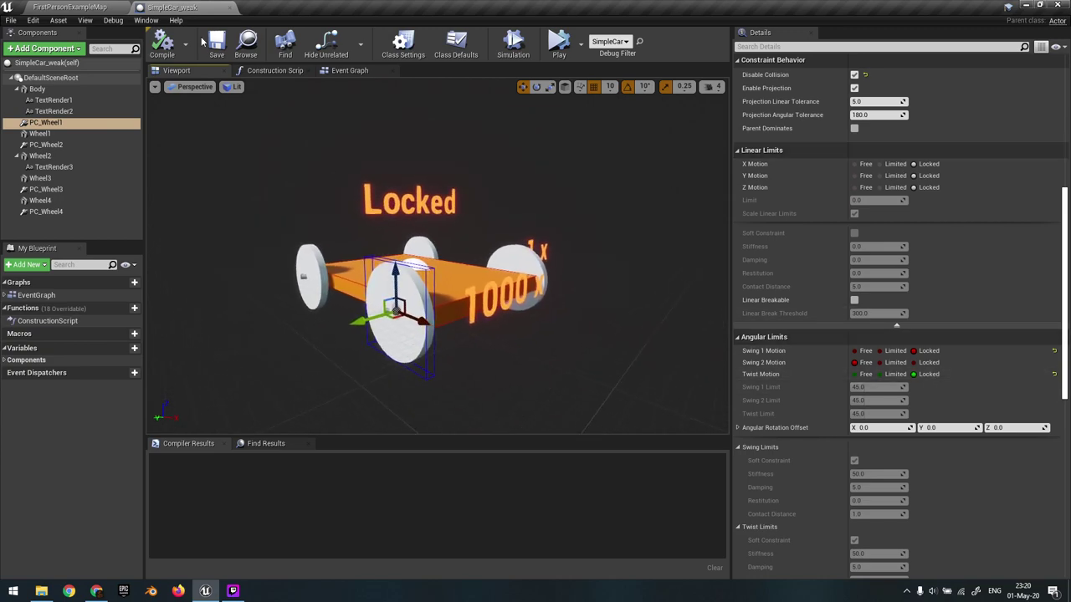
- Return to the FirstPersonExampleMap level, simulate the 1000x car rolling down the ramp, and stop the run
left_click(95, 6)
right_click_drag(333, 161, 359, 205)
key("s")
key("alt+s")
key("w")
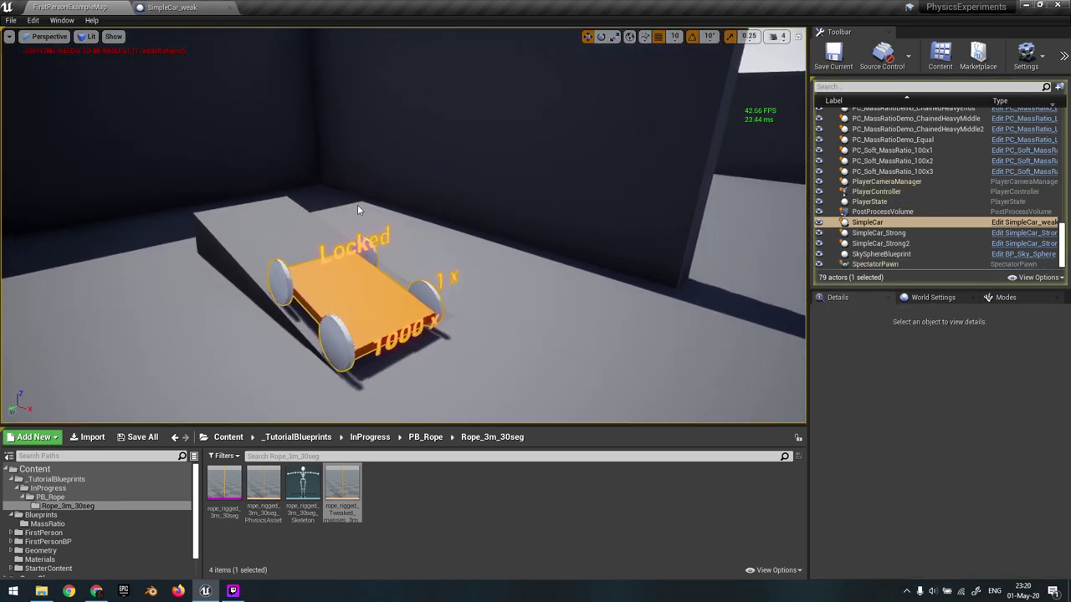
key("Escape")
- Select the locked 100x car SimpleCar_Strong above its ramp with the second 100x car in view
right_click_drag(376, 113, 349, 157)
key("w")
key("s")
key("w")
left_click(343, 158)
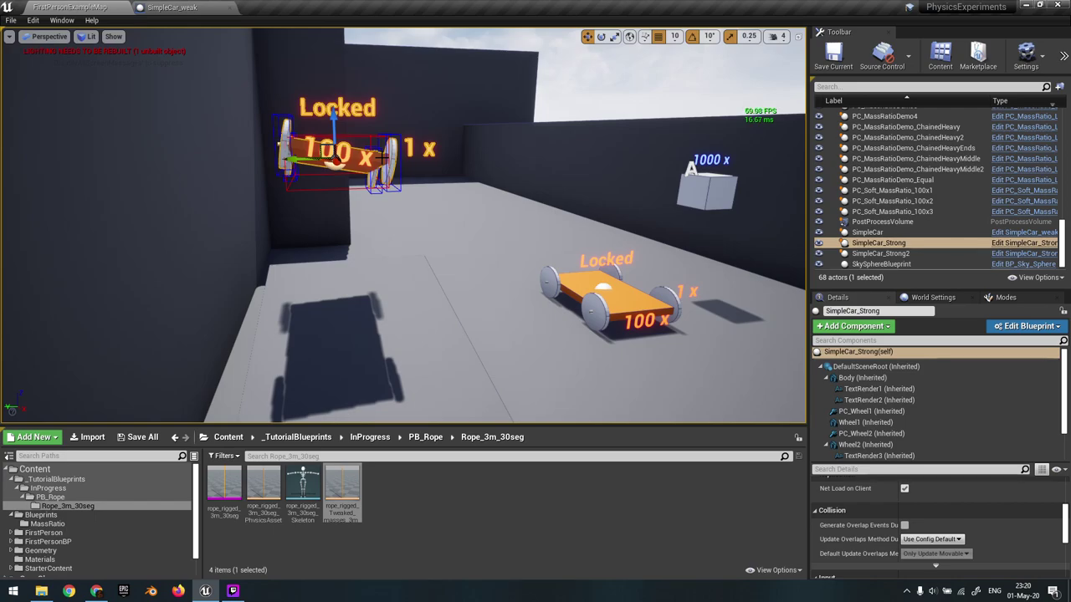
mouse_move(385, 159)
right_mouse_down()
mouse_move(393, 169)
mouse_move(386, 165)
right_mouse_up()
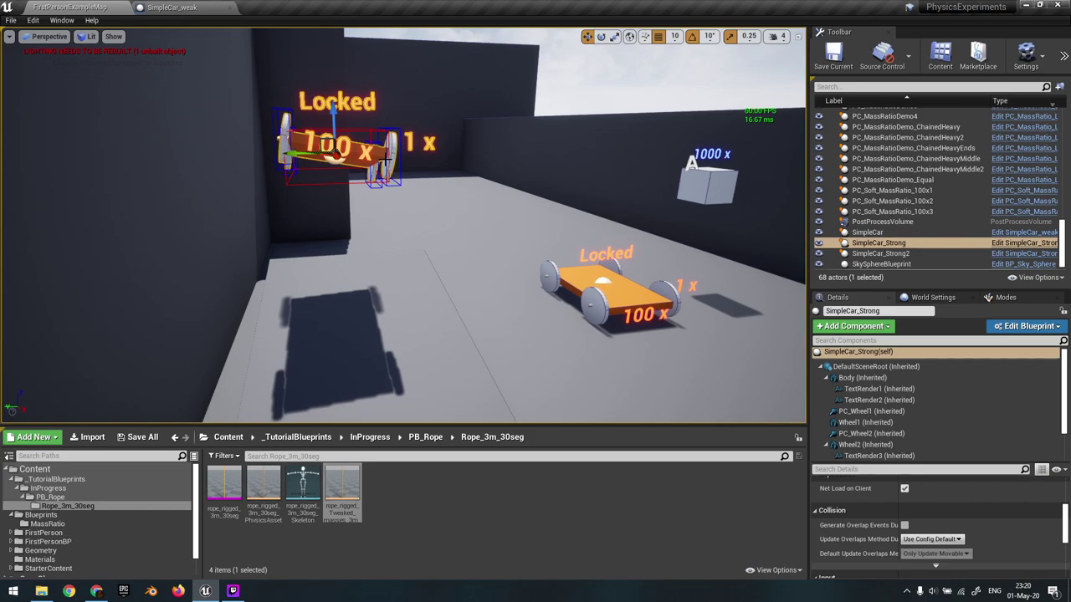
- Simulate the level twice to watch SimpleCar_Strong roll down its ramp, stopping each run
key("alt+s")
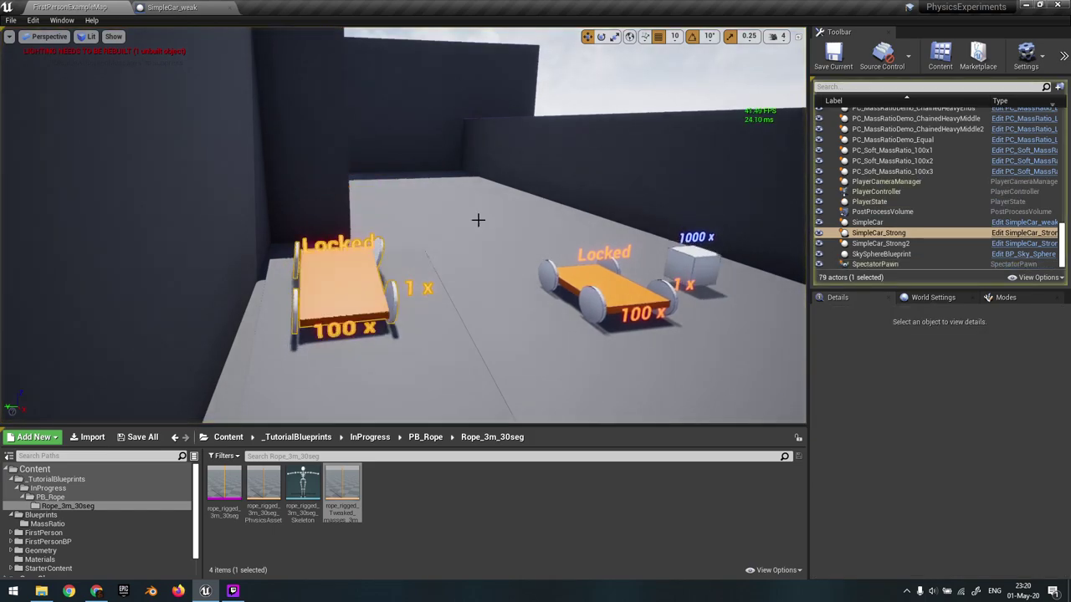
right_click_drag(477, 220, 476, 242)
key("Escape")
key("alt+s")
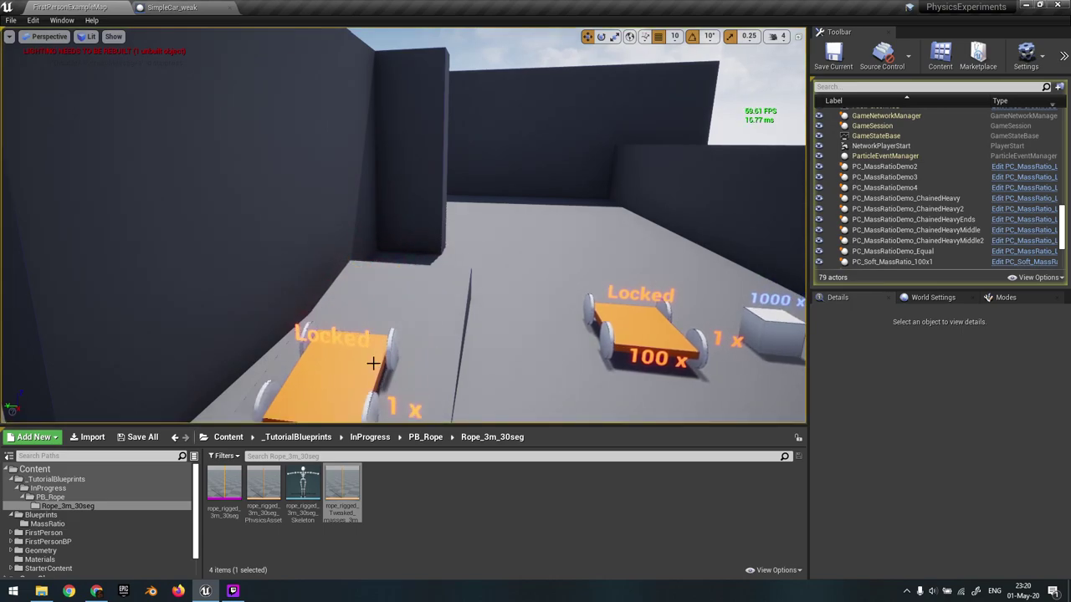
right_click_drag(716, 137, 725, 137)
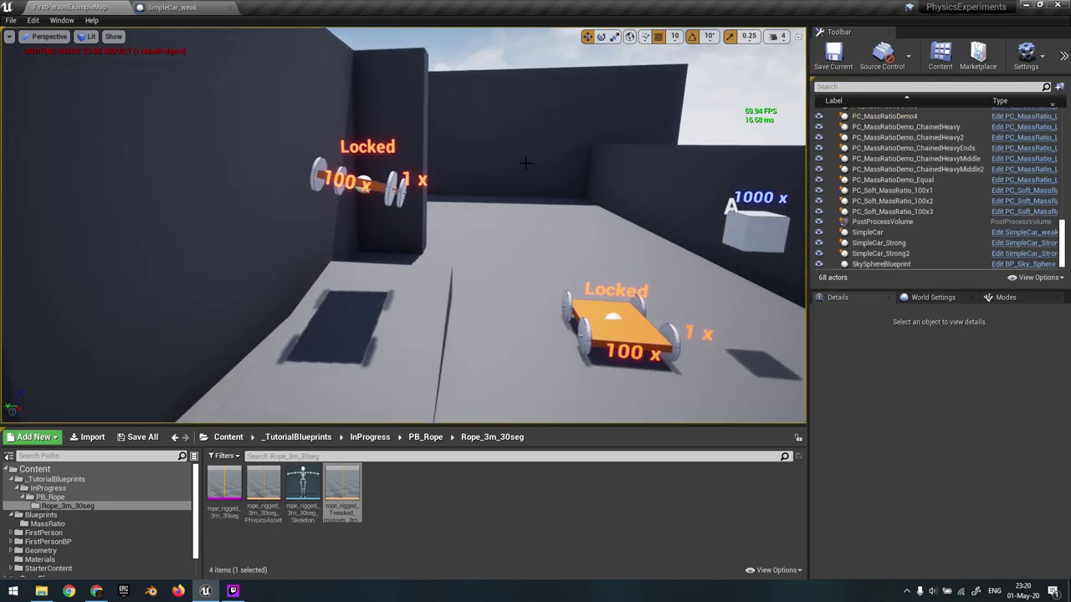
- Open the SimpleCar_Strong blueprint from the 100x car above the ramp and show its 3D view
right_click_drag(585, 209, 538, 198)
key("w")
left_click(456, 238)
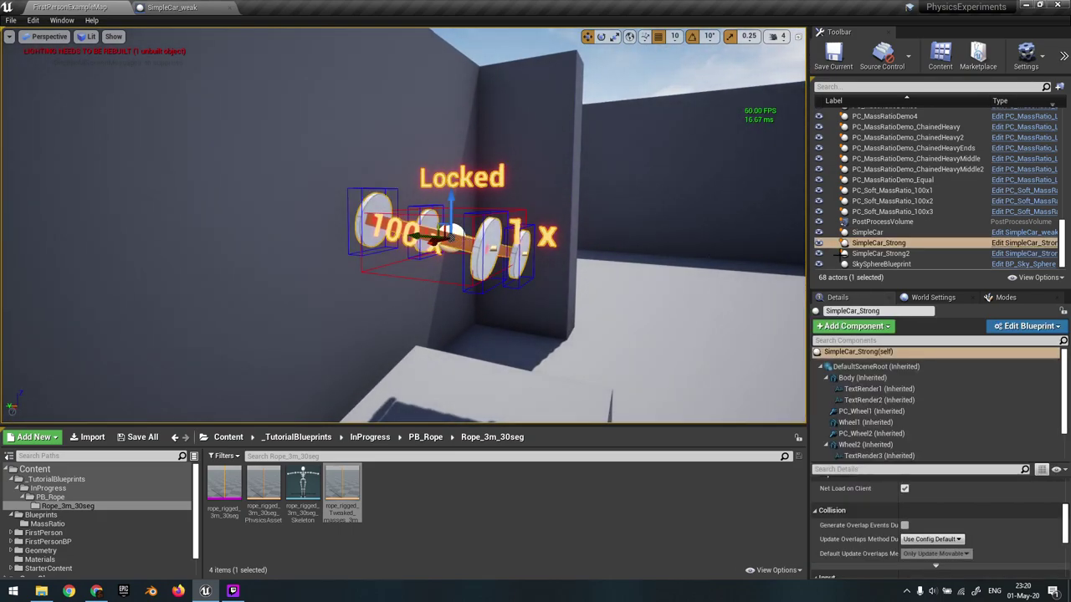
left_click(1010, 245)
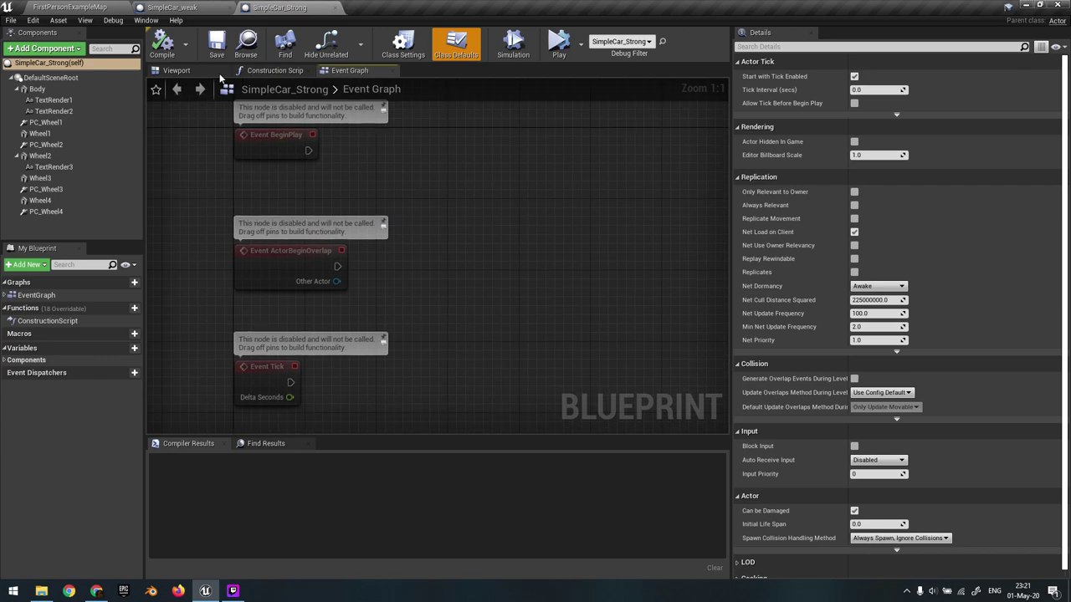
left_click(266, 70)
left_click(207, 76)
right_click_drag(360, 225, 317, 243)
right_click_drag(358, 159, 360, 159)
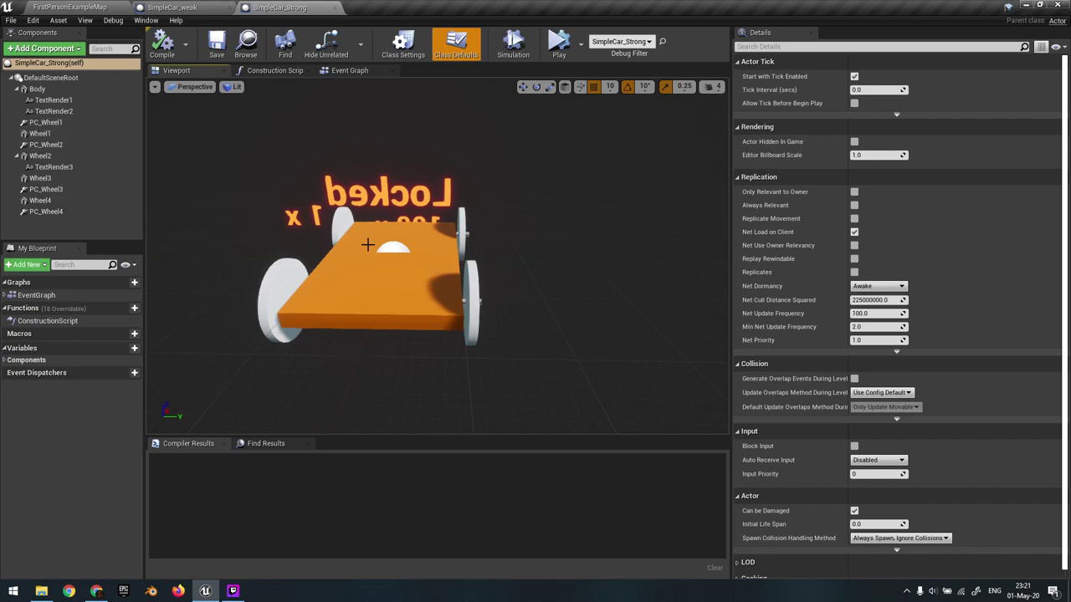
- Set the mass of Wheel1, Wheel2, Wheel3 and Wheel4 to 10 kg and compile the SimpleCar_Strong blueprint
left_click(342, 224)
right_click_drag(346, 184, 189, 184)
left_click(39, 133, "ctrl")
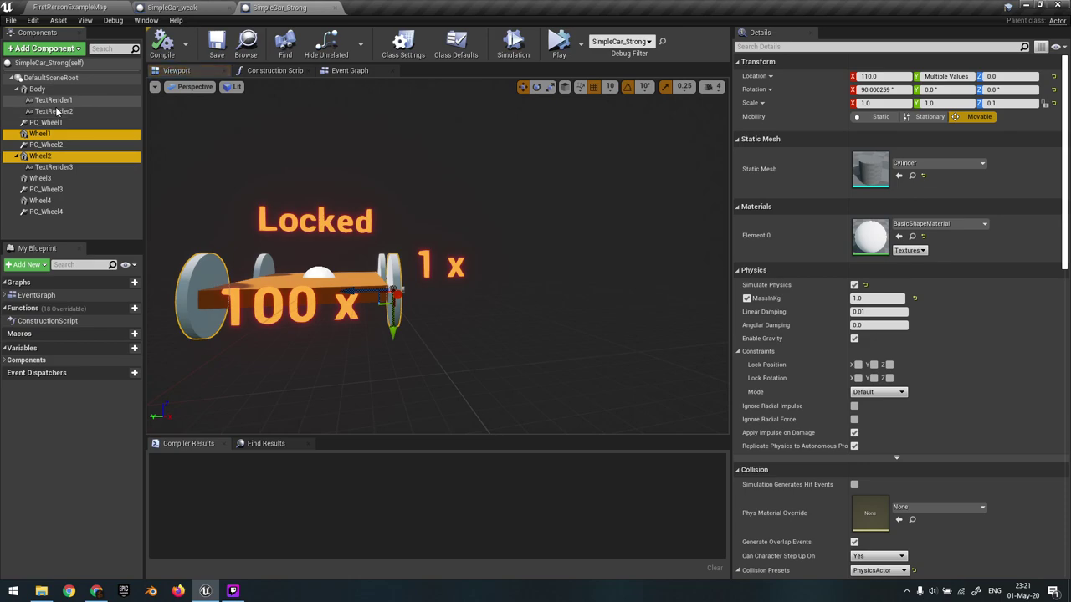
left_click(56, 203, "ctrl")
left_click_drag(885, 299, 810, 295)
type("10")
key("Return")
right_click_drag(516, 251, 499, 249)
left_click(160, 52)
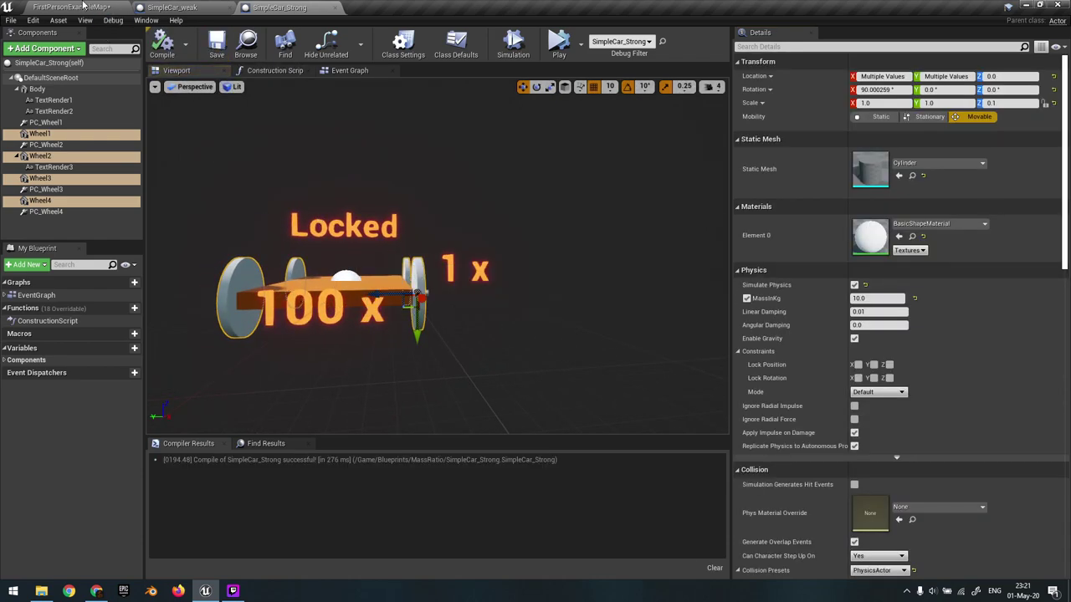
- Return to the level, simulate SimpleCar_Strong with its heavier wheels rolling down the ramp, and stop the run
left_click(83, 4)
key("s")
right_click_drag(450, 191, 460, 223)
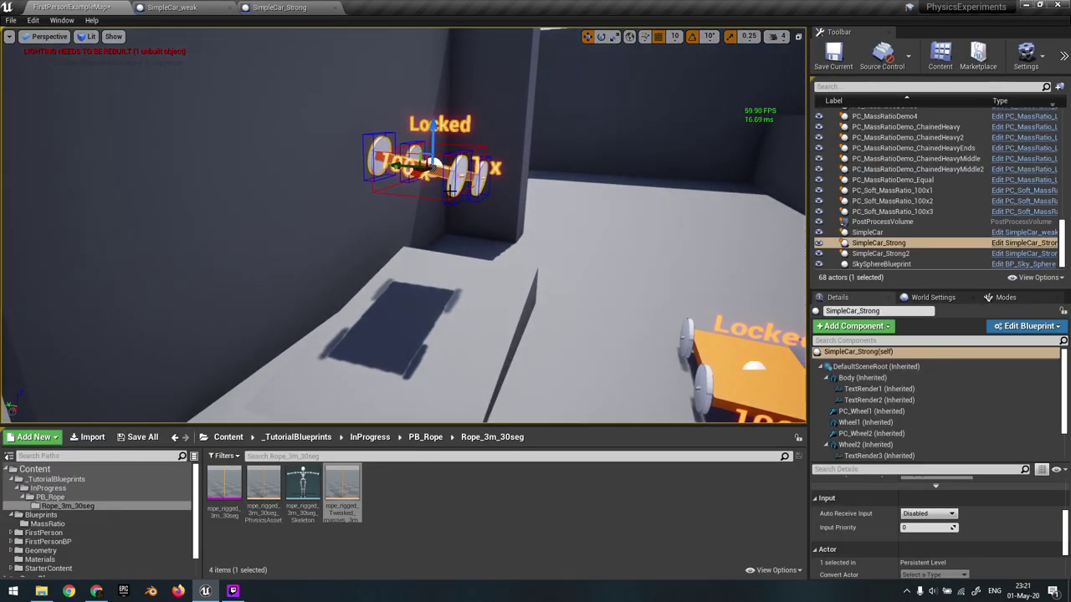
key("alt+s")
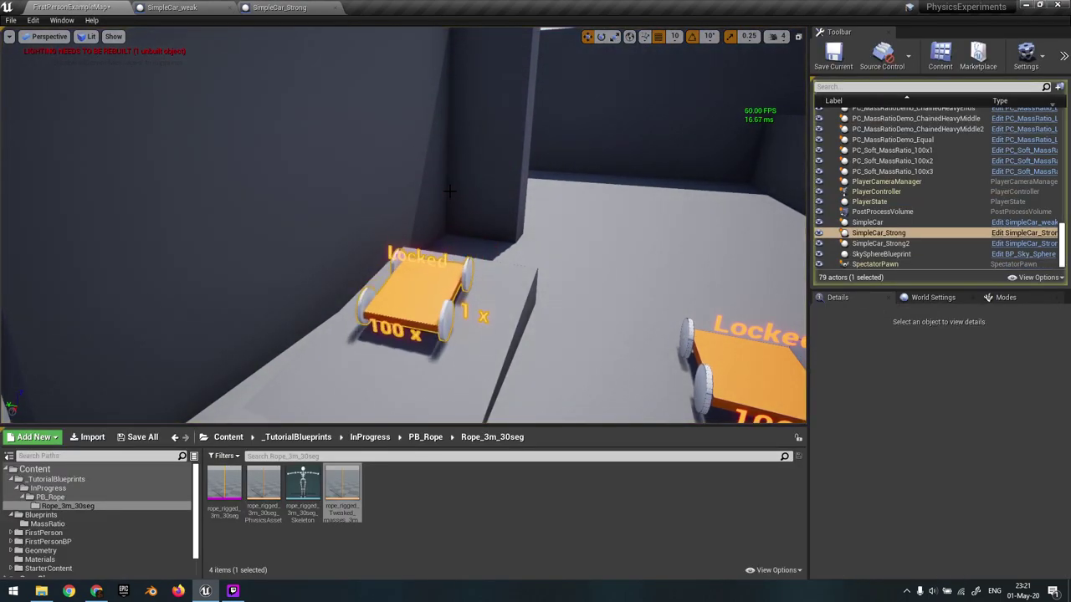
right_click_drag(449, 190, 446, 256)
key("s")
key("w")
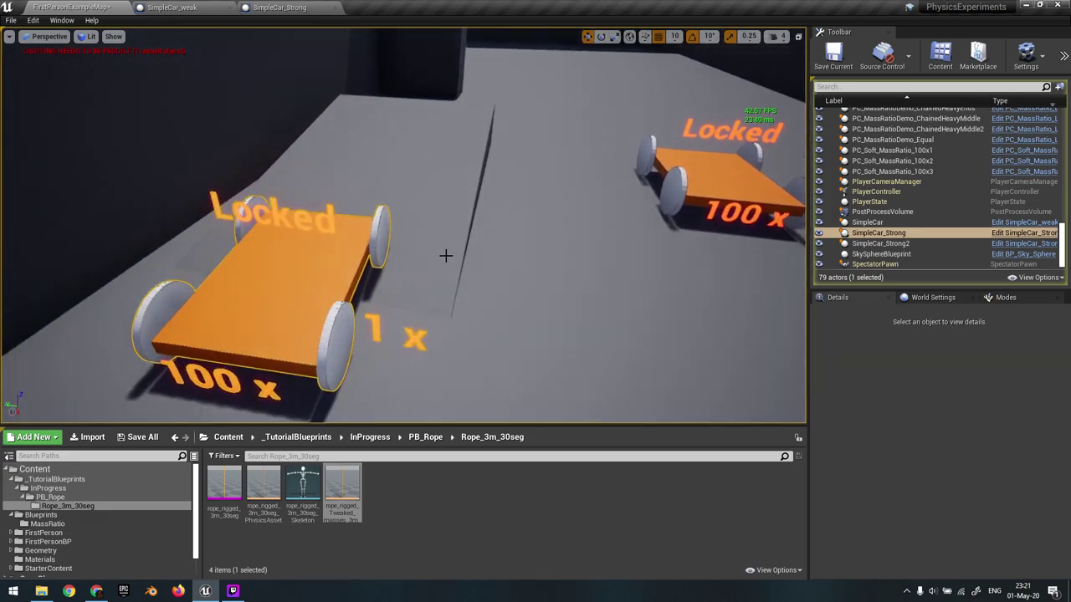
key("Escape")
- Simulate the 100x car's descent once more from a wider view and stop the run
mouse_move(473, 126)
right_mouse_down()
mouse_move(473, 135)
mouse_move(474, 116)
right_mouse_up()
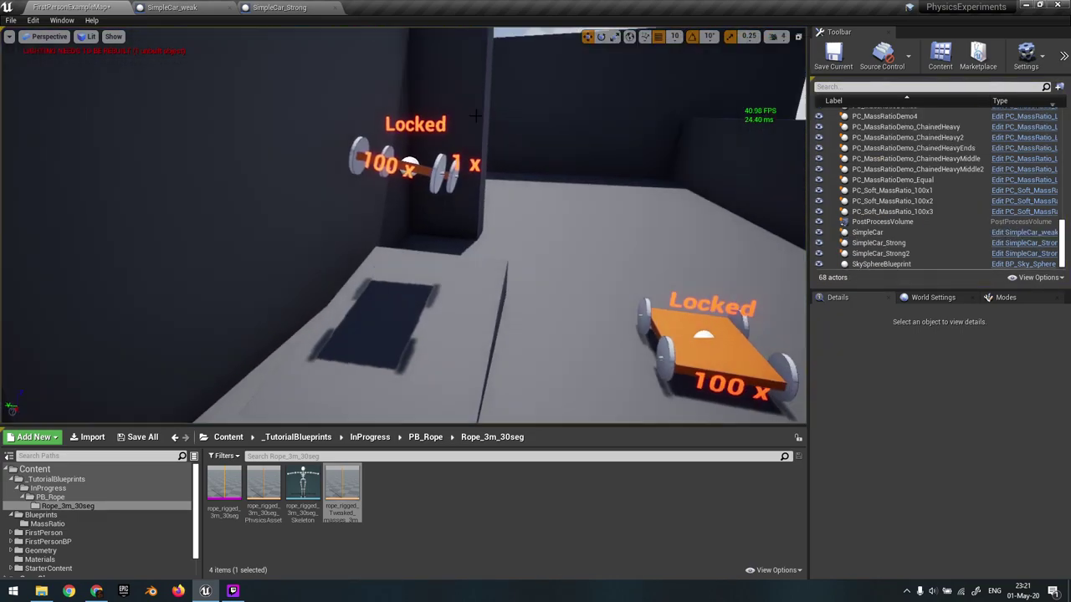
key("alt+s")
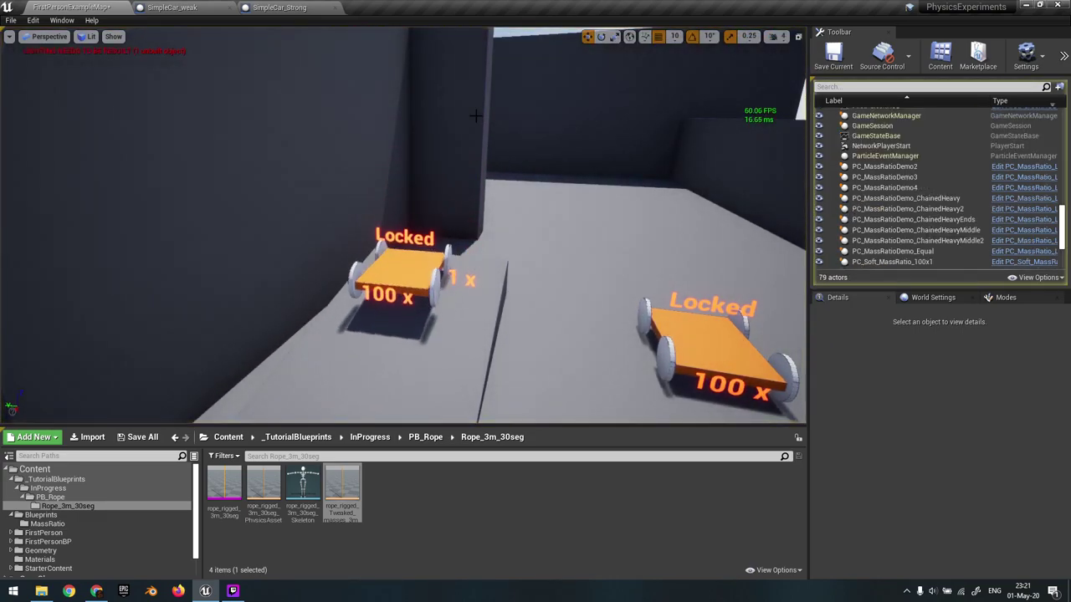
key("Escape")
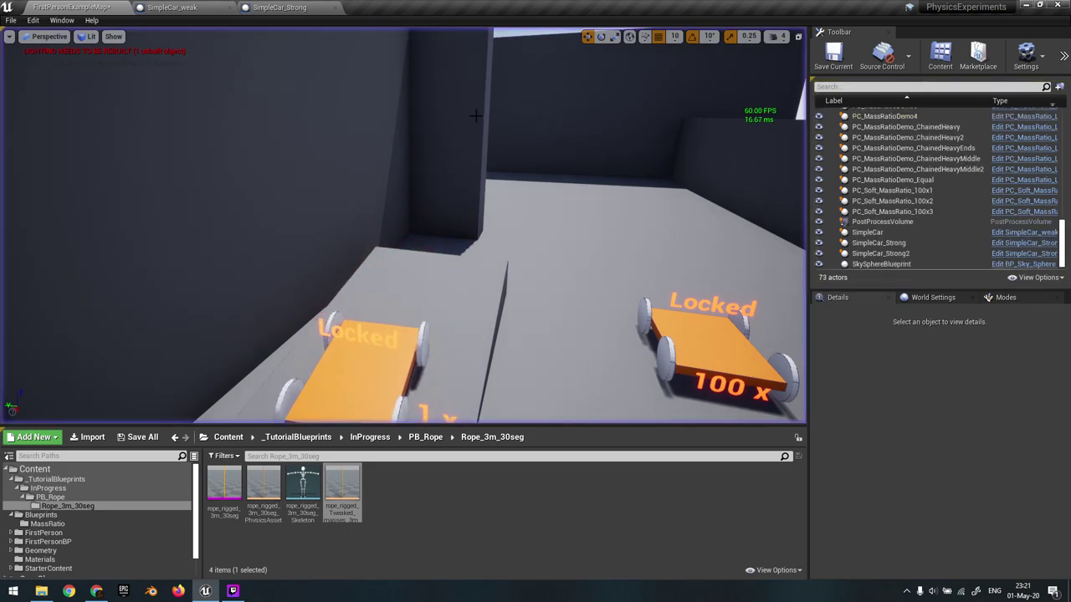
- Select the 1000x cube hanging near the cars and look over the car area
right_click_drag(476, 116, 575, 121)
left_click(434, 209)
right_click_drag(434, 209, 510, 289)
mouse_move(408, 317)
right_mouse_down()
mouse_move(401, 276)
mouse_move(381, 293)
mouse_move(408, 317)
right_mouse_up()
right_click_drag(440, 283, 311, 276)
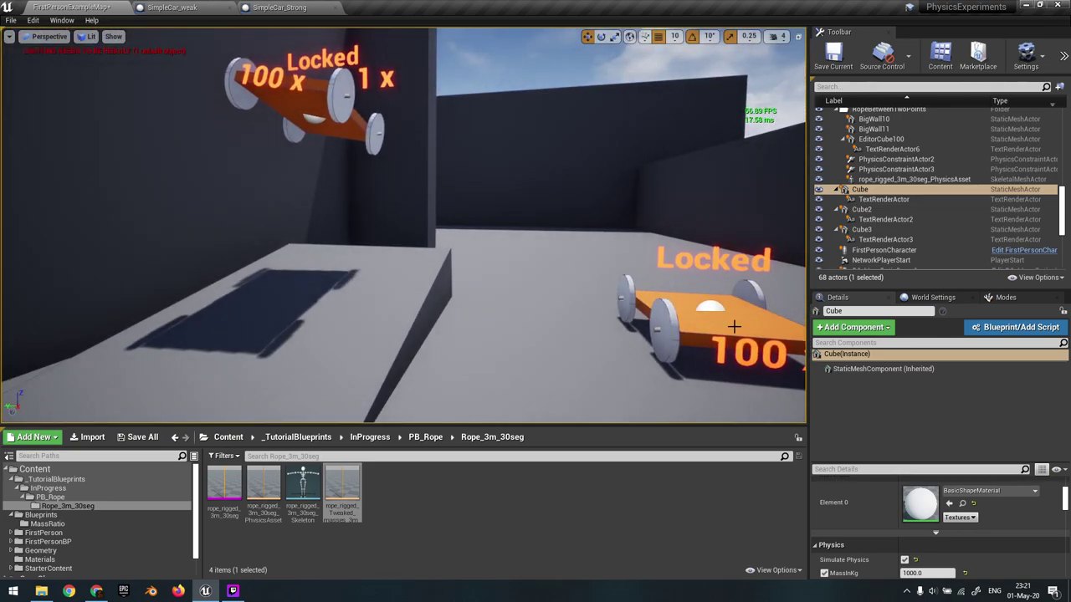
- Select the SimpleCar_Strong2 car on the floor and enlarge the details area to show all its components
right_click_drag(468, 161, 548, 189)
left_click(537, 314)
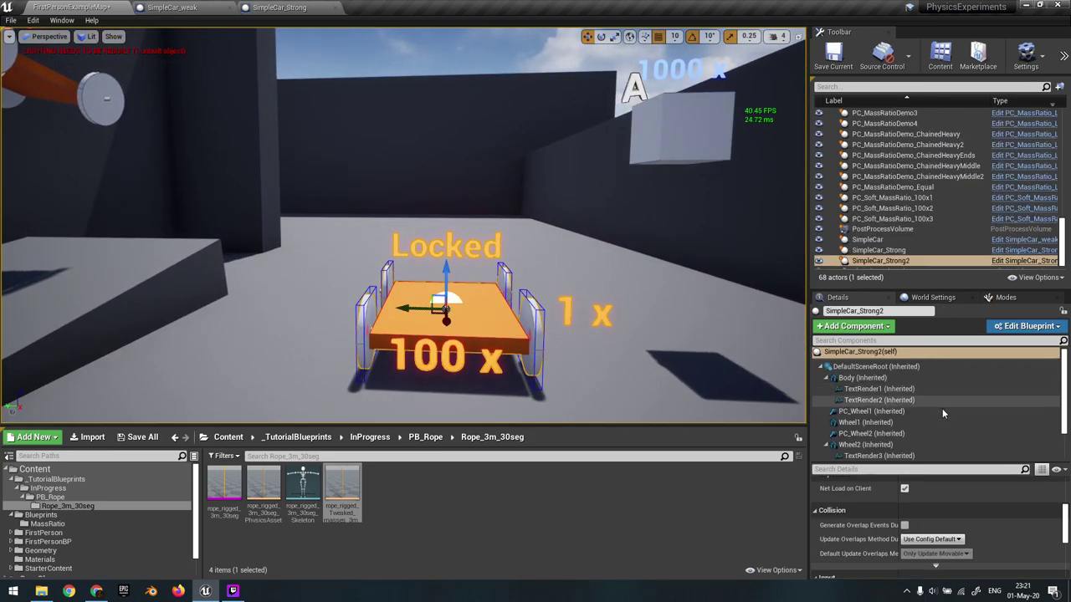
left_click_drag(916, 288, 931, 138)
right_click_drag(542, 301, 624, 371)
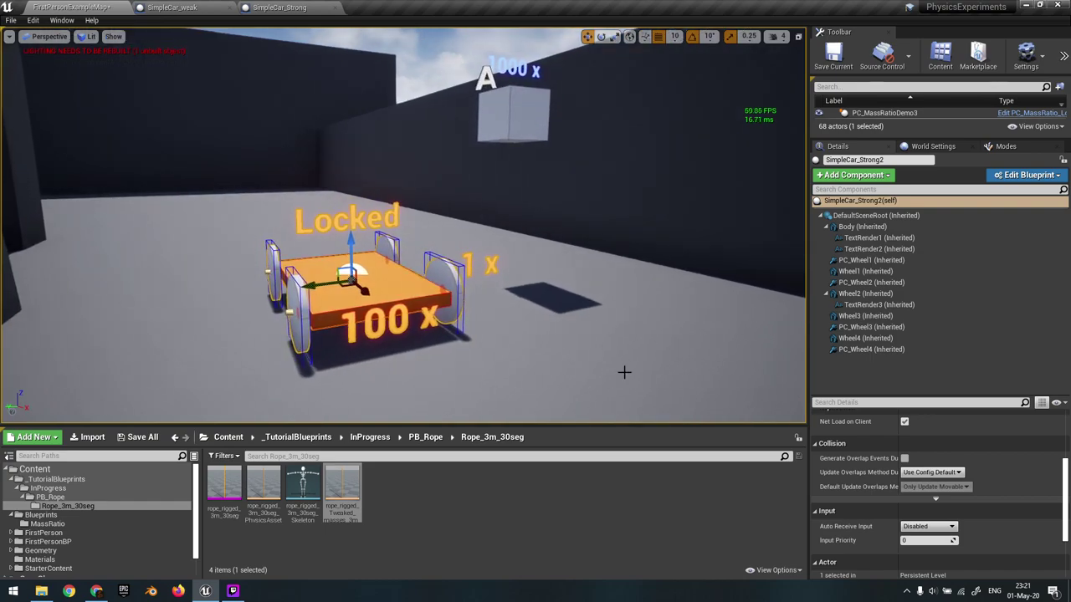
- Inspect the PC_Wheel1 and PC_Wheel2 constraints and the physics settings of Wheel1, Wheel2 and Wheel3 on SimpleCar_Strong2
left_click(888, 262)
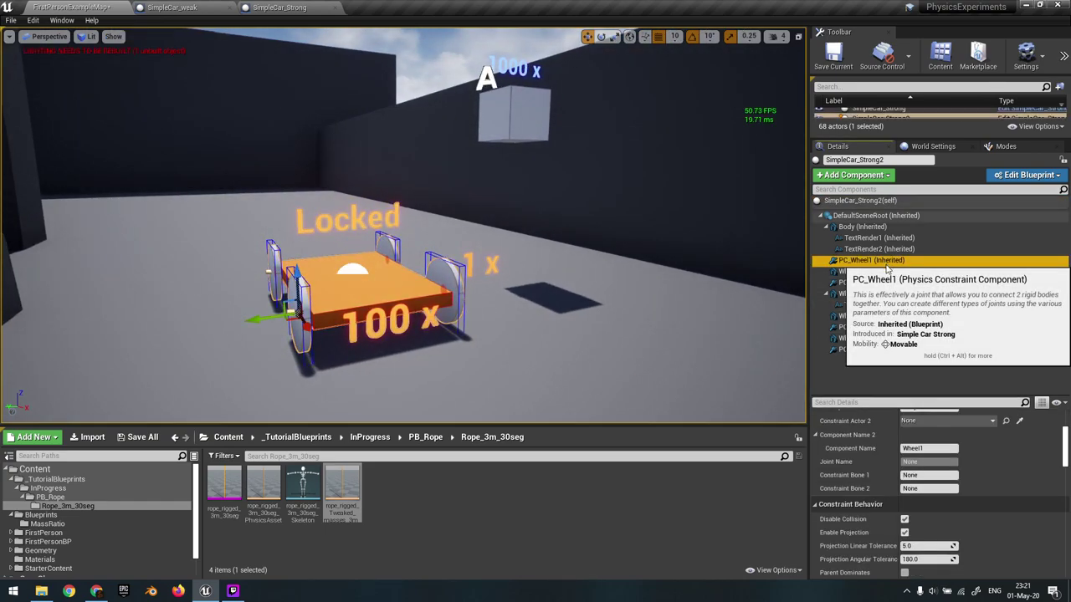
left_click(890, 282, "ctrl")
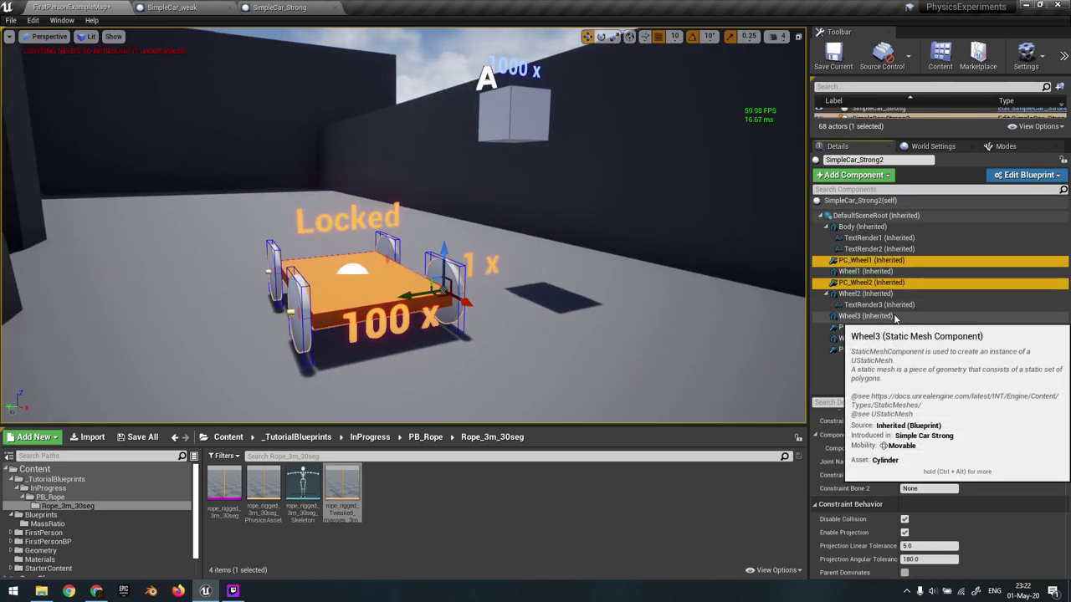
left_click(894, 271)
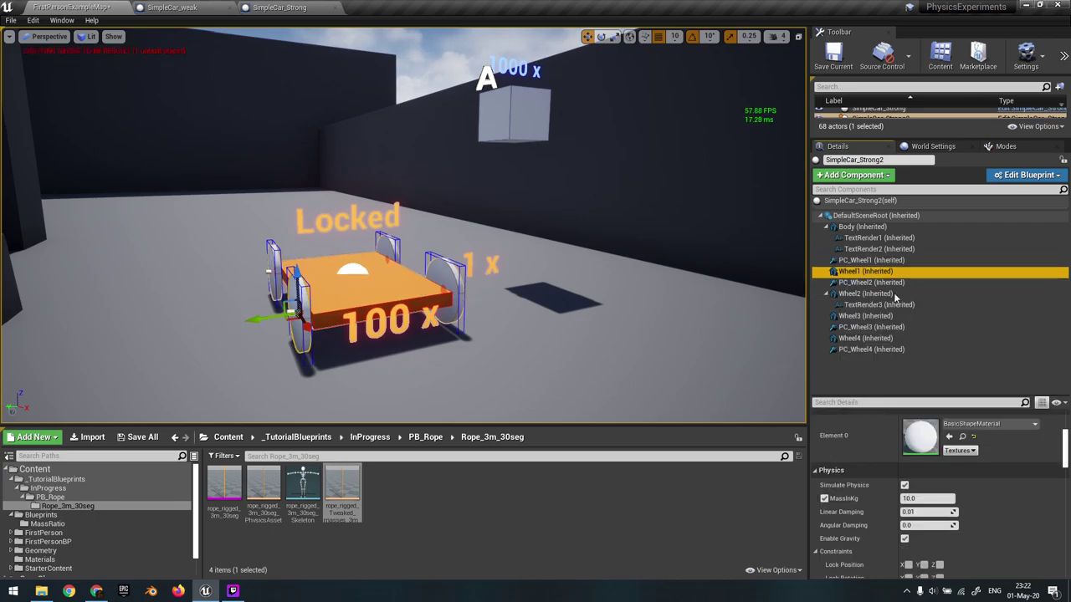
left_click(893, 295, "ctrl")
left_click(899, 316, "ctrl")
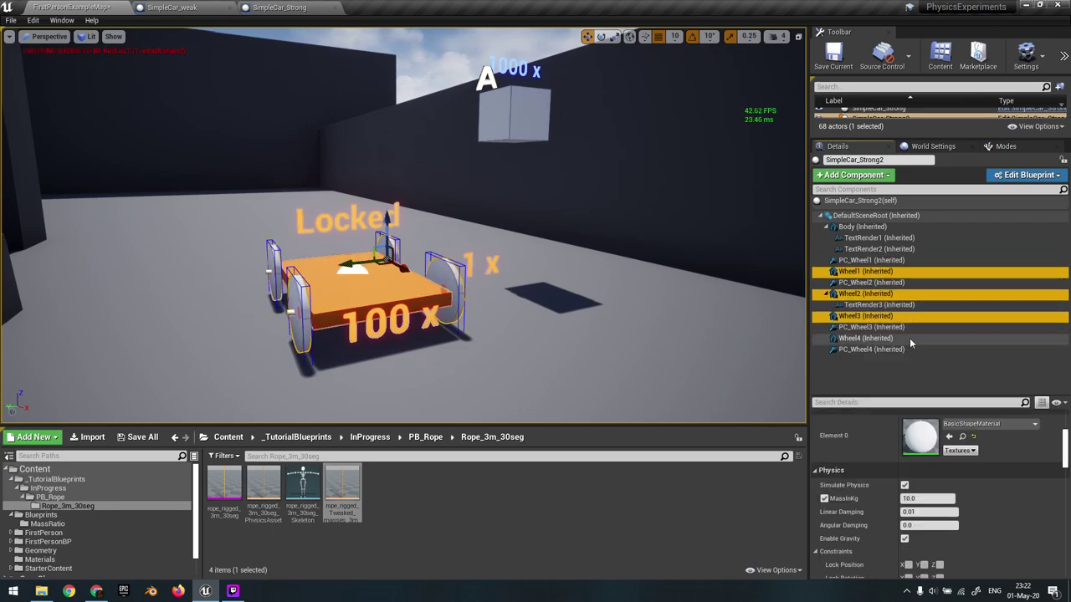
left_click_drag(942, 395, 942, 330)
scroll(944, 272, "down", 2)
- Move the 1000x cube sideways so it hangs directly above the locked 100x car
right_click_drag(411, 246, 342, 216)
right_click_drag(569, 218, 647, 224)
left_click(529, 127)
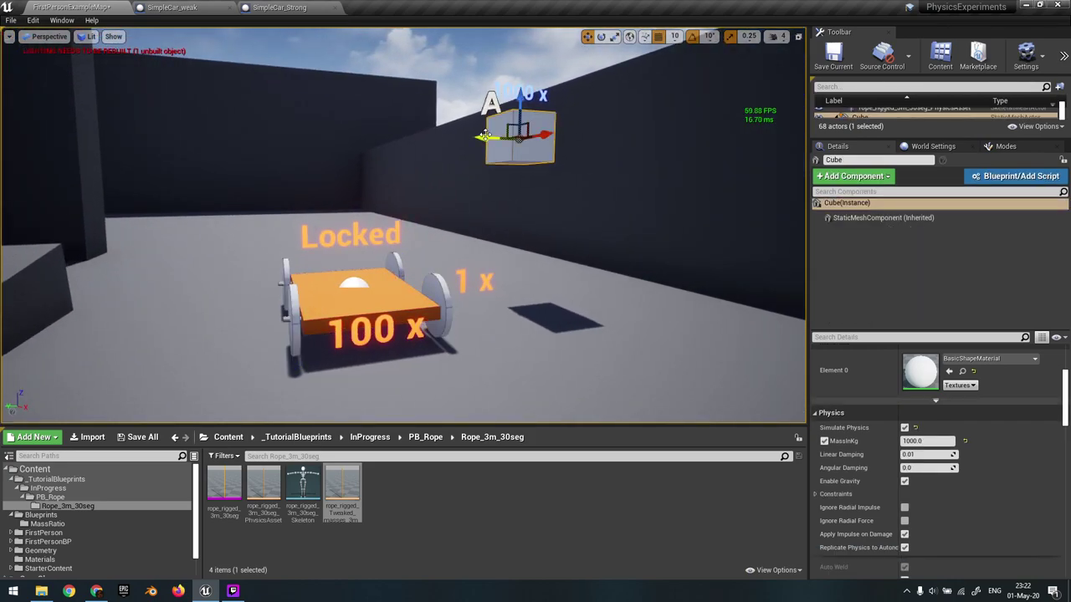
left_click_drag(484, 135, 308, 150)
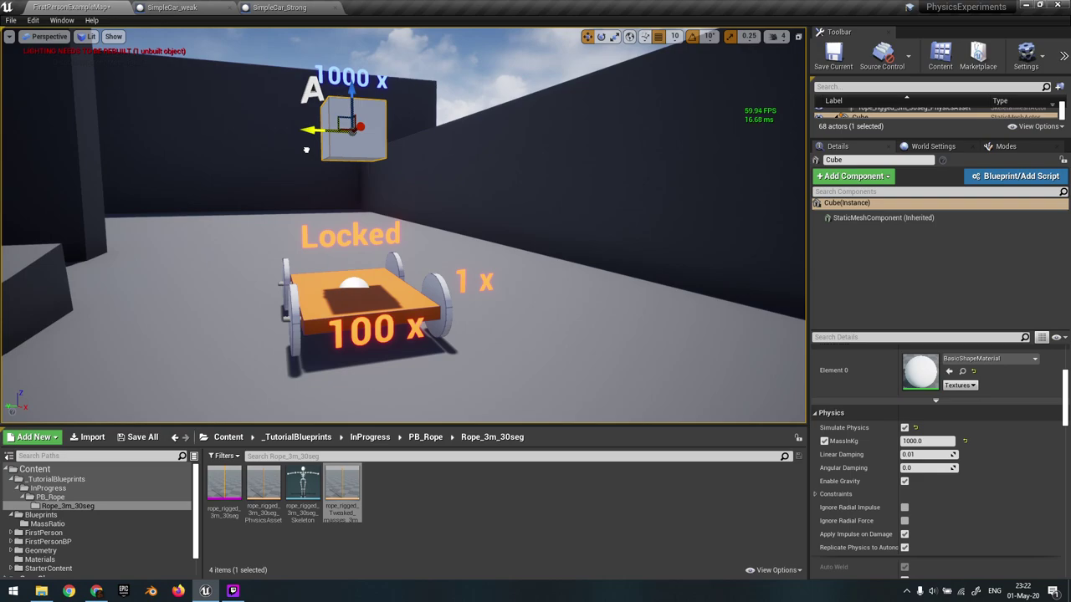
right_click_drag(305, 149, 405, 138)
left_click_drag(334, 127, 371, 133)
- Simulate the 1000x cube dropping onto the locked 100x car, select the cube during the run, and stop the simulation
right_click_drag(371, 133, 428, 154)
key("alt+s")
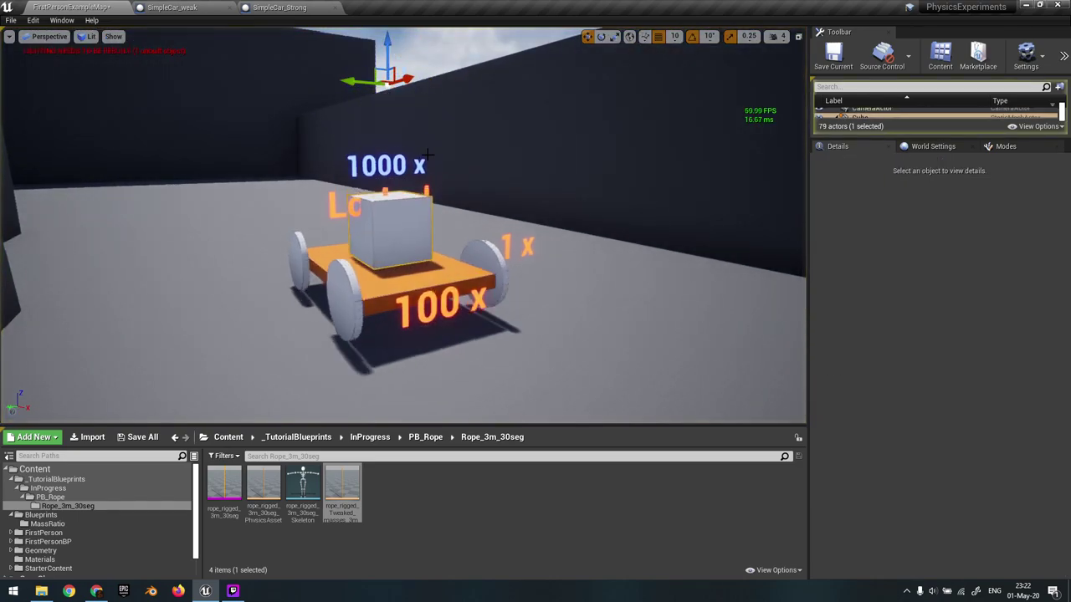
right_click_drag(457, 183, 360, 240)
left_click(361, 240)
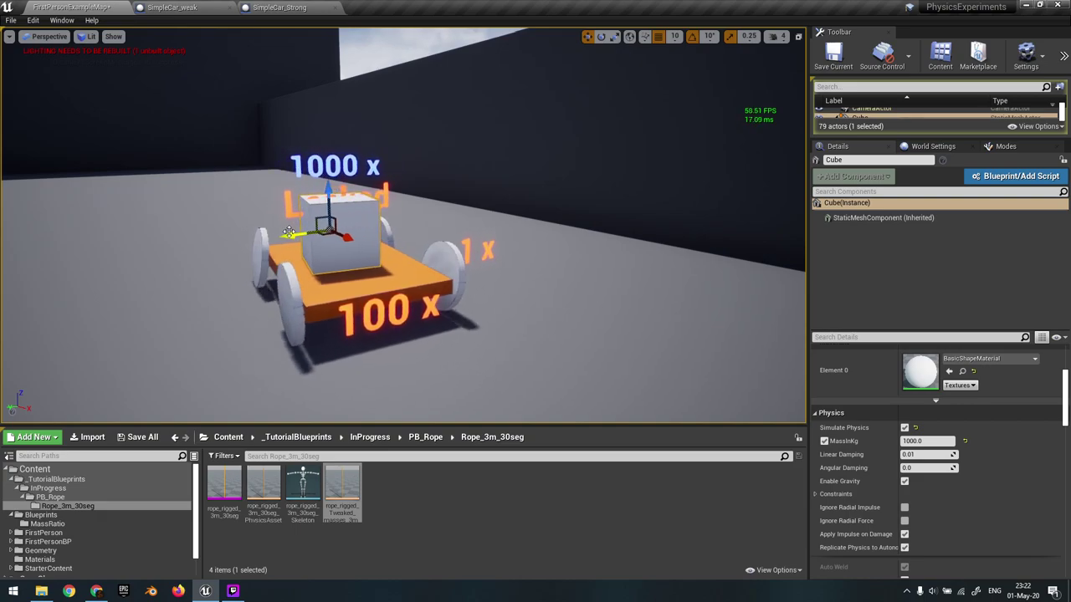
right_click_drag(446, 231, 454, 209)
key("Escape")
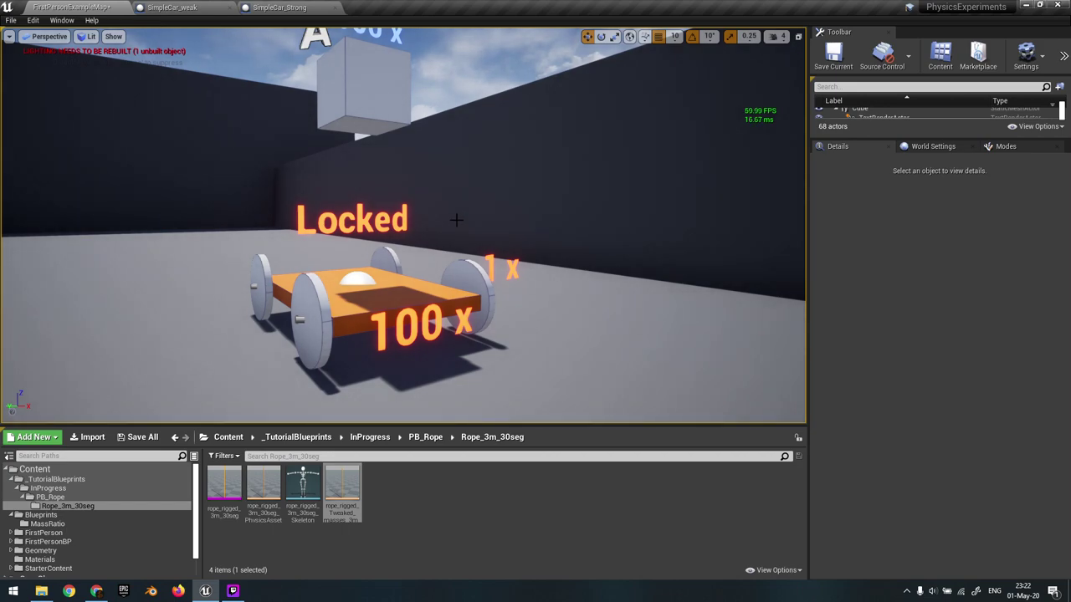
- Look closely at the locked car by selecting SimpleCar_Strong2, and select the 1000x cube above it
right_click_drag(455, 219, 456, 209)
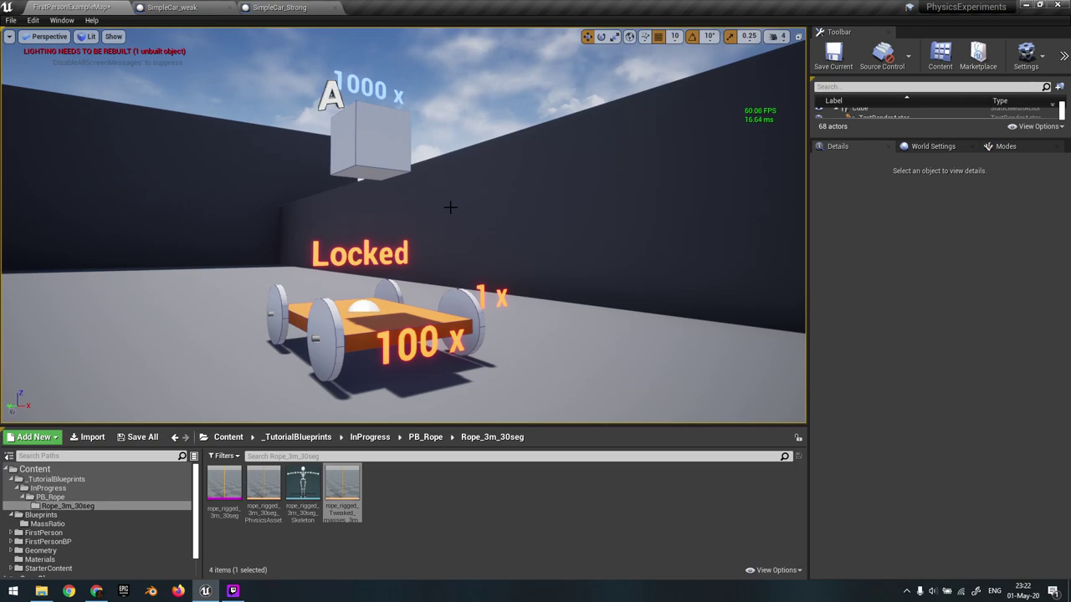
right_click_drag(440, 278, 400, 318)
left_click(423, 293)
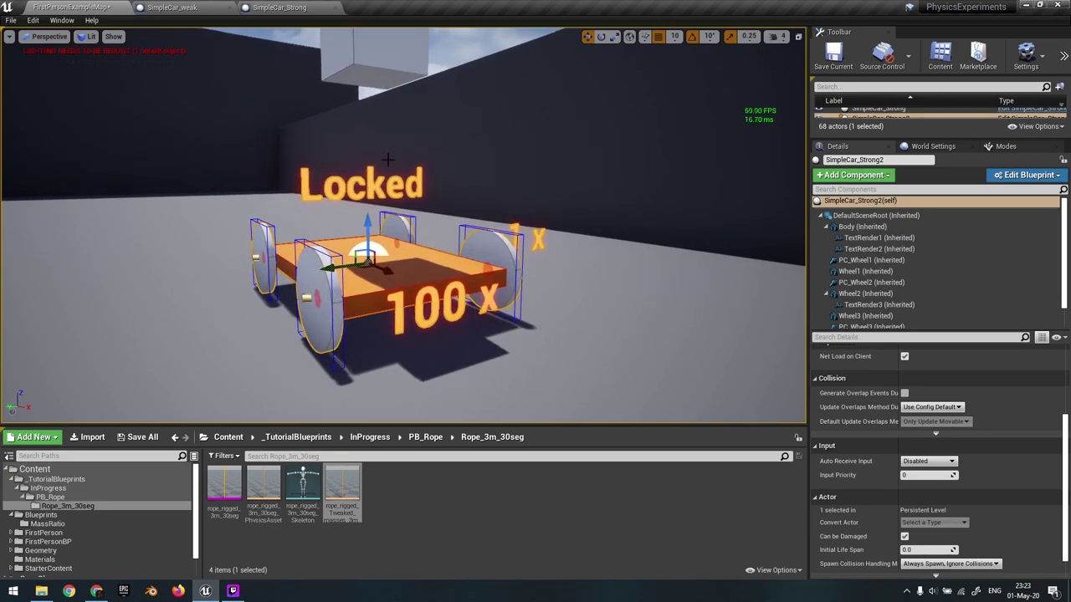
right_click_drag(397, 166, 397, 150)
key("s")
key("w")
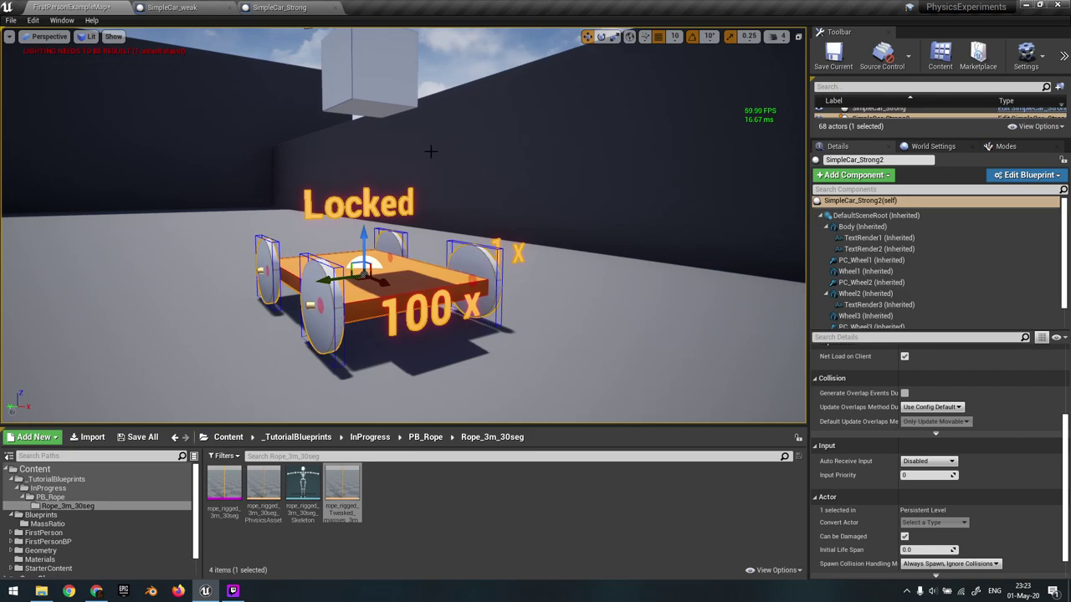
right_click_drag(433, 160, 434, 150)
left_click(368, 103)
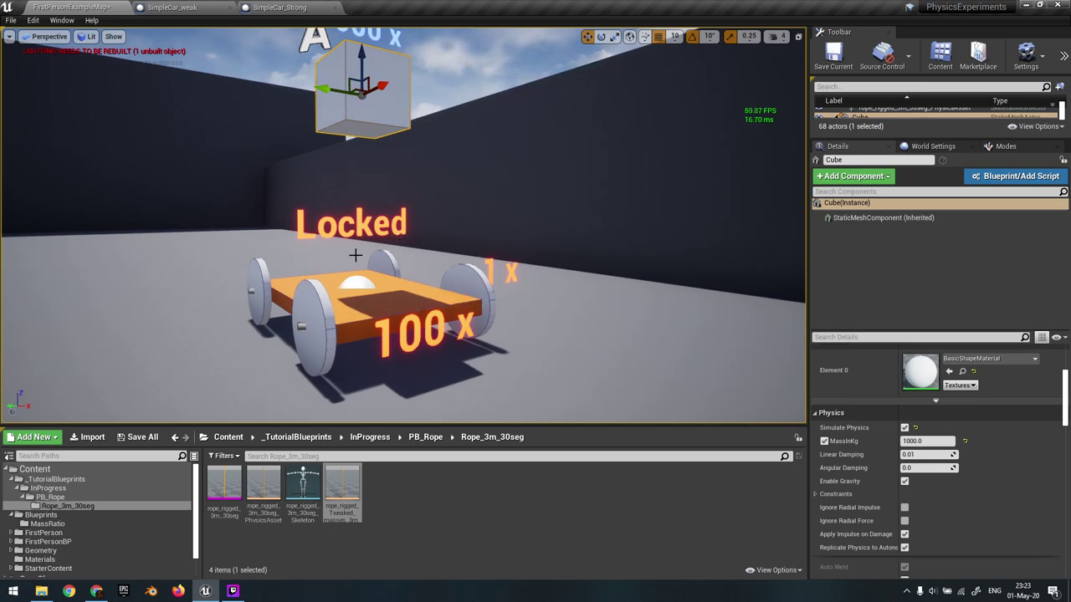
right_click_drag(362, 103, 360, 82)
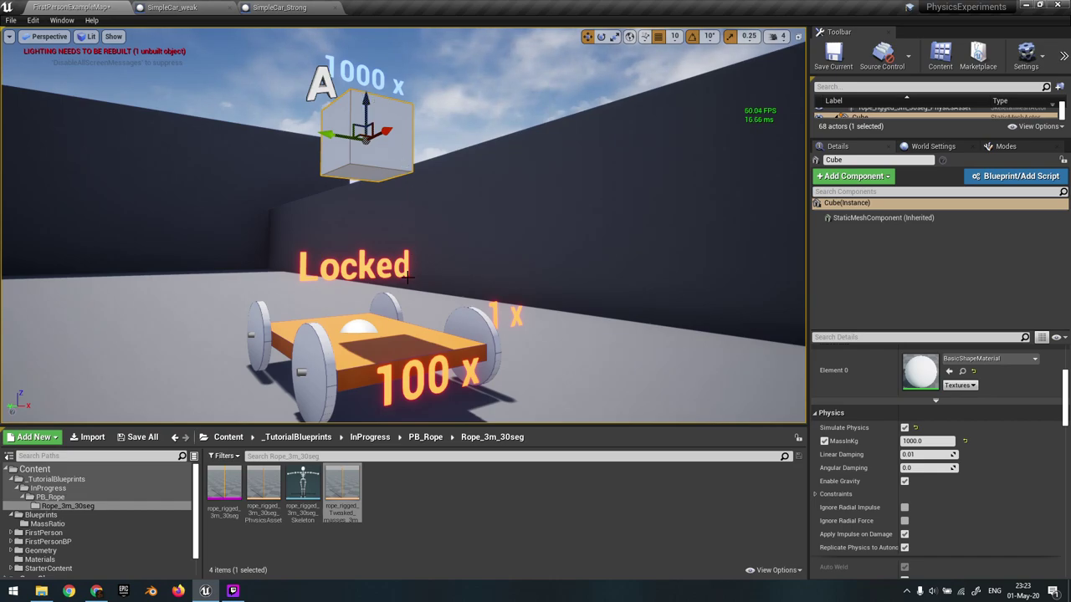
- Examine the selected 1000x cube and the locked 100x car beneath it from several angles and distances
right_click_drag(414, 272, 369, 273)
key("s")
key("w")
key("d")
key("d")
key("w")
key("a")
key("d")
key("s")
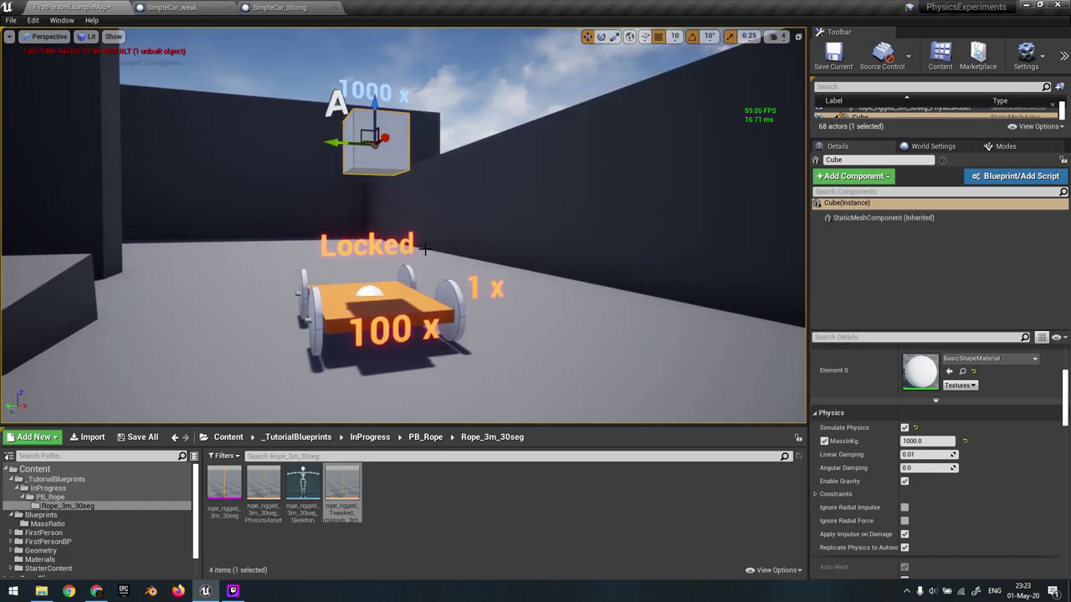
key("a")
right_click_drag(378, 131, 390, 124)
key("w")
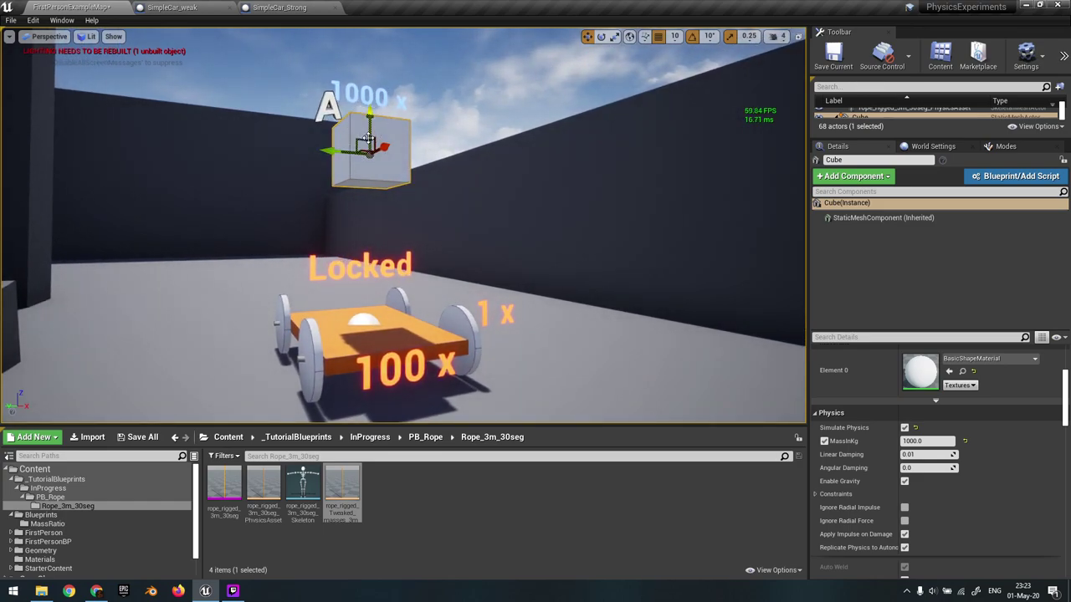
right_click_drag(405, 231, 405, 231)
key("a")
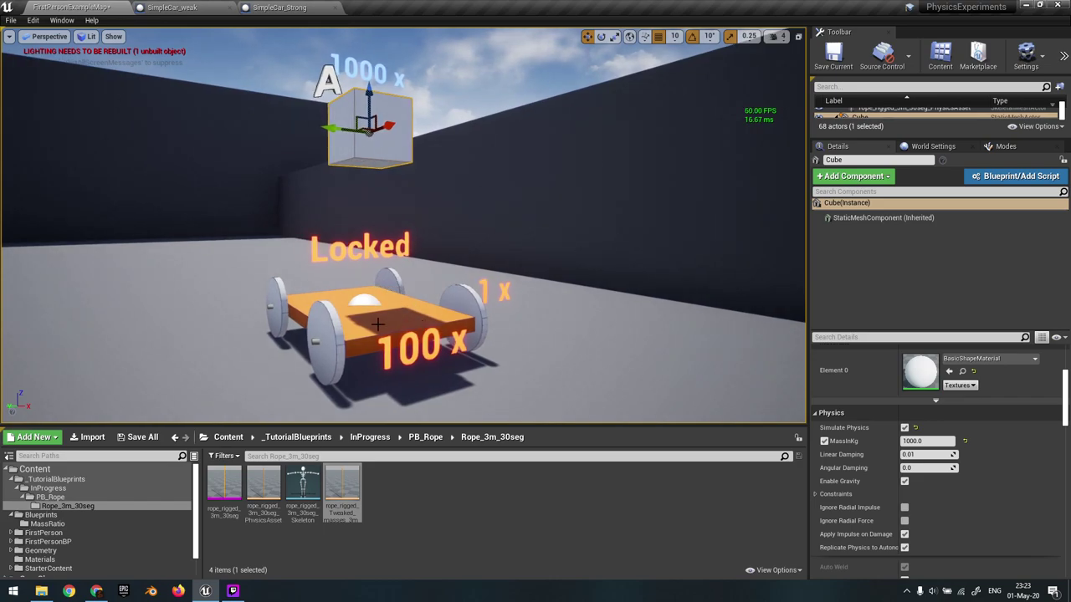
right_click_drag(621, 262, 603, 252)
key("s")
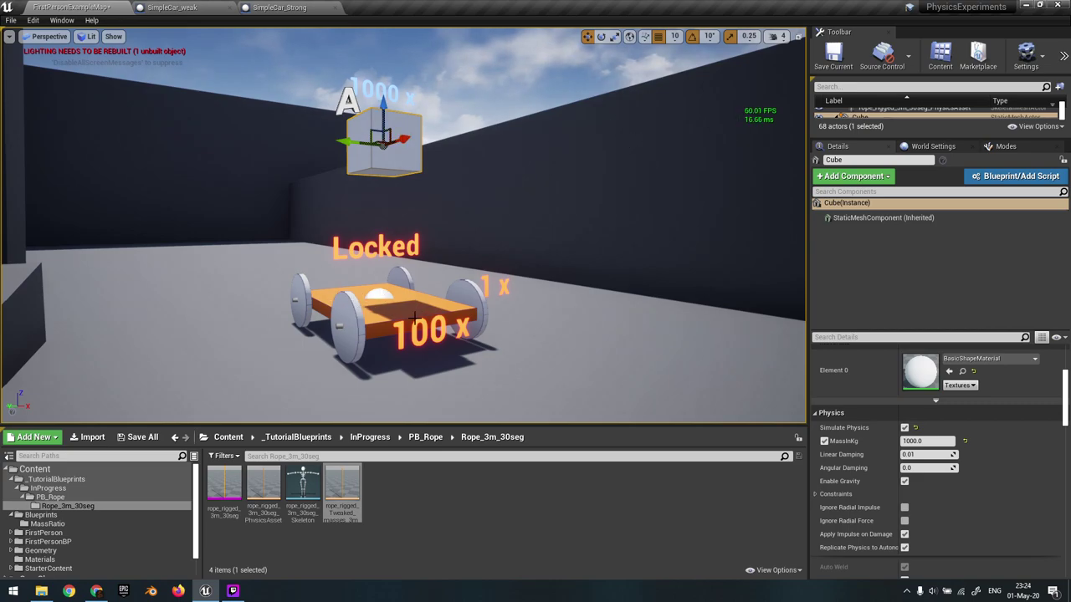
key("w")
right_click_drag(621, 325, 619, 322)
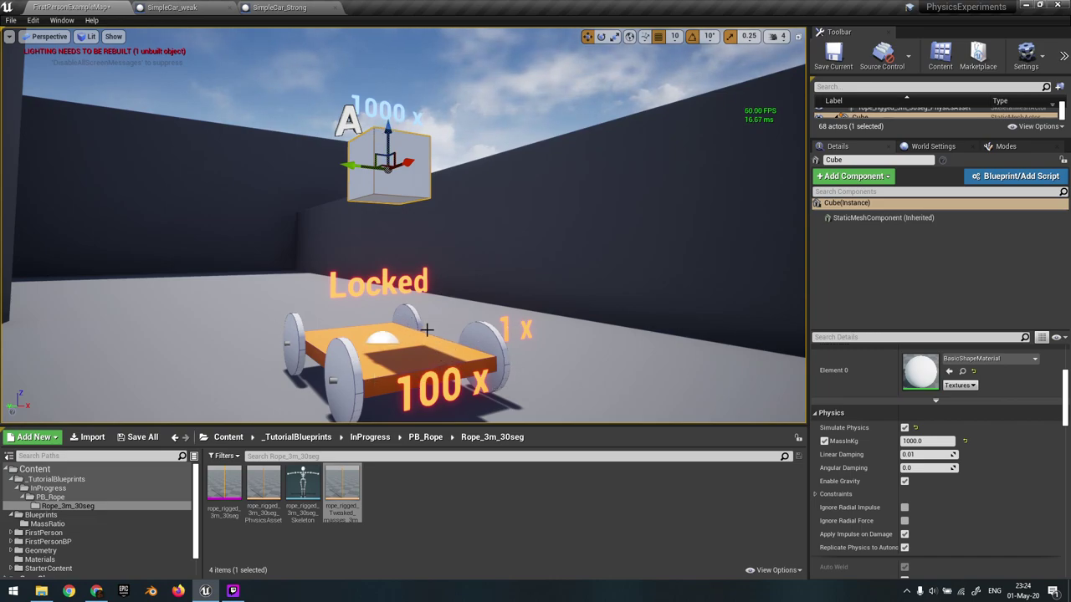
mouse_move(427, 330)
right_mouse_down()
mouse_move(424, 338)
mouse_move(439, 313)
right_mouse_up()
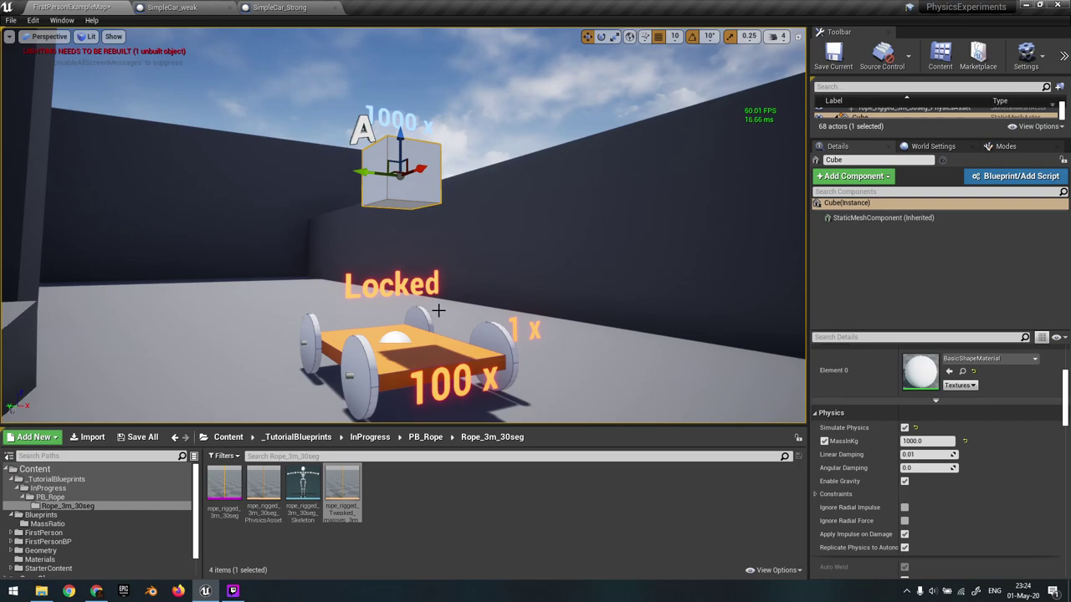
right_click_drag(455, 295, 460, 284)
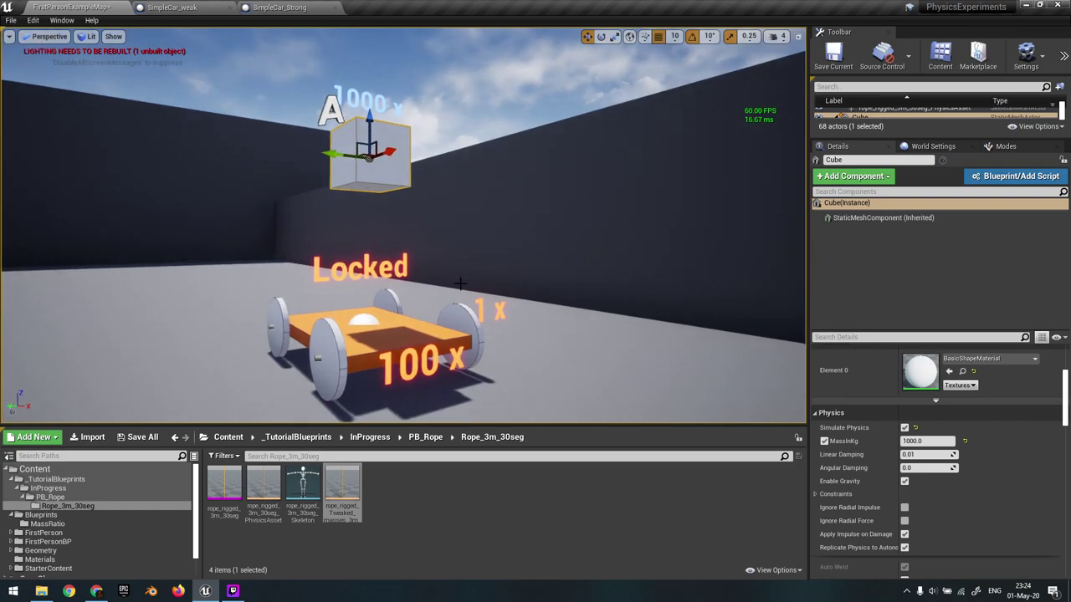
mouse_move(395, 228)
right_mouse_down()
mouse_move(409, 272)
mouse_move(374, 257)
mouse_move(396, 222)
mouse_move(376, 226)
mouse_move(398, 242)
right_mouse_up()
key("s")
- Clear the selection and look over the cube-and-car setup from a higher viewpoint
key("Escape")
key("d")
key("w")
key("w")
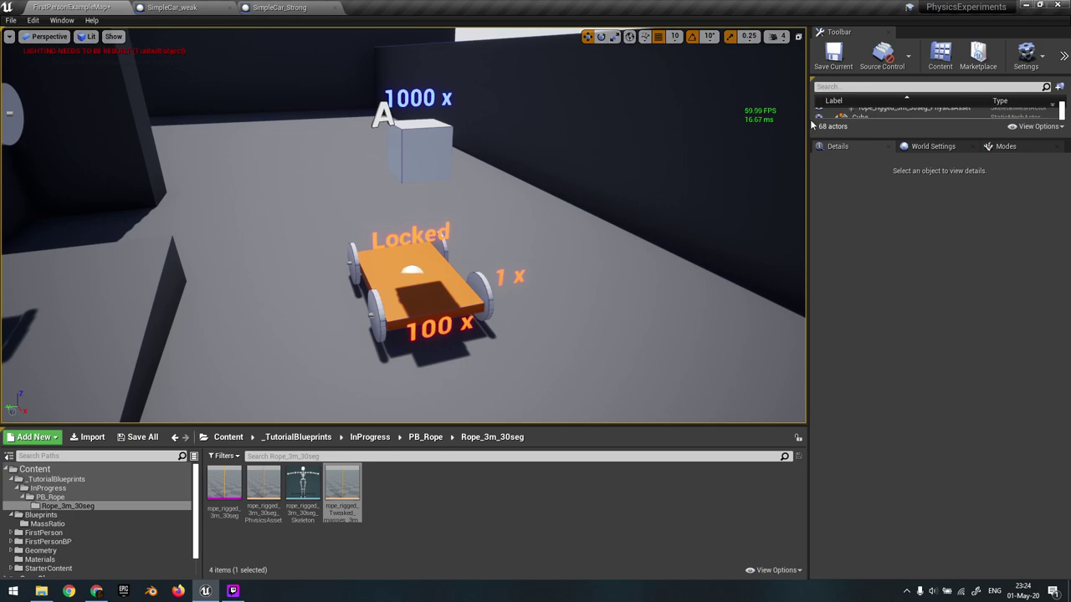
mouse_move(618, 232)
right_mouse_down()
mouse_move(628, 248)
mouse_move(617, 214)
right_mouse_up()
key("s")
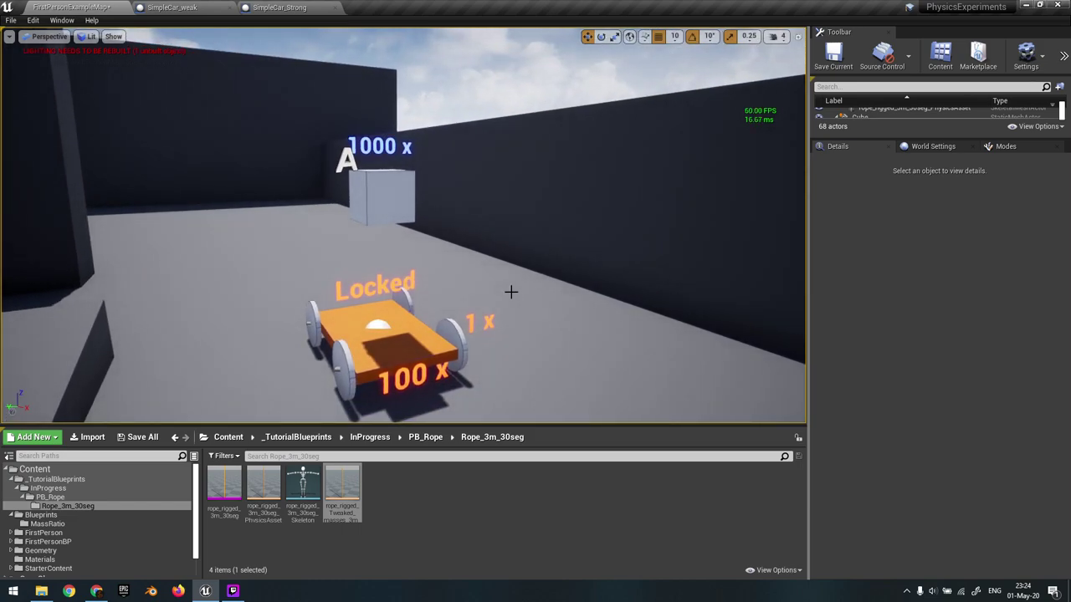
mouse_move(516, 293)
right_mouse_down()
mouse_move(516, 315)
mouse_move(516, 293)
right_mouse_up()
key("w")
key("a")
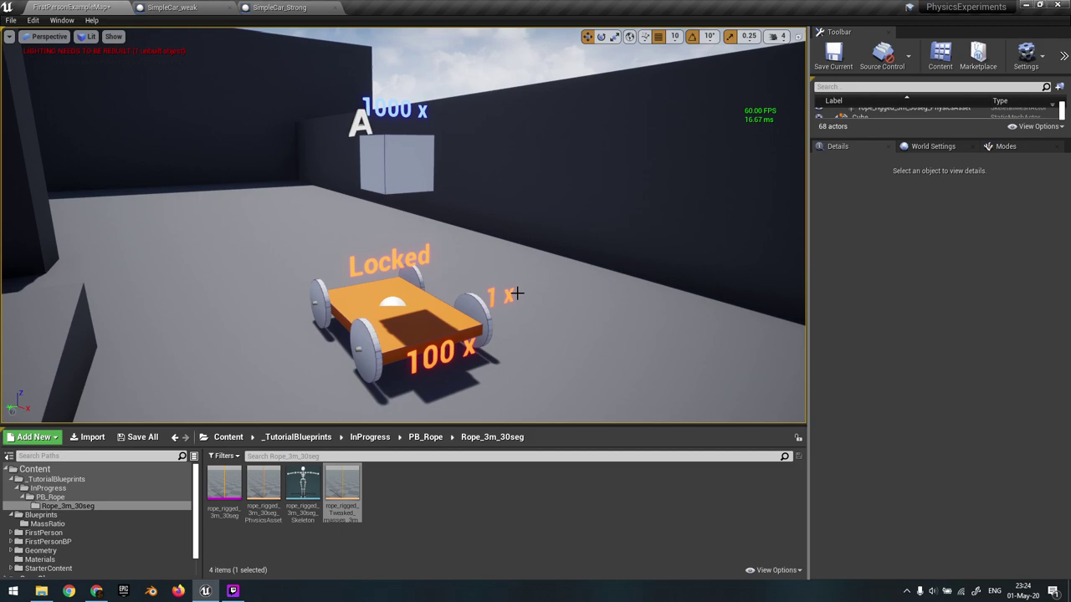
right_click_drag(516, 293, 514, 296)
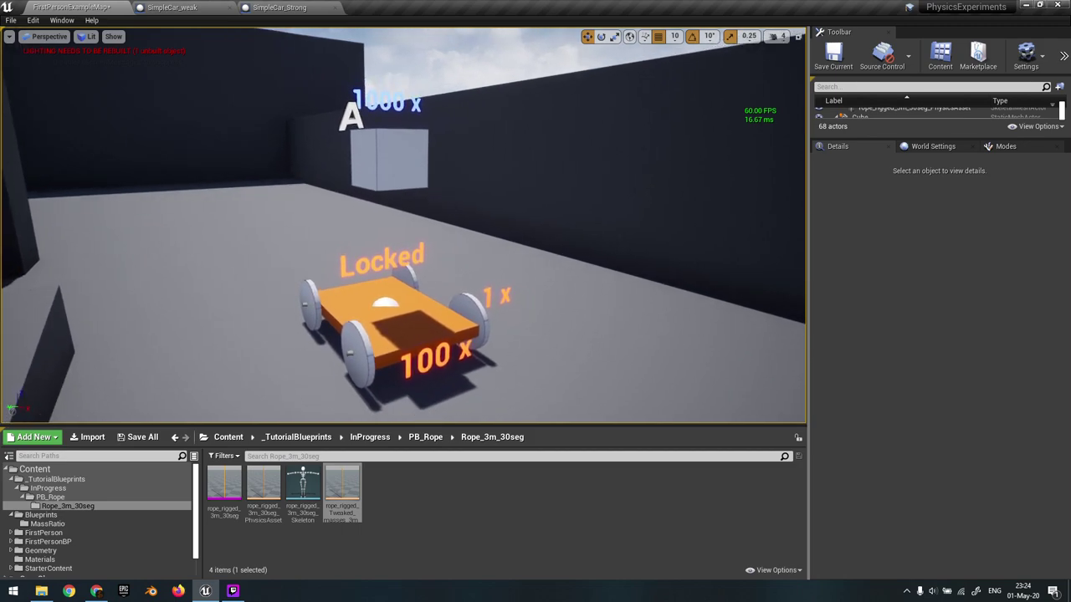
key("s")
key("s")
- Go back to the cubes hanging on ropes and select the yellow rope beside the 15x label
right_click_drag(404, 225, 254, 244)
key("s")
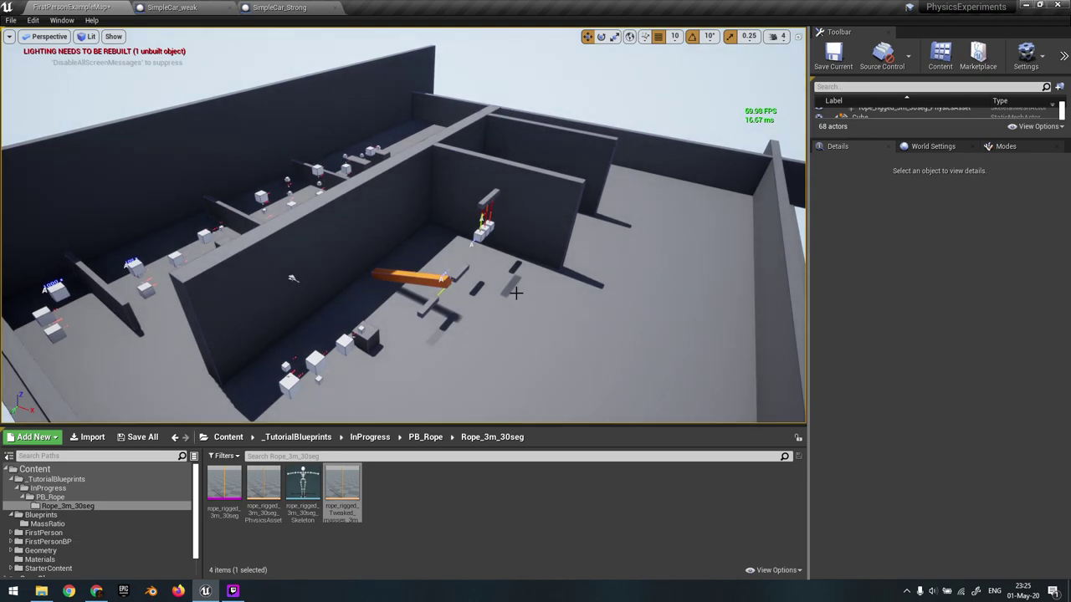
right_click_drag(516, 294, 492, 252)
key("w")
key("w")
key("s")
key("a")
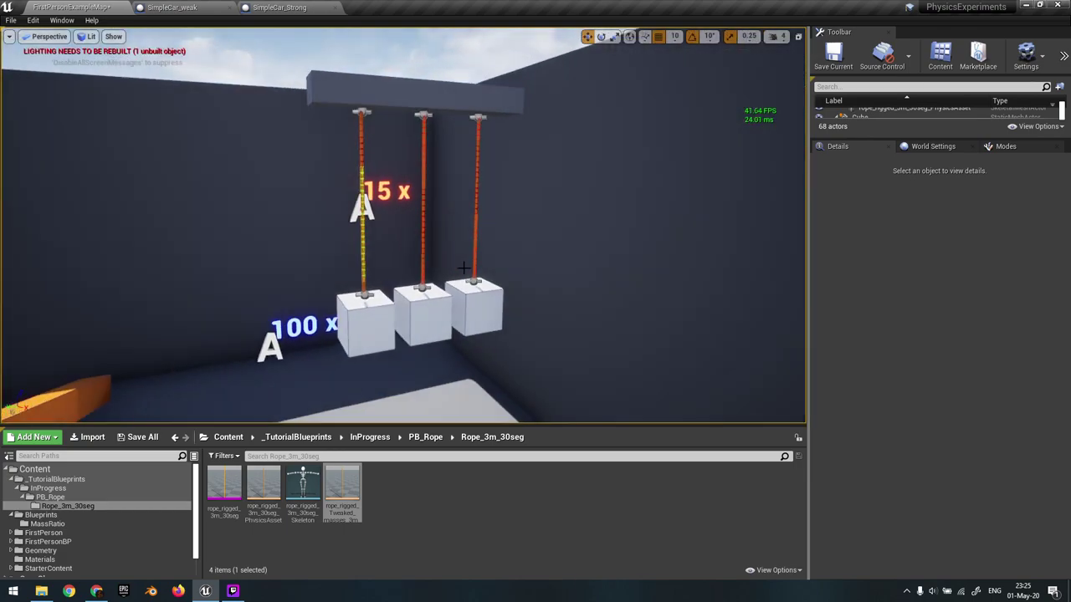
left_click(363, 221)
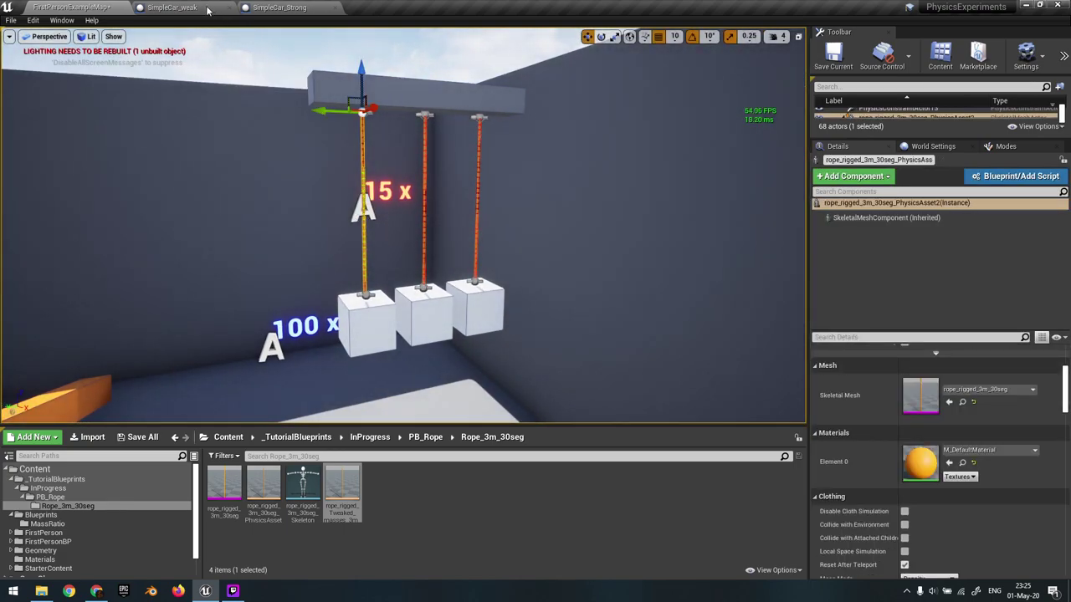
- Check the SimpleCar_Strong blueprint, return to the level, and select the locked 100x car on the floor
left_click(251, 6)
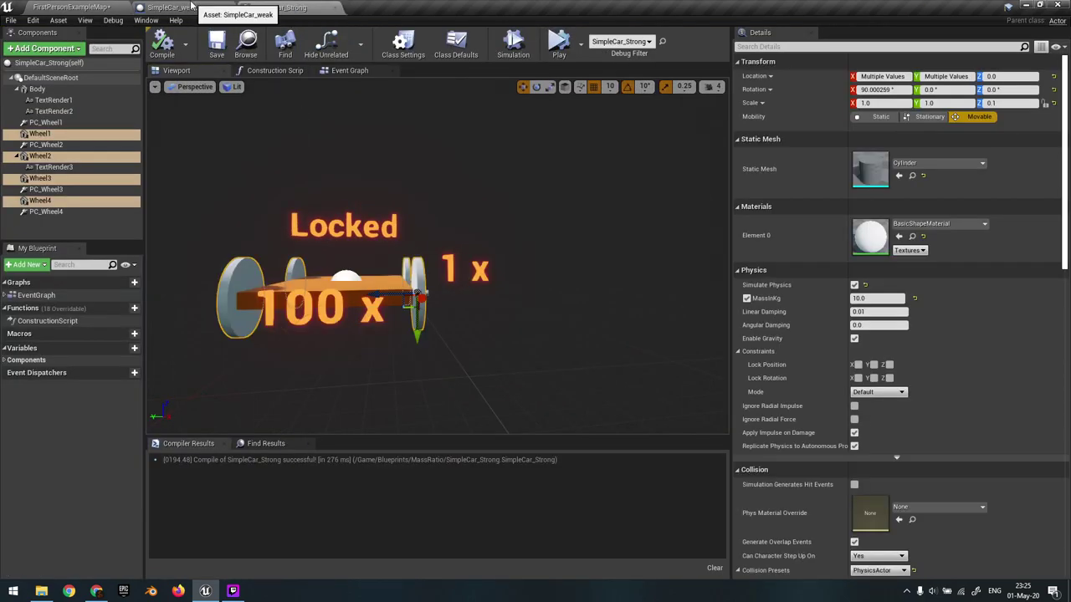
left_click(78, 5)
key("w")
right_click_drag(401, 225, 506, 207)
key("w")
left_click(376, 355)
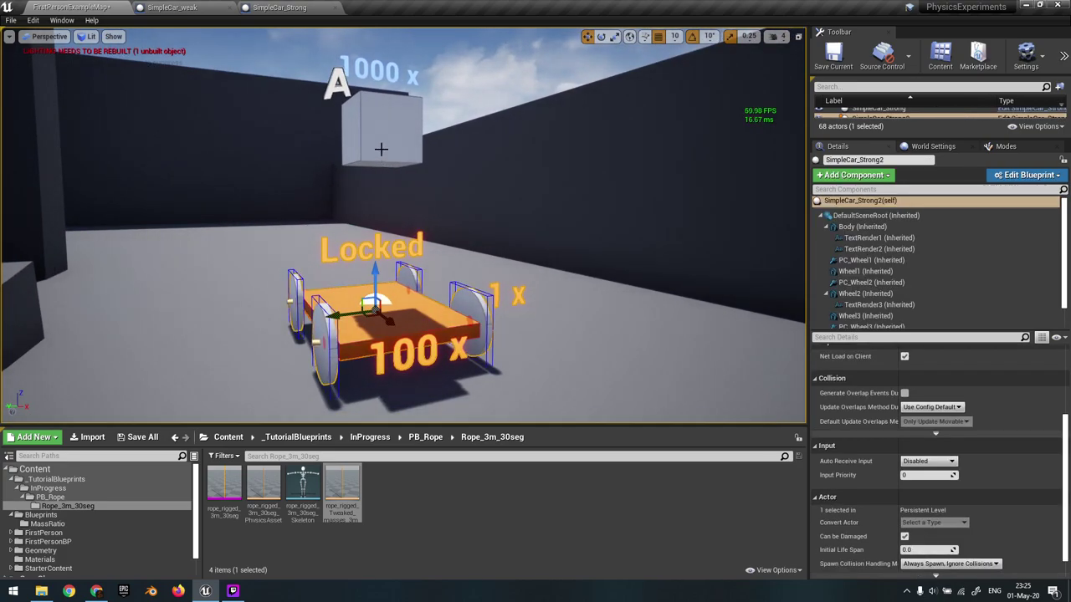
- Select the 1000x cube above the car and look through its physics and collision settings
left_click(381, 149)
scroll(948, 464, "down", 5)
scroll(949, 465, "down", 2)
scroll(954, 465, "up", 8)
scroll(956, 435, "down", 10)
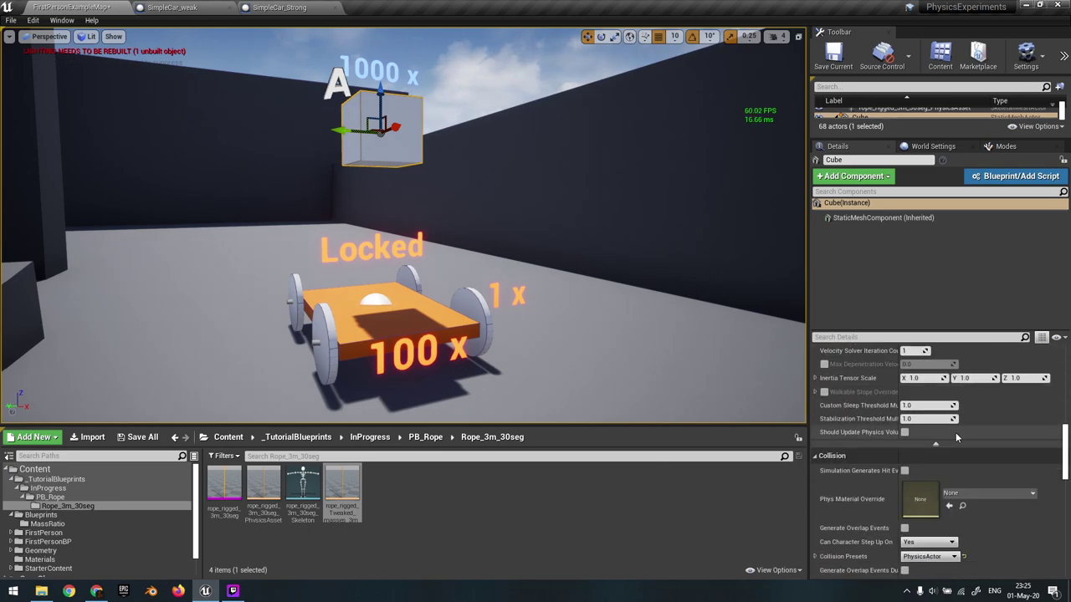
scroll(920, 419, "up", 3)
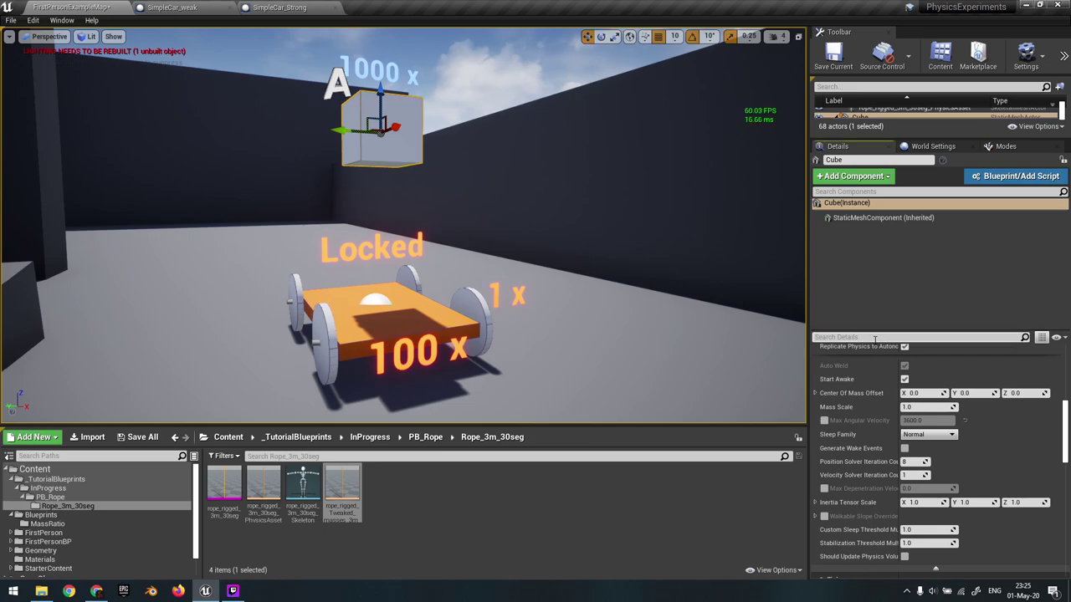
- Filter the cube's properties by "damp" and set its Linear Damping to 10
left_click(874, 338)
type("damp")
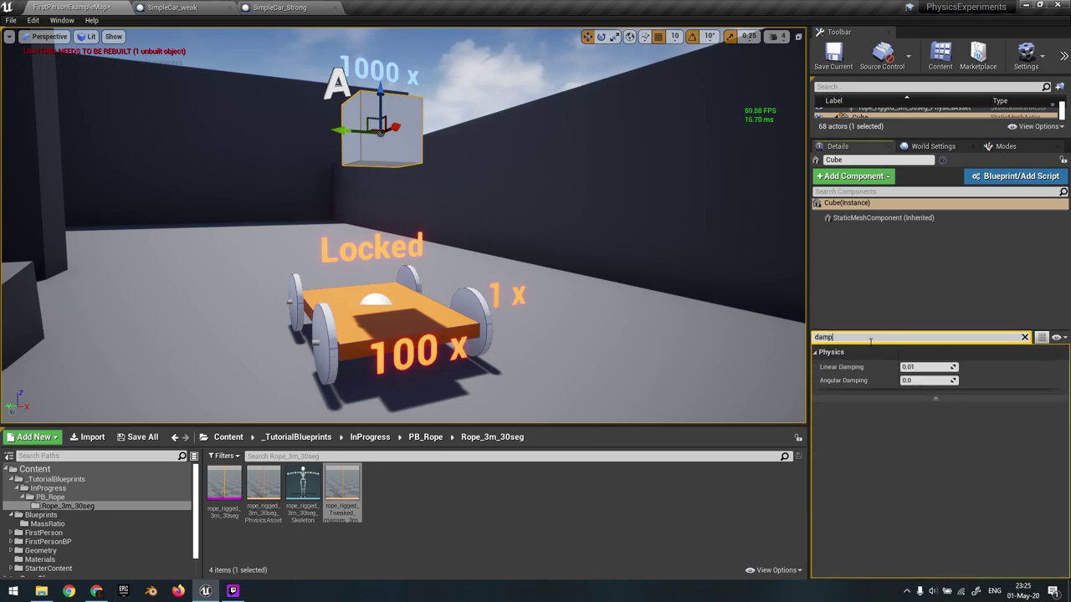
left_click(921, 367)
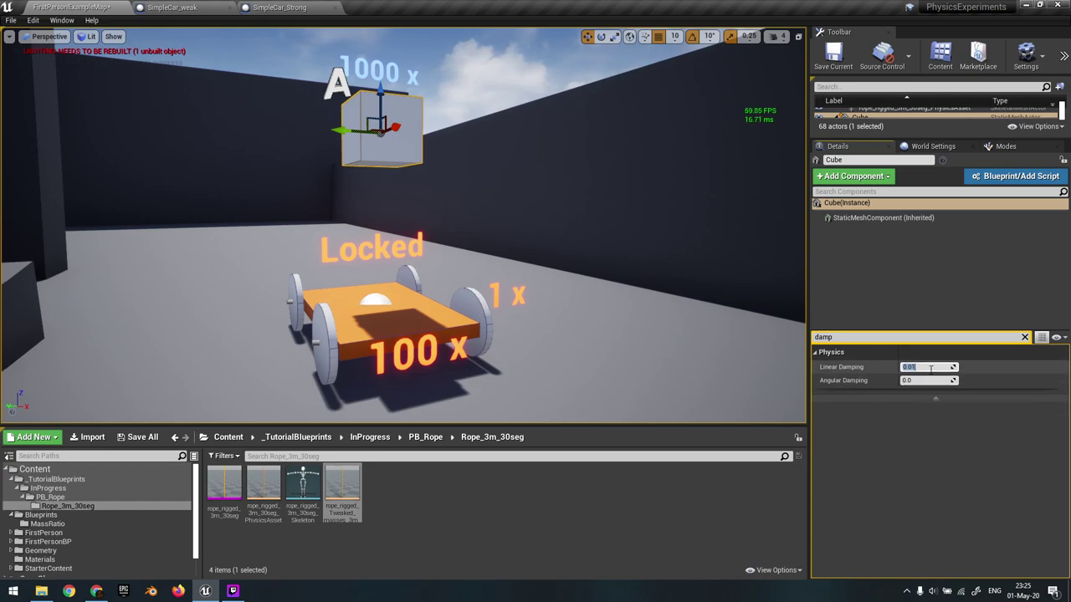
type("1")
key("Return")
type("10")
key("Return")
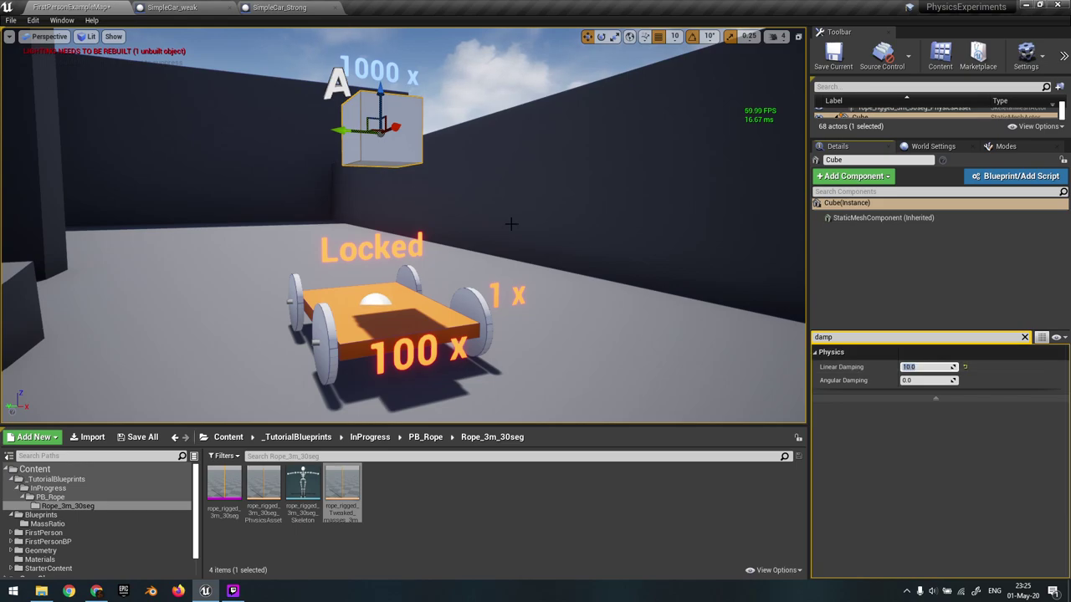
- Simulate the 1000x cube dropping toward the locked 100x car, and stop the simulation
right_click_drag(405, 194, 413, 181)
key("alt+s")
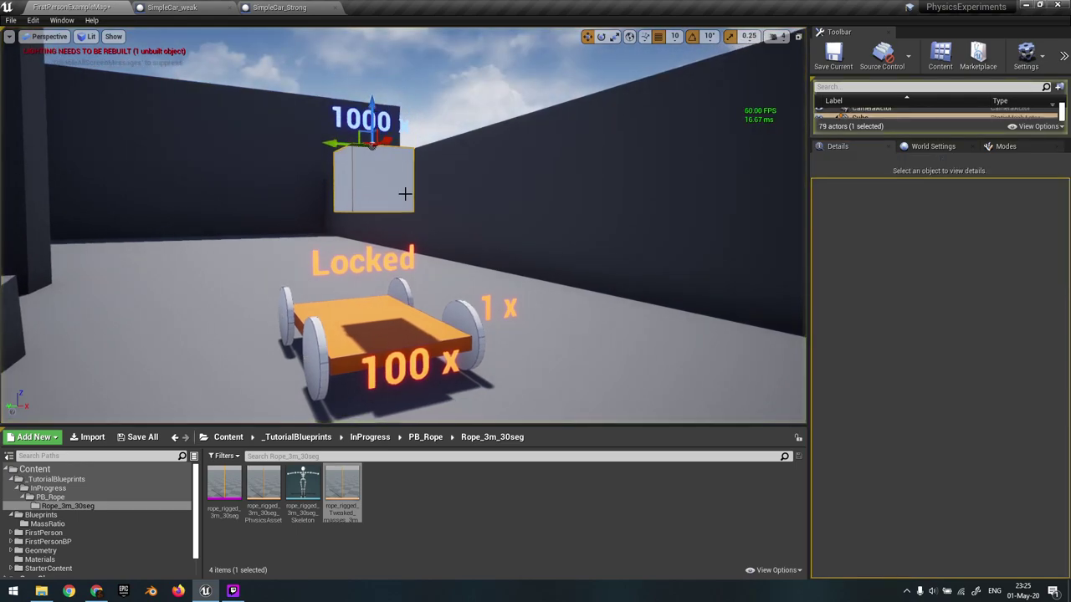
key("Escape")
- Select the 1000x cube above the car and set its Linear Damping to 1
left_click(380, 158)
left_click_drag(935, 368, 907, 368)
left_click(931, 368)
type("1")
key("Return")
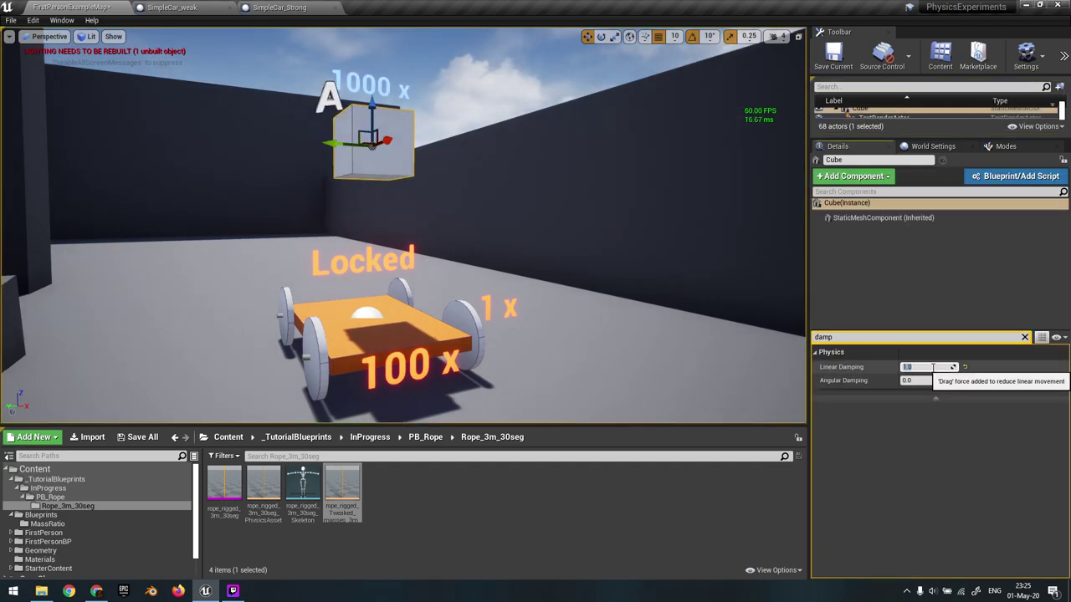
- Check the damping values of the hanging cube beside the 100x label and of the rope that holds it
right_click_drag(636, 267, 134, 189)
left_click(409, 297)
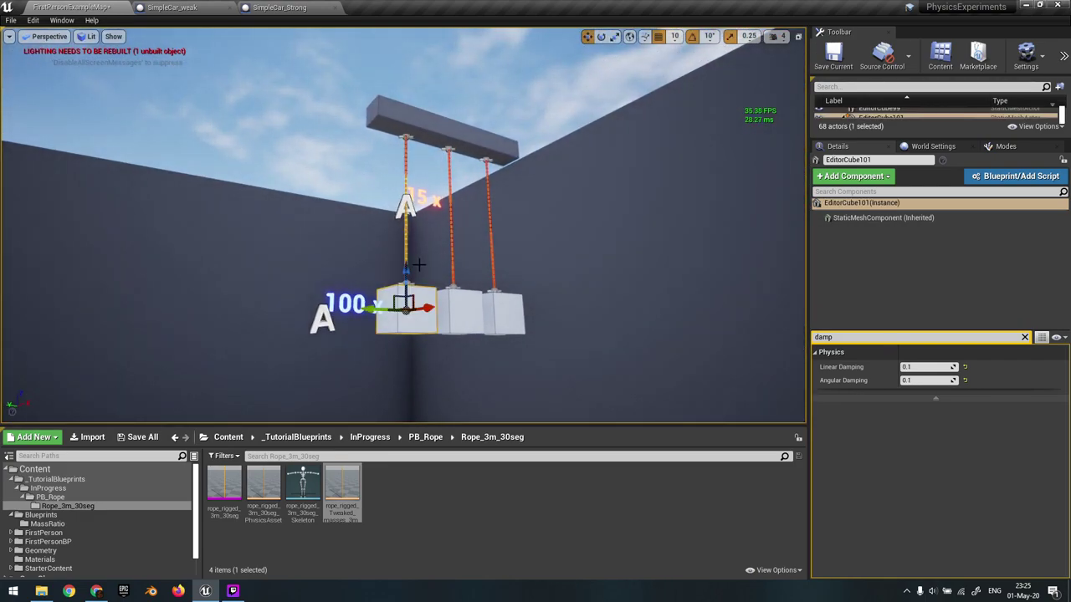
left_click(408, 250)
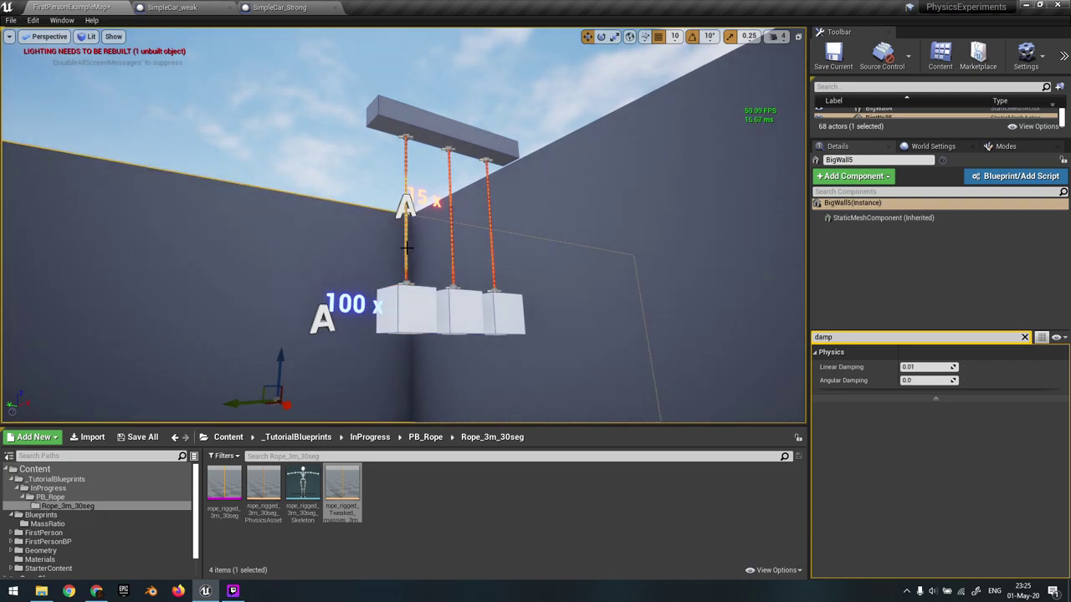
double_click(407, 248)
mouse_move(406, 248)
right_mouse_down()
mouse_move(409, 224)
mouse_move(402, 256)
right_mouse_up()
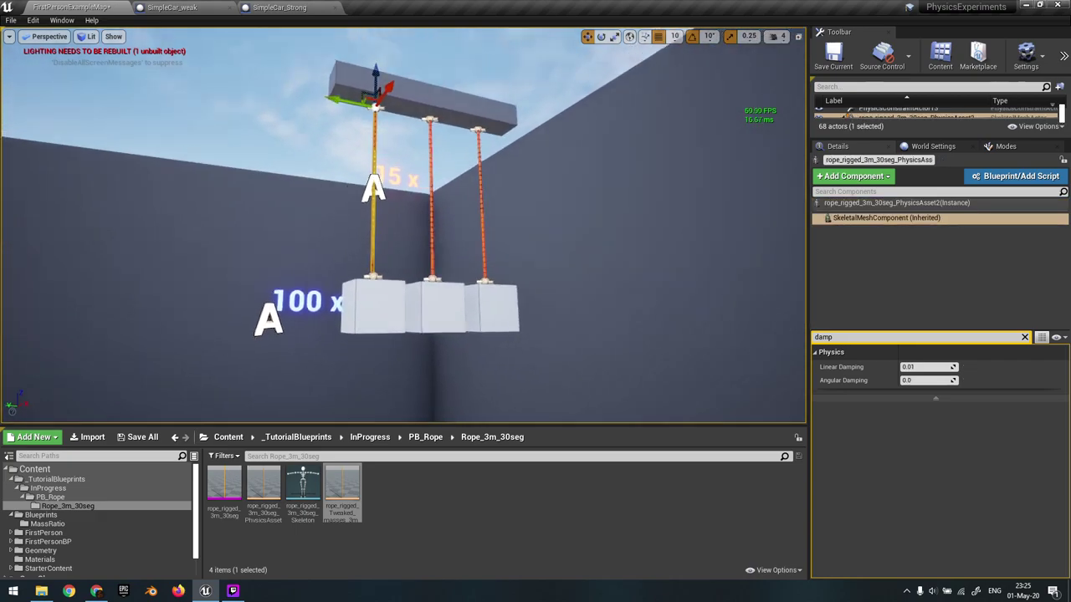
right_click_drag(437, 196, 409, 171)
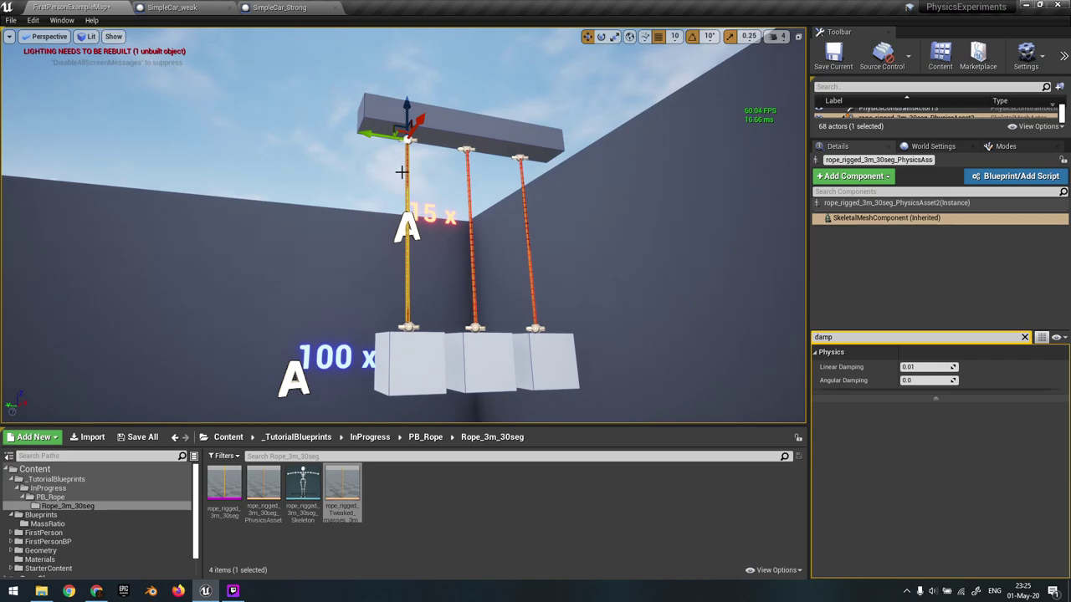
- Return to the locked car, simulate the 1000x cube's drop onto it, nudge the landed cube, and stop the simulation
right_click_drag(414, 290, 660, 368)
right_click_drag(348, 190, 350, 230)
left_click(348, 190)
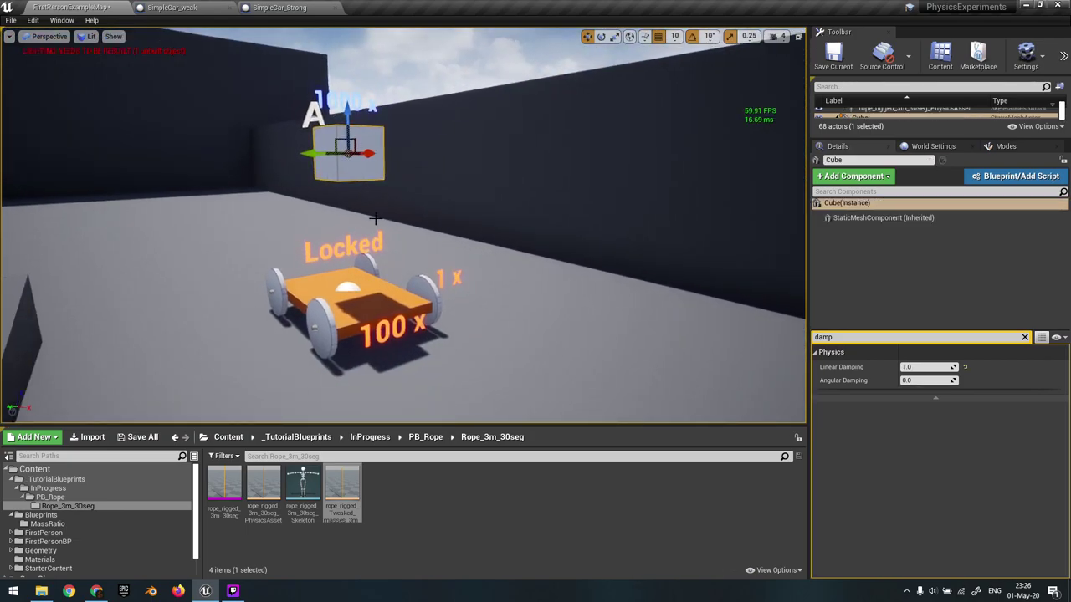
key("alt+s")
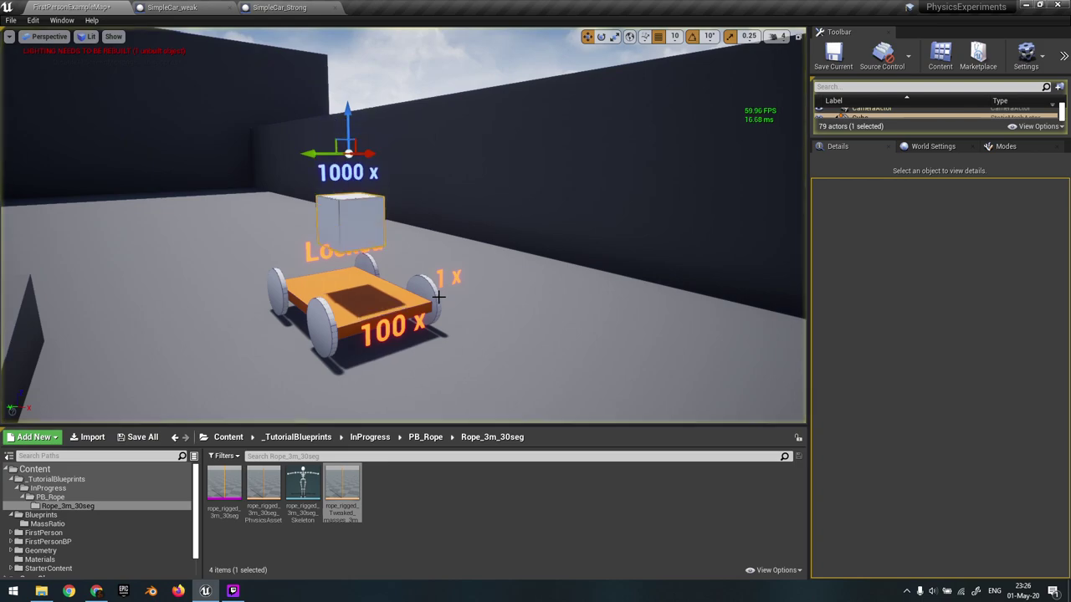
right_click_drag(405, 266, 363, 286)
left_click(399, 240)
left_click_drag(393, 199, 394, 189)
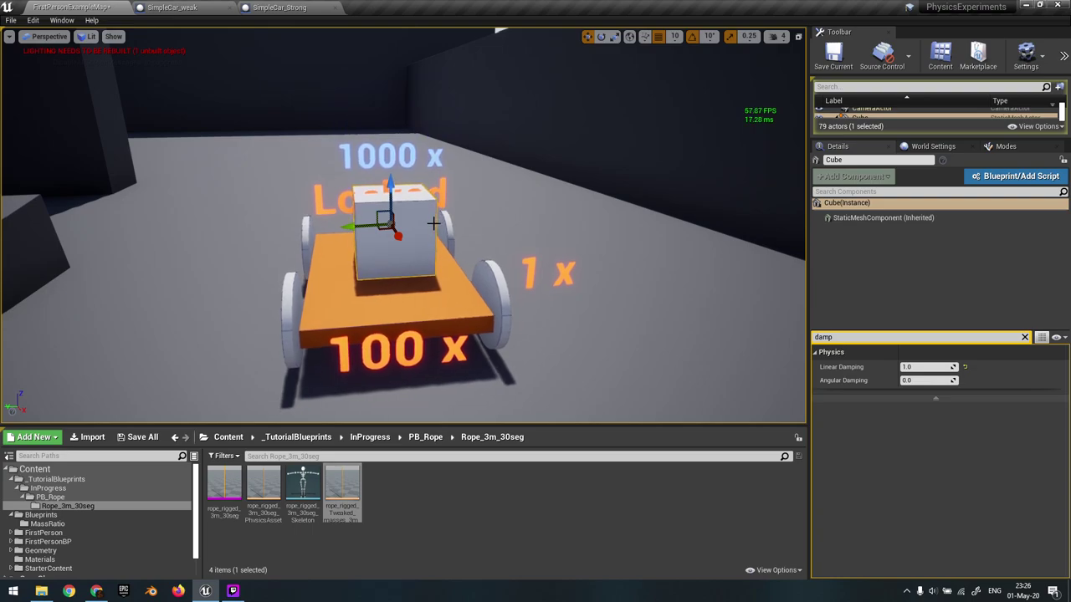
key("Escape")
- Select the locked 100x car and multi-select its Wheel1, Wheel2, Wheel3 and Wheel4 components
right_click_drag(419, 207, 440, 219)
left_click(430, 300)
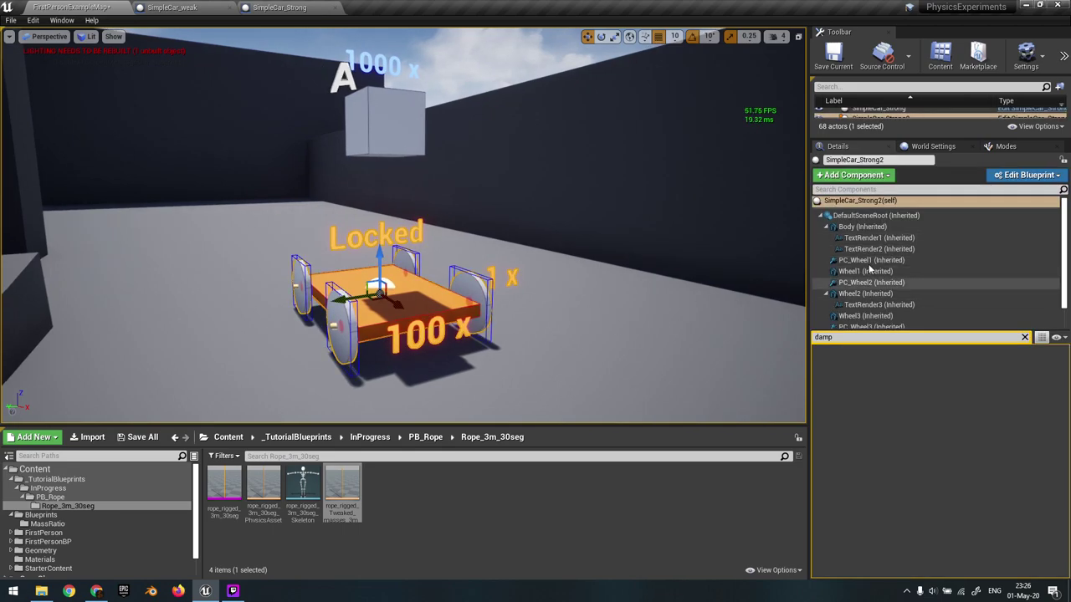
scroll(913, 272, "down", 2)
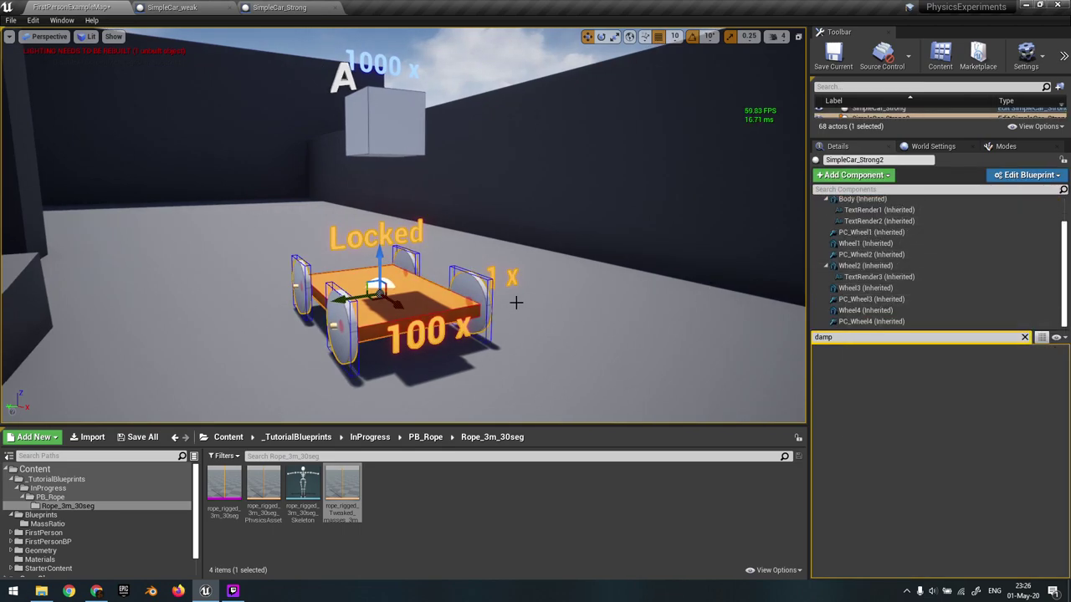
left_click(899, 311)
left_click(897, 289, "ctrl")
left_click(874, 266, "ctrl")
left_click(874, 244, "ctrl")
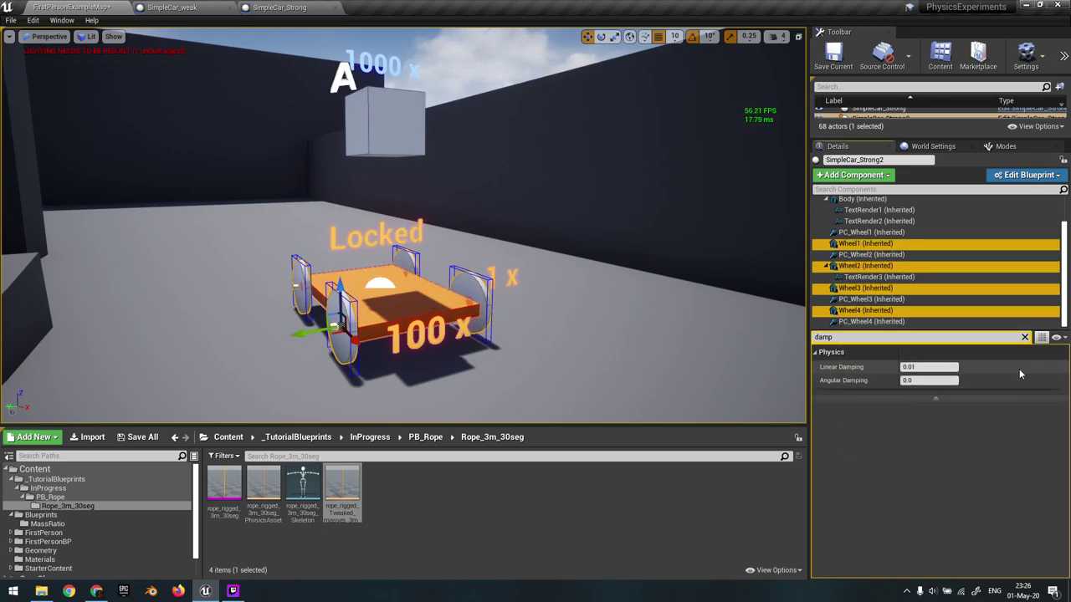
- Clear the property filter, set the mass of the four wheels to 100 kg, and save the level
left_click(1024, 337)
left_click(917, 449)
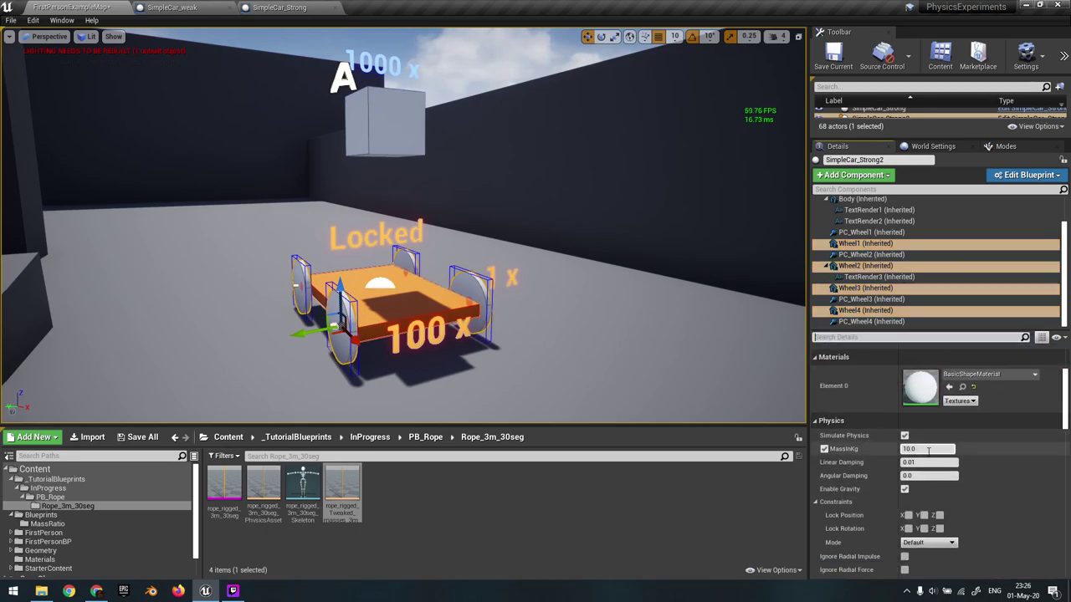
right_click_drag(587, 383, 423, 219)
right_click_drag(487, 229, 376, 319)
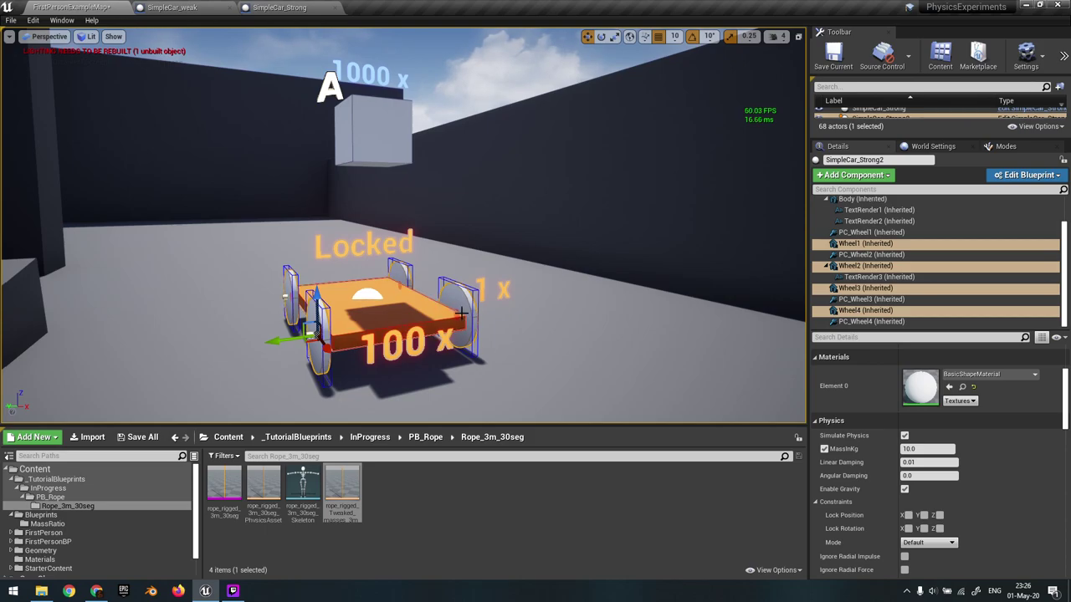
left_click(931, 449)
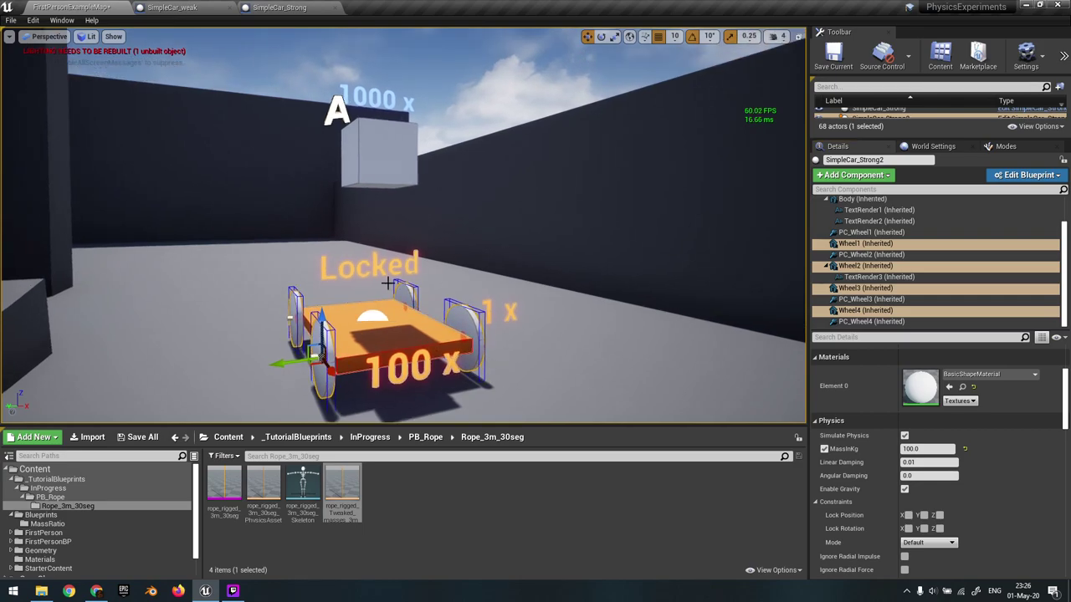
key("ctrl+s")
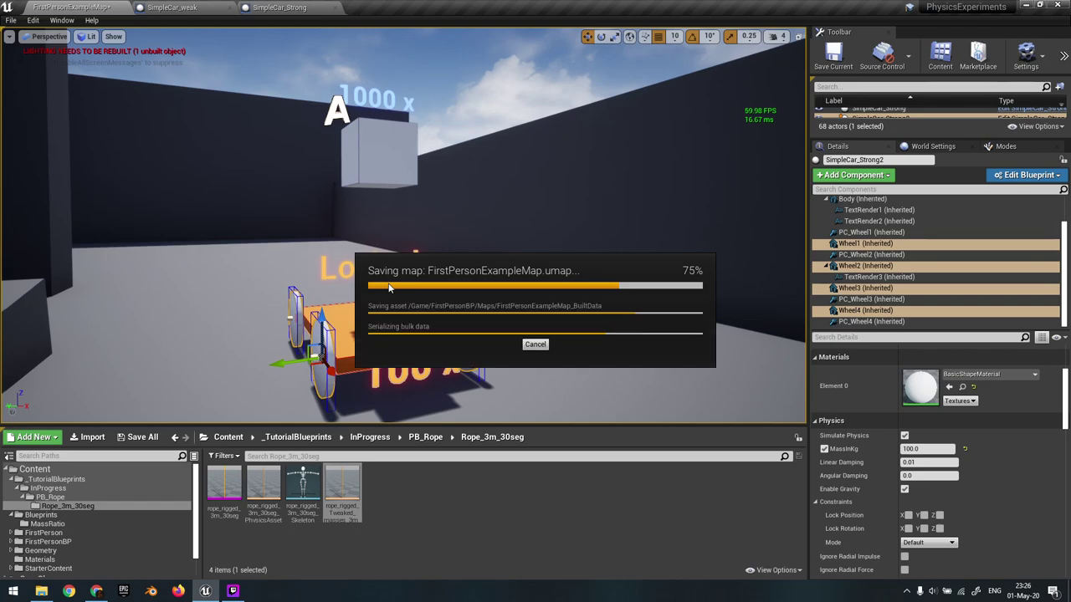
- Simulate the cube landing on the car with the heavier wheels, shift the cube sideways on the body, and stop the simulation
key("alt+s")
right_click_drag(387, 283, 293, 312)
key("w")
key("d")
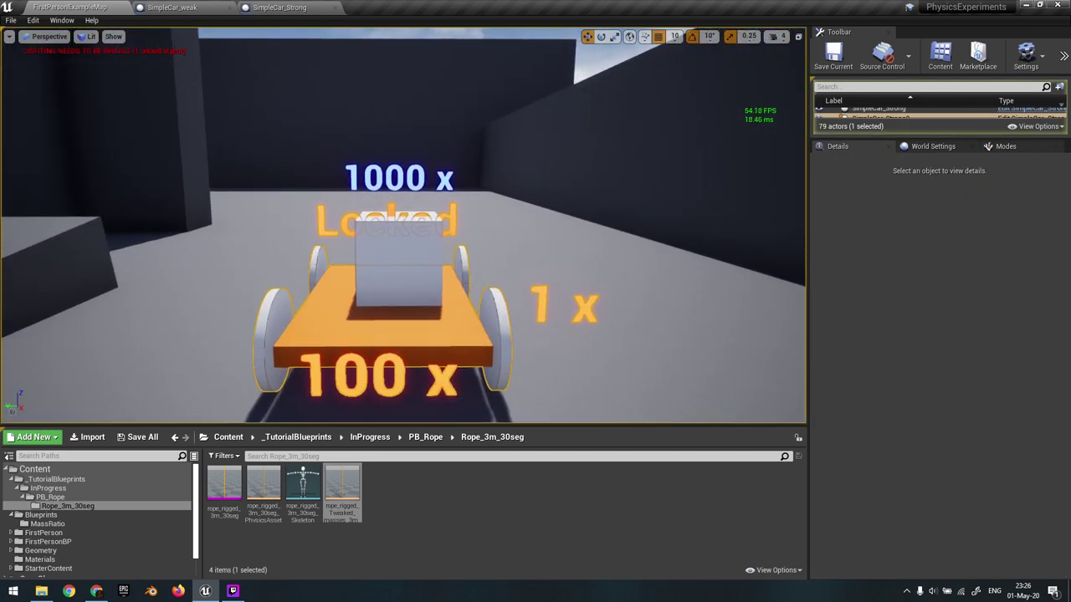
left_click(401, 277)
left_click_drag(393, 219, 404, 215)
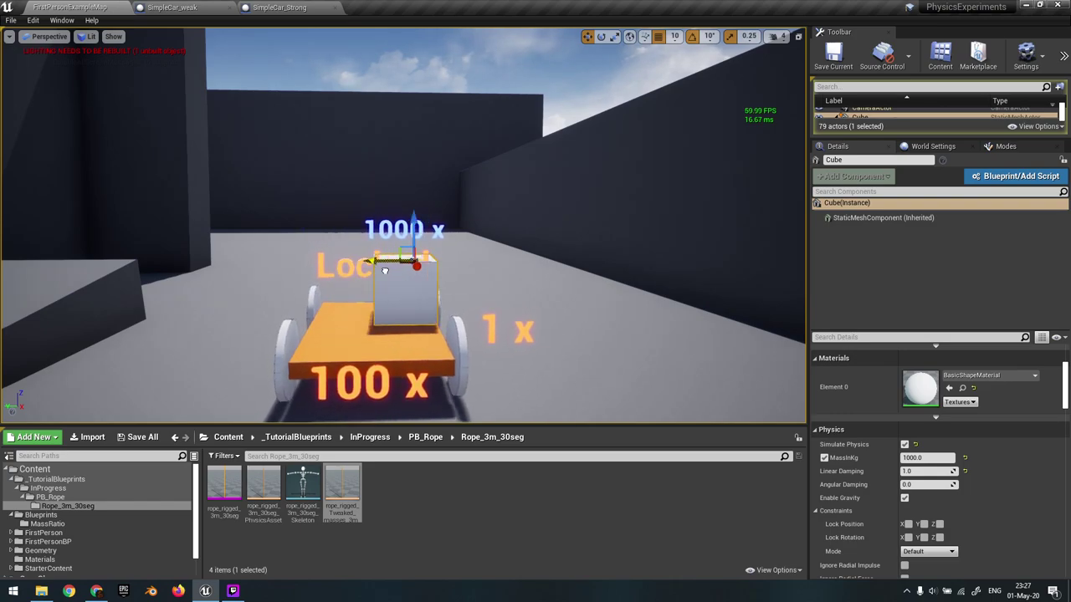
right_click_drag(392, 315, 469, 347)
key("Escape")
- Select the locked car's Body component and open its MassInKg value for editing
left_click(328, 276)
right_click_drag(339, 263, 339, 311)
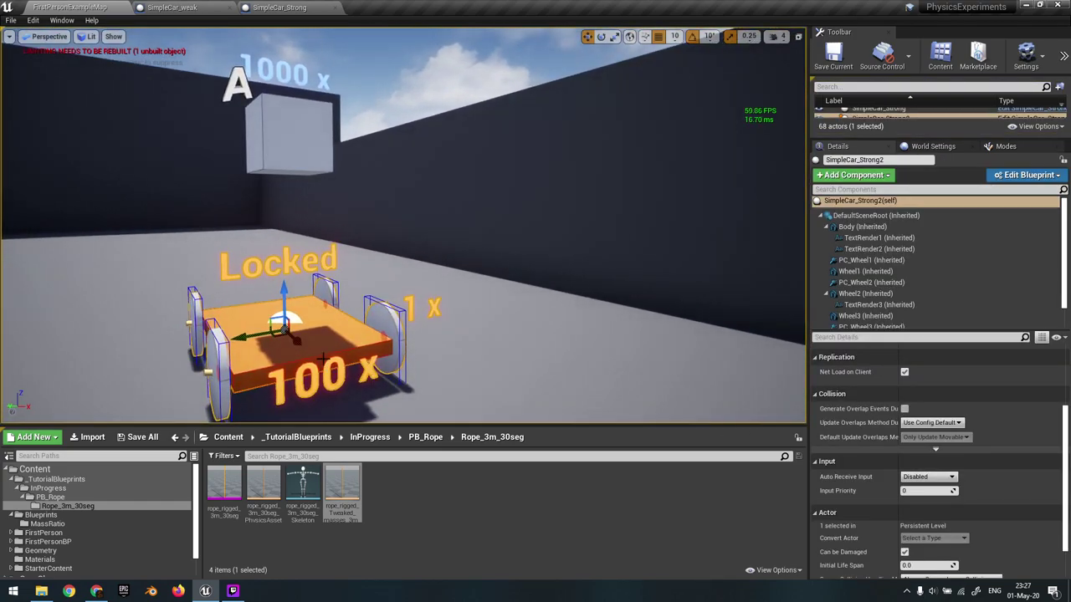
left_click(861, 227)
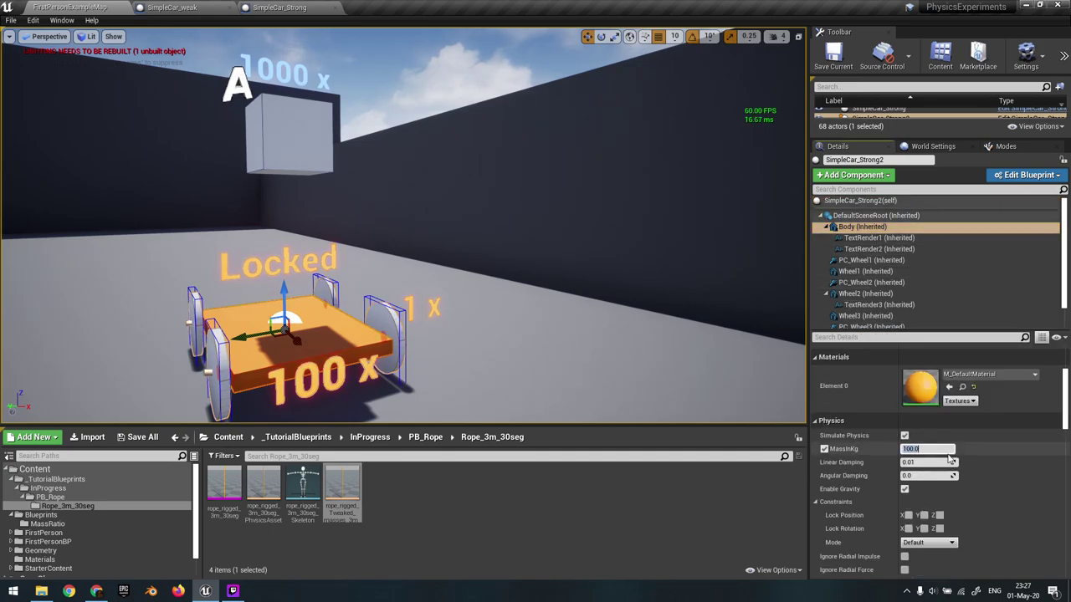
- Simulate the drop again, slide the 1000x cube across the car body, inspect the car, and stop the simulation
right_click_drag(522, 341, 495, 365)
key("alt+s")
left_click(438, 304)
right_click_drag(437, 304, 447, 299)
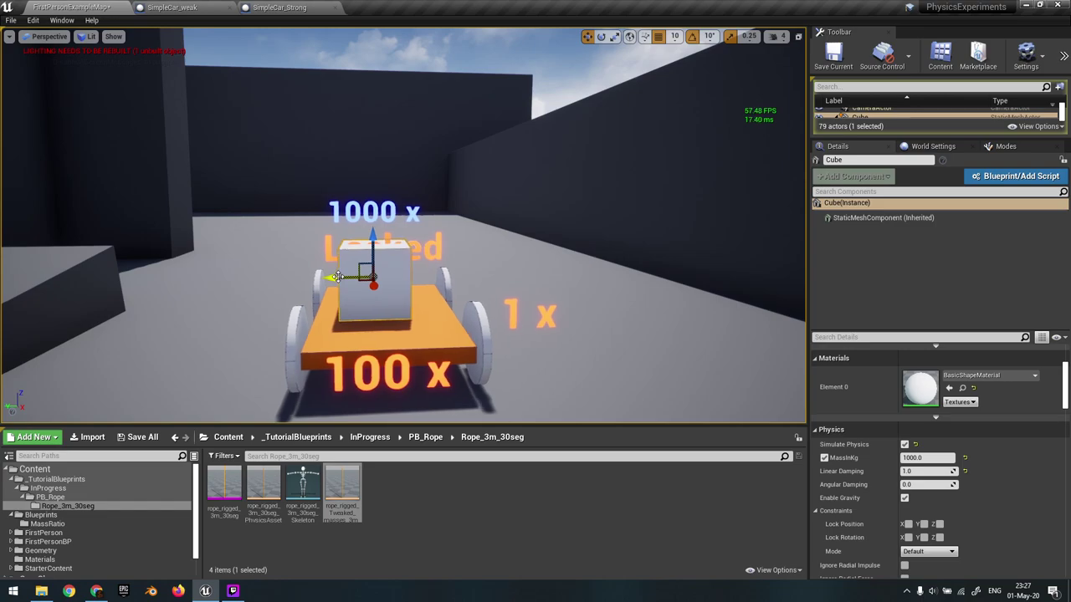
left_click_drag(372, 279, 352, 278)
right_click_drag(389, 301, 401, 308)
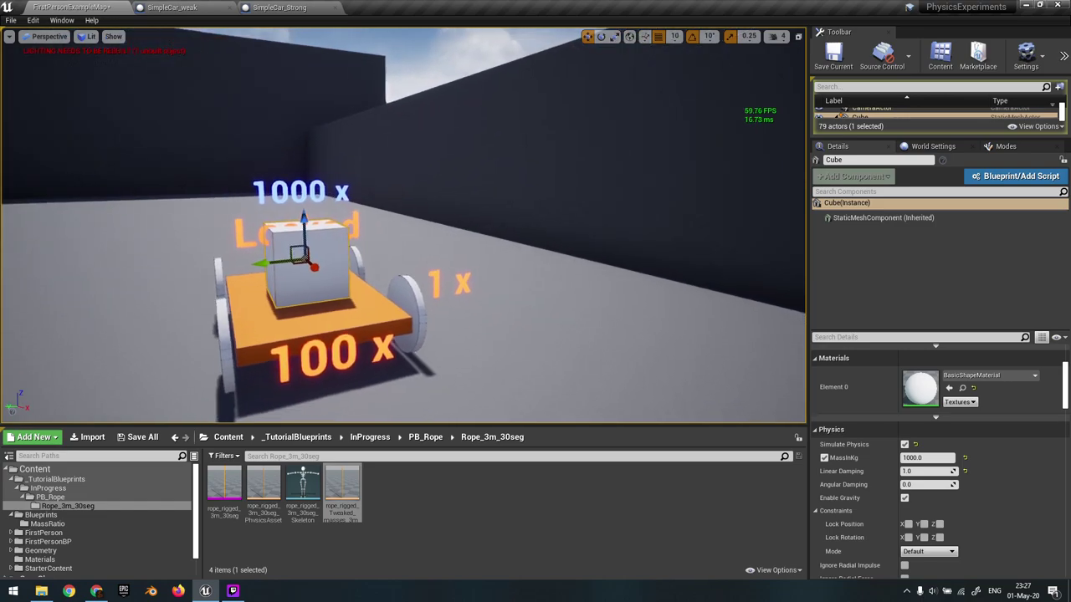
left_click(434, 295)
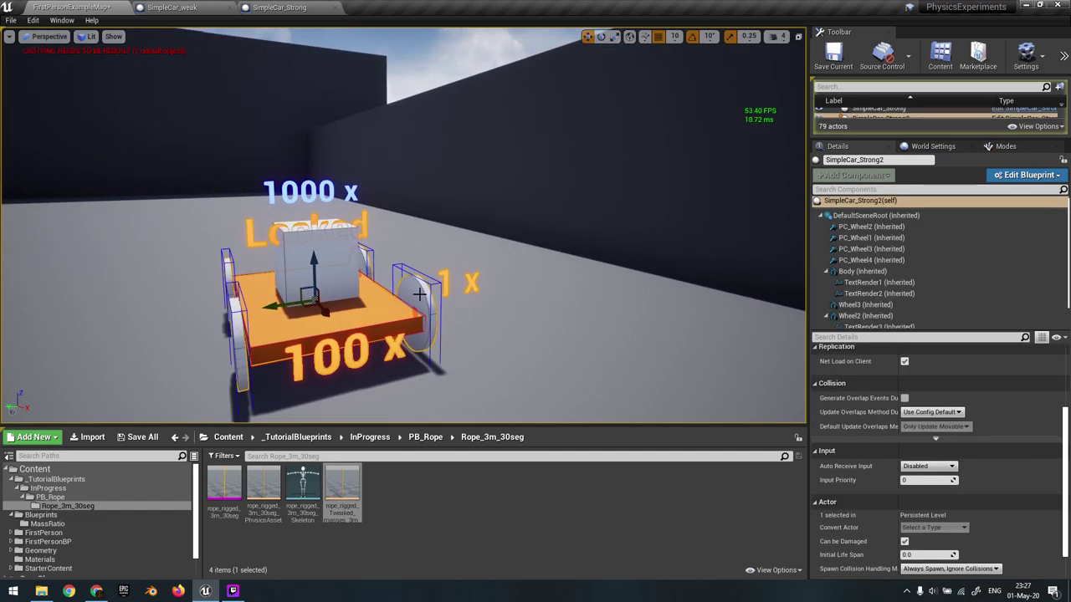
scroll(430, 290, "down", 5)
key("Escape")
- Examine the whole level from above, covering the cube rows, the orange beam and the hanging rope setups
right_click_drag(429, 290, 249, 330)
right_click_drag(376, 250, 423, 249)
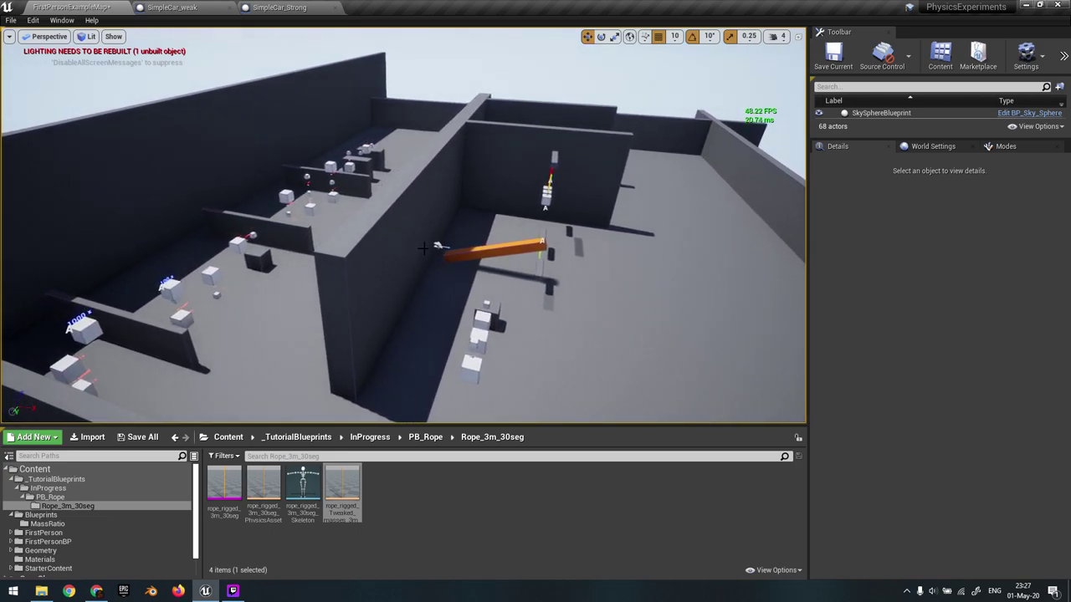
right_click_drag(496, 253, 496, 253)
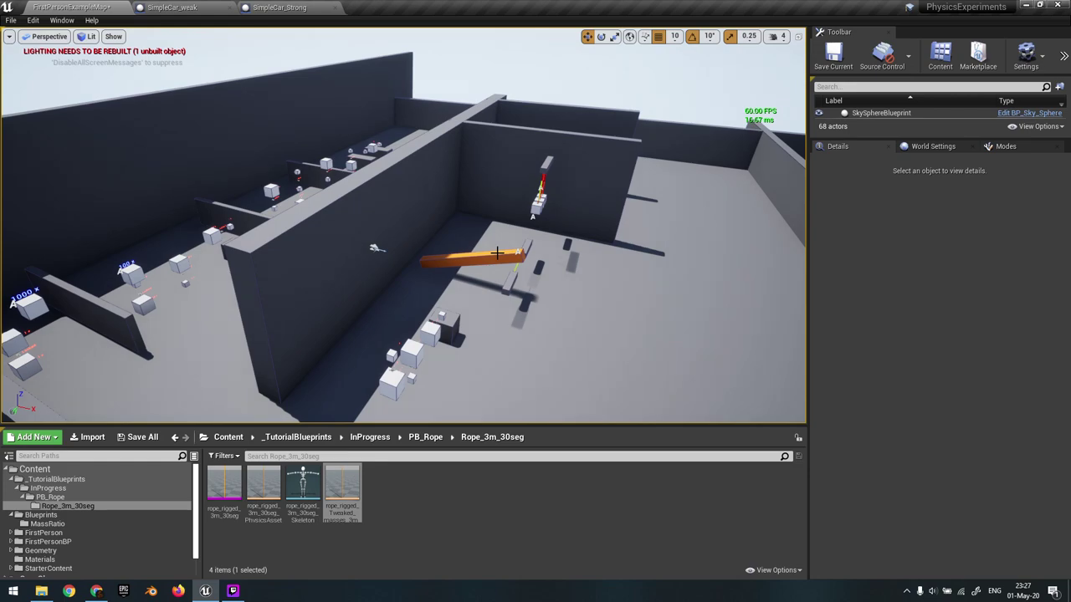
key("a")
mouse_move(497, 252)
right_mouse_down()
mouse_move(509, 253)
mouse_move(512, 326)
mouse_move(511, 252)
mouse_move(496, 253)
right_mouse_up()
key("d")
key("a")
key("s")
key("w")
key("d")
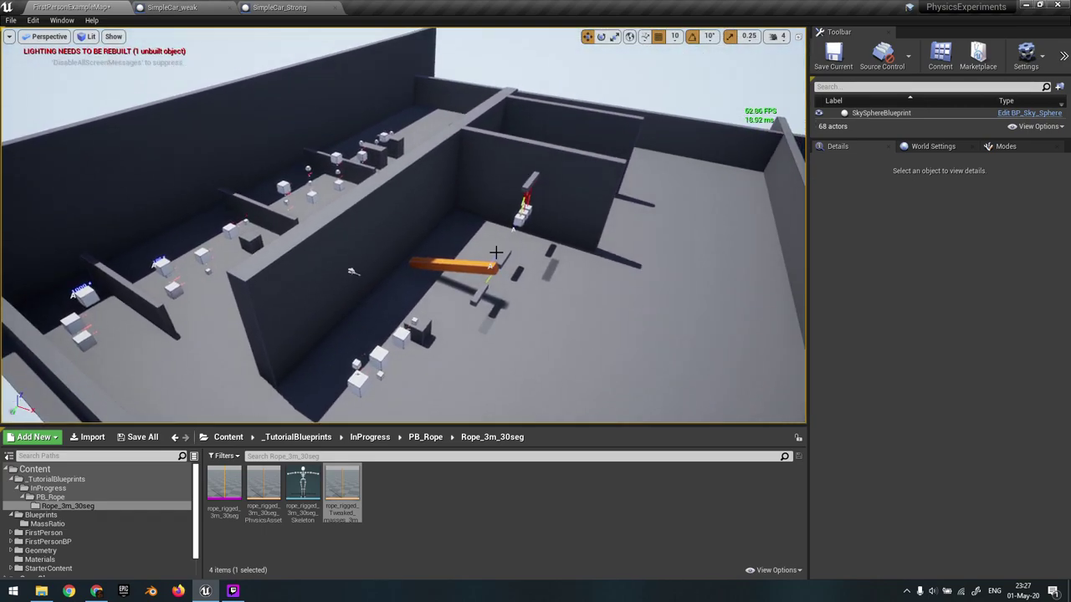